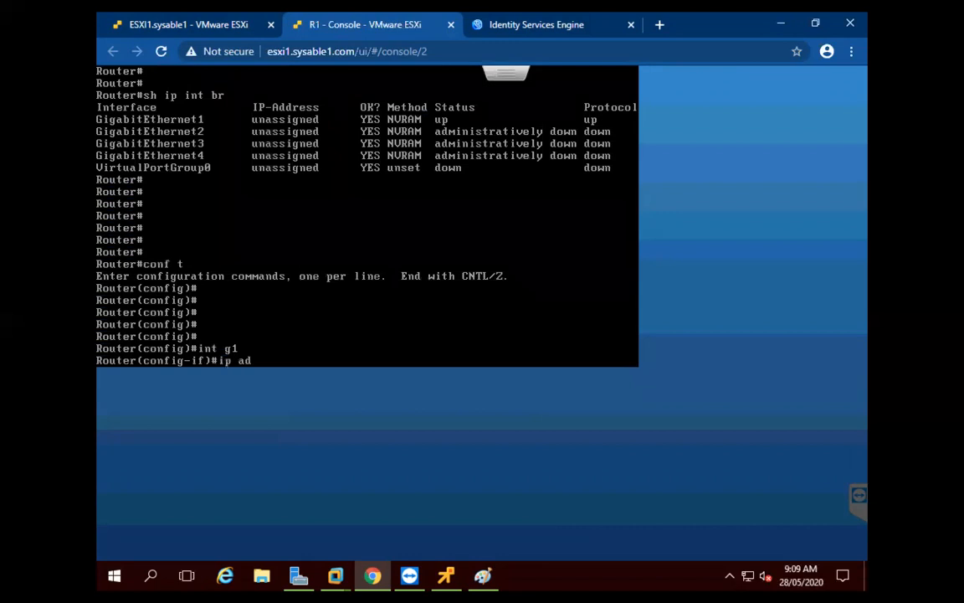
# Give GigabitEthernet1 the address 10.1.1.10 255.255.255.0 and bring it up
pyautogui.write('d 10.1.1.10 255.255.255.0')
pyautogui.press('Return')
pyautogui.write('no sh')
pyautogui.press('Return')
# Create Loopback0 with address 192.168.101.3 255.255.255.0
pyautogui.write('int lo 0')
pyautogui.press('Return')
pyautogui.write('ip add 192.168')
pyautogui.write('.101.')
pyautogui.write('3')
pyautogui.press('Return')
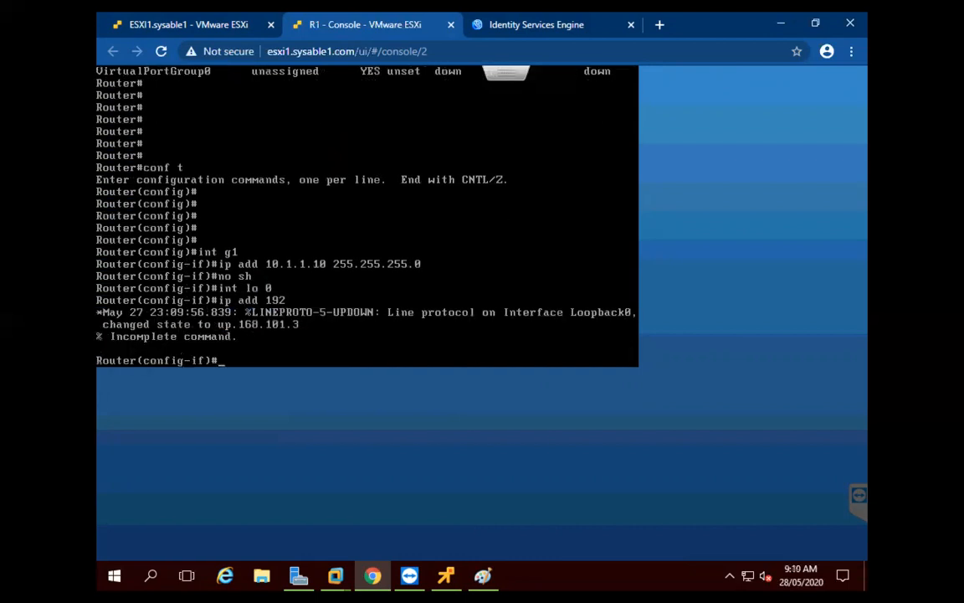
pyautogui.press('Up')
pyautogui.write('255.255.255.0')
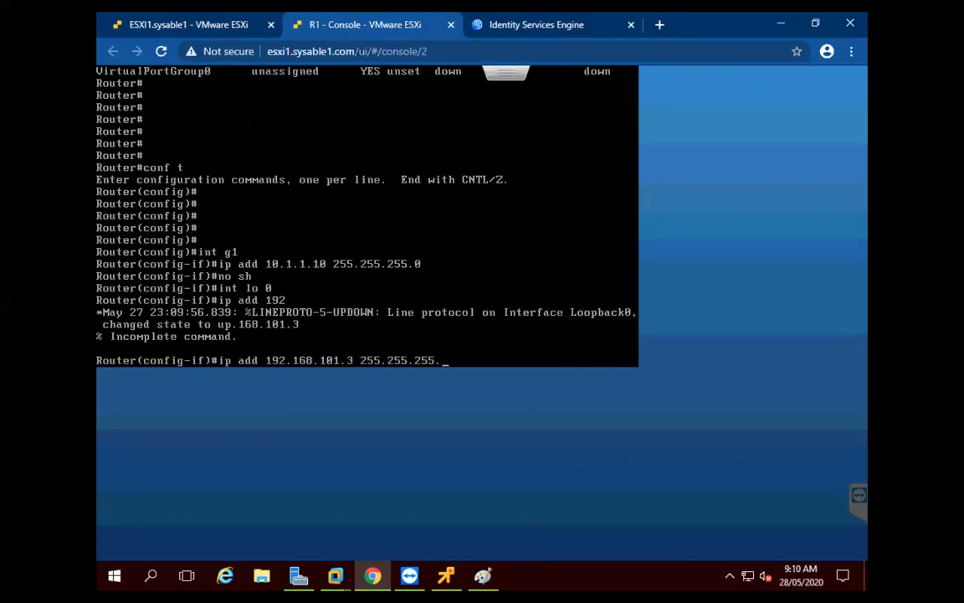
pyautogui.press('Return')
# Create Loopback1 with address 192.168.102.3 255.255.255.0
pyautogui.write('int l')
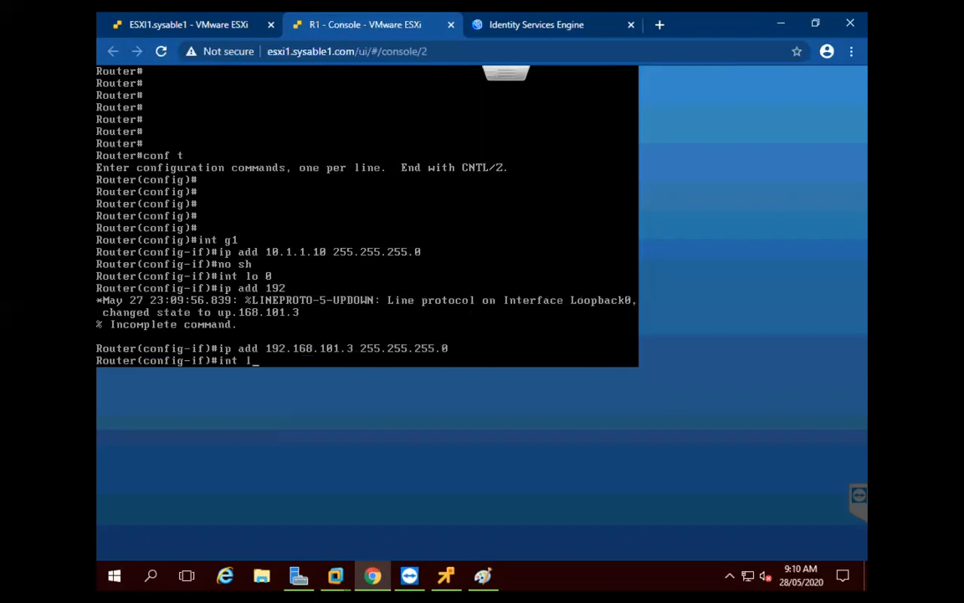
pyautogui.write('o 1')
pyautogui.press('Return')
pyautogui.write('ip add 19')
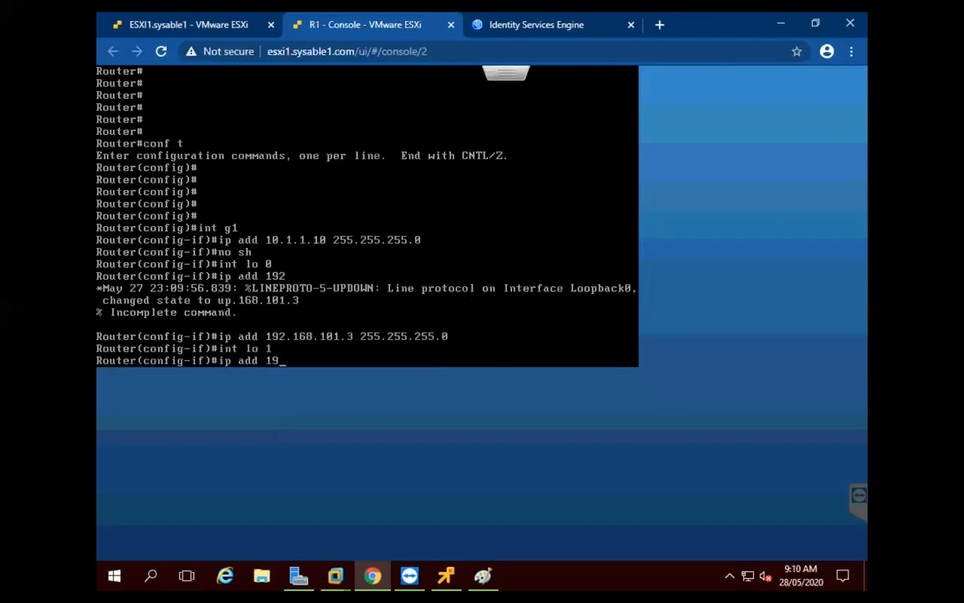
pyautogui.write('2.168.102.3')
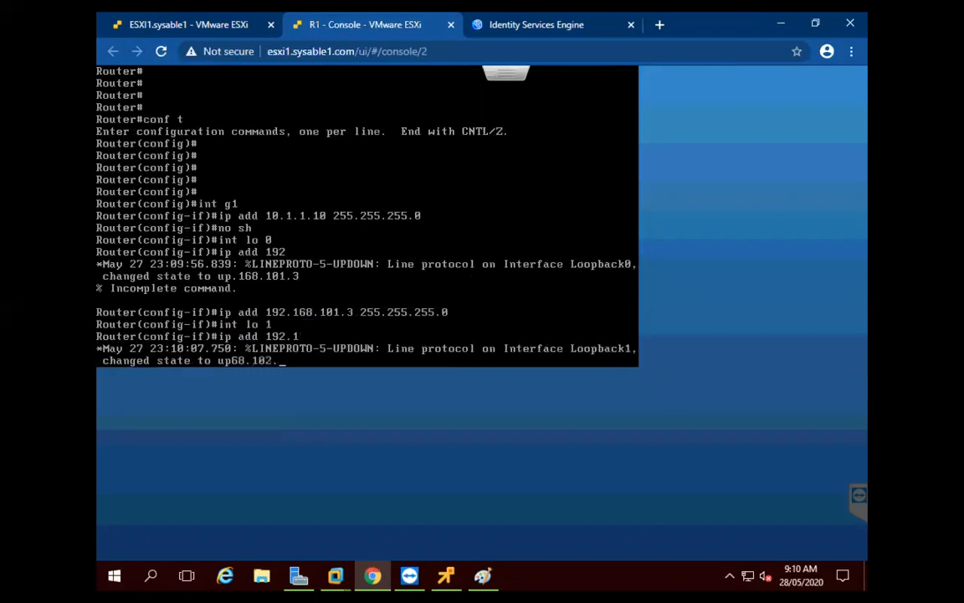
pyautogui.press('Return')
pyautogui.press('Up')
pyautogui.write('255.255.255.0')
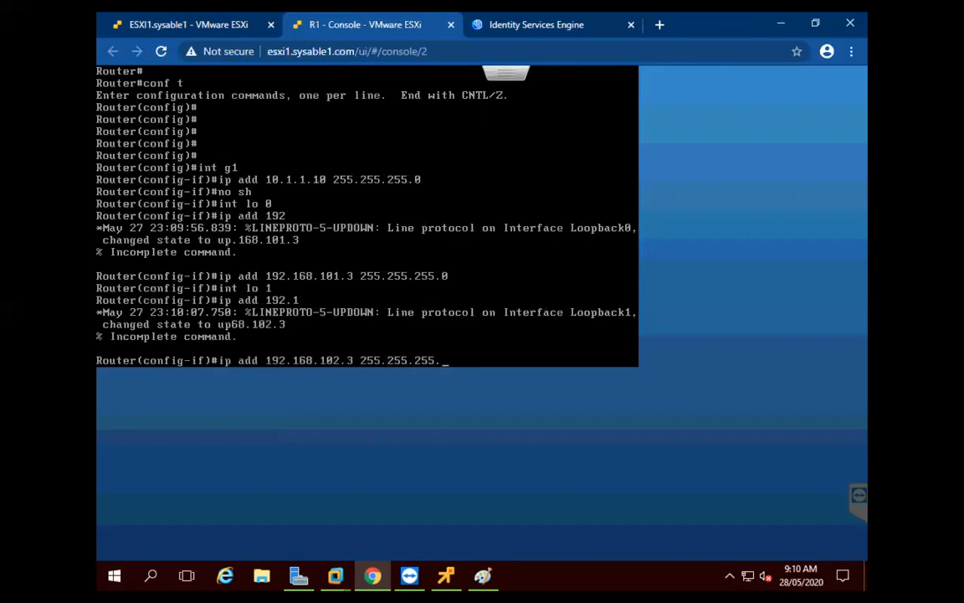
pyautogui.press('Return')
# Leave interface configuration and display the brief IP interface summary
pyautogui.write('exit')
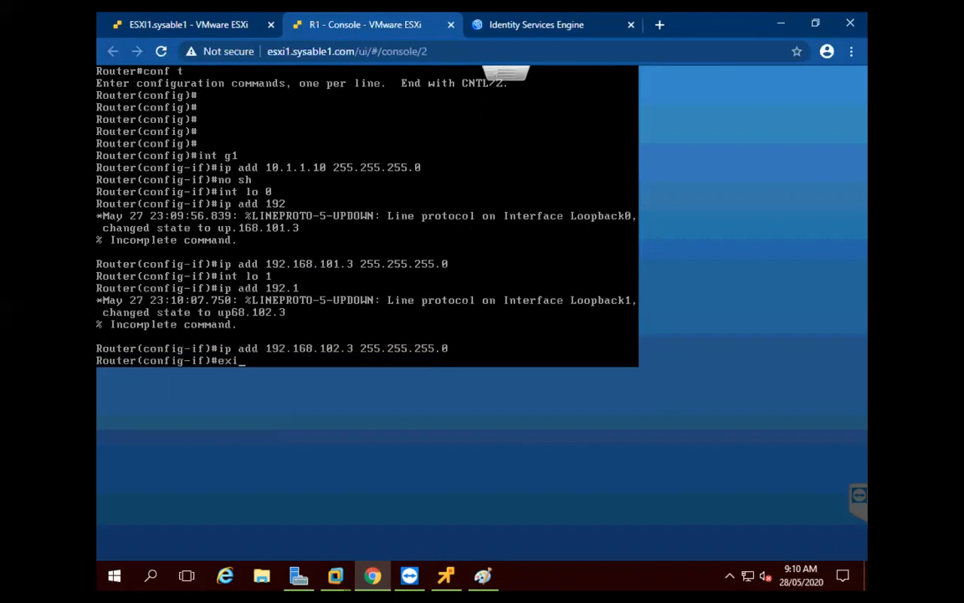
pyautogui.press('Return')
pyautogui.press('Return')
pyautogui.press('Return')
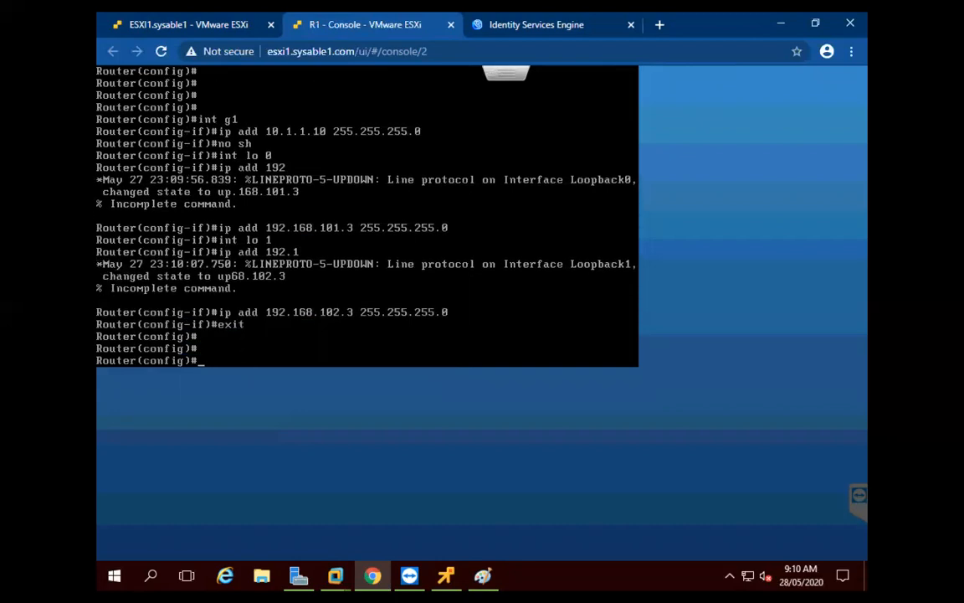
pyautogui.write('do sh ip int br')
pyautogui.press('Return')
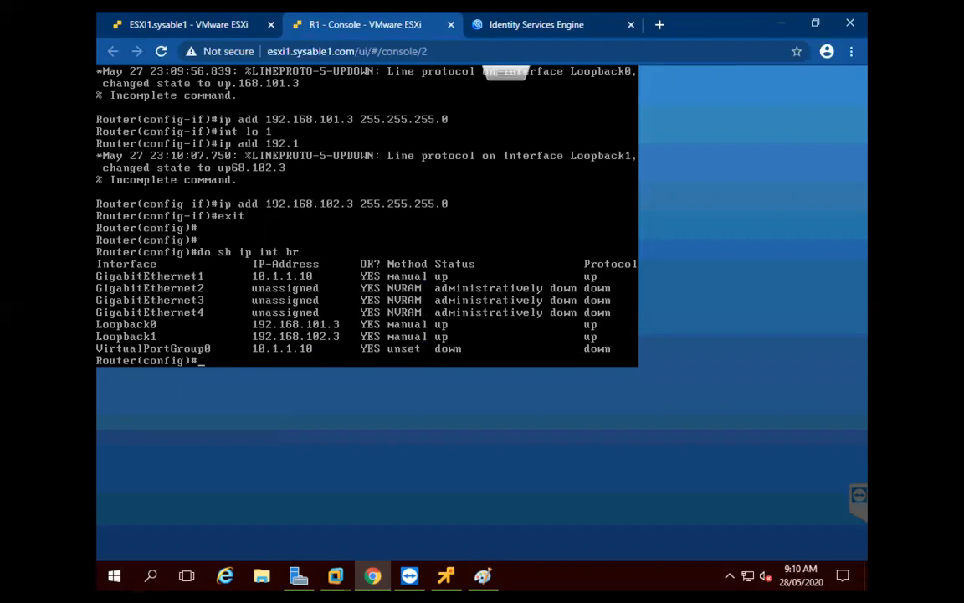
# Add default route 0.0.0.0 0.0.0.0 via 10.1.1.1 and enable the ip http server
pyautogui.press('Return')
pyautogui.press('Return')
pyautogui.press('Return')
pyautogui.write('ip ')
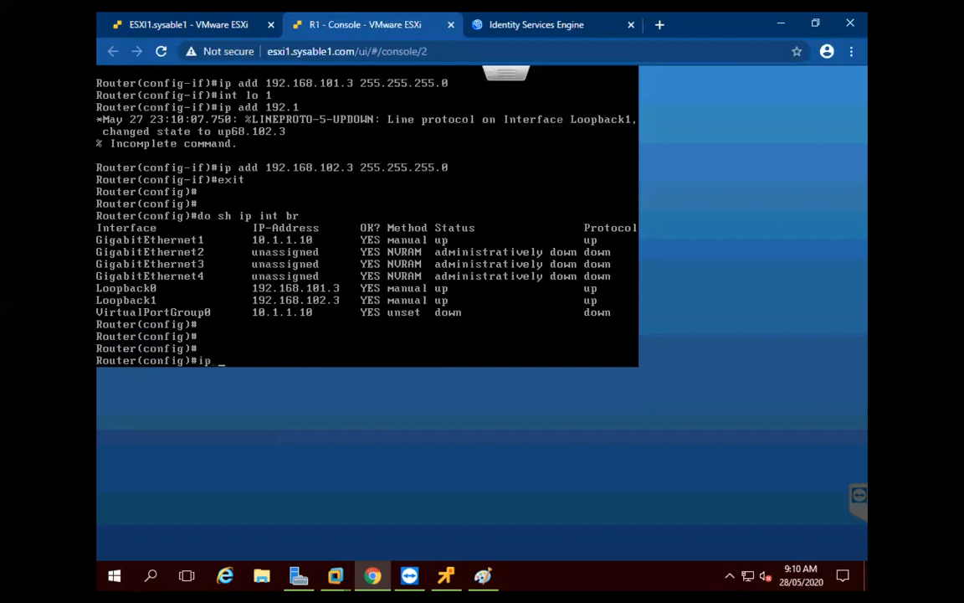
pyautogui.write('route 0.0.0.0 0.0.0.0 10.1.1.1')
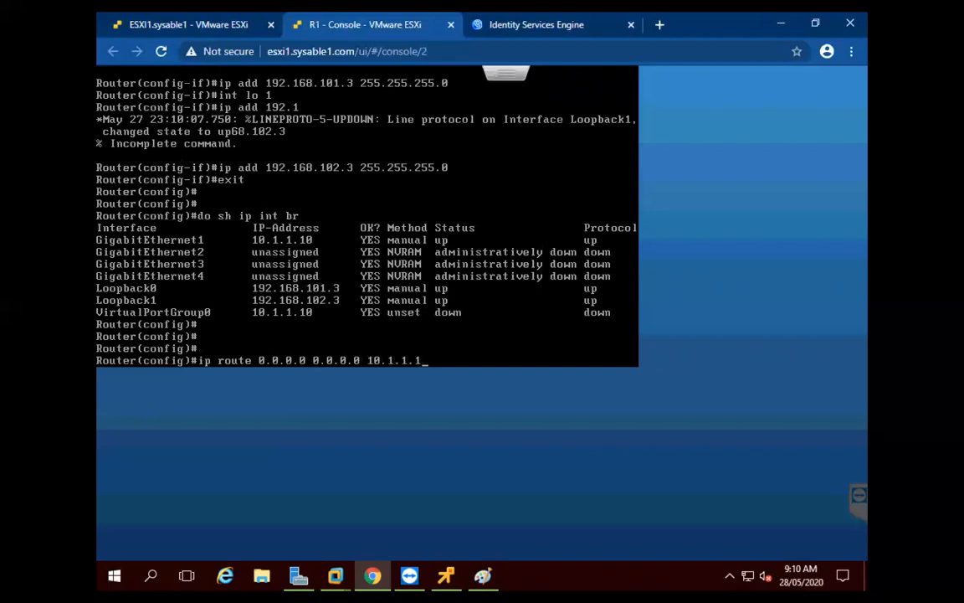
pyautogui.press('Return')
pyautogui.press('Return')
pyautogui.press('Return')
pyautogui.press('Return')
pyautogui.press('Return')
pyautogui.write('ip http server')
pyautogui.press('Return')
# Set ip http authentication local after correcting several mistyped attempts
pyautogui.write('http server ')
pyautogui.write('e')
pyautogui.write('uthen')
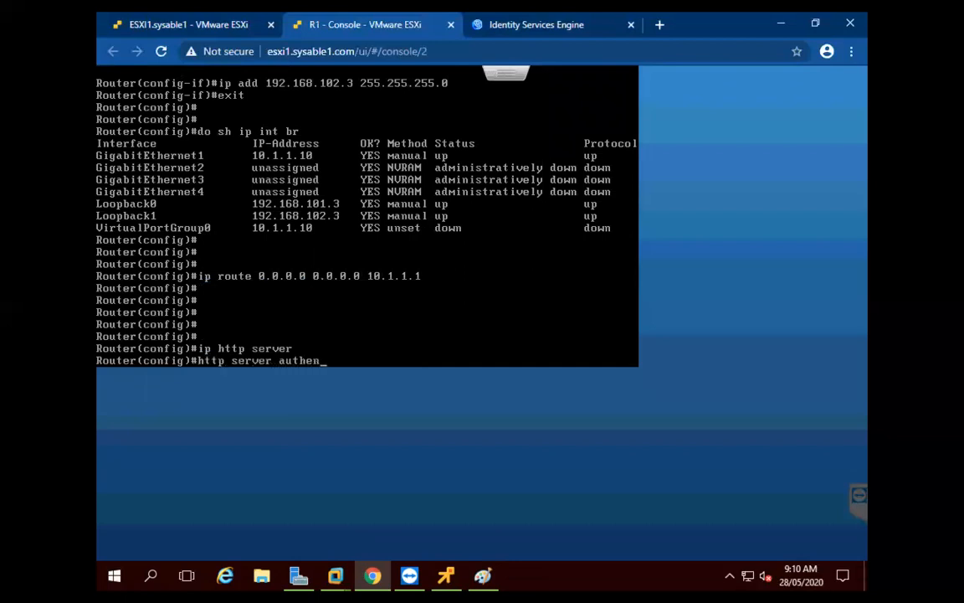
pyautogui.press('Tab')
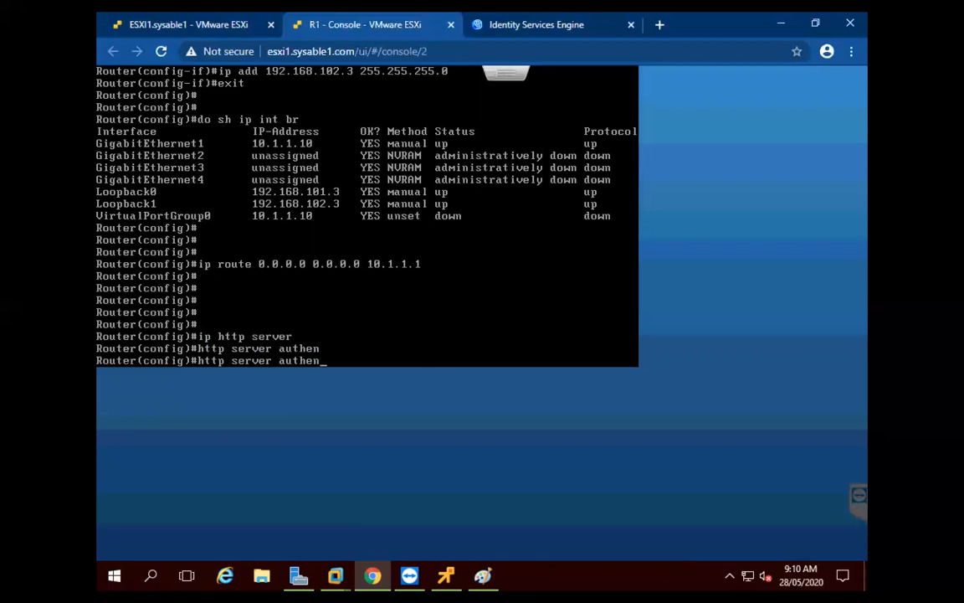
pyautogui.press('BackSpace')
pyautogui.press('BackSpace')
pyautogui.press('BackSpace')
pyautogui.press('BackSpace')
pyautogui.press('BackSpace')
pyautogui.press('BackSpace')
pyautogui.press('BackSpace')
pyautogui.press('BackSpace')
pyautogui.press('BackSpace')
pyautogui.press('BackSpace')
pyautogui.press('BackSpace')
pyautogui.press('BackSpace')
pyautogui.press('BackSpace')
pyautogui.press('BackSpace')
pyautogui.press('BackSpace')
pyautogui.press('BackSpace')
pyautogui.press('BackSpace')
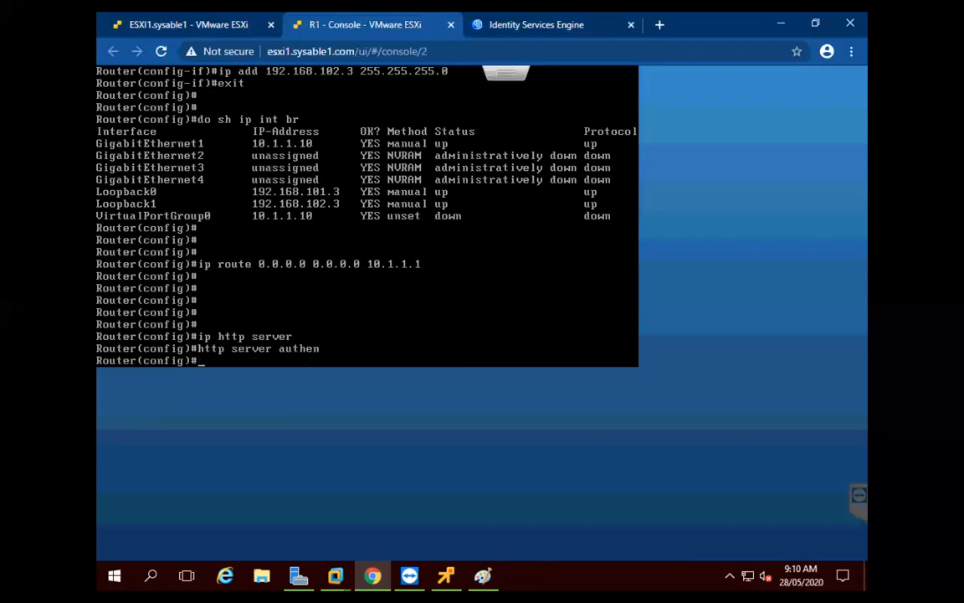
pyautogui.write('ip http ser')
pyautogui.press('Tab')
pyautogui.write('authen')
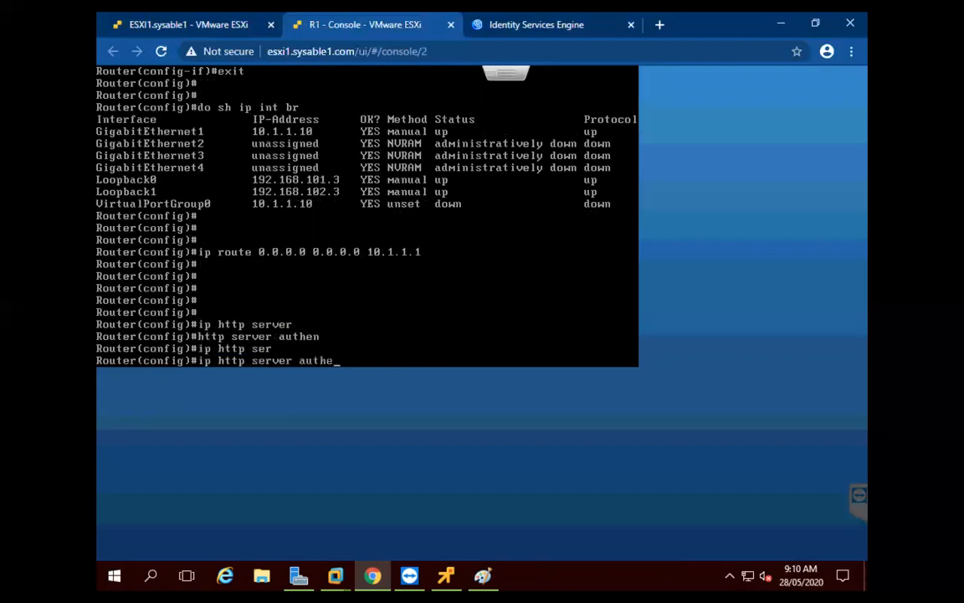
pyautogui.press('Tab')
pyautogui.press('Tab')
pyautogui.press('BackSpace')
pyautogui.press('BackSpace')
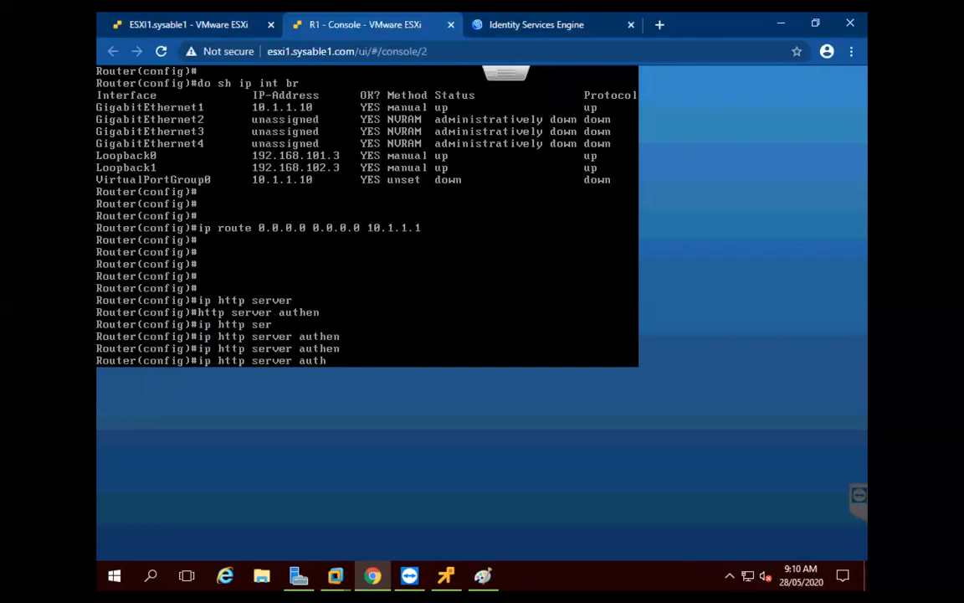
pyautogui.press('Tab')
pyautogui.write('en')
pyautogui.press('Tab')
pyautogui.write('ti')
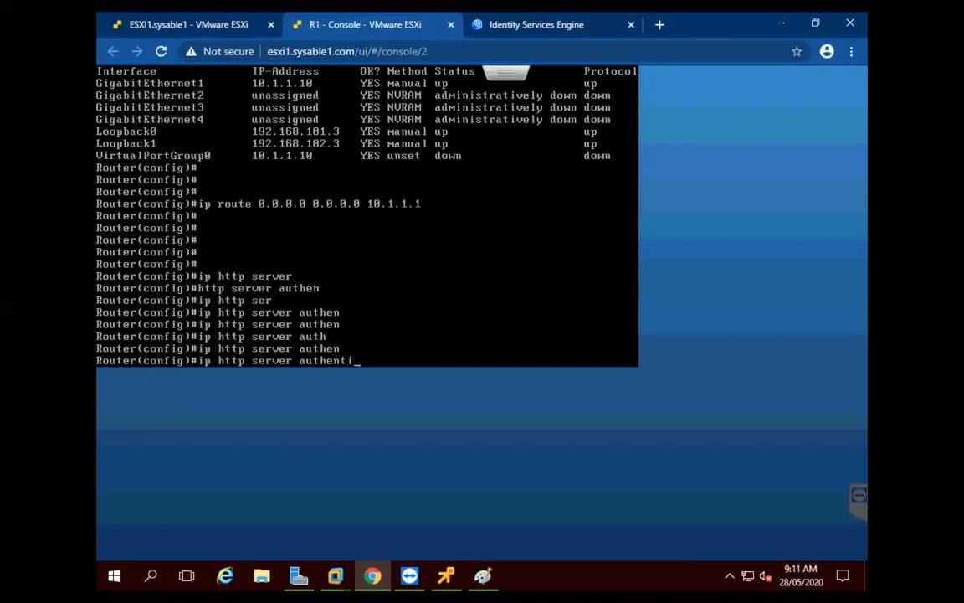
pyautogui.press('Tab')
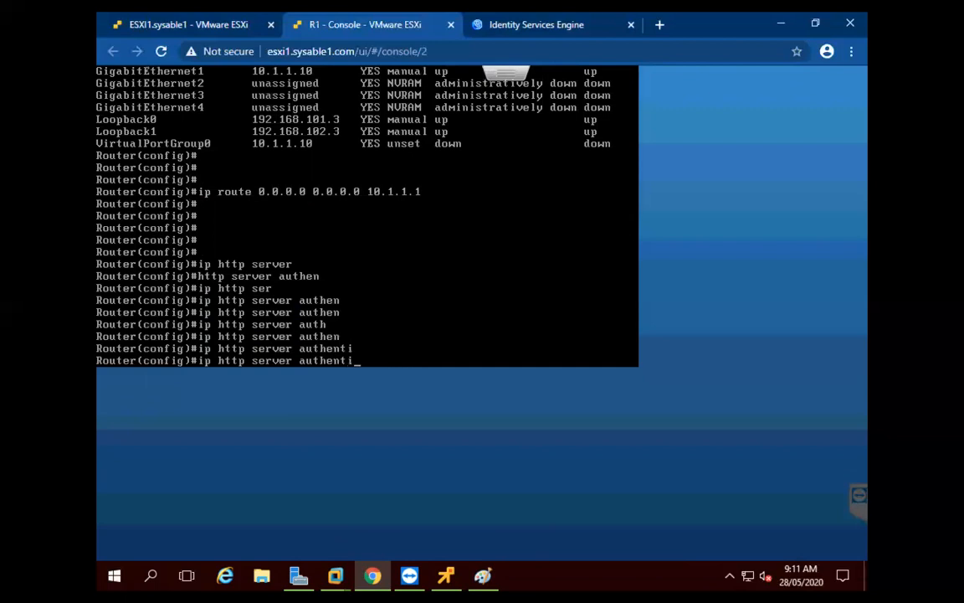
pyautogui.press('BackSpace')
pyautogui.press('BackSpace')
pyautogui.press('BackSpace')
pyautogui.press('BackSpace')
pyautogui.press('BackSpace')
pyautogui.press('BackSpace')
pyautogui.press('BackSpace')
pyautogui.press('BackSpace')
pyautogui.press('BackSpace')
pyautogui.press('BackSpace')
pyautogui.press('BackSpace')
pyautogui.press('BackSpace')
pyautogui.press('BackSpace')
pyautogui.press('BackSpace')
pyautogui.press('BackSpace')
pyautogui.press('BackSpace')
pyautogui.press('BackSpace')
pyautogui.press('BackSpace')
pyautogui.press('BackSpace')
pyautogui.press('BackSpace')
pyautogui.press('BackSpace')
pyautogui.press('BackSpace')
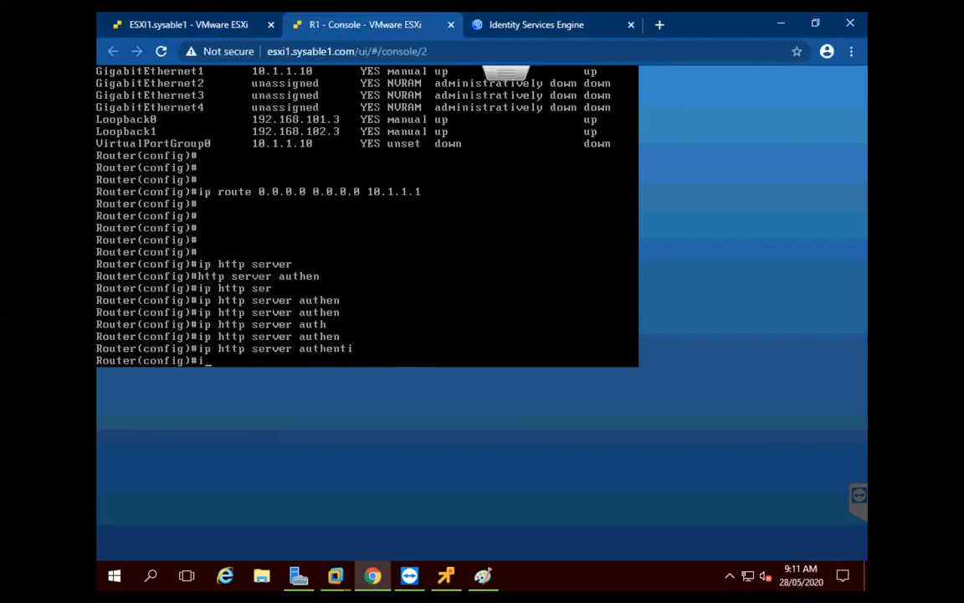
pyautogui.press('Return')
pyautogui.press('Return')
pyautogui.press('Return')
pyautogui.press('Return')
pyautogui.press('Return')
pyautogui.press('Return')
pyautogui.write('ip http server')
pyautogui.press('Return')
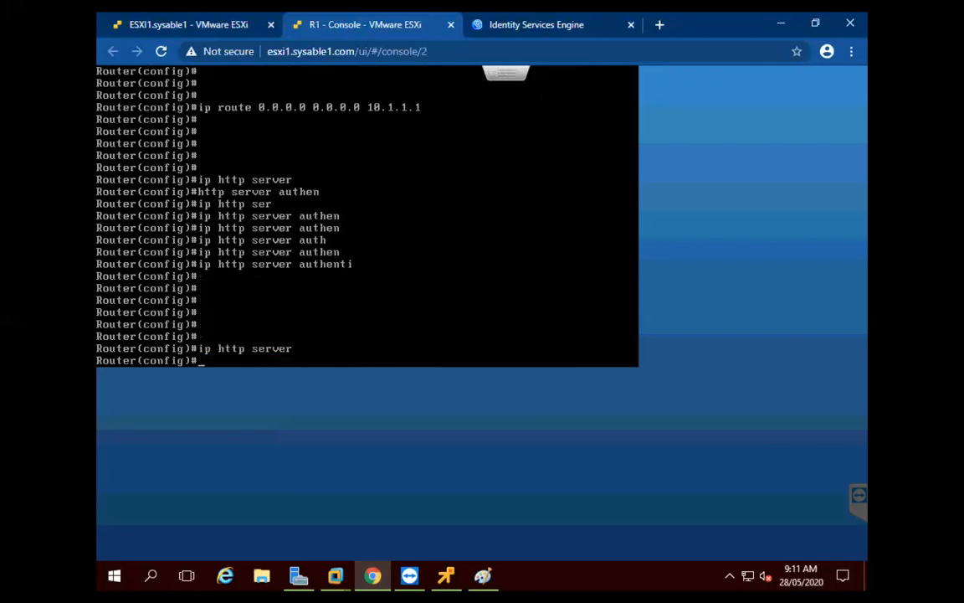
pyautogui.write('ip http authen')
pyautogui.press('Tab')
pyautogui.write('local')
pyautogui.press('Return')
# Create a privilege 15 local username with its password
pyautogui.write('username cisco')
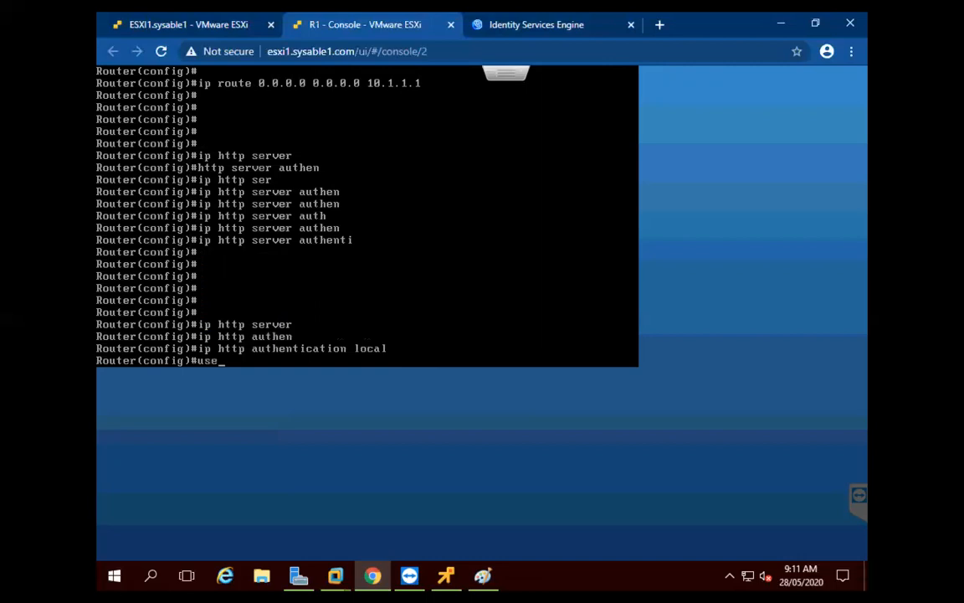
pyautogui.press('Tab')
pyautogui.write('cisco pr')
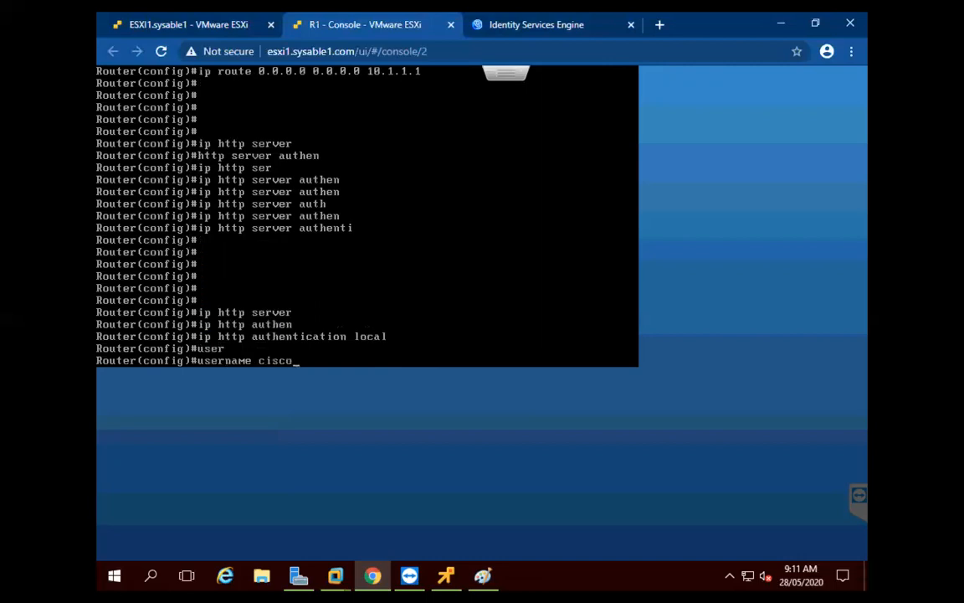
pyautogui.press('Tab')
pyautogui.write('15')
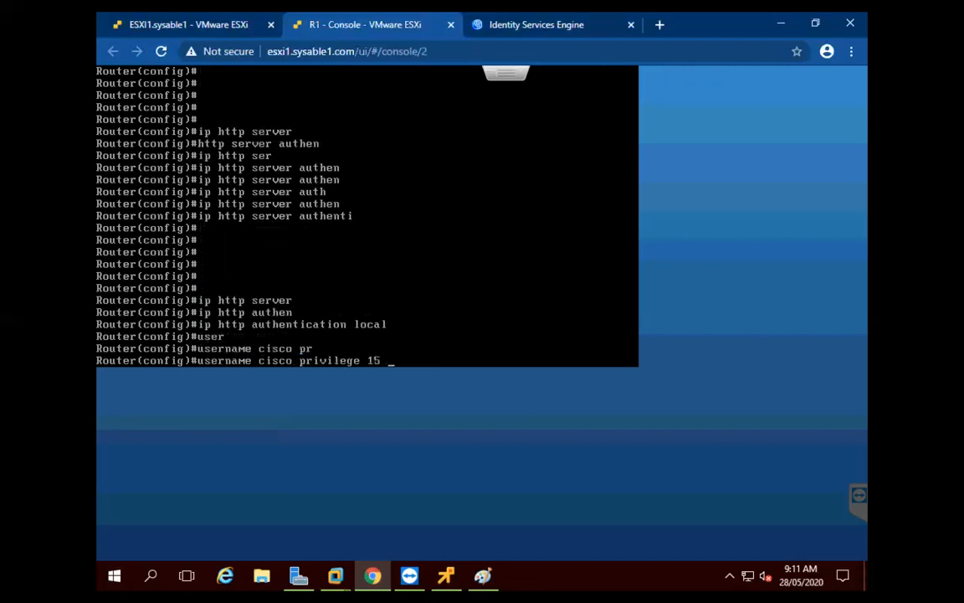
pyautogui.write(' pass')
pyautogui.press('Tab')
pyautogui.write('cisco')
pyautogui.press('Return')
pyautogui.press('Return')
pyautogui.press('Return')
pyautogui.press('Return')
pyautogui.press('Return')
pyautogui.press('Return')
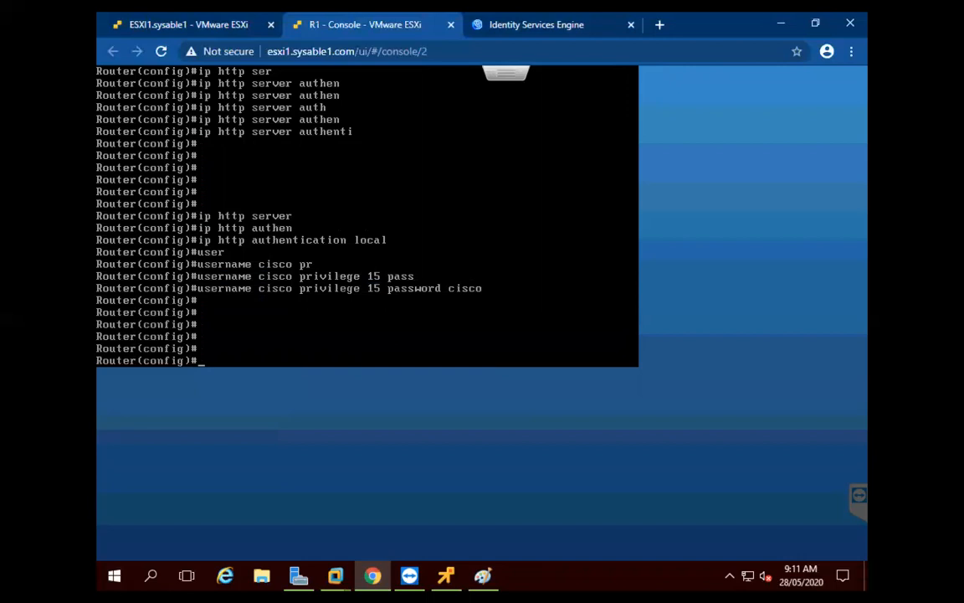
# From the ESXi VM list, open ASA2v's console in a new tab and wake its prompt
pyautogui.click(209, 25)
pyautogui.click(345, 224)
pyautogui.rightClick(345, 224)
pyautogui.moveTo(468, 273)
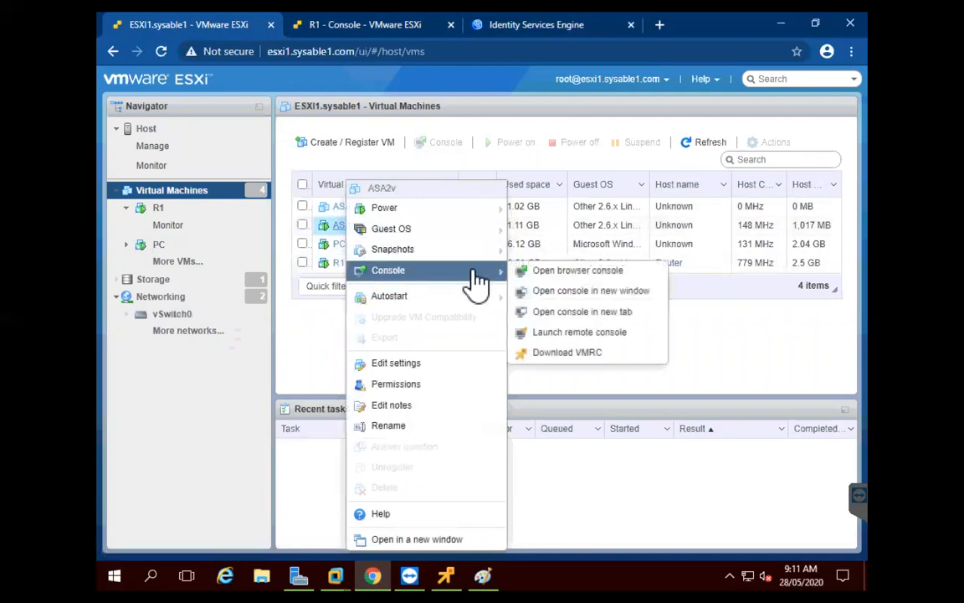
pyautogui.click(559, 311)
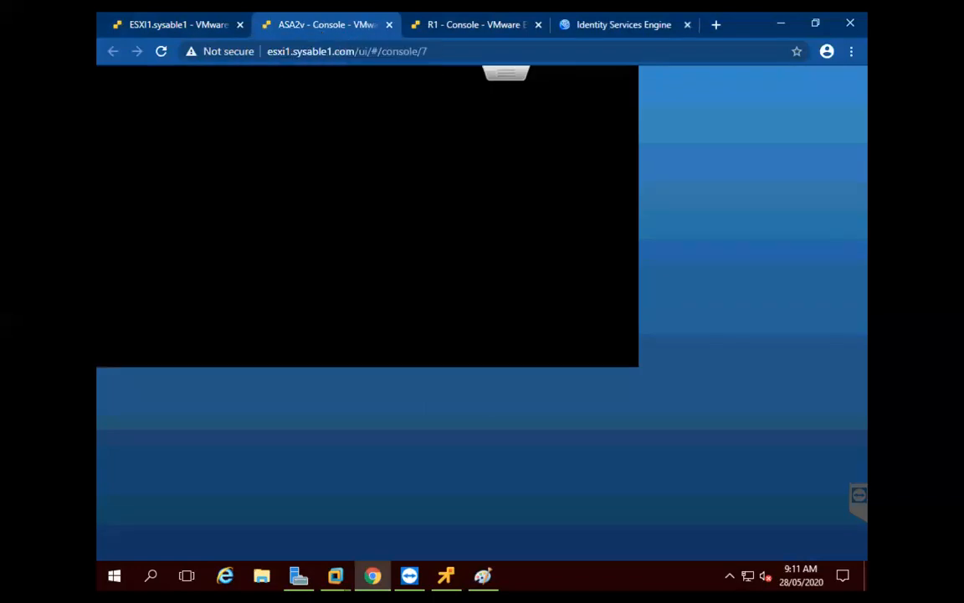
pyautogui.press('Return')
pyautogui.press('Return')
pyautogui.press('Return')
pyautogui.press('Return')
pyautogui.press('Return')
pyautogui.press('Return')
pyautogui.press('Return')
pyautogui.press('Return')
pyautogui.press('Return')
pyautogui.press('Return')
pyautogui.press('Return')
pyautogui.press('Return')
pyautogui.press('Return')
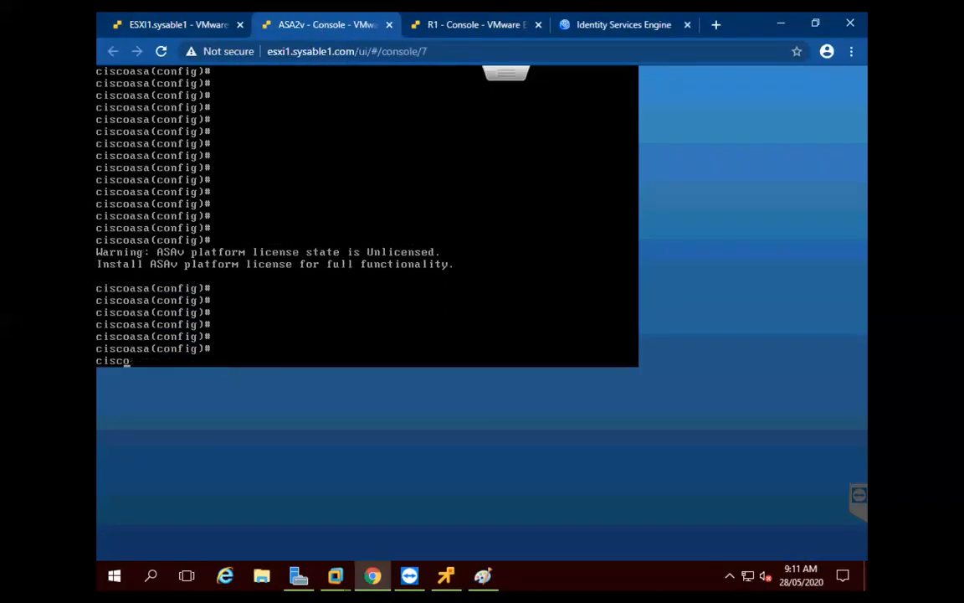
# Check the ASA interface summary and set the hostname to asa2v
pyautogui.write('sh int i')
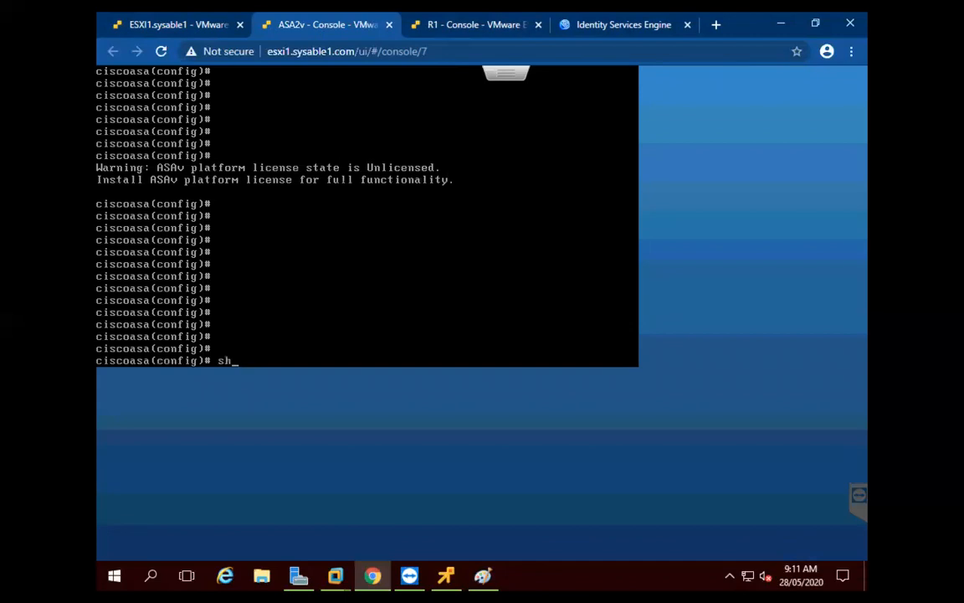
pyautogui.write('p br')
pyautogui.press('Return')
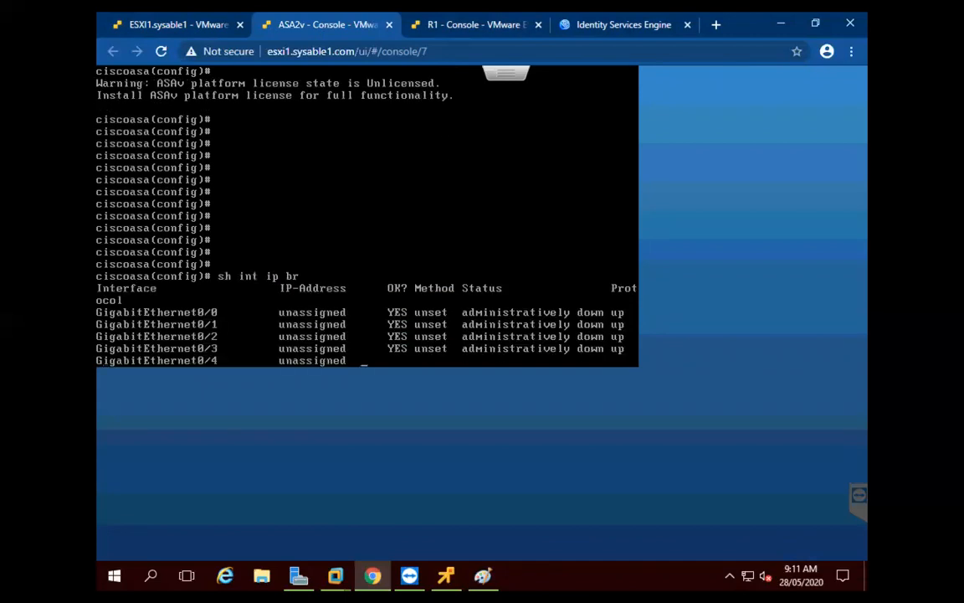
pyautogui.press('Return')
pyautogui.press('Return')
pyautogui.press('Return')
pyautogui.press('Return')
pyautogui.press('Return')
pyautogui.press('Return')
pyautogui.press('Return')
pyautogui.press('Return')
pyautogui.press('Return')
pyautogui.press('Return')
pyautogui.press('Return')
pyautogui.press('Return')
pyautogui.press('Return')
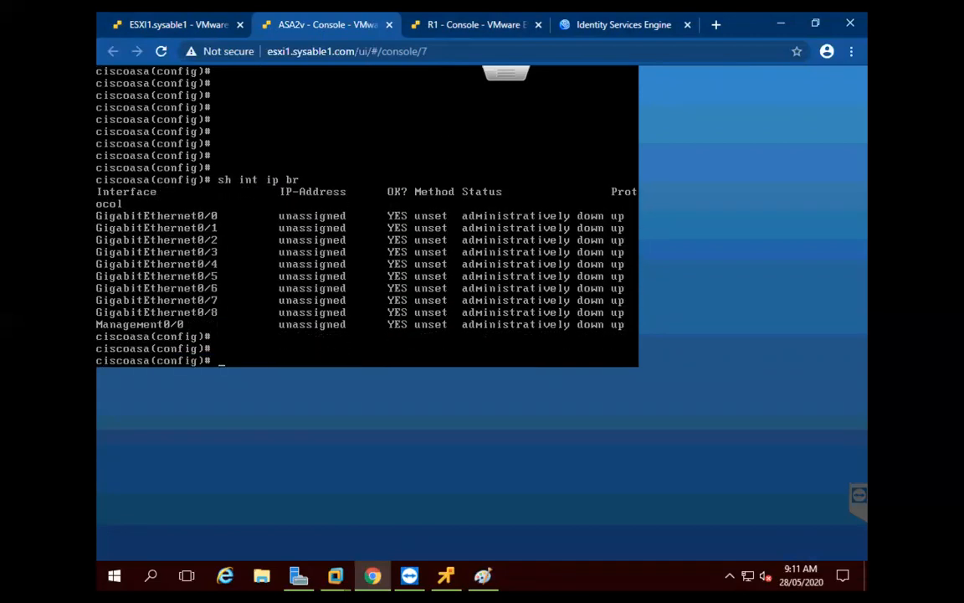
pyautogui.write('host')
pyautogui.press('Tab')
pyautogui.write('asa2v')
pyautogui.press('Return')
pyautogui.press('Return')
pyautogui.press('Return')
pyautogui.press('Return')
pyautogui.press('Return')
pyautogui.press('Return')
pyautogui.press('Return')
pyautogui.press('Return')
pyautogui.press('Return')
pyautogui.press('Return')
pyautogui.press('Return')
pyautogui.press('Return')
pyautogui.press('Return')
pyautogui.press('Return')
pyautogui.press('Return')
pyautogui.press('Return')
pyautogui.press('Return')
pyautogui.press('Return')
pyautogui.press('Return')
pyautogui.press('Return')
pyautogui.press('Return')
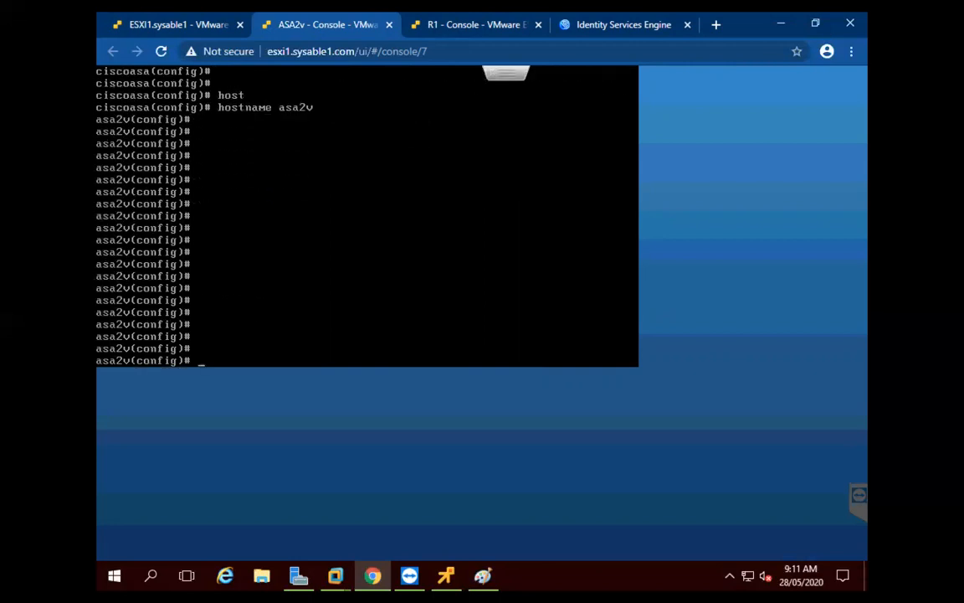
# Configure Management0/0 as mgmt, security-level 50, address 192.168.164.150, and enable it
pyautogui.write('int m0/0')
pyautogui.press('Return')
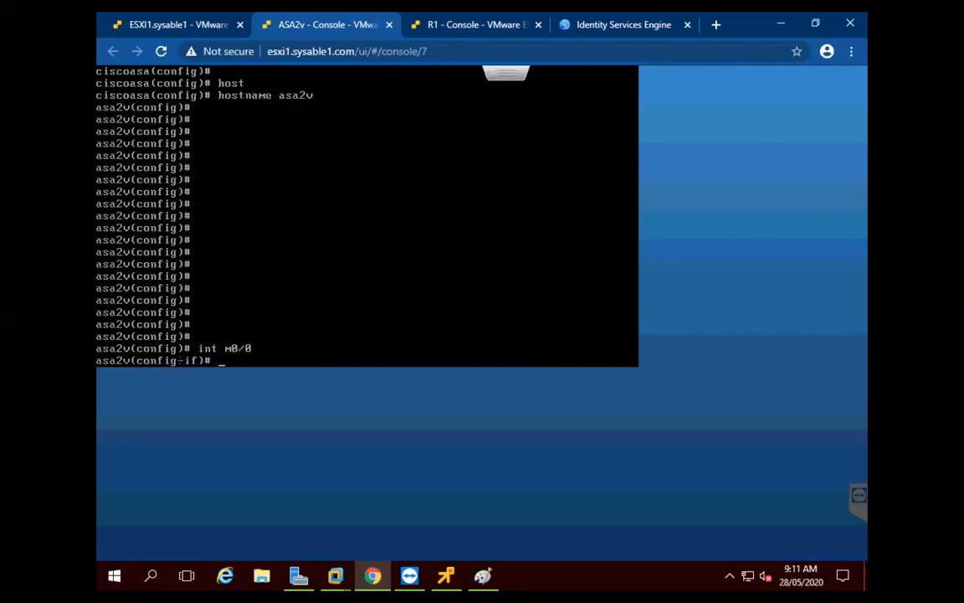
pyautogui.write('nameif mgmt')
pyautogui.press('Return')
pyautogui.write('sec')
pyautogui.press('Tab')
pyautogui.write('50')
pyautogui.press('Return')
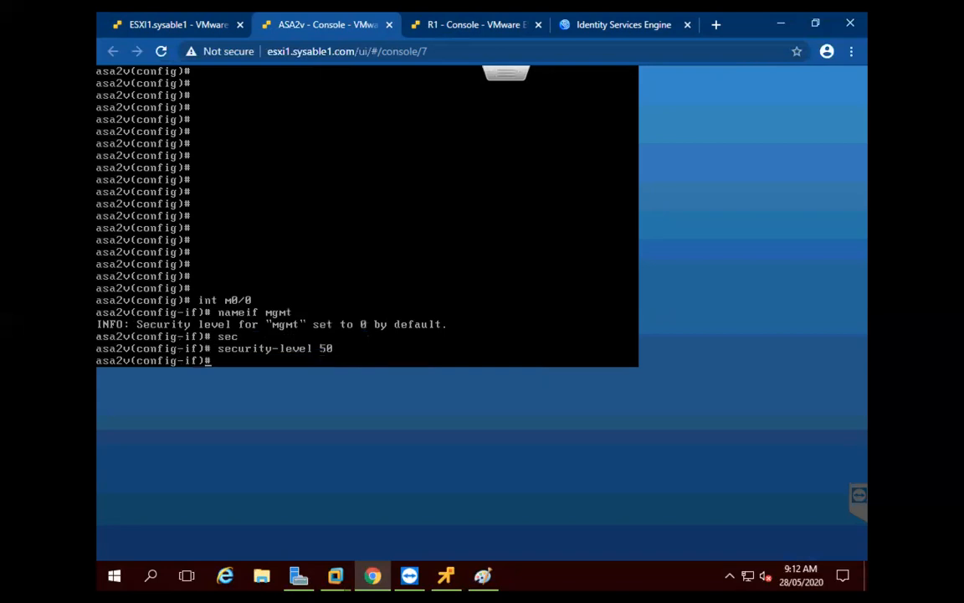
pyautogui.write('ip add 192.168.1')
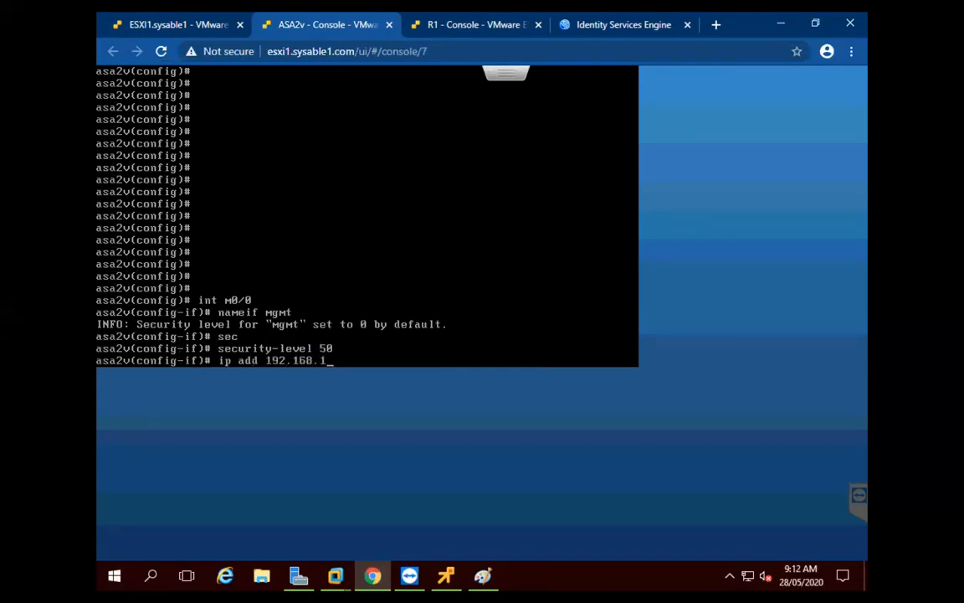
pyautogui.write('64.150')
pyautogui.press('Return')
pyautogui.write('no sh')
pyautogui.press('Return')
pyautogui.press('Return')
pyautogui.press('Return')
pyautogui.press('Return')
pyautogui.press('Return')
pyautogui.press('Return')
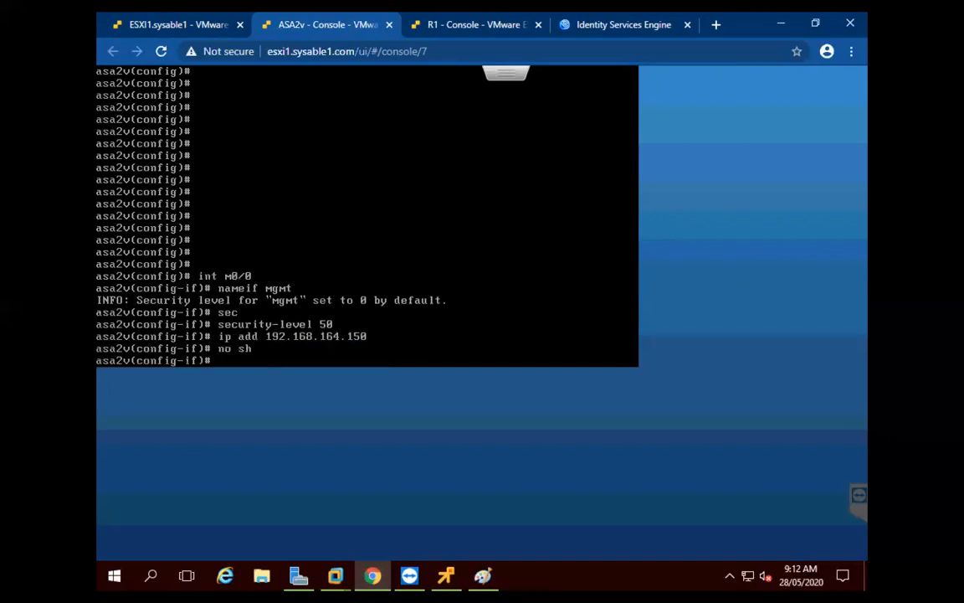
# Configure GigabitEthernet0/0 as outside with address 20.1.1.1 and enable it
pyautogui.write('int g0/0')
pyautogui.press('Return')
pyautogui.write('nameif outside')
pyautogui.press('Return')
pyautogui.write('ip add 20.1.1.1')
pyautogui.press('Return')
pyautogui.write('no sh')
pyautogui.press('Return')
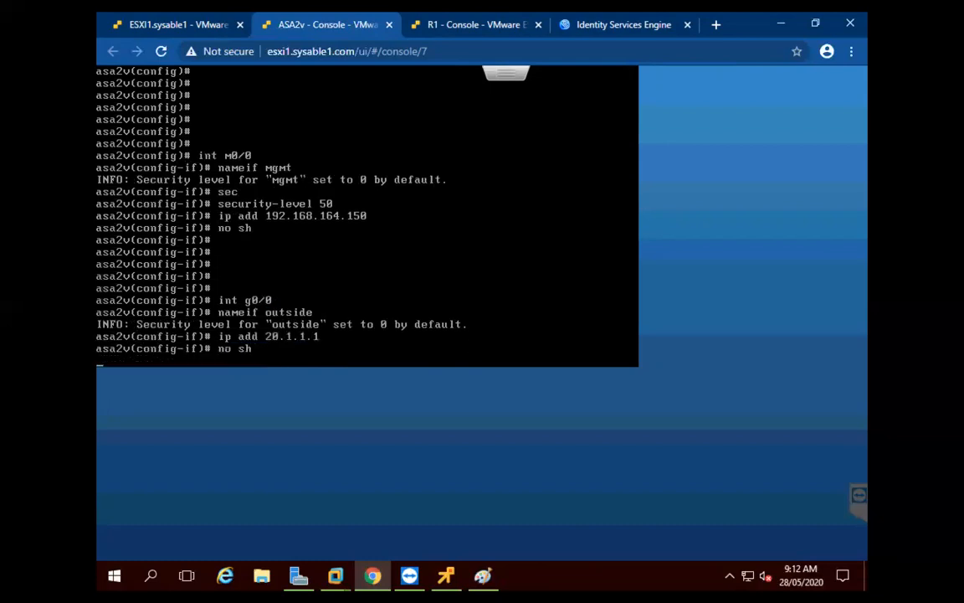
pyautogui.press('Return')
pyautogui.press('Return')
pyautogui.press('Return')
pyautogui.press('Return')
# Configure GigabitEthernet0/1 as inside with address 10.1.1.1, enable it, and exit
pyautogui.write('in')
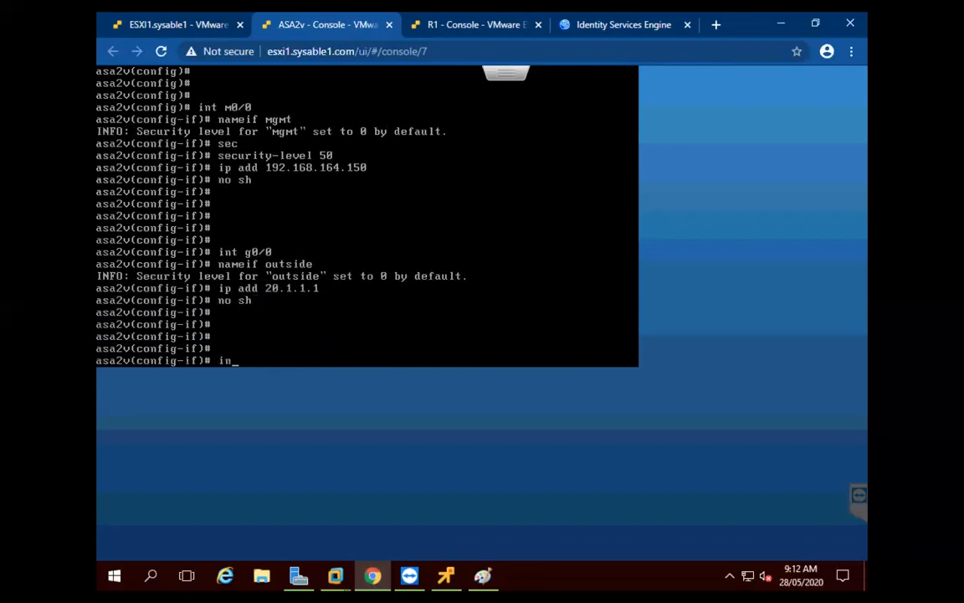
pyautogui.write('t g0/1')
pyautogui.press('Return')
pyautogui.write('namei')
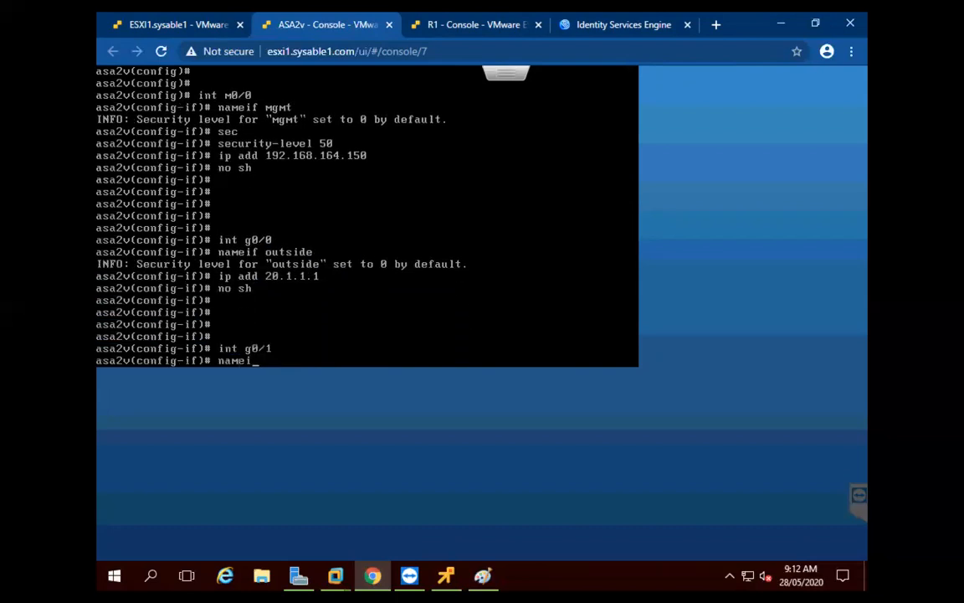
pyautogui.write('f inside')
pyautogui.press('Return')
pyautogui.write('ip add 10.1.1.1')
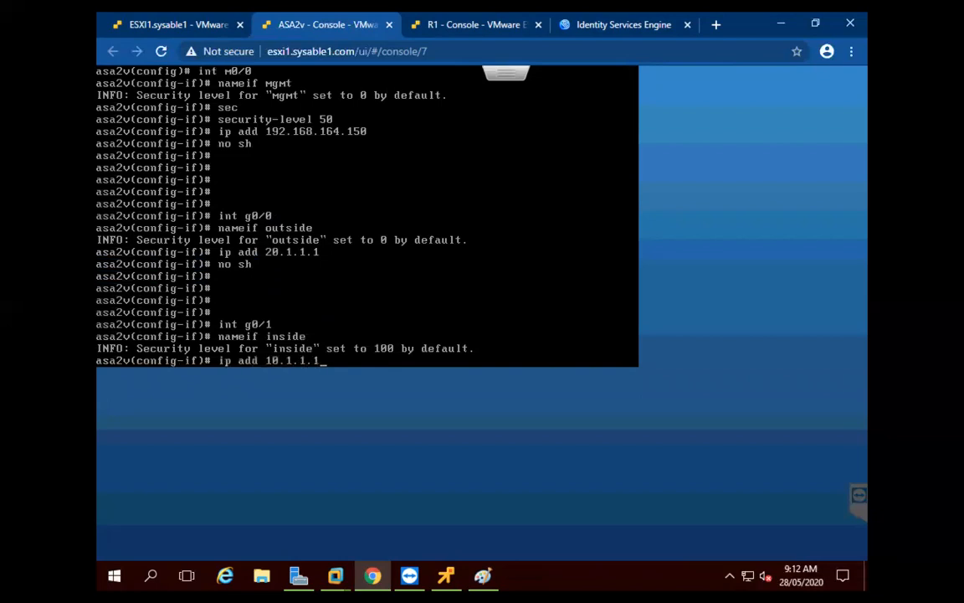
pyautogui.press('Return')
pyautogui.write('no sh')
pyautogui.press('Return')
pyautogui.write('exit')
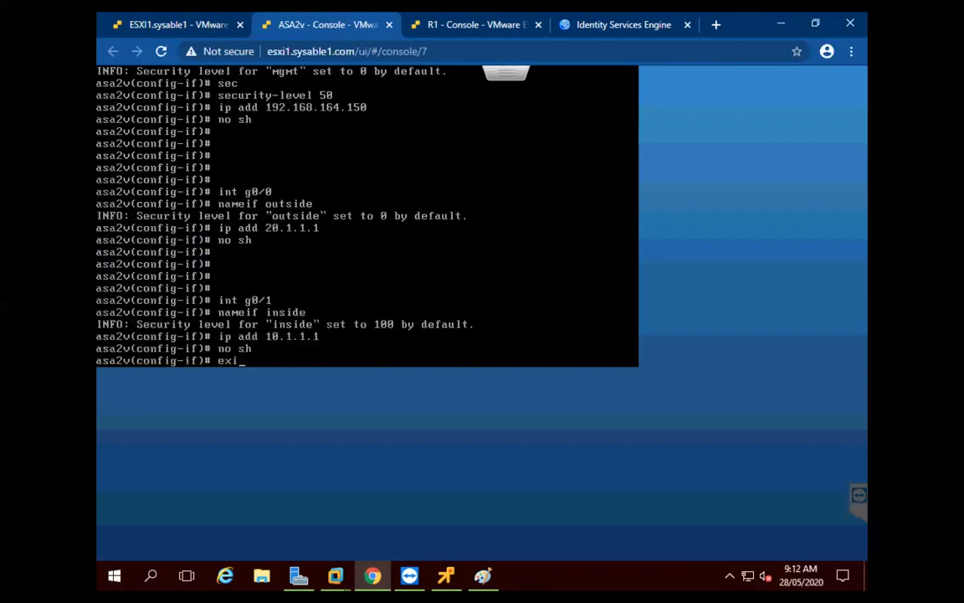
pyautogui.press('Return')
pyautogui.press('Return')
pyautogui.press('Return')
pyautogui.press('Return')
# Ping 10.1.1.10 and 192.168.101.3 to test reachability toward R1
pyautogui.write('ping ')
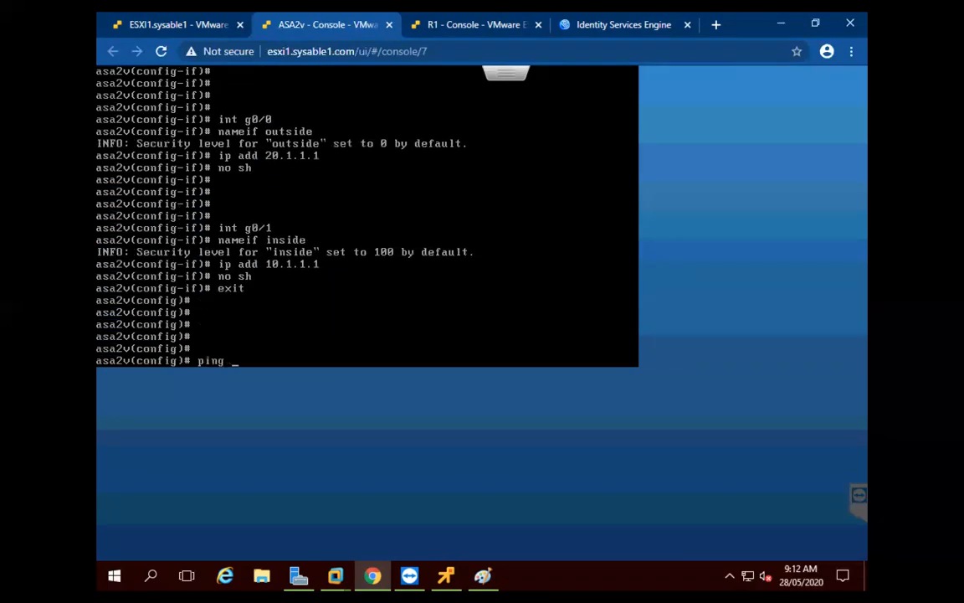
pyautogui.write('10.1.1.10')
pyautogui.press('Return')
pyautogui.press('Return')
pyautogui.press('Return')
pyautogui.press('Return')
pyautogui.press('Return')
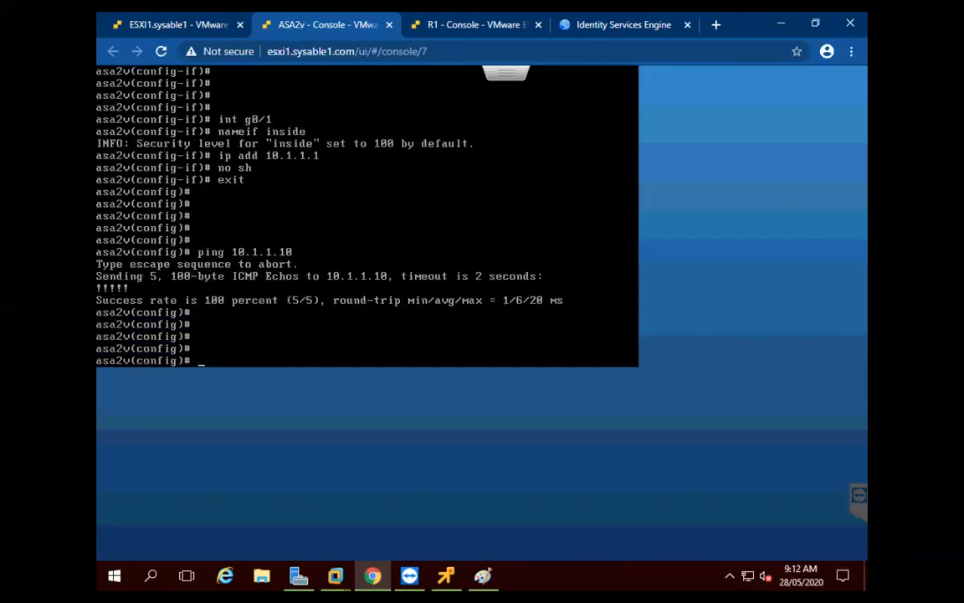
pyautogui.write('ping 192.168.101.3')
pyautogui.press('Return')
pyautogui.press('Return')
pyautogui.press('Return')
pyautogui.press('Return')
# Add route inside 192.168.0.0 255.255.0.0 via 10.1.1.10, then re-ping 192.168.101.3 and 192.168.102.3
pyautogui.write('route ins')
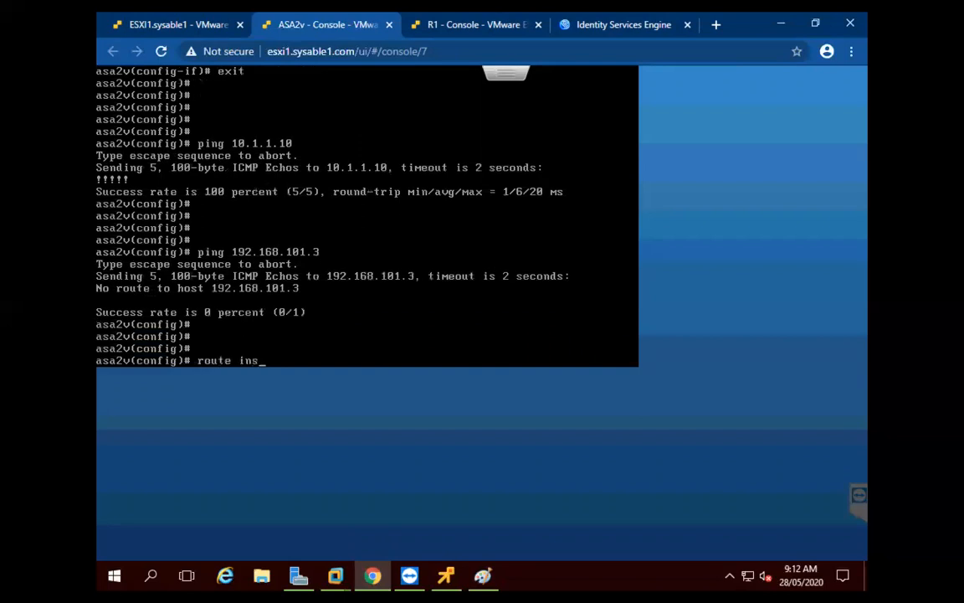
pyautogui.write('ide 192.168.0.0 25')
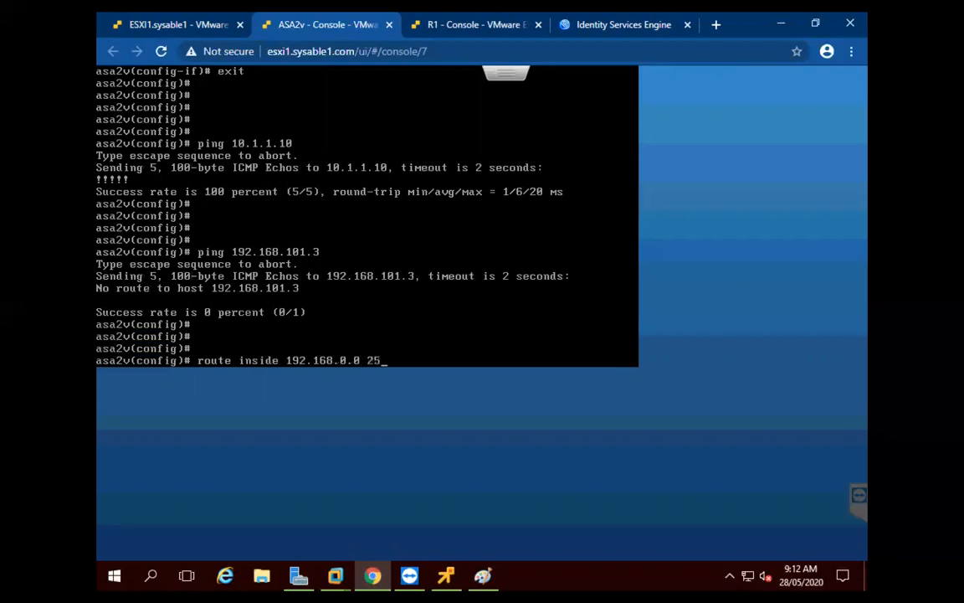
pyautogui.write('5.255.0.0 10.1')
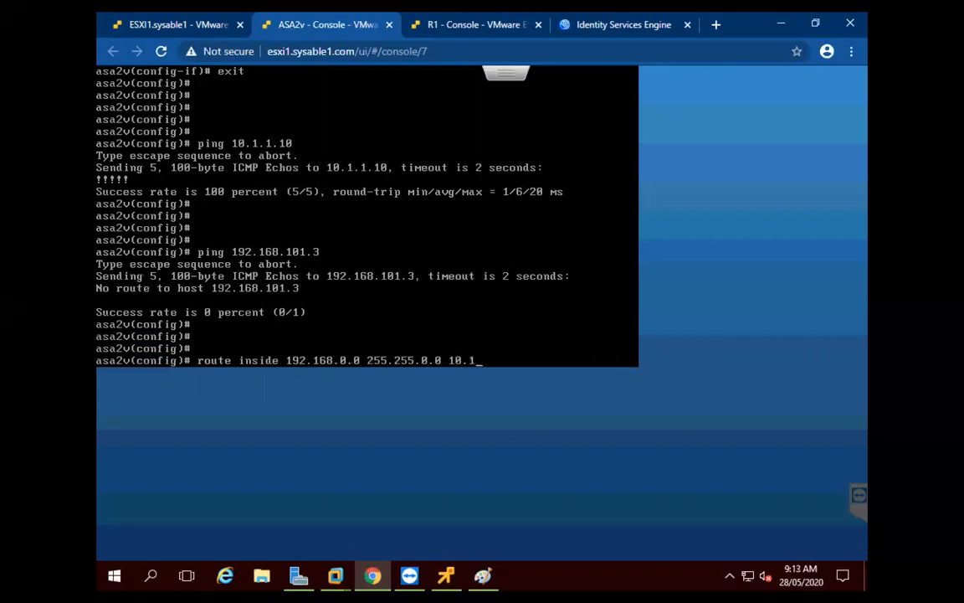
pyautogui.write('.1.10')
pyautogui.press('Return')
pyautogui.press('Return')
pyautogui.press('Return')
pyautogui.press('Up')
pyautogui.press('Up')
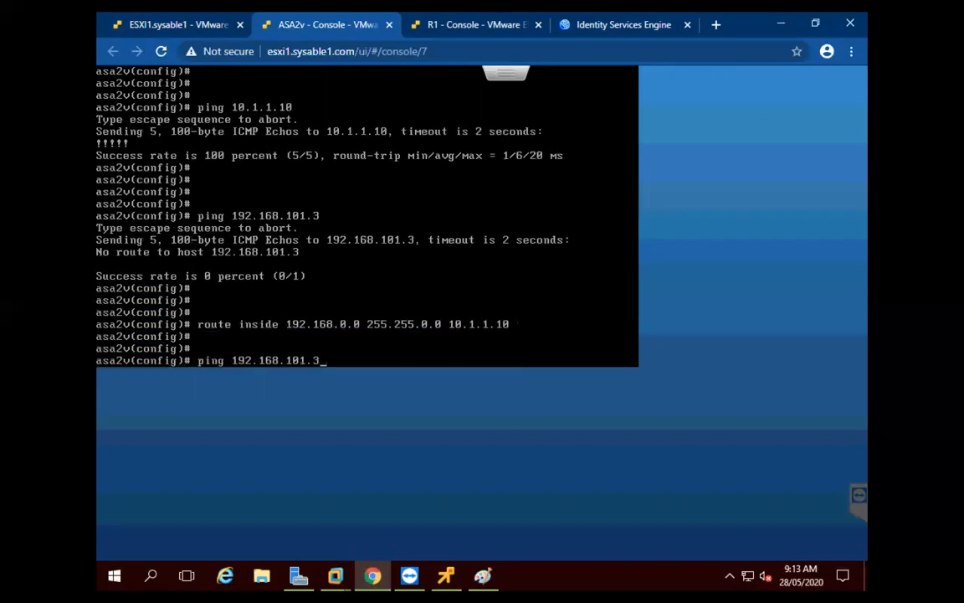
pyautogui.press('Return')
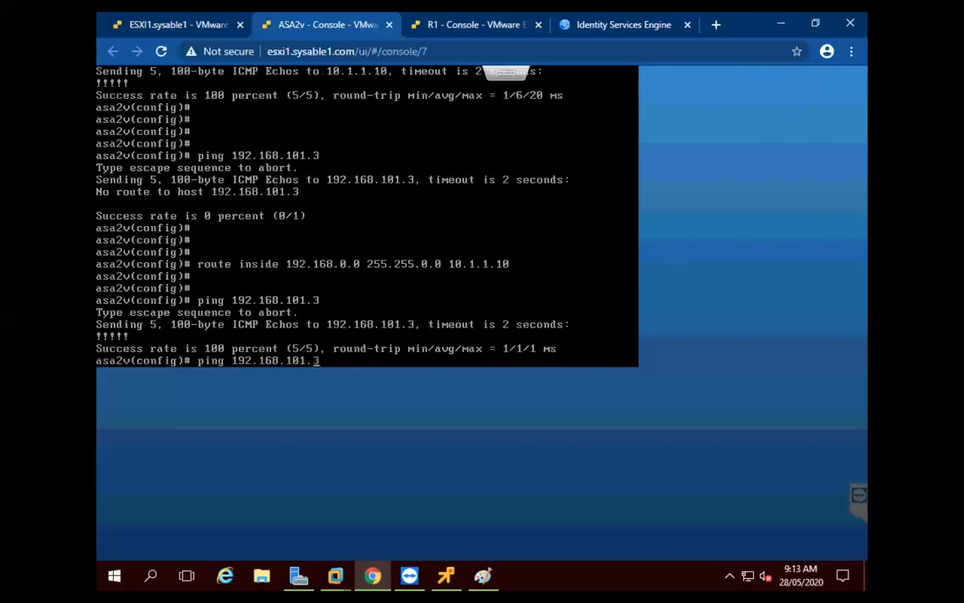
pyautogui.press('Return')
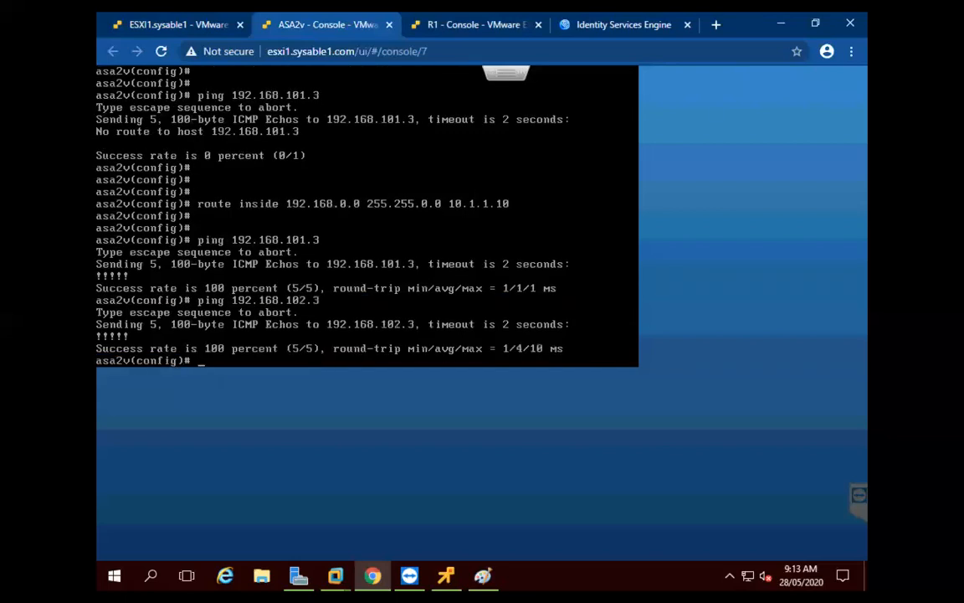
pyautogui.press('Return')
pyautogui.press('Return')
pyautogui.press('Return')
pyautogui.press('Return')
pyautogui.press('Return')
pyautogui.press('Return')
pyautogui.press('Return')
pyautogui.press('Return')
pyautogui.press('Return')
pyautogui.press('Return')
pyautogui.press('Return')
pyautogui.press('Return')
# Enable the HTTP server and allow ASDM access from any host on mgmt
pyautogui.write('http server ena')
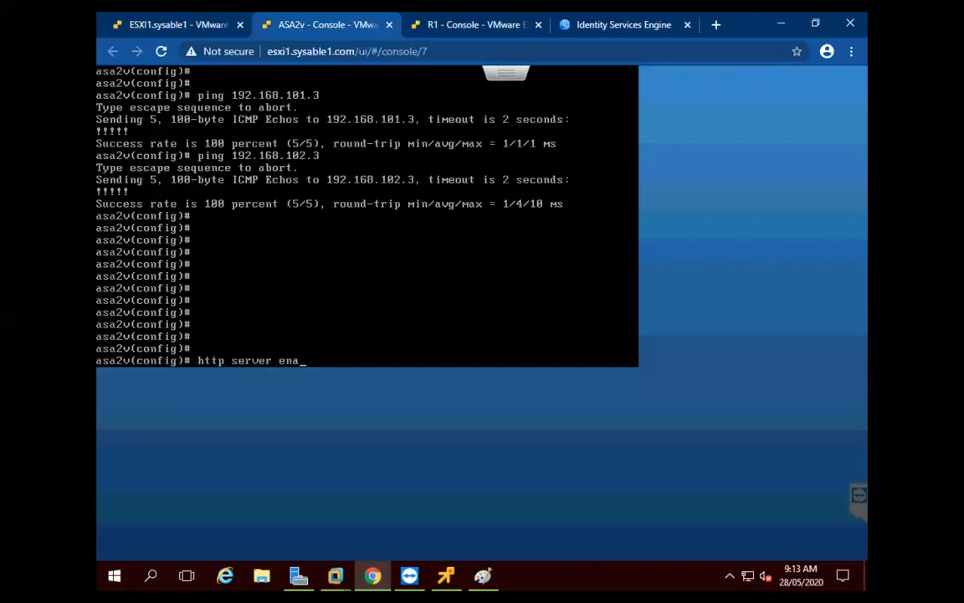
pyautogui.press('Return')
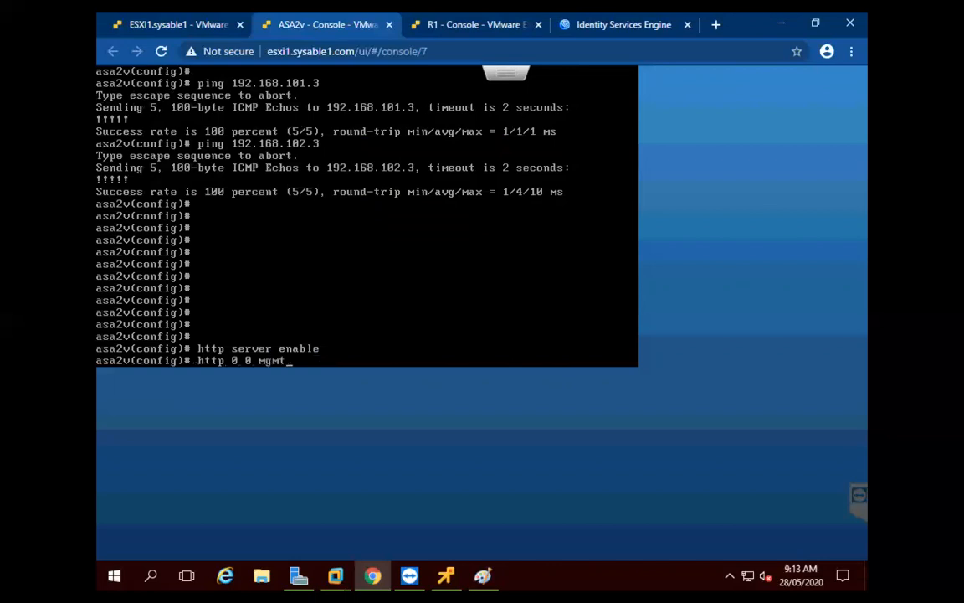
pyautogui.press('Return')
pyautogui.press('Return')
pyautogui.press('Return')
pyautogui.press('Return')
pyautogui.press('Return')
pyautogui.press('Return')
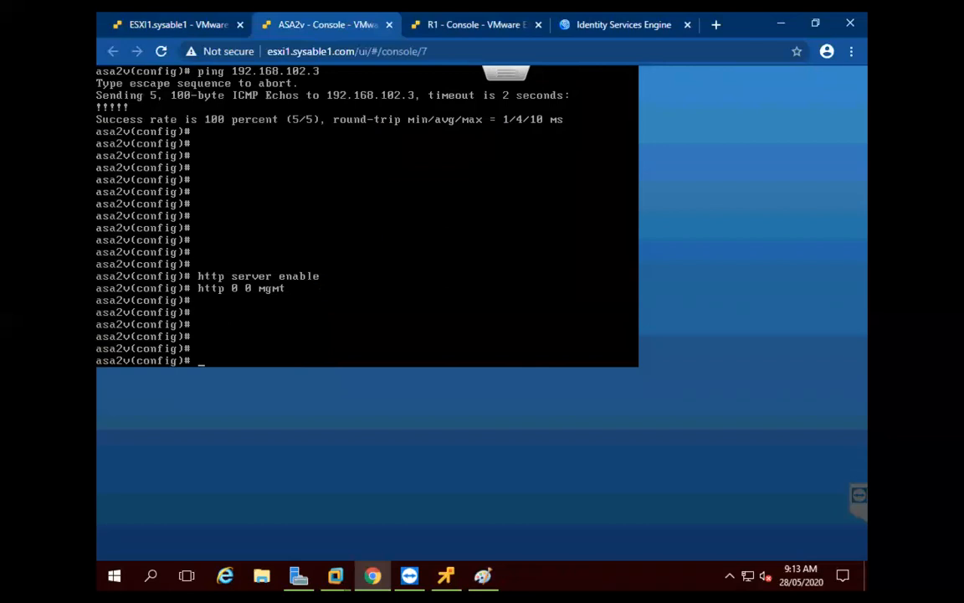
# In the ASDM-IDM Launcher, connect to 192.168.164.150 and accept the certificate warning
pyautogui.click(782, 25)
pyautogui.doubleClick(186, 42)
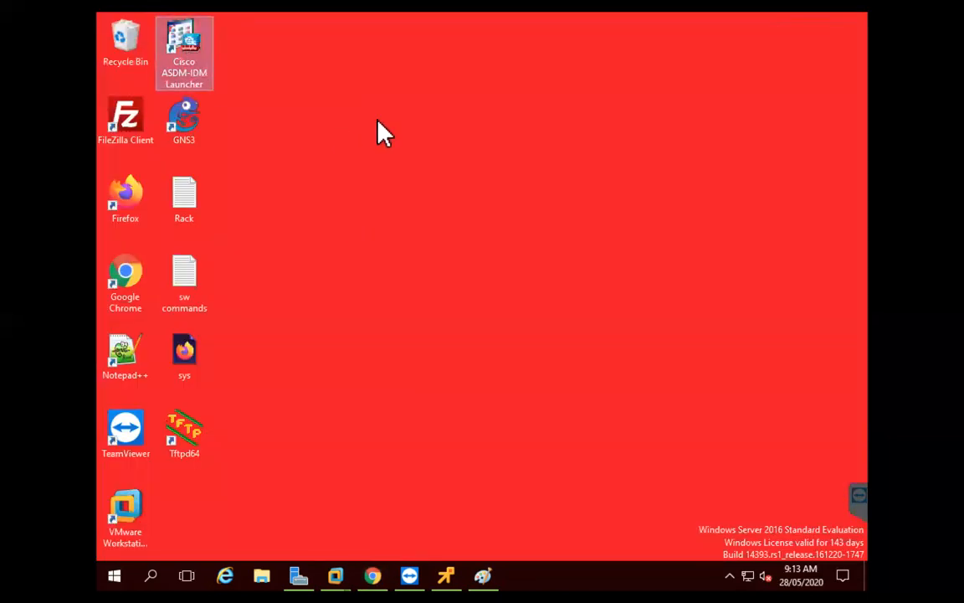
pyautogui.moveTo(446, 576)
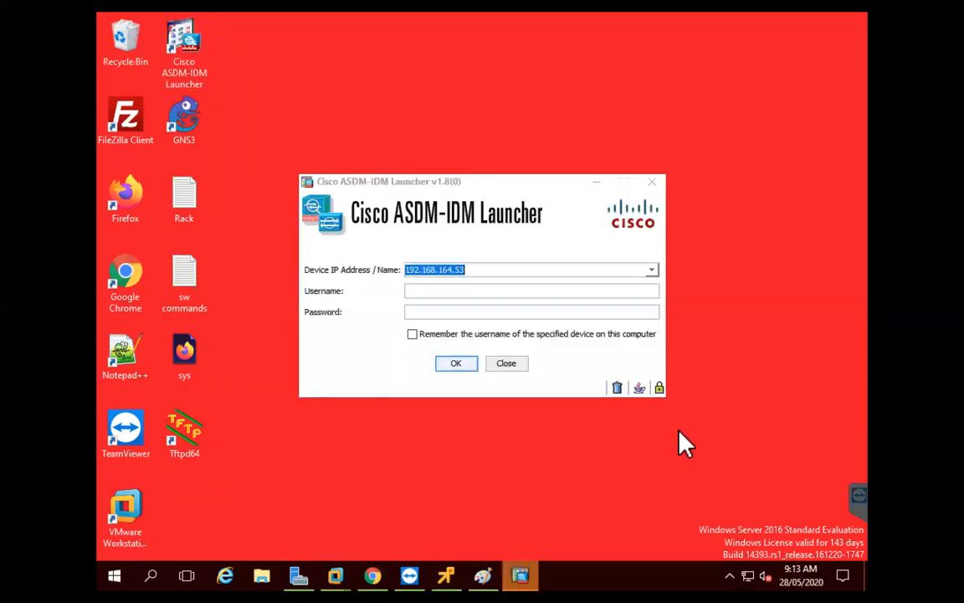
pyautogui.click(486, 270)
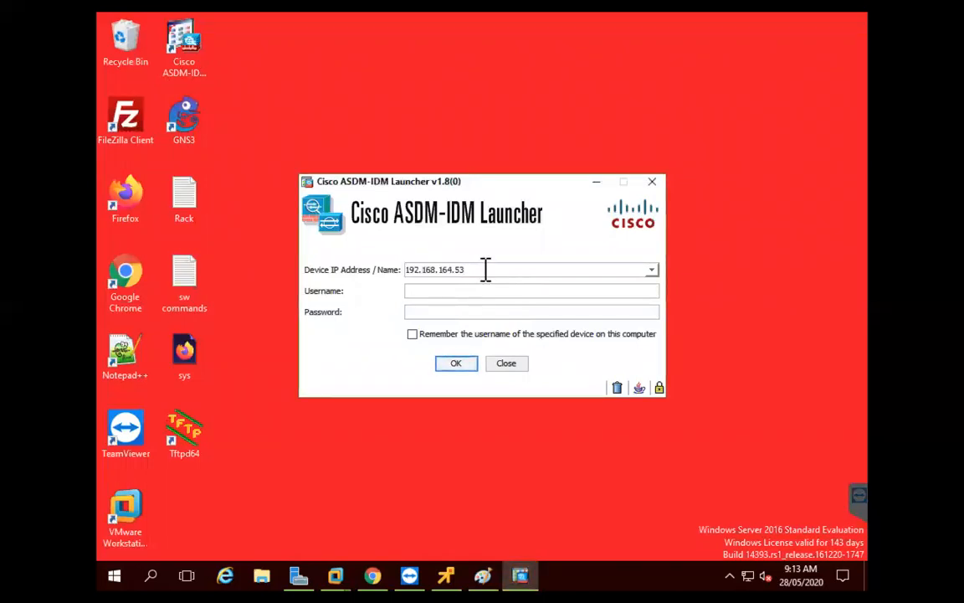
pyautogui.press('BackSpace')
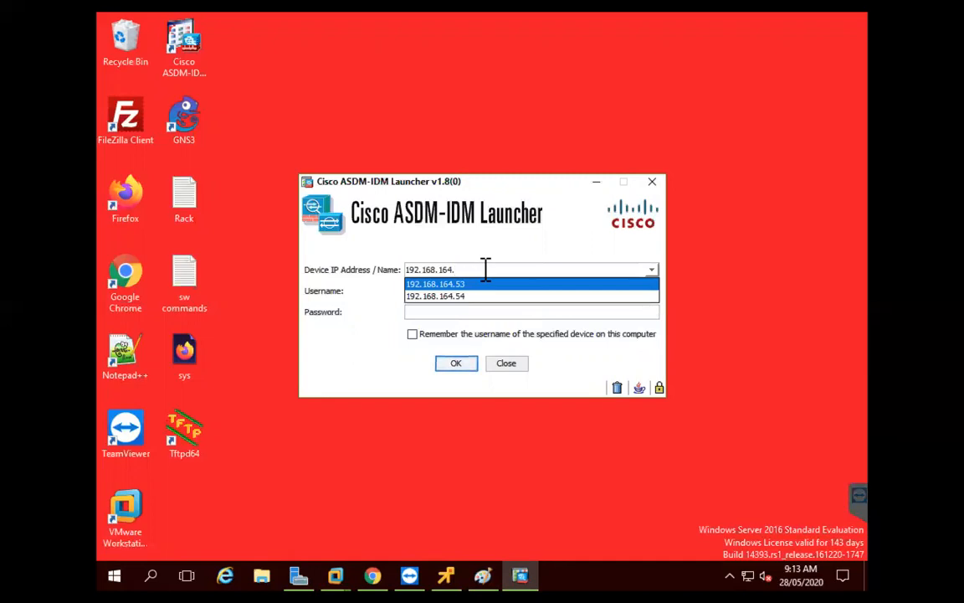
pyautogui.write('150')
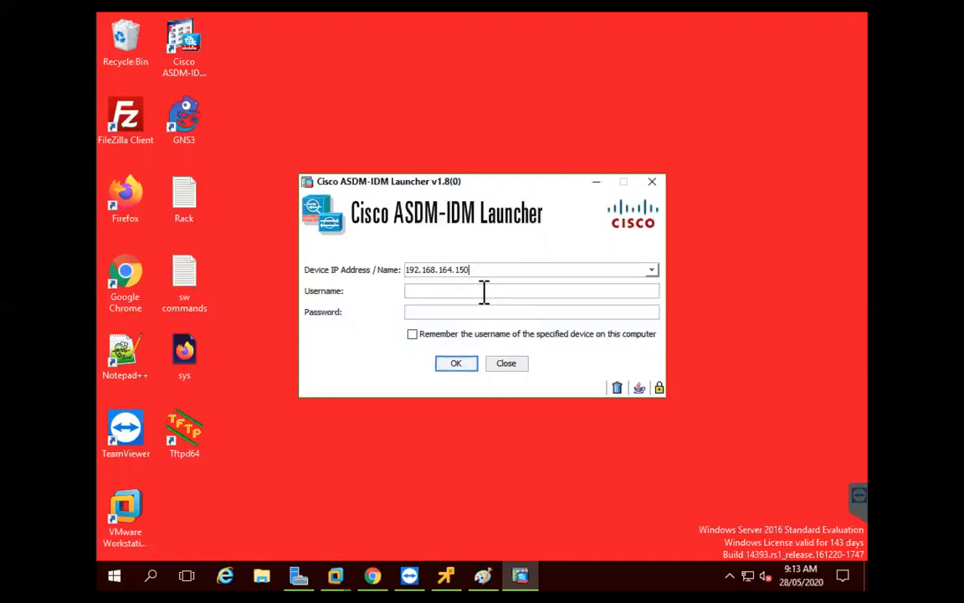
pyautogui.click(456, 363)
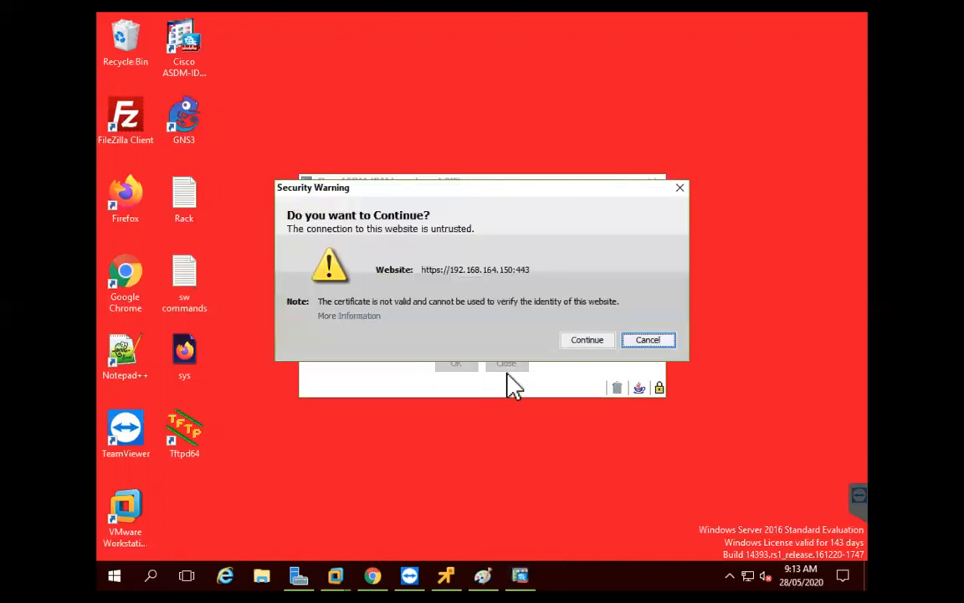
pyautogui.click(582, 339)
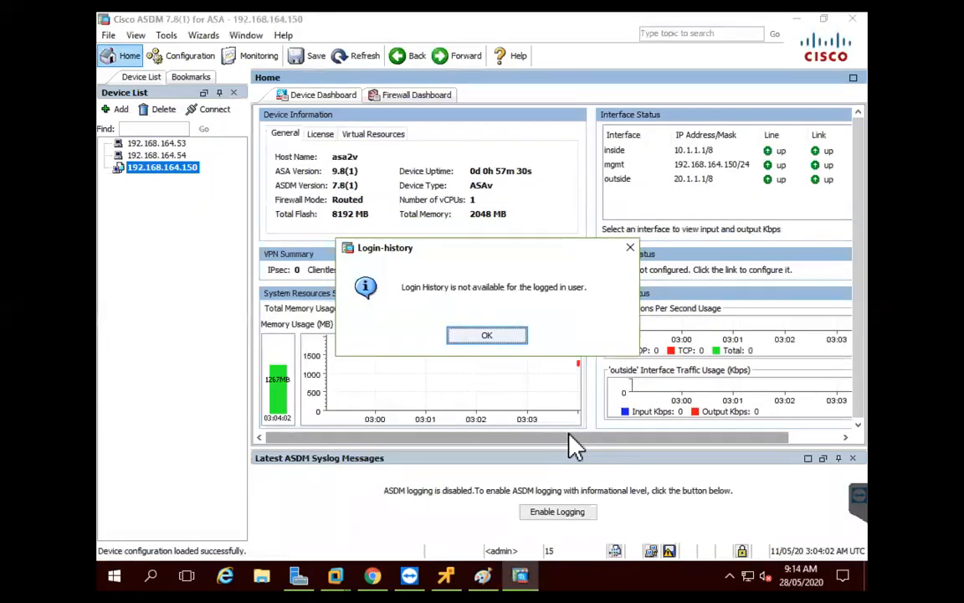
# Run the AnyConnect VPN Wizard with connection profile profile1 on the outside interface
pyautogui.click(488, 337)
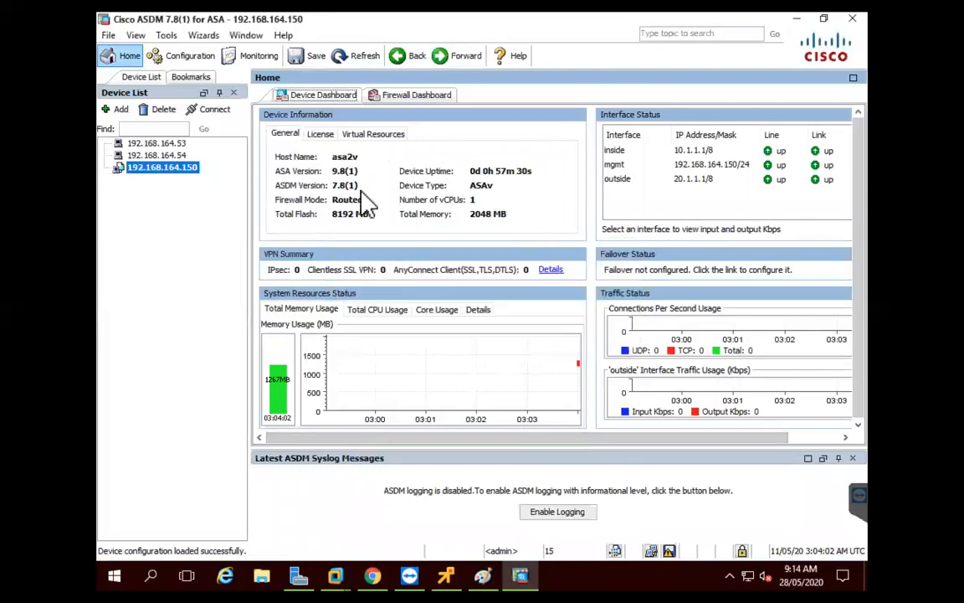
pyautogui.click(209, 35)
pyautogui.moveTo(251, 69)
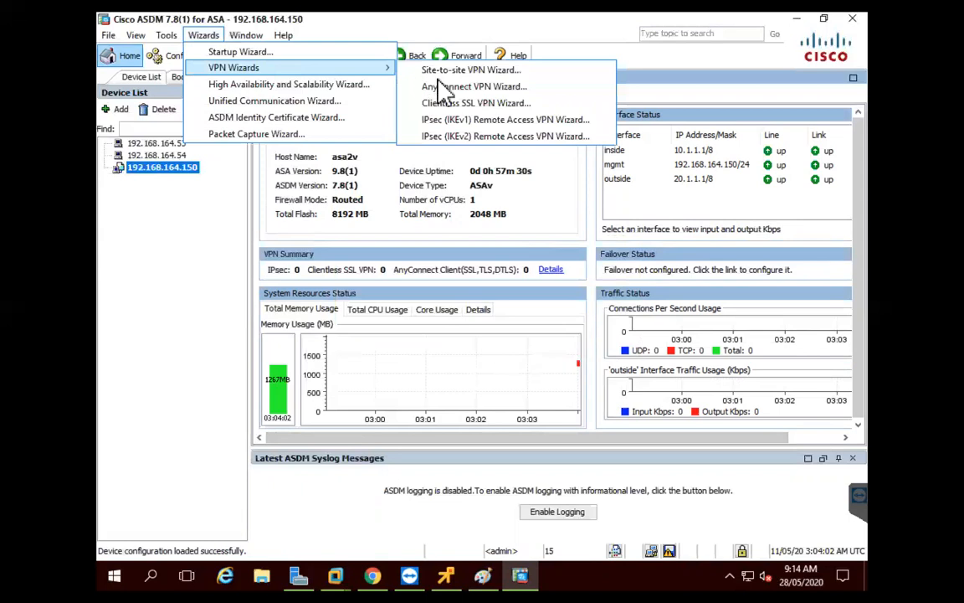
pyautogui.click(402, 85)
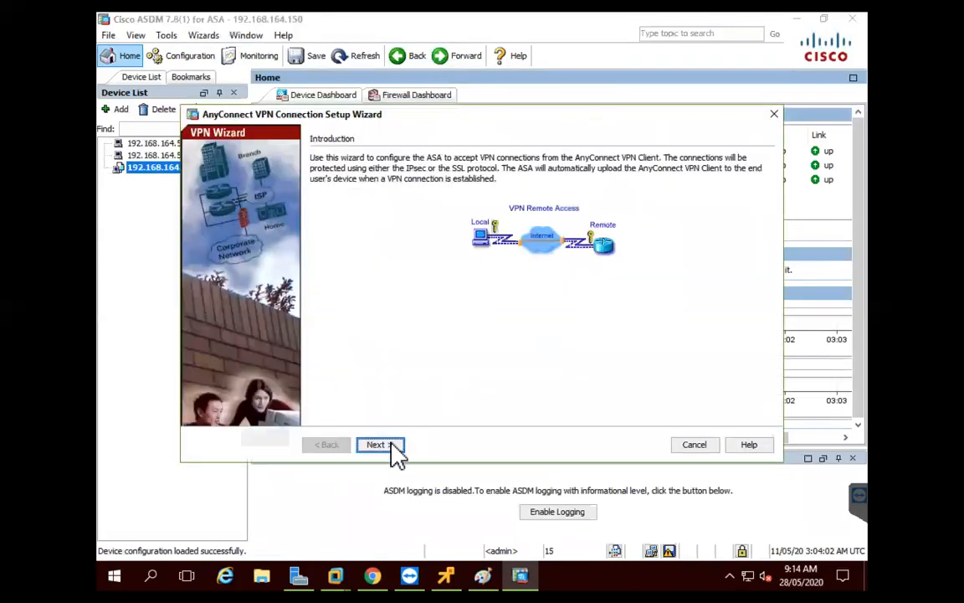
pyautogui.click(393, 445)
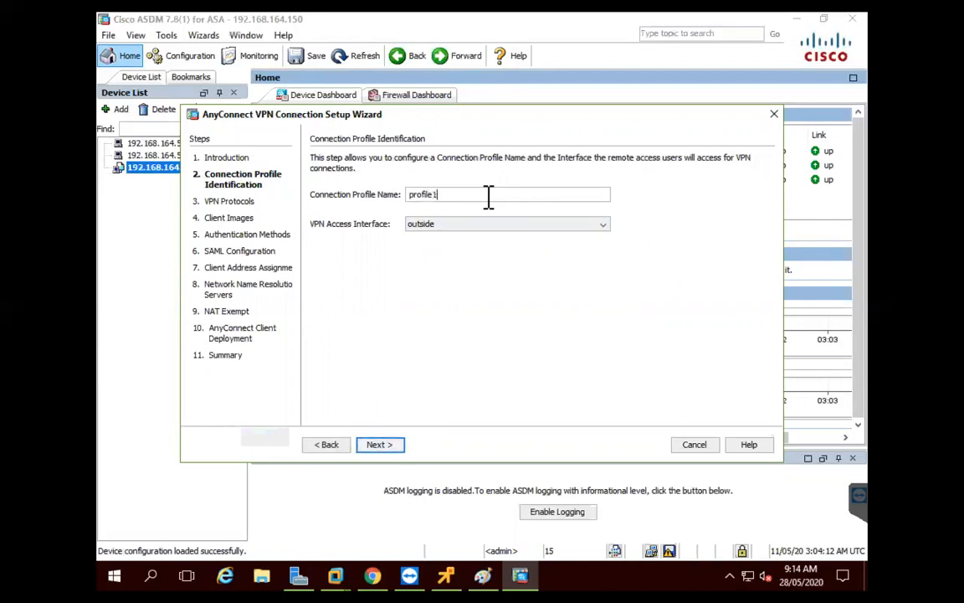
pyautogui.click(384, 450)
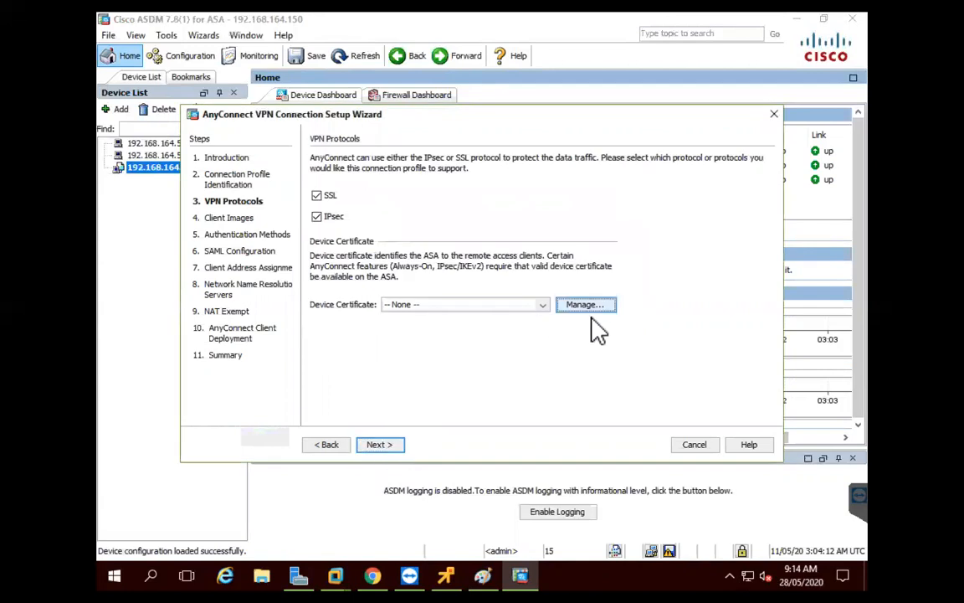
pyautogui.click(586, 305)
# Add a trustpoint named trust1 for a new identity certificate and generate a new key pair named cciekey
pyautogui.click(656, 60)
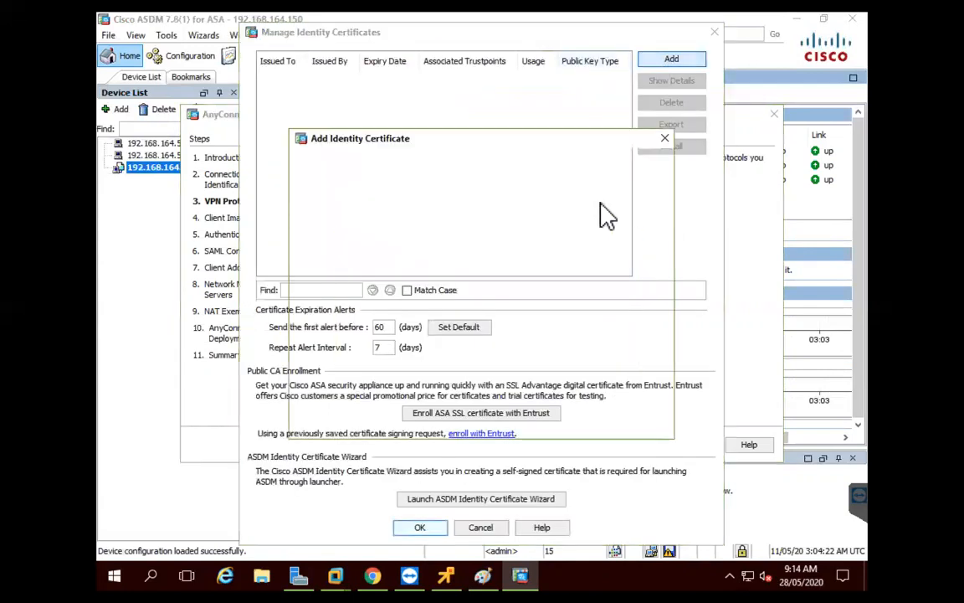
pyautogui.click(489, 164)
pyautogui.press('BackSpace')
pyautogui.press('BackSpace')
pyautogui.press('BackSpace')
pyautogui.press('BackSpace')
pyautogui.press('BackSpace')
pyautogui.press('BackSpace')
pyautogui.press('BackSpace')
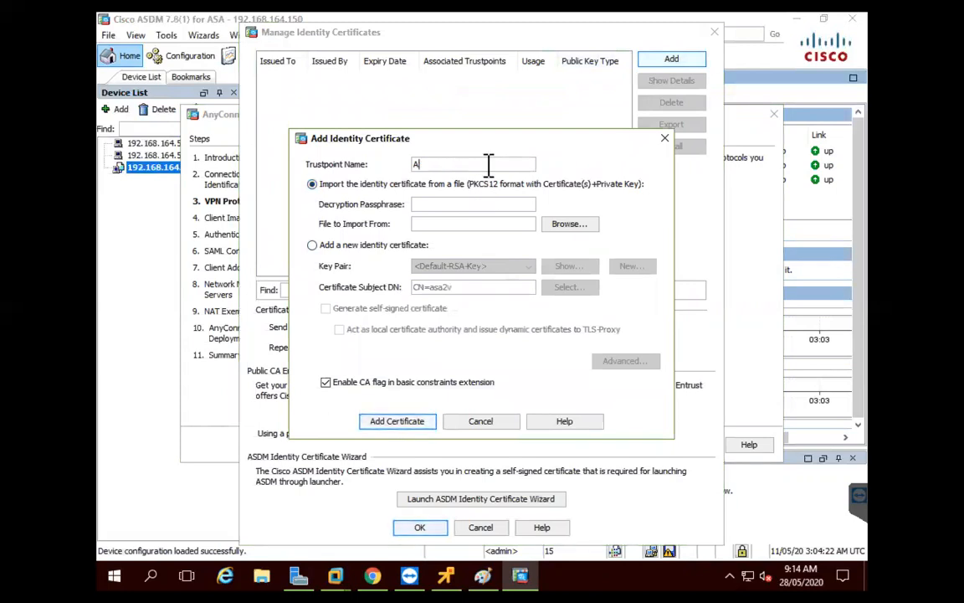
pyautogui.write('trust1')
pyautogui.click(368, 245)
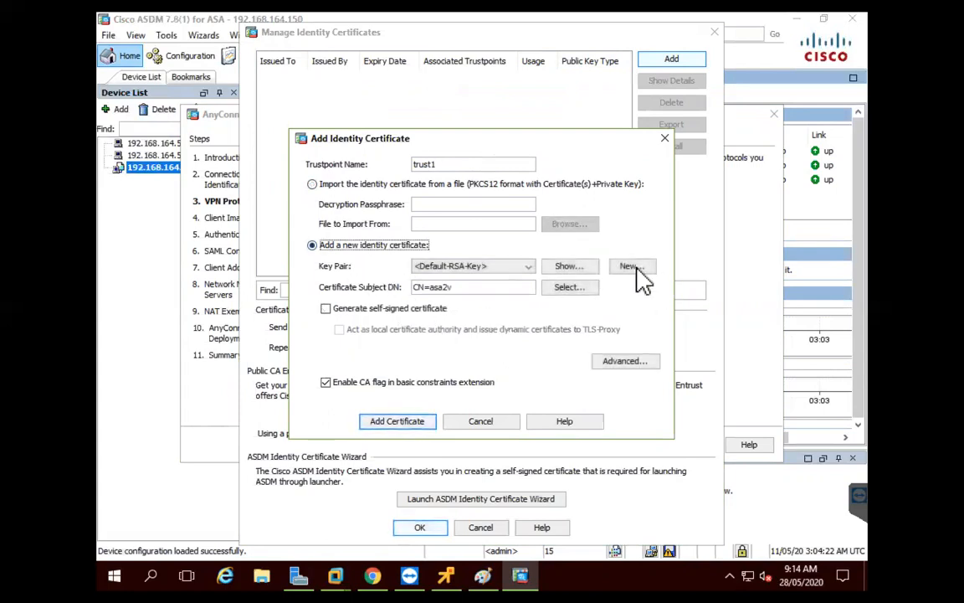
pyautogui.click(634, 266)
pyautogui.click(542, 280)
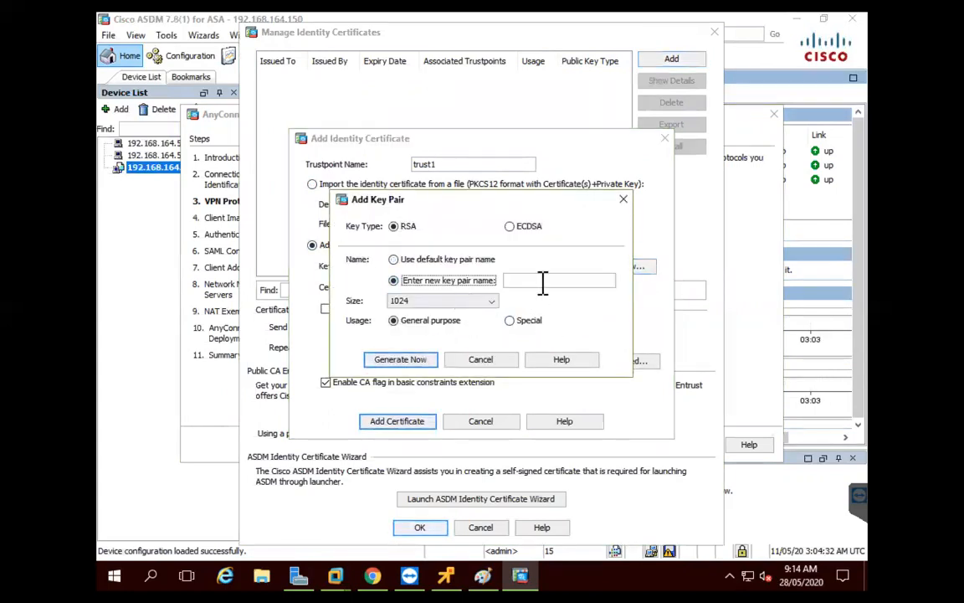
pyautogui.write('cciekey')
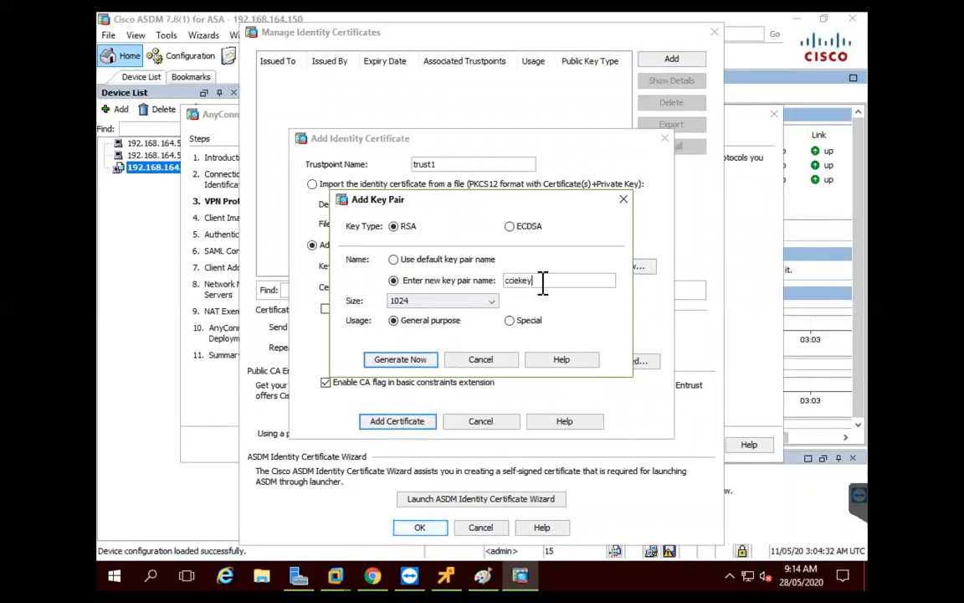
pyautogui.click(407, 360)
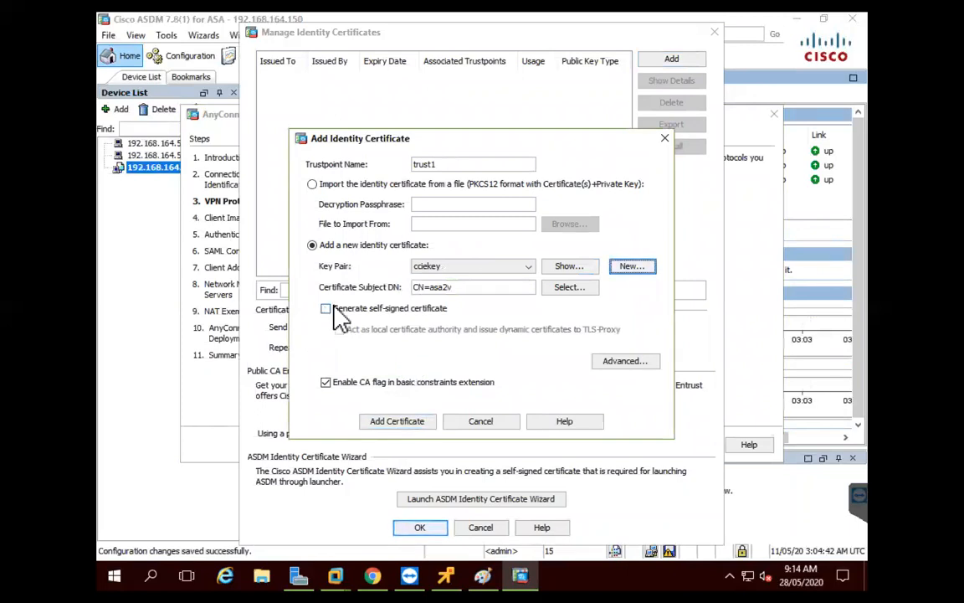
# Enroll trust1 as a self-signed certificate and return to the wizard with it as the device certificate
pyautogui.click(325, 309)
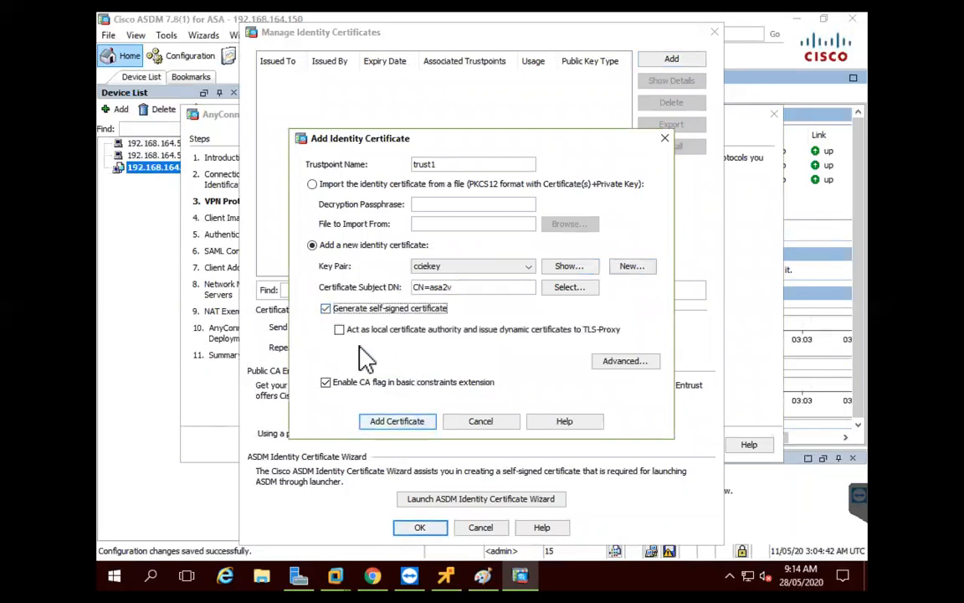
pyautogui.click(407, 425)
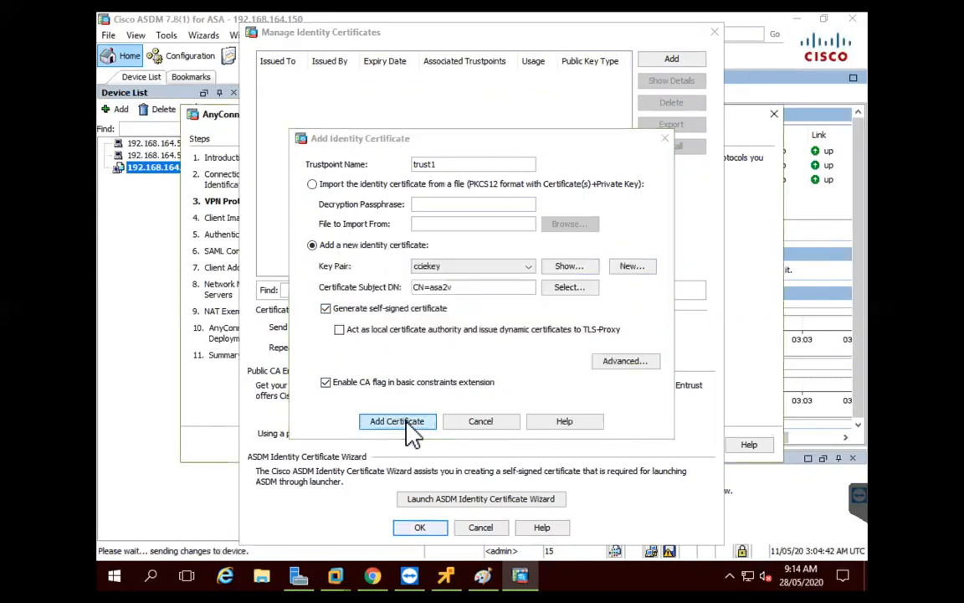
pyautogui.click(486, 336)
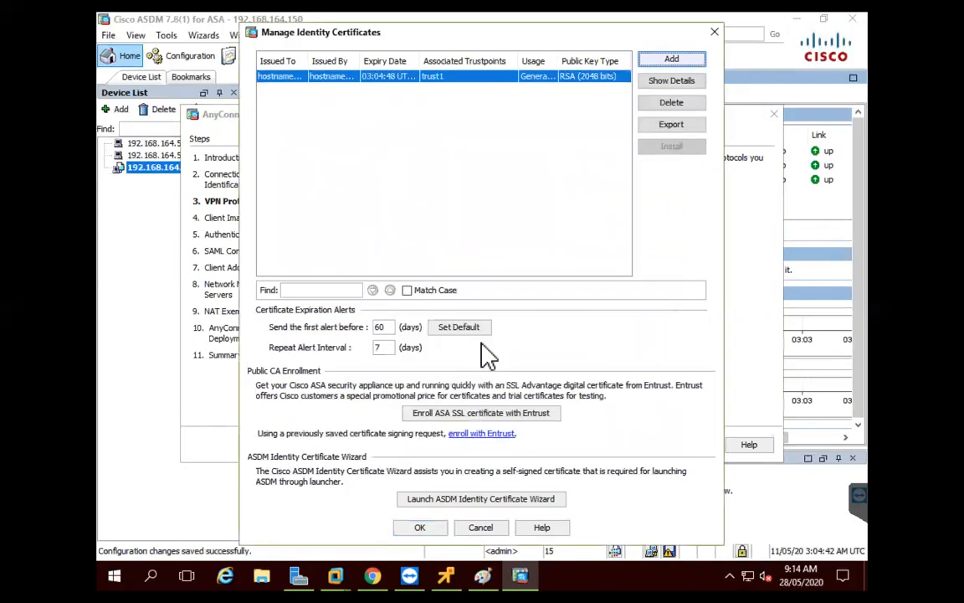
pyautogui.click(421, 529)
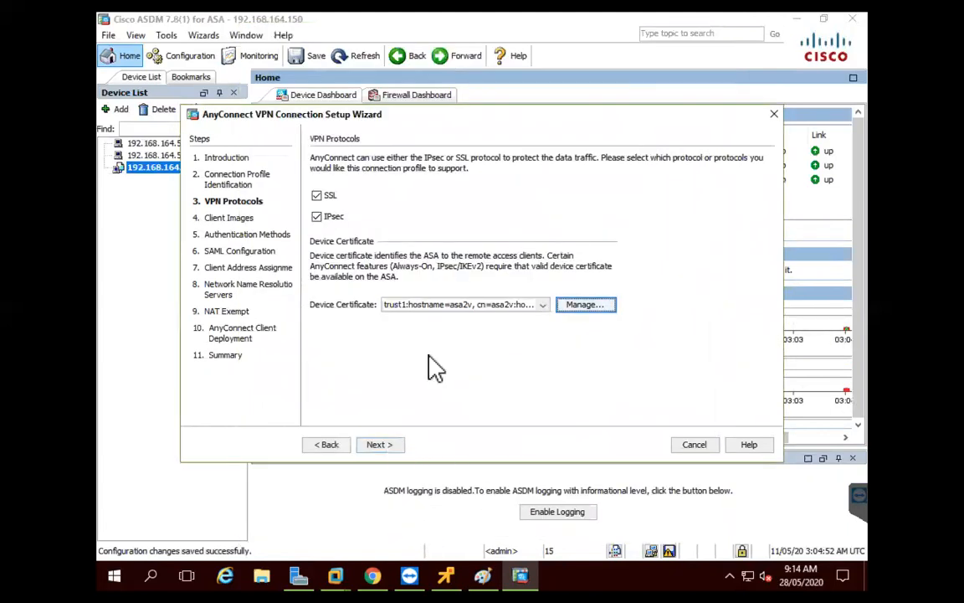
# Begin adding an AnyConnect client image, but the device flash holds none
pyautogui.click(387, 450)
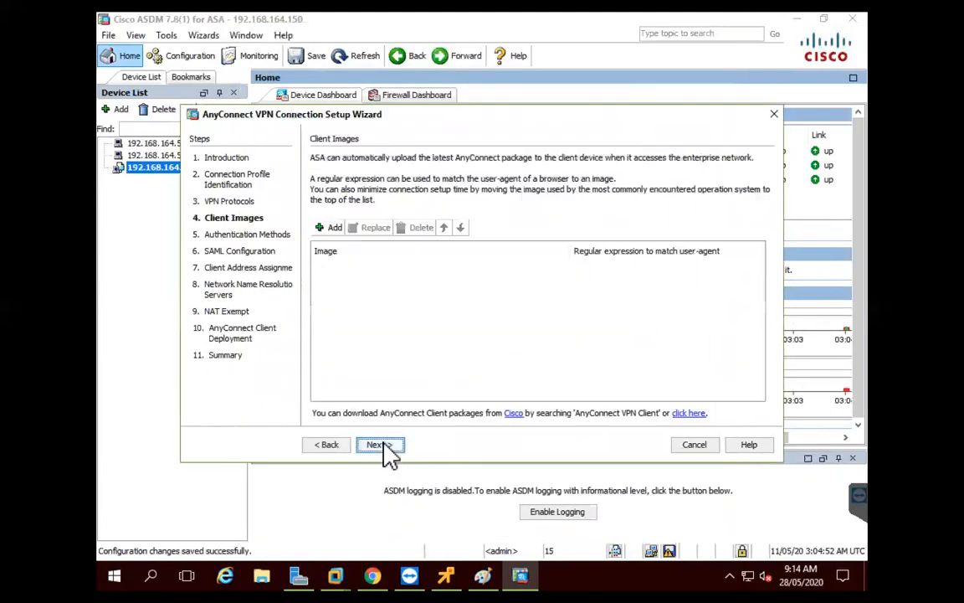
pyautogui.click(329, 228)
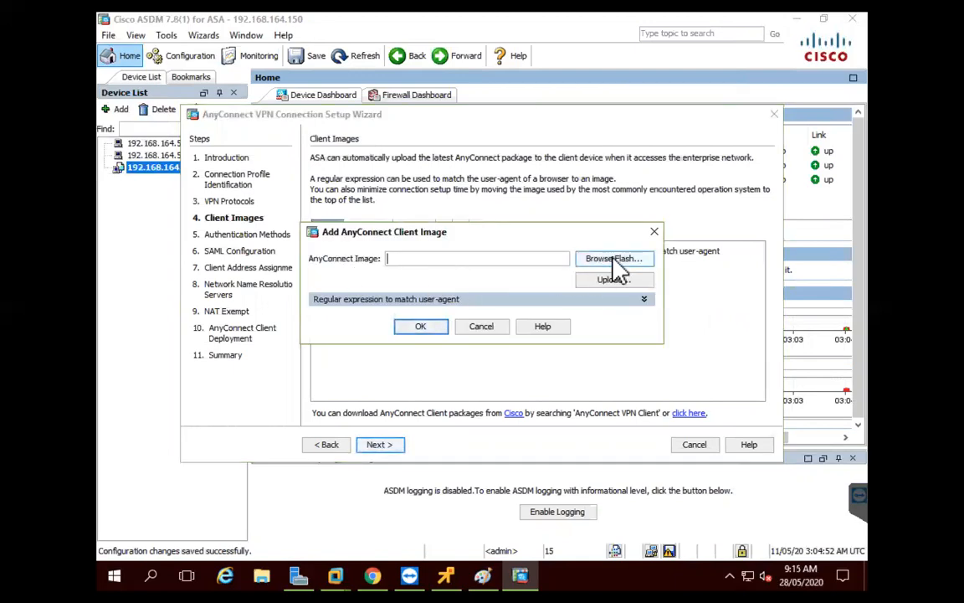
pyautogui.click(614, 261)
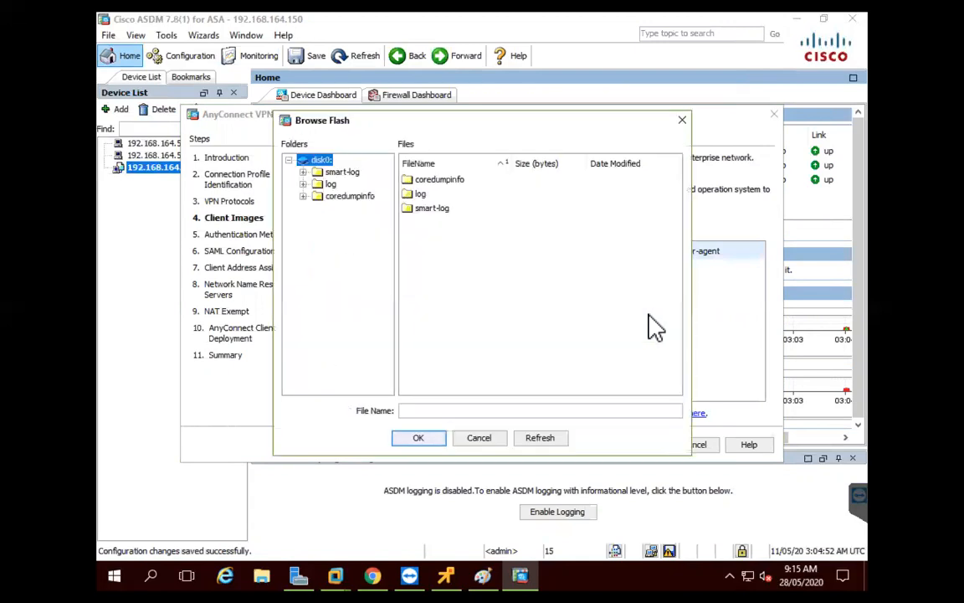
pyautogui.click(482, 437)
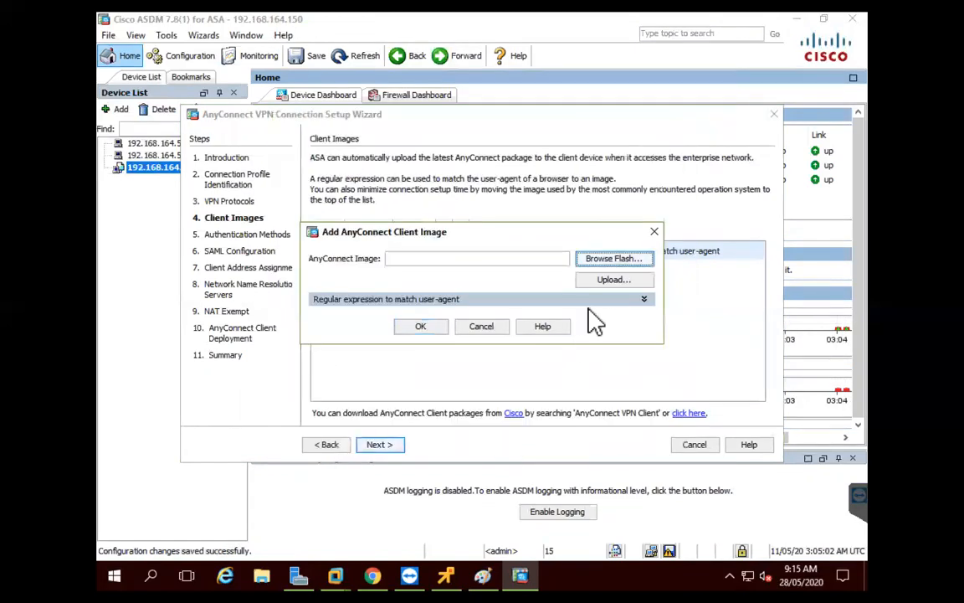
# Browse this computer to D:\CCIE\anyconnect-all-packages-4.7.00136-k9 for a package to upload
pyautogui.click(601, 283)
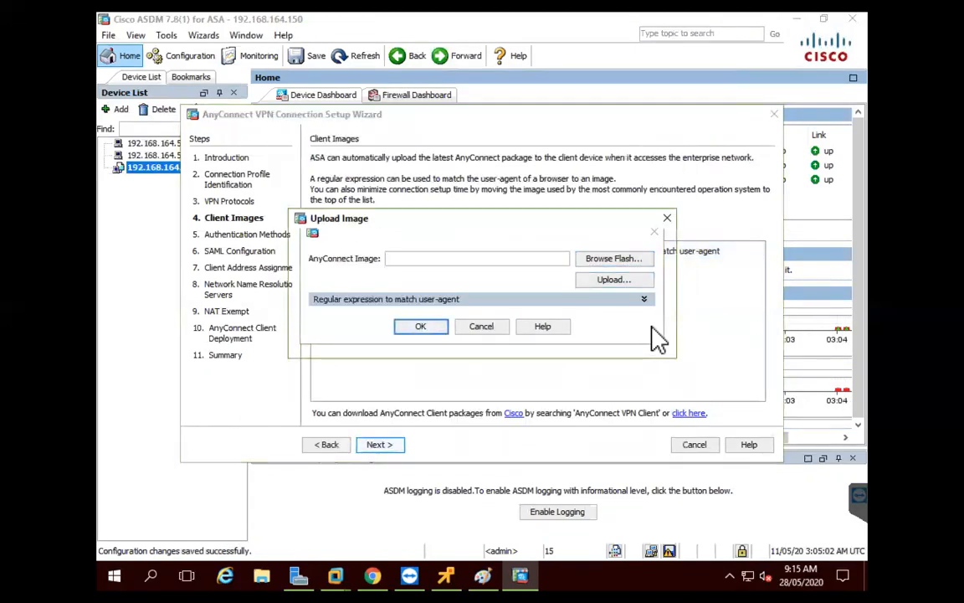
pyautogui.click(621, 283)
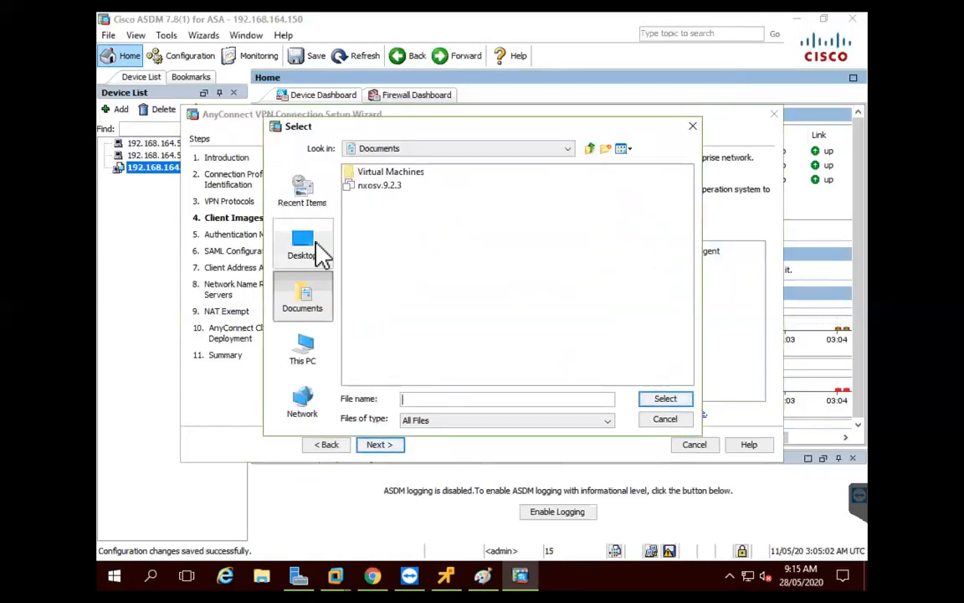
pyautogui.click(314, 364)
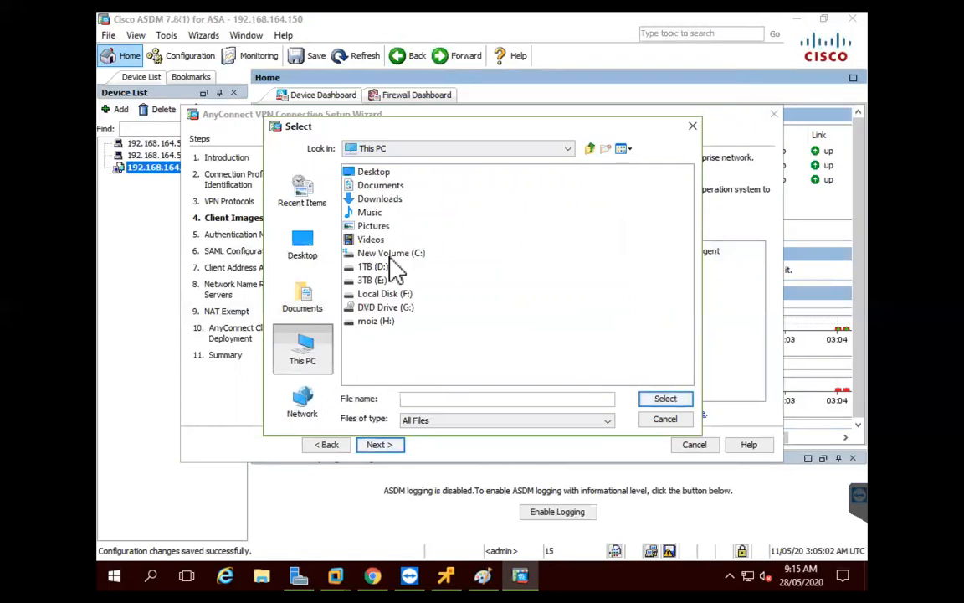
pyautogui.click(373, 268)
pyautogui.press('Return')
pyautogui.doubleClick(369, 214)
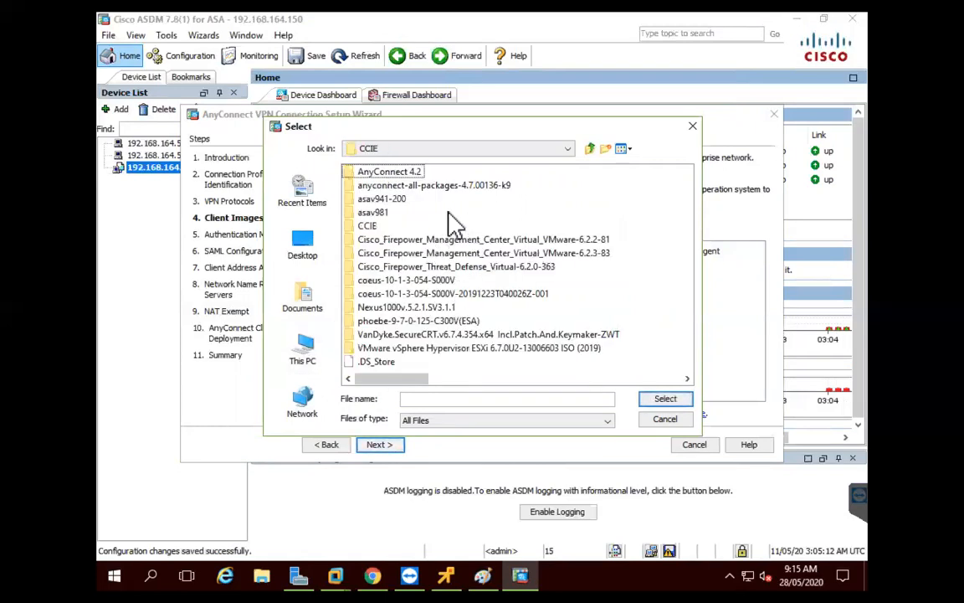
pyautogui.click(423, 186)
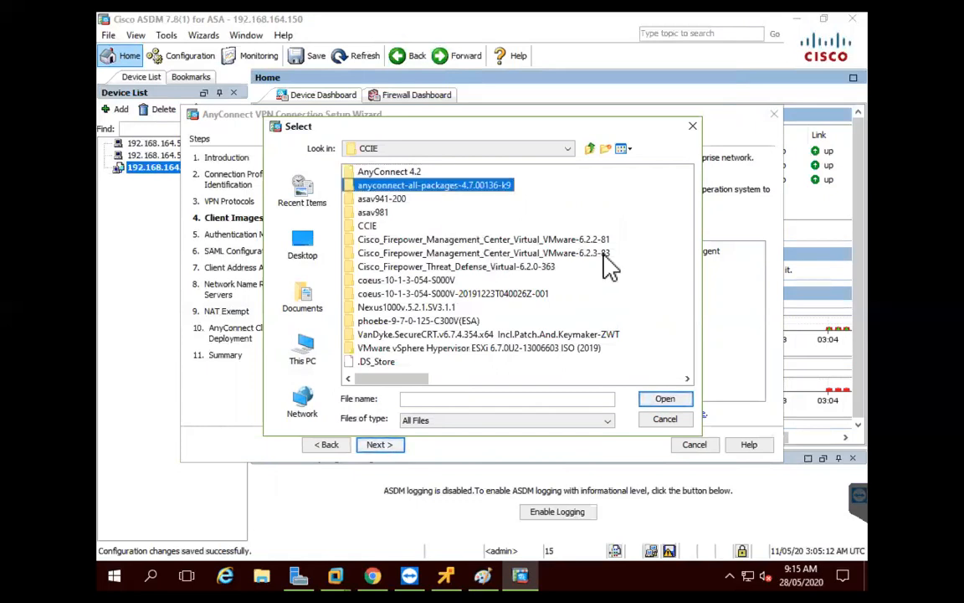
pyautogui.click(424, 186)
pyautogui.click(456, 185)
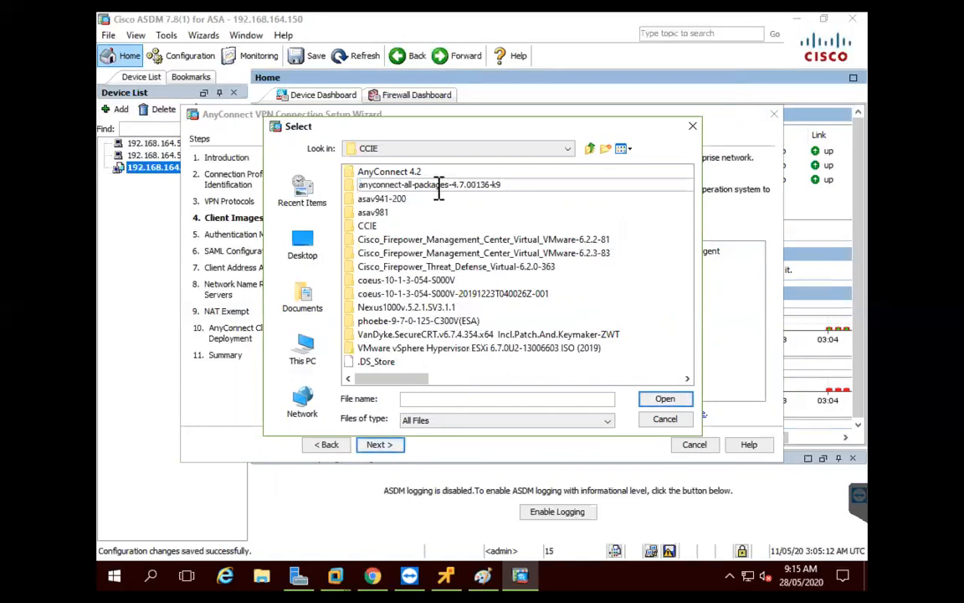
pyautogui.moveTo(360, 185); pyautogui.dragTo(448, 185)
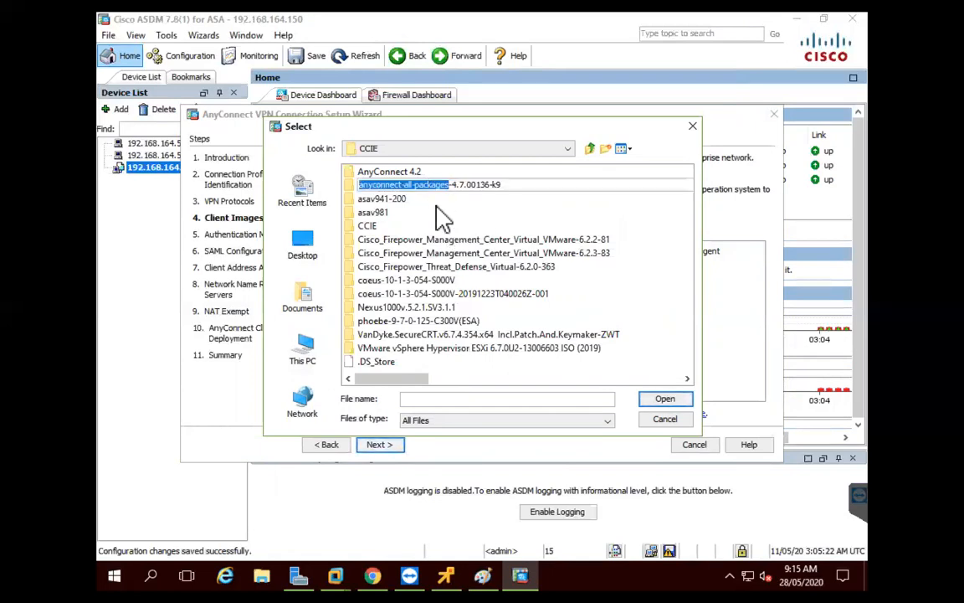
pyautogui.click(416, 201)
pyautogui.click(390, 200)
pyautogui.doubleClick(399, 187)
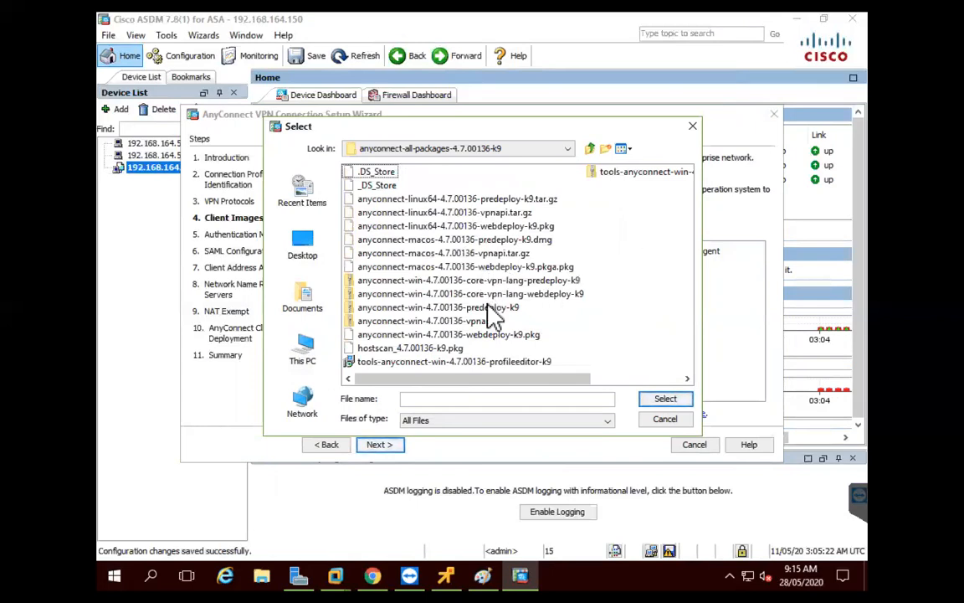
# Upload anyconnect-win-4.7.00136-webdeploy-k9.pkg to flash and add it as the client image
pyautogui.hscroll(5, 489, 316)
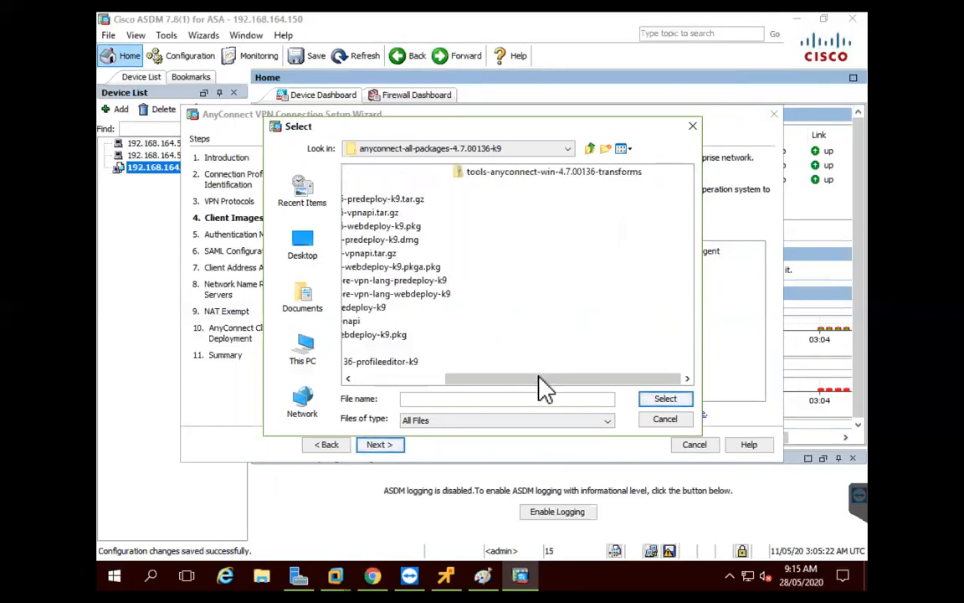
pyautogui.moveTo(538, 387); pyautogui.dragTo(406, 389)
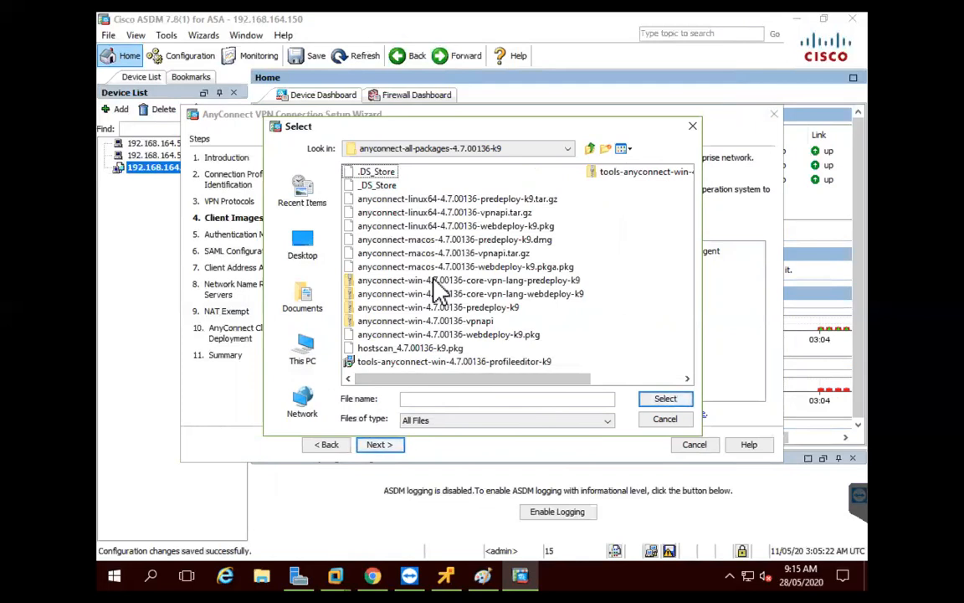
pyautogui.click(460, 335)
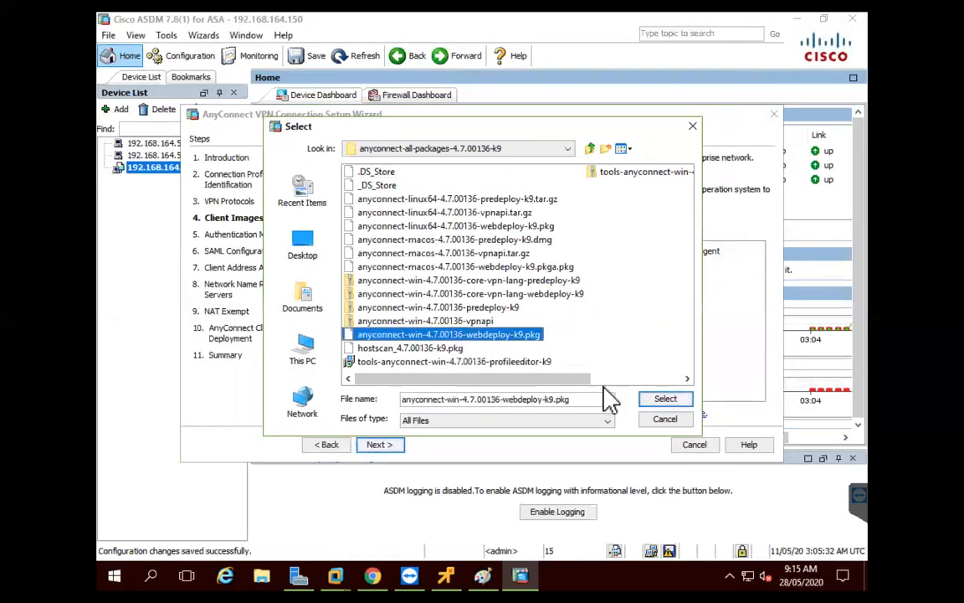
pyautogui.click(670, 400)
pyautogui.click(428, 345)
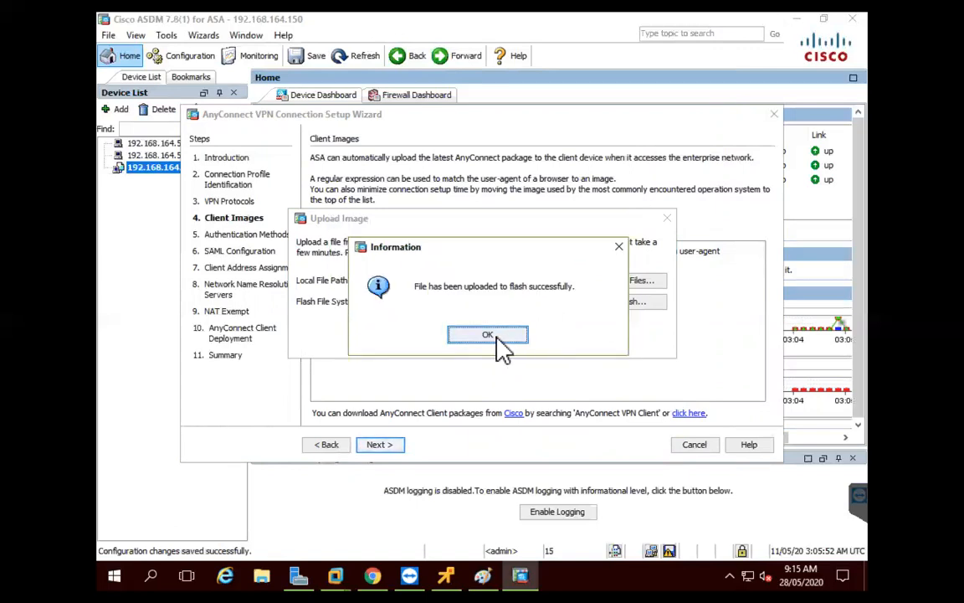
pyautogui.click(495, 337)
pyautogui.press('Return')
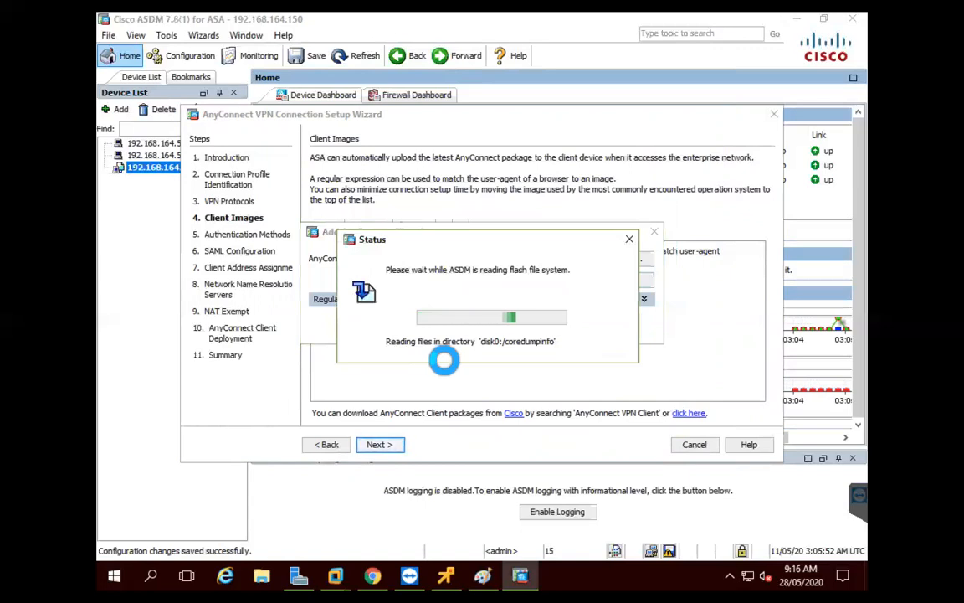
pyautogui.click(397, 444)
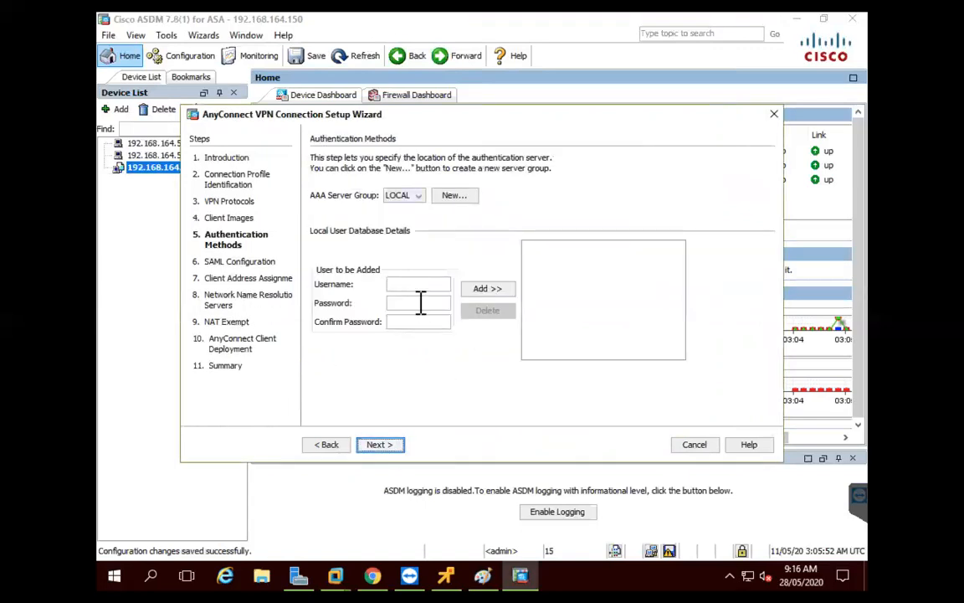
# Create RADIUS group ISE with server 192.168.164.212 on the mgmt interface plus its secret key
pyautogui.click(416, 196)
pyautogui.click(466, 201)
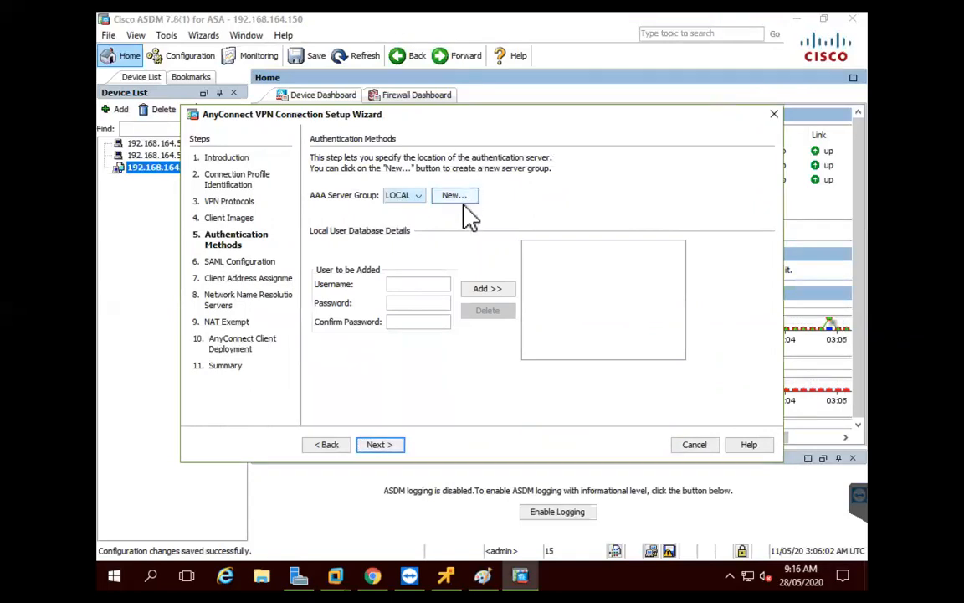
pyautogui.click(456, 198)
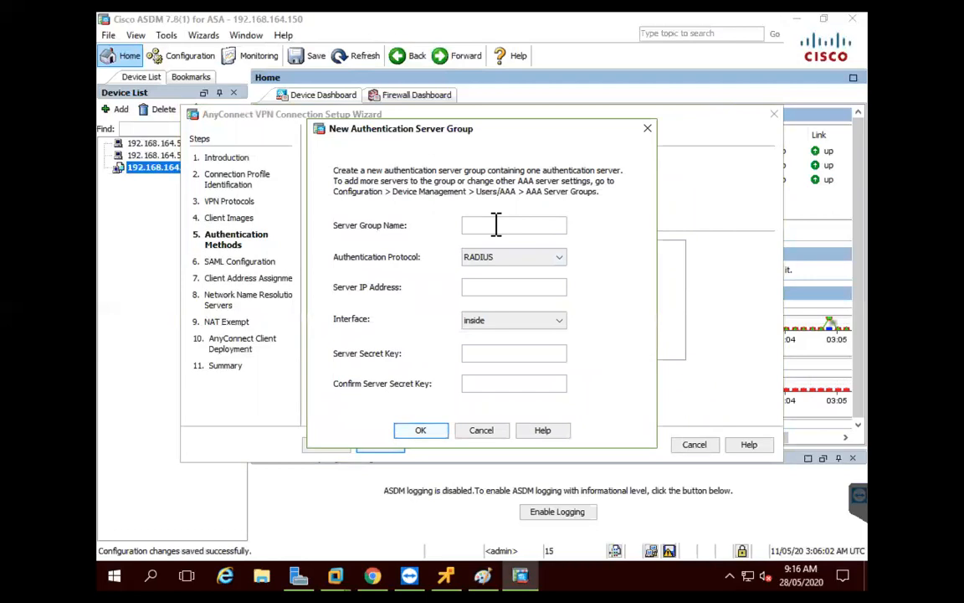
pyautogui.click(516, 288)
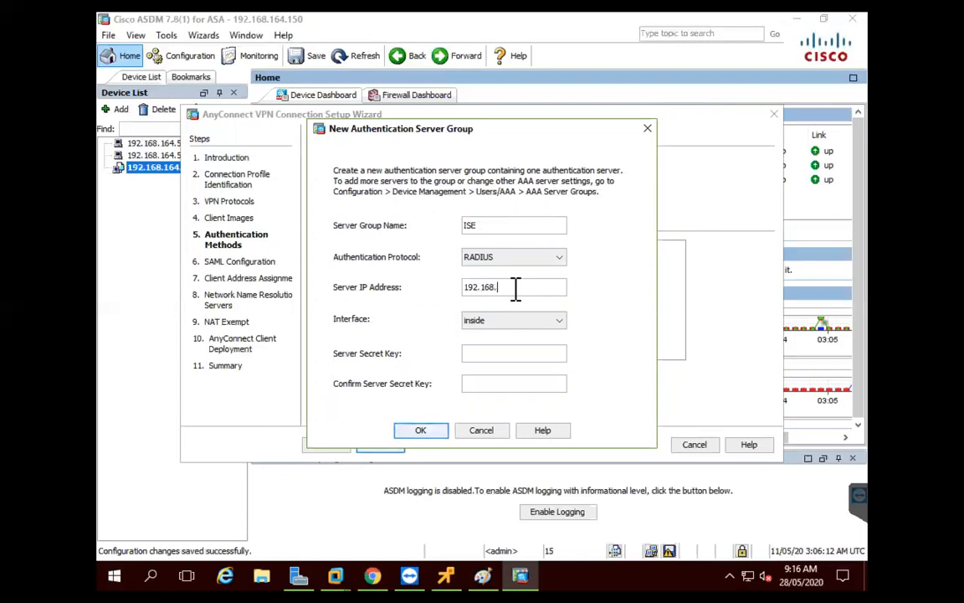
pyautogui.write('192.168.164.212')
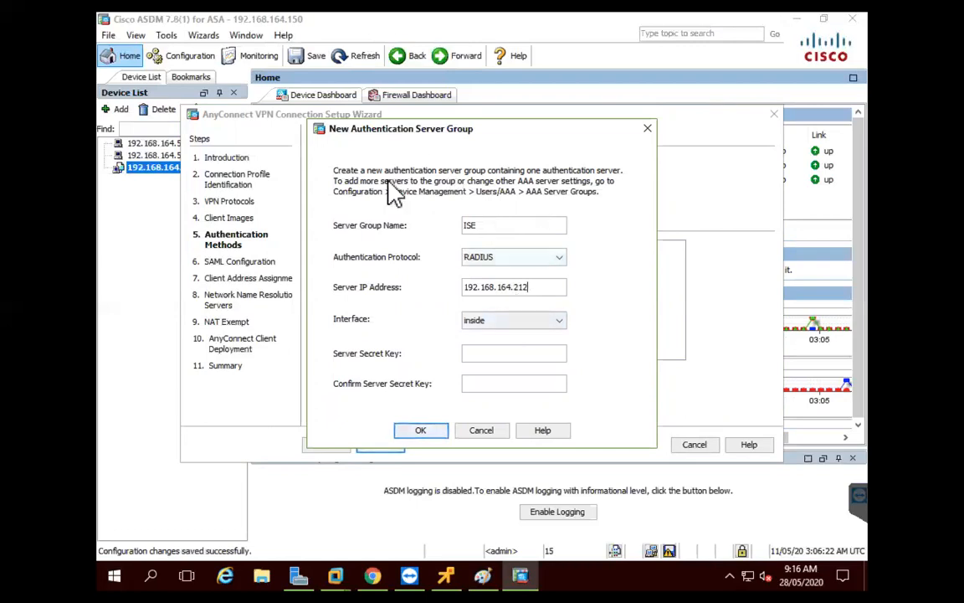
pyautogui.click(524, 322)
pyautogui.click(513, 348)
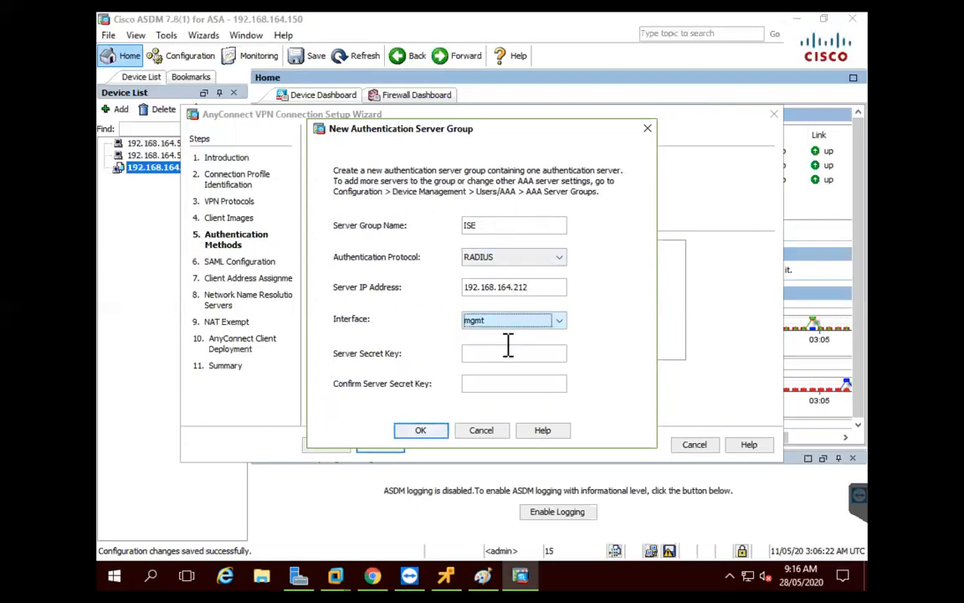
pyautogui.click(506, 353)
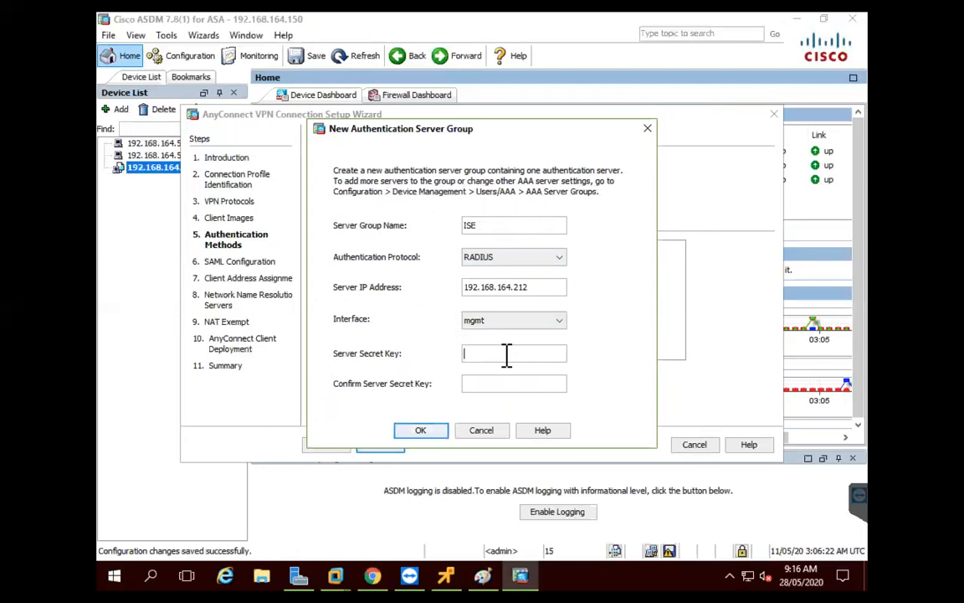
pyautogui.write('••••••')
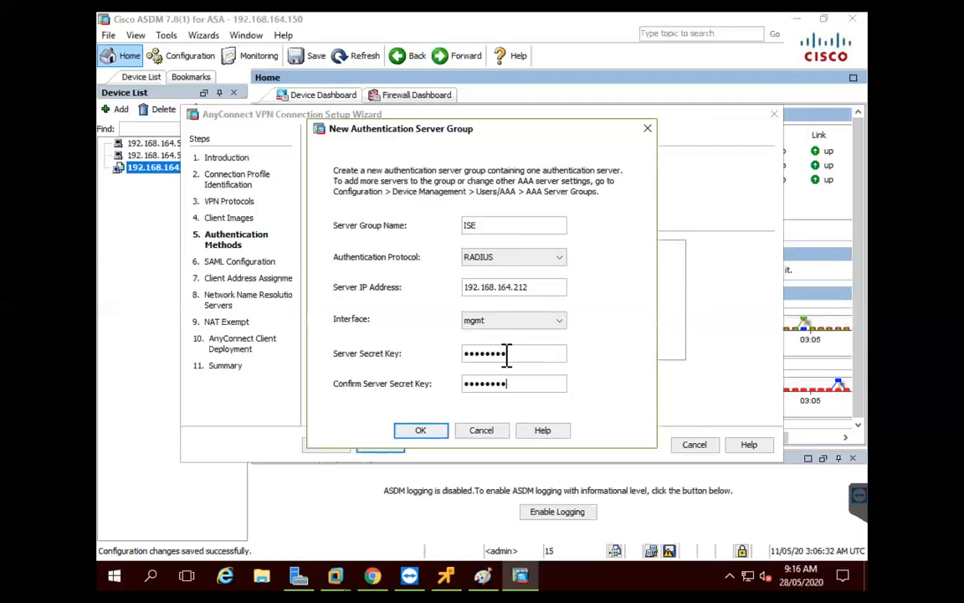
pyautogui.click(420, 431)
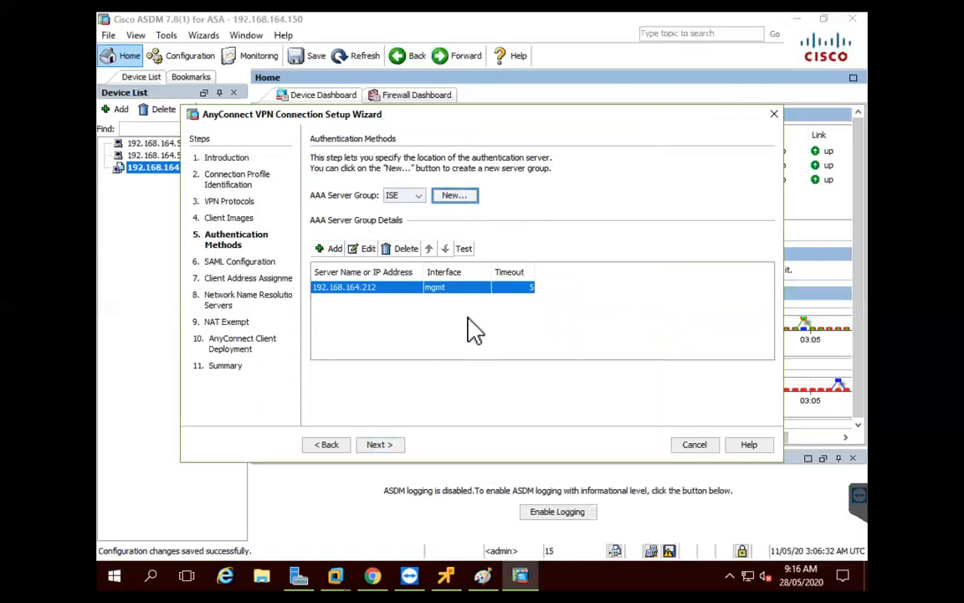
pyautogui.click(386, 448)
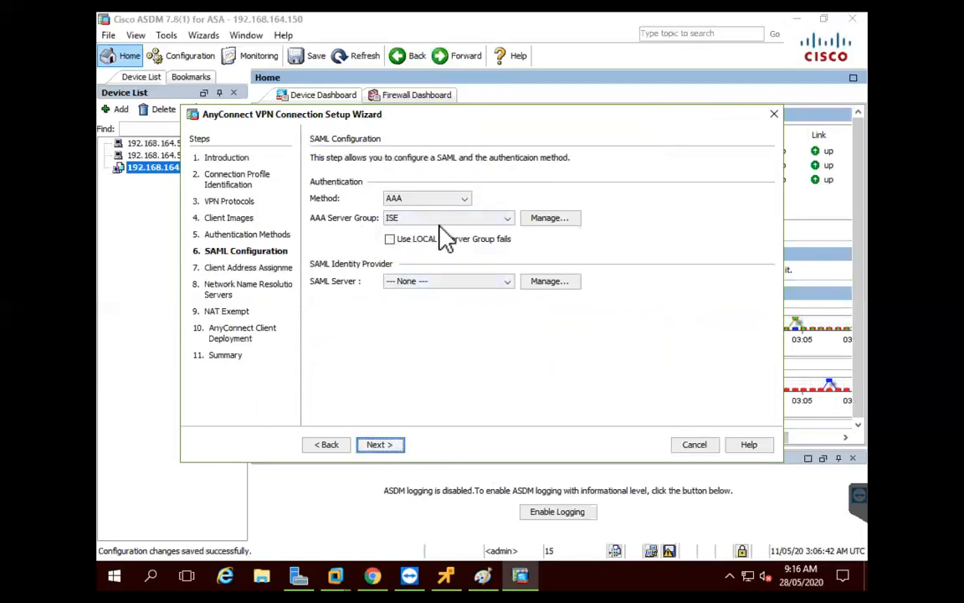
# Create IPv4 pool DHCP, 192.168.164.21–192.168.164.30 with mask 255.255.255.0, for client addresses
pyautogui.click(378, 445)
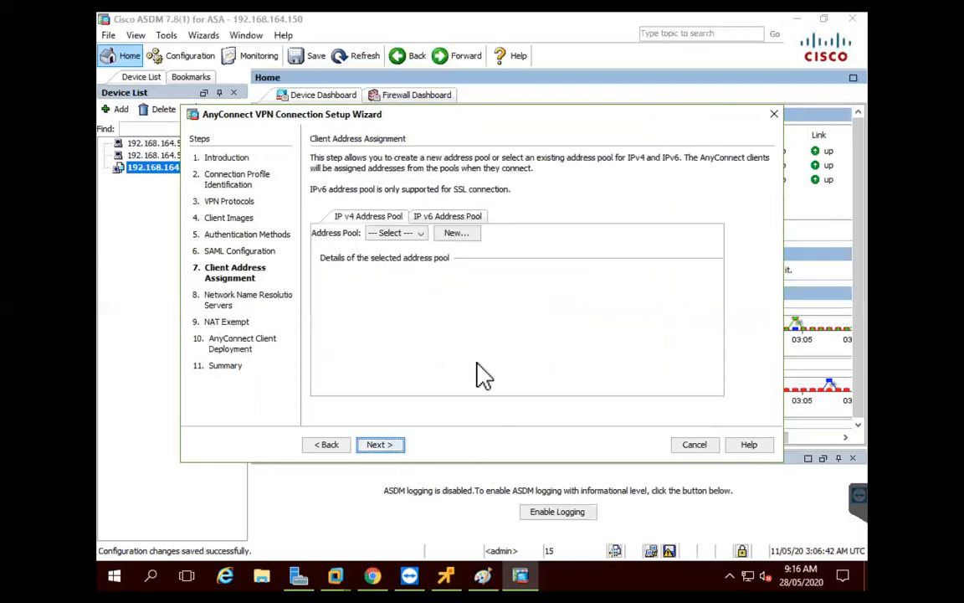
pyautogui.click(454, 234)
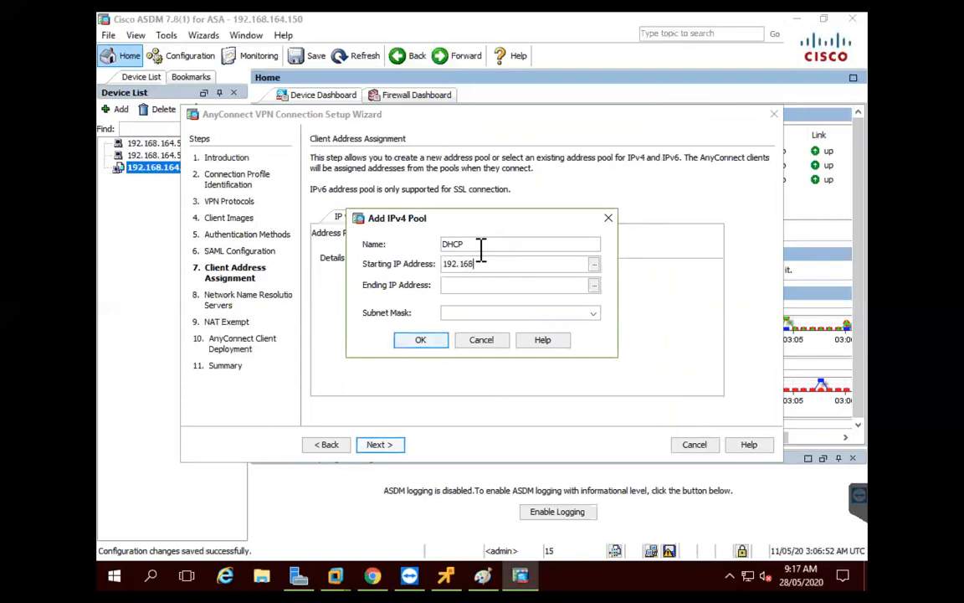
pyautogui.write('.16421')
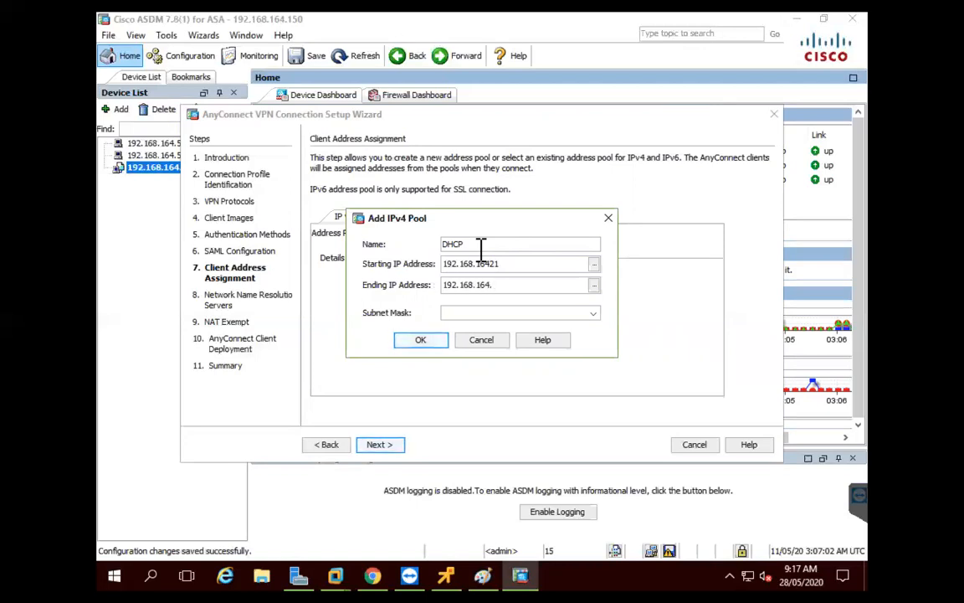
pyautogui.write('30')
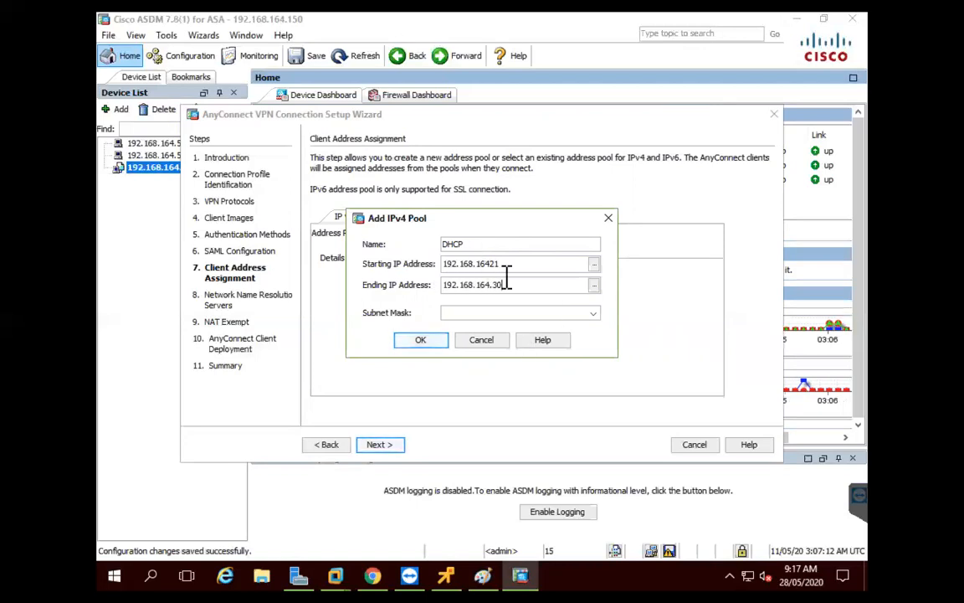
pyautogui.moveTo(501, 263); pyautogui.dragTo(489, 264)
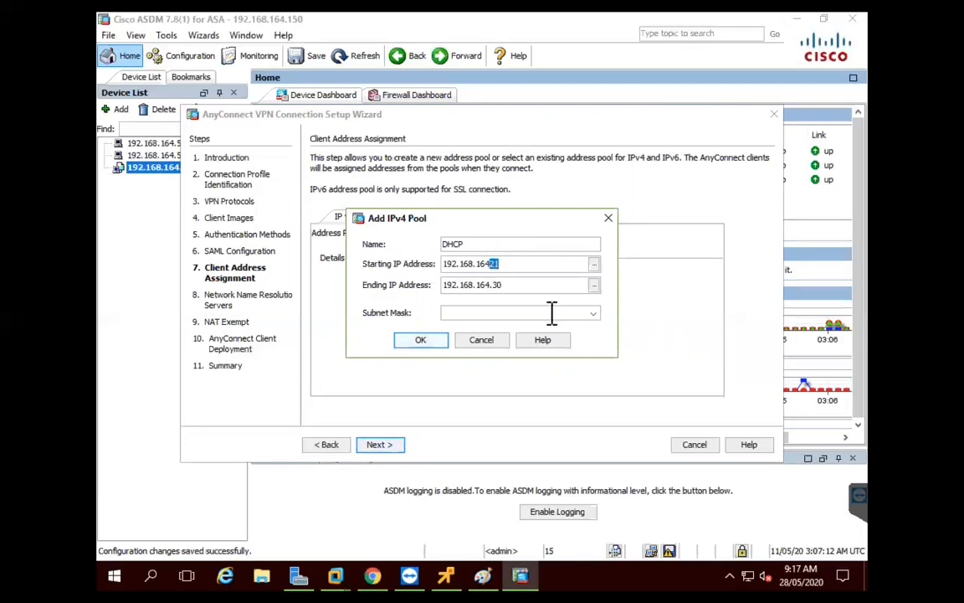
pyautogui.write('.')
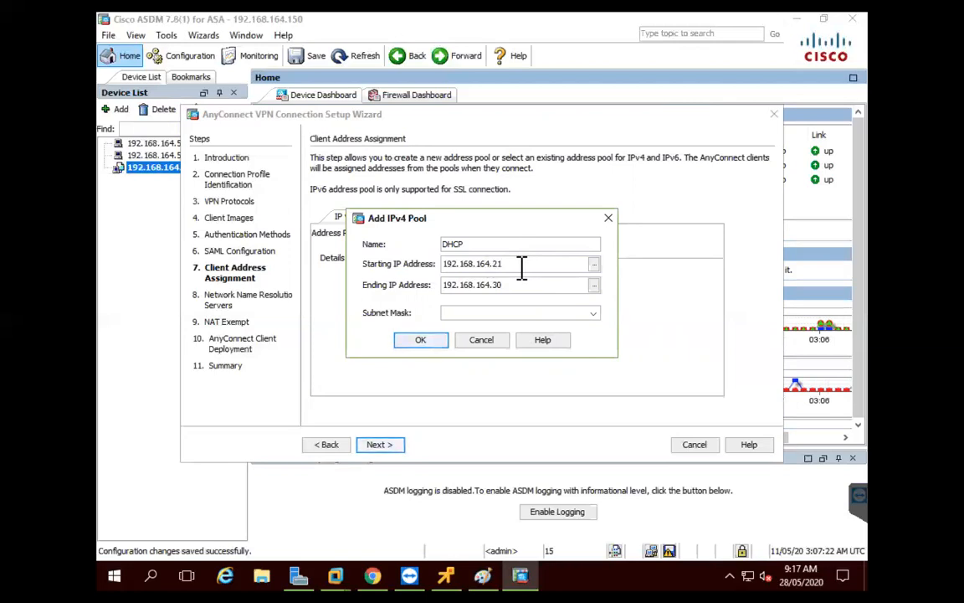
pyautogui.doubleClick(519, 264)
pyautogui.click(529, 315)
pyautogui.click(594, 313)
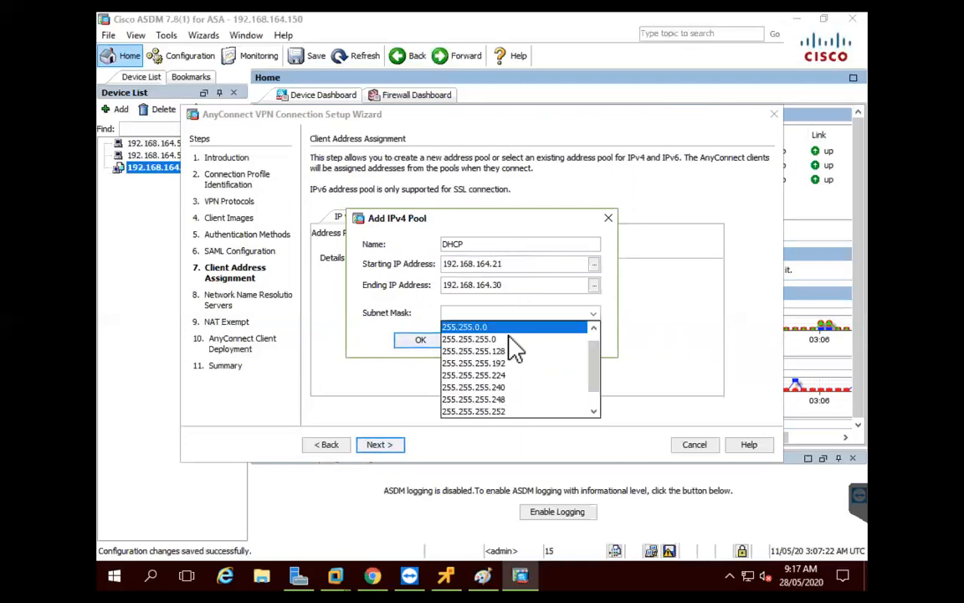
pyautogui.click(482, 339)
pyautogui.click(421, 340)
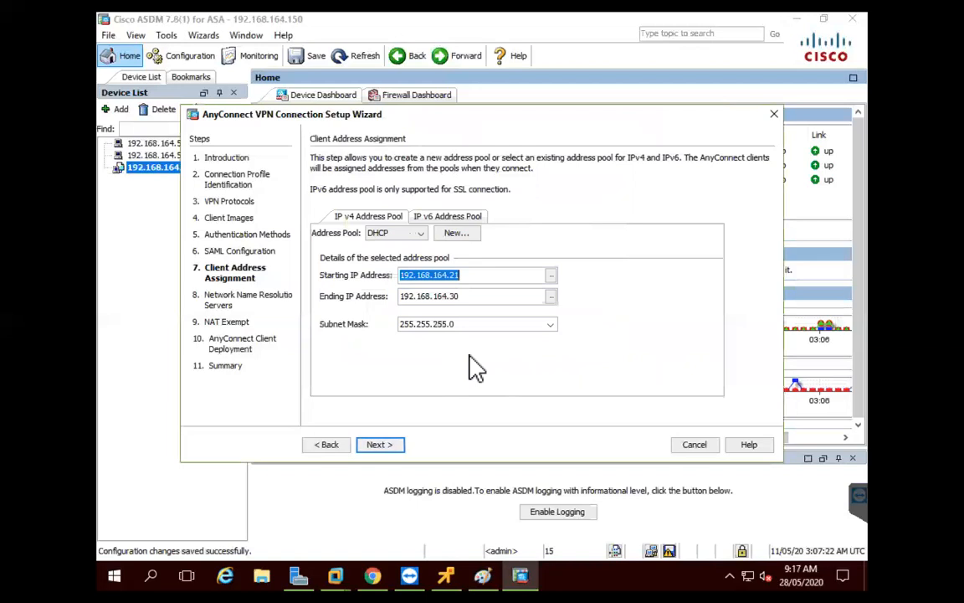
pyautogui.click(380, 445)
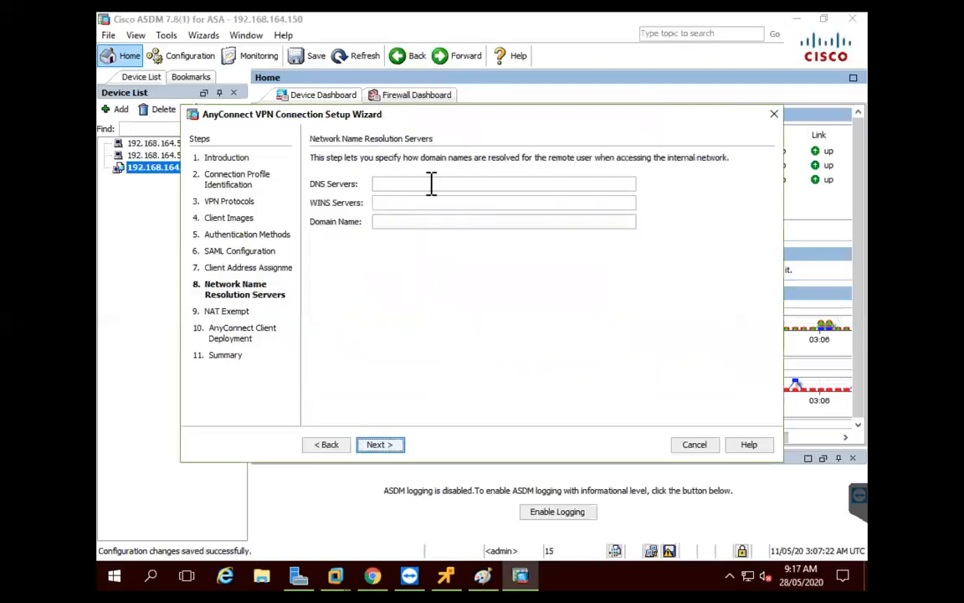
# Enter DNS server 192.168.164.200 and domain name sysable1.com for VPN clients
pyautogui.click(525, 183)
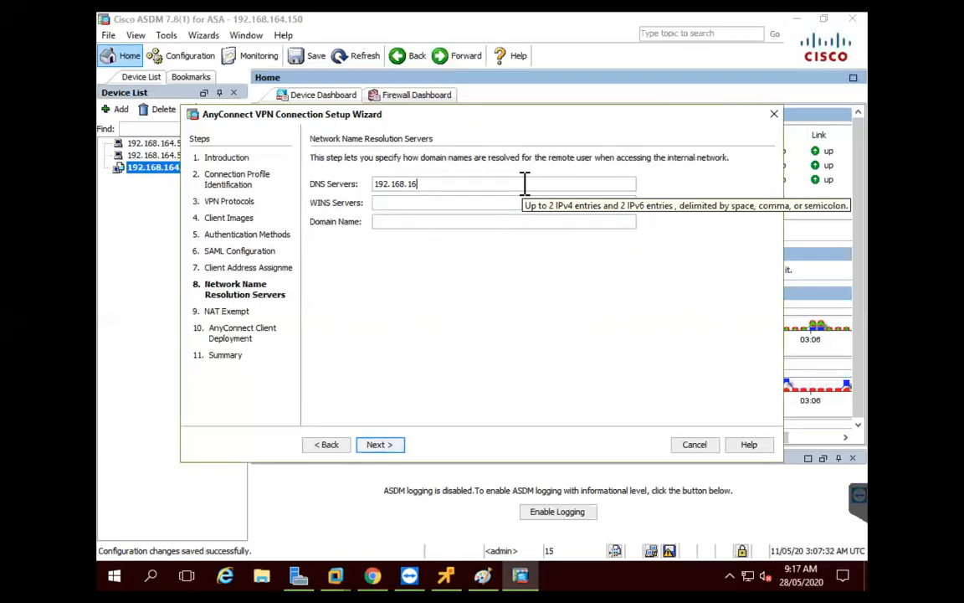
pyautogui.write('192.168.164.200')
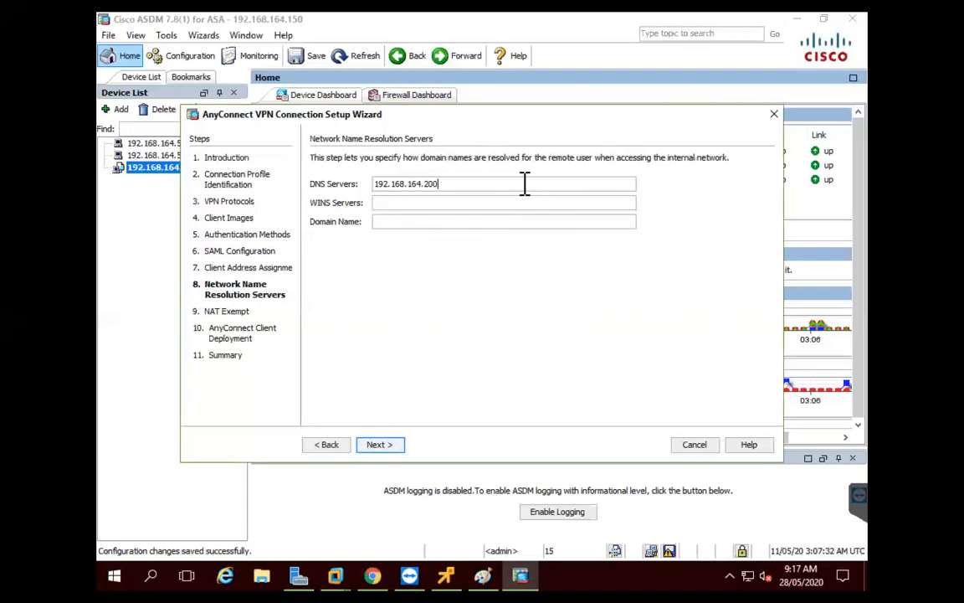
pyautogui.press('Tab')
pyautogui.press('Tab')
pyautogui.write('sys')
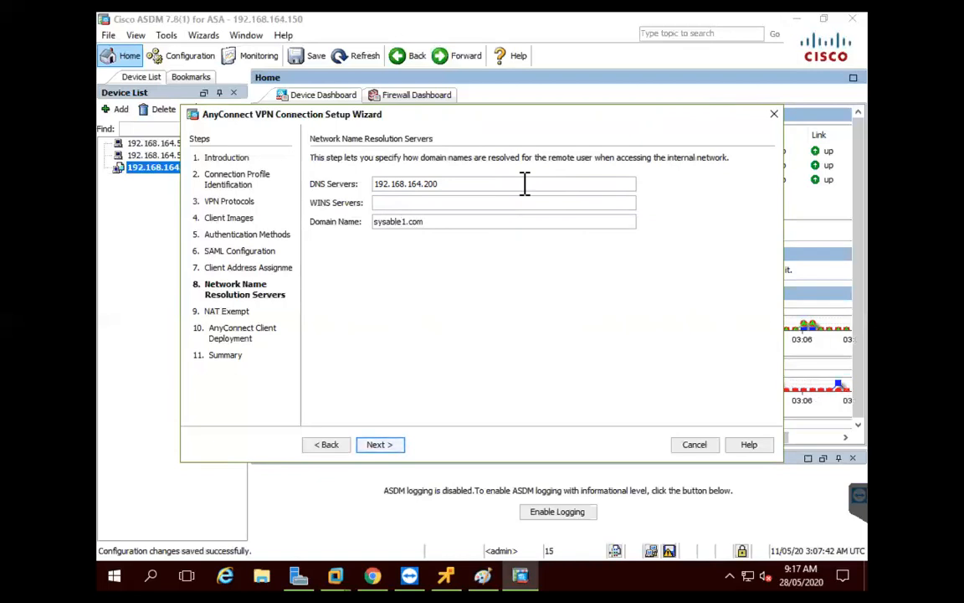
# Leave NAT exemption off, skip client deployment, and finish the AnyConnect wizard
pyautogui.click(381, 446)
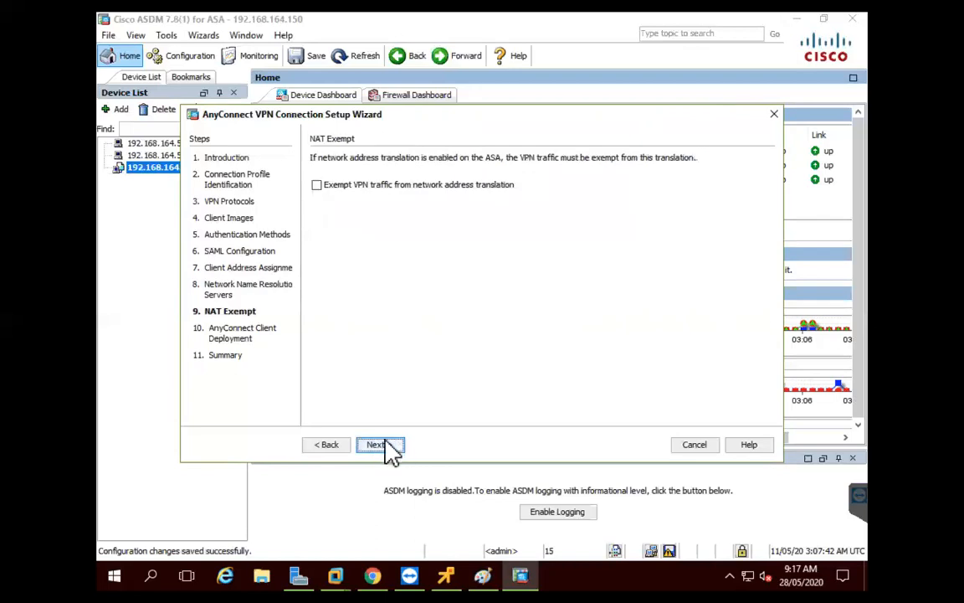
pyautogui.click(381, 446)
pyautogui.click(387, 446)
pyautogui.click(395, 446)
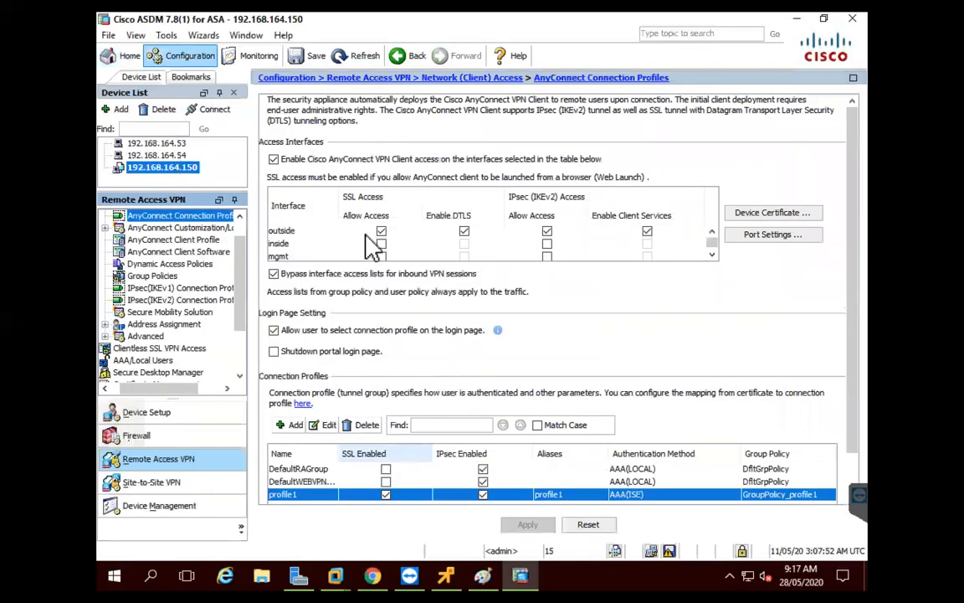
# Edit profile1_client_profile and set Windows VPN Establishment to AllowRemoteUsers
pyautogui.click(163, 241)
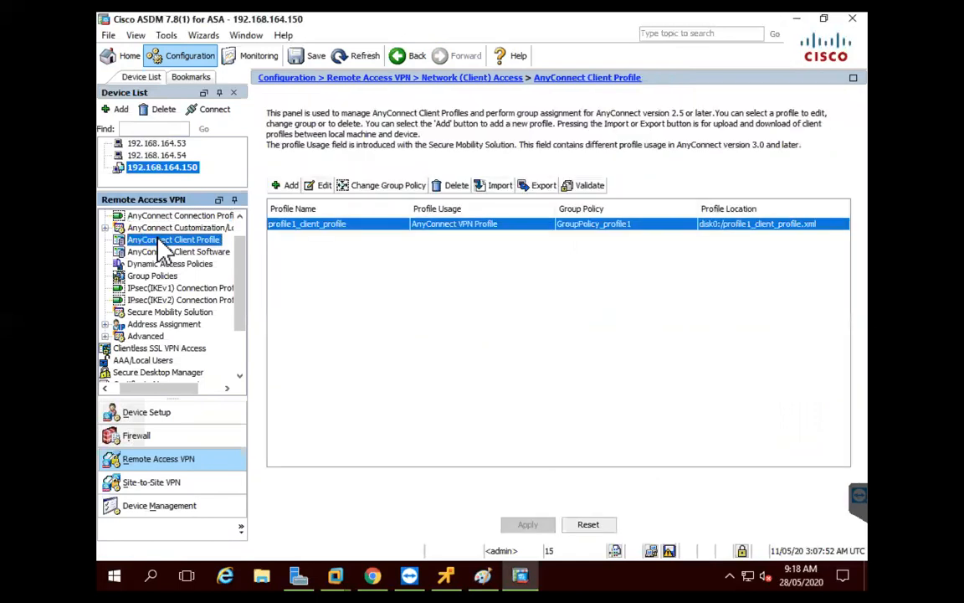
pyautogui.click(322, 186)
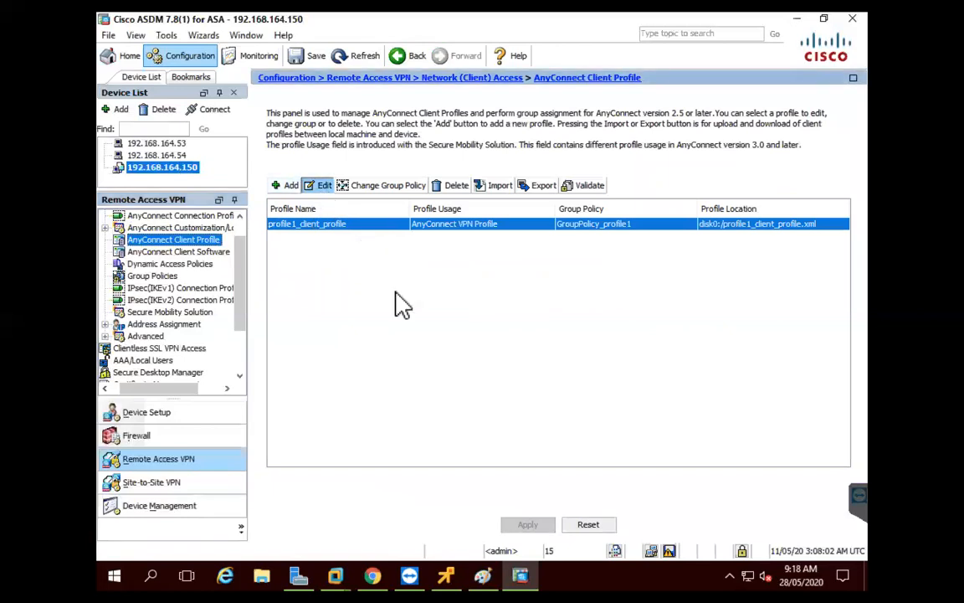
pyautogui.scroll(-3, 403, 283)
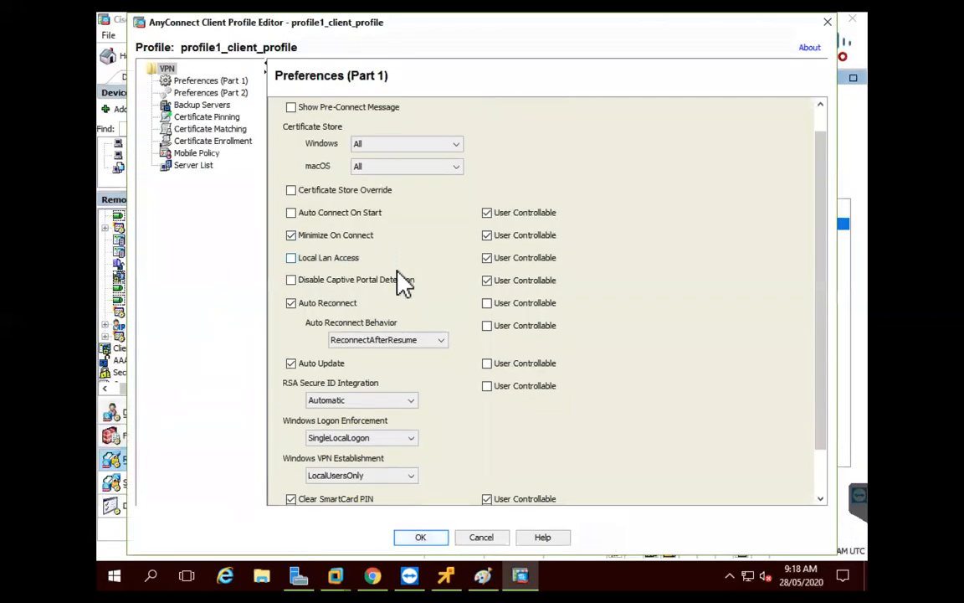
pyautogui.click(408, 459)
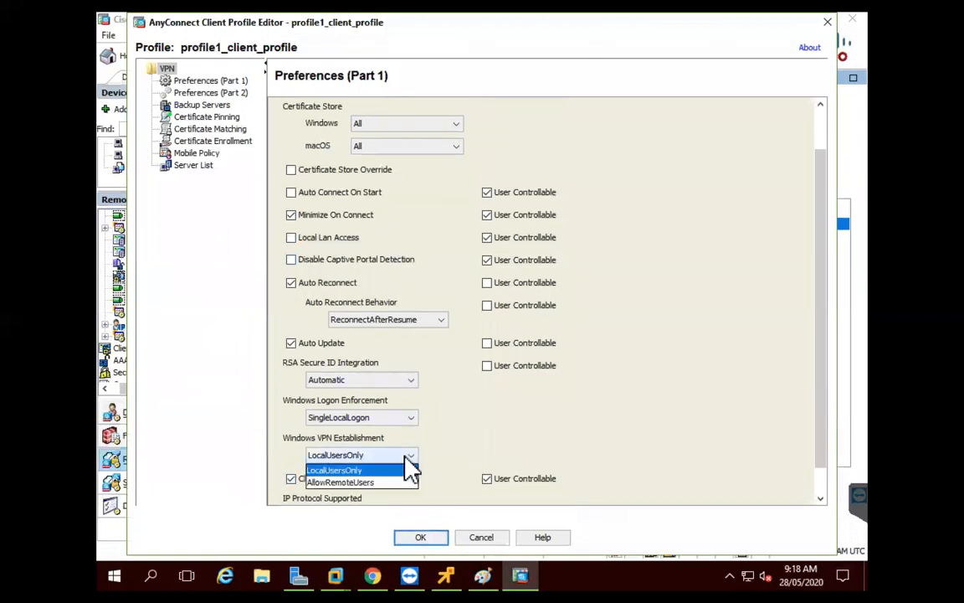
pyautogui.click(368, 483)
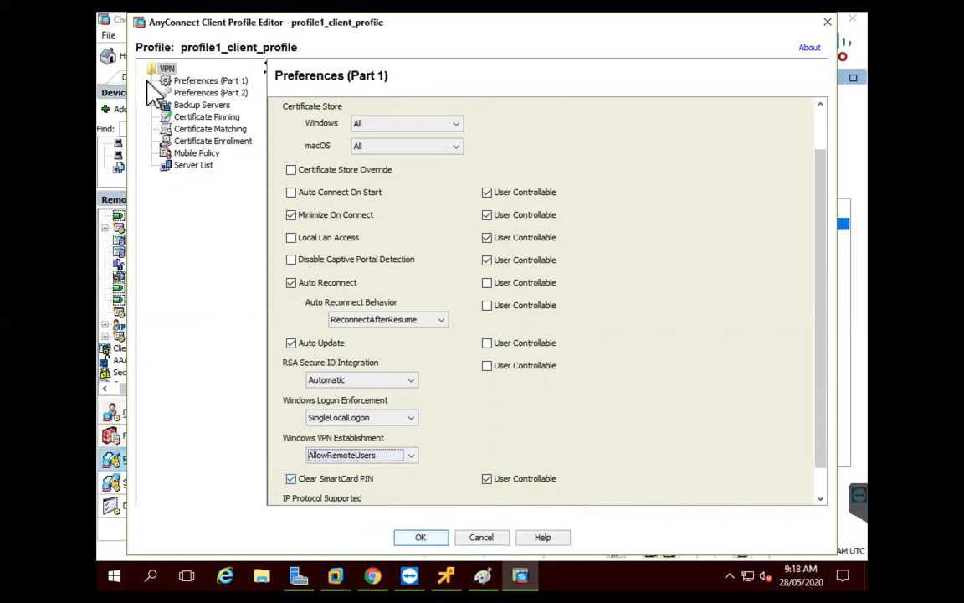
# Copy the asa2v server address 20.1.1.1 into its Group URL, then discard the pending changes
pyautogui.click(201, 166)
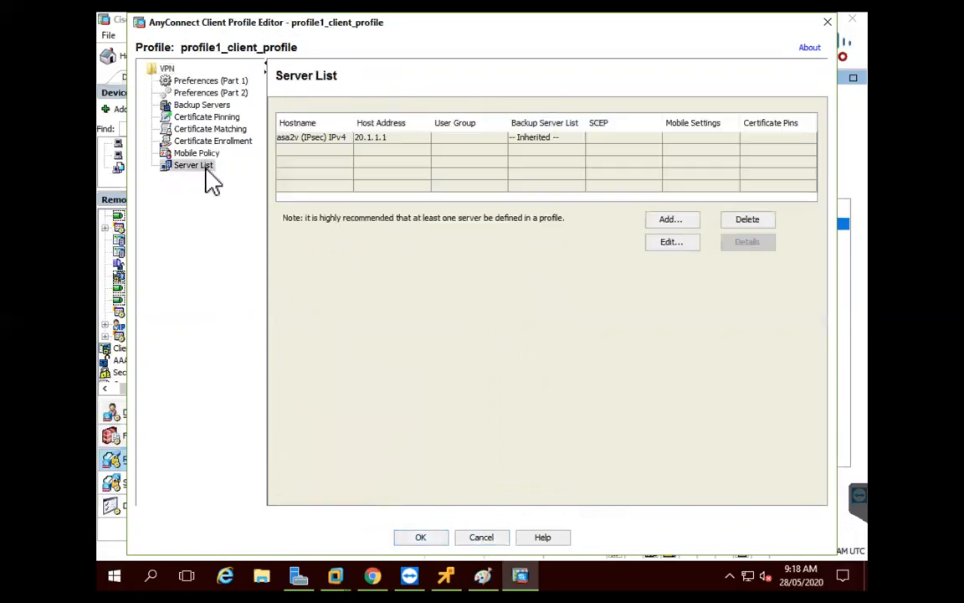
pyautogui.click(368, 138)
pyautogui.click(672, 244)
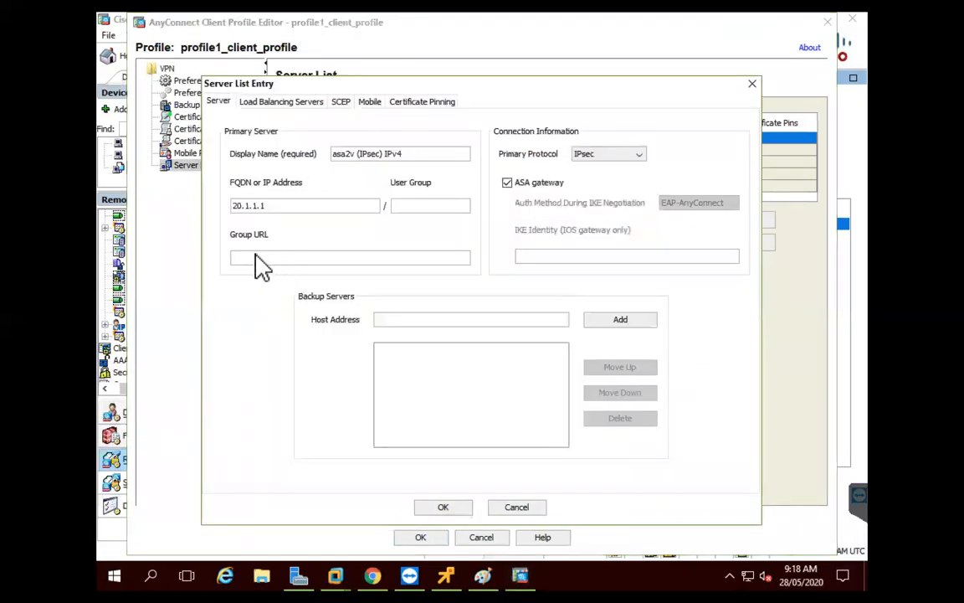
pyautogui.doubleClick(308, 205)
pyautogui.hotkey('ctrl', 'c')
pyautogui.click(320, 258)
pyautogui.hotkey('ctrl', 'v')
pyautogui.click(451, 510)
pyautogui.click(420, 537)
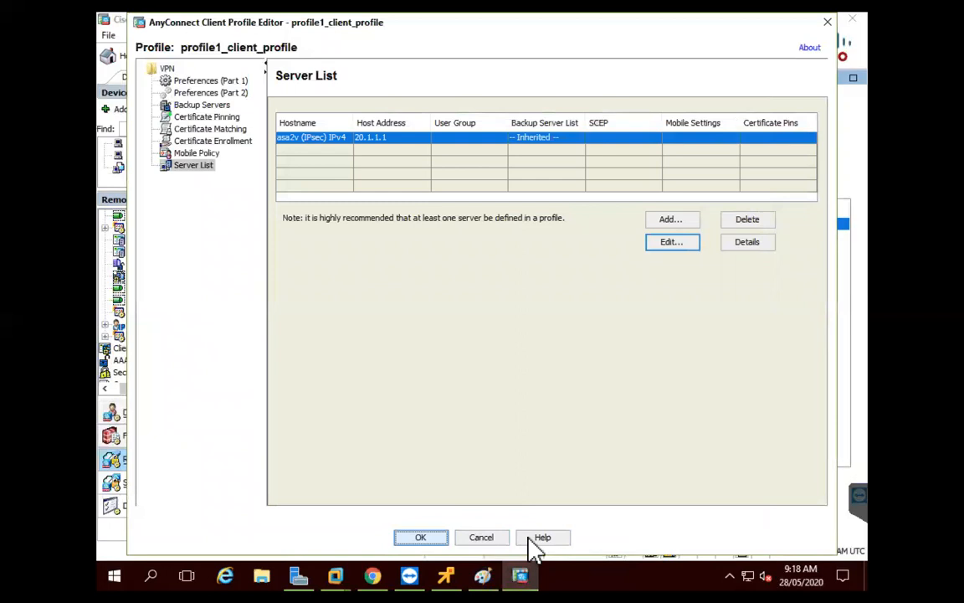
pyautogui.click(608, 523)
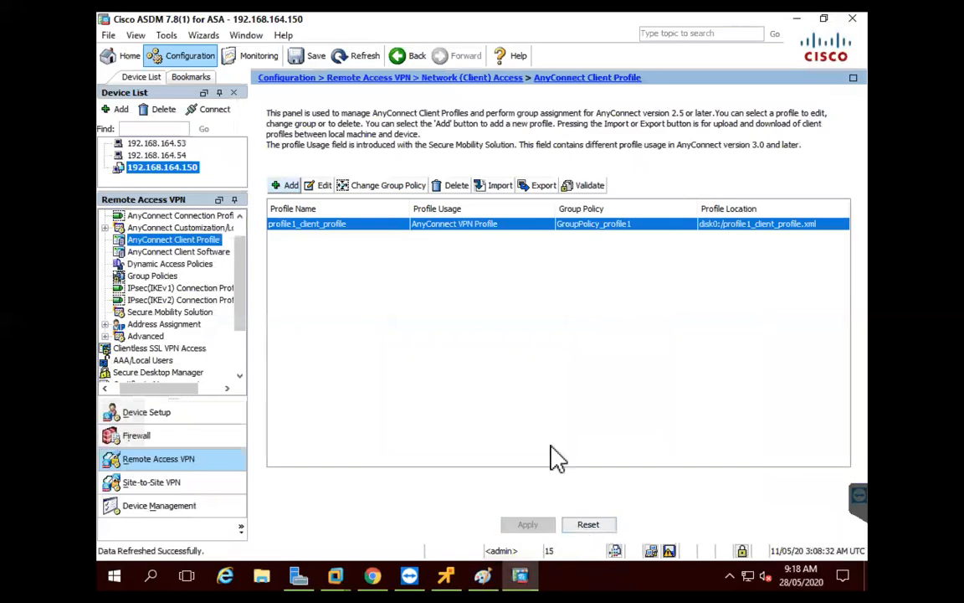
# Reopen profile1_client_profile and choose AllowRemoteUsers for Windows VPN Establishment again
pyautogui.click(320, 185)
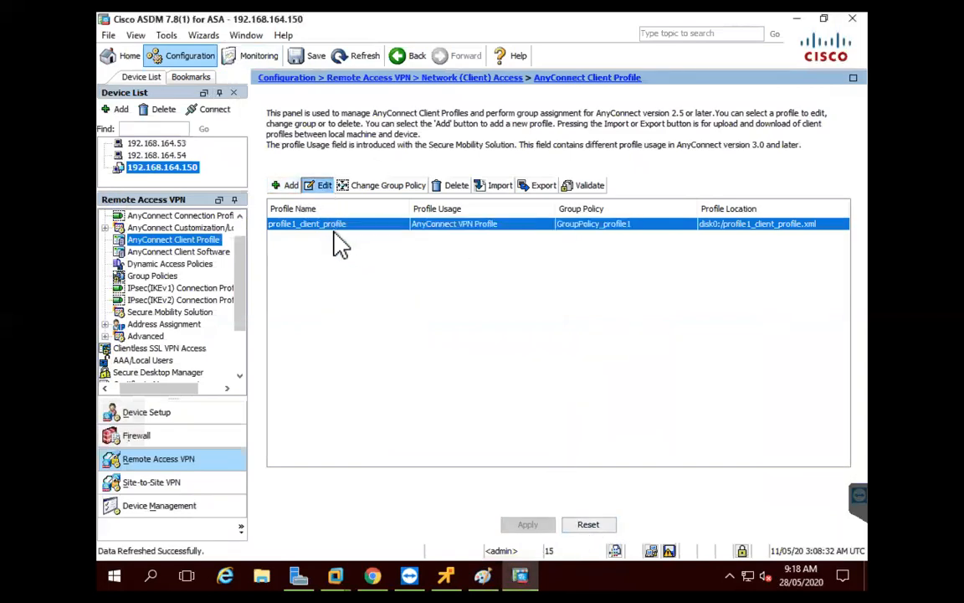
pyautogui.scroll(-2, 393, 355)
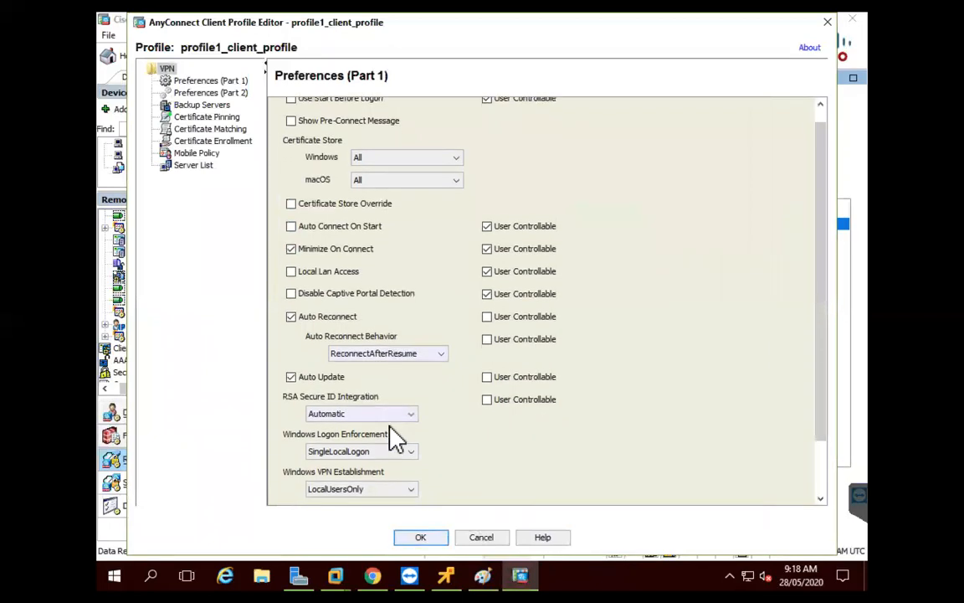
pyautogui.click(410, 493)
pyautogui.click(391, 517)
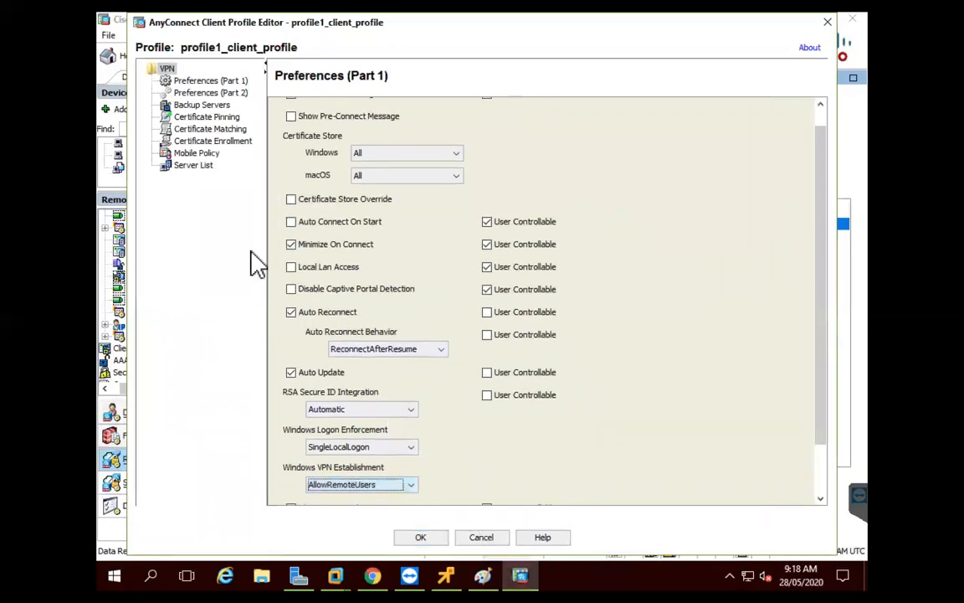
# Leave the asa2v server entry unchanged, save the profile, and apply it to the ASA
pyautogui.click(198, 171)
pyautogui.click(356, 137)
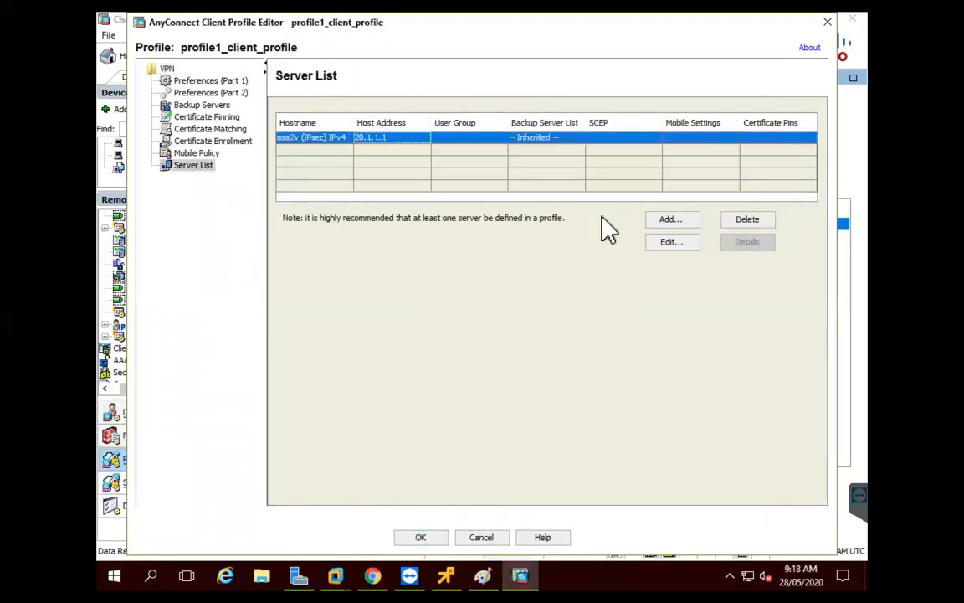
pyautogui.click(671, 242)
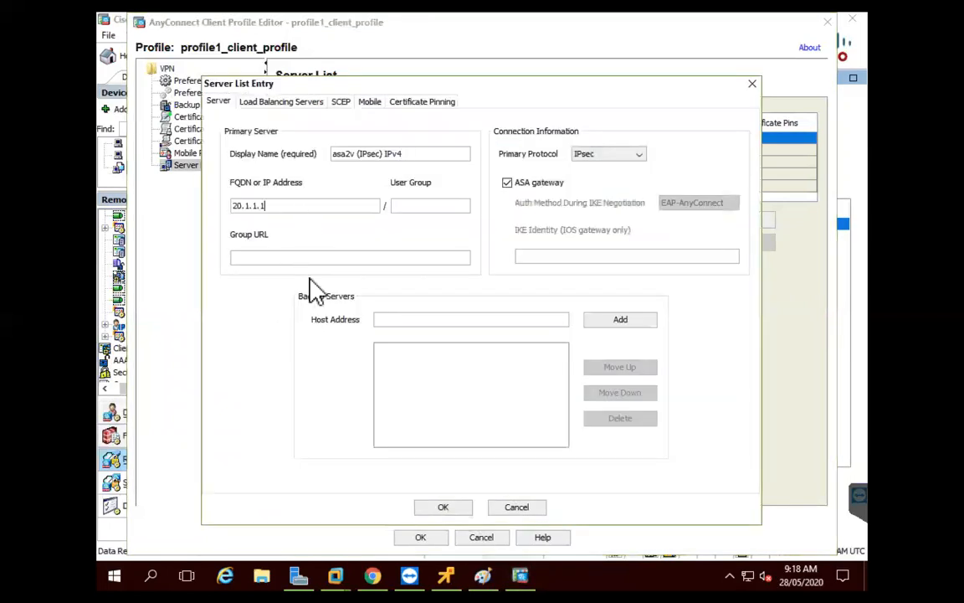
pyautogui.click(428, 509)
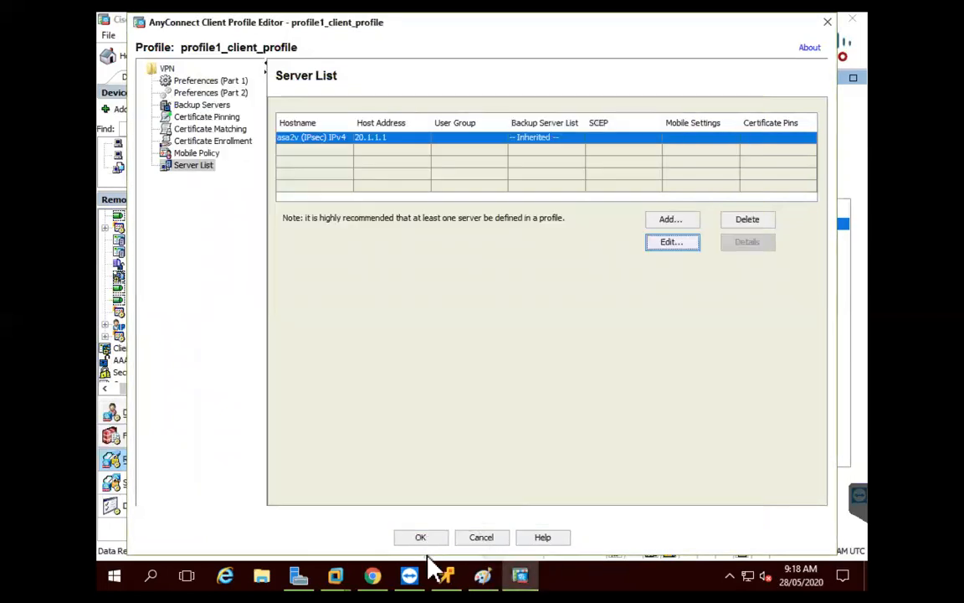
pyautogui.click(421, 537)
pyautogui.click(525, 525)
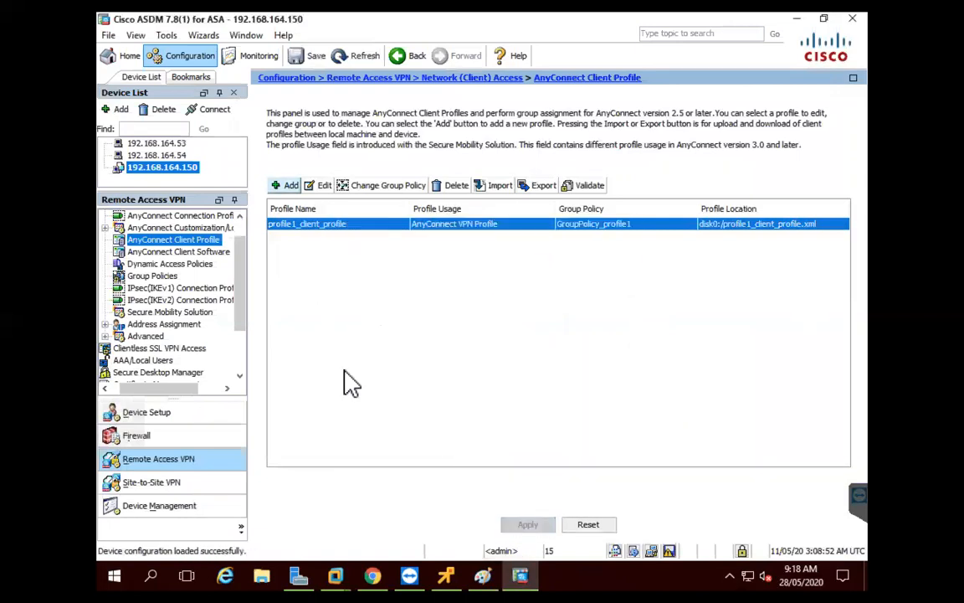
# Edit GroupPolicy_profile1 so it uses its own address pool, DHCP, instead of the inherited one
pyautogui.click(142, 277)
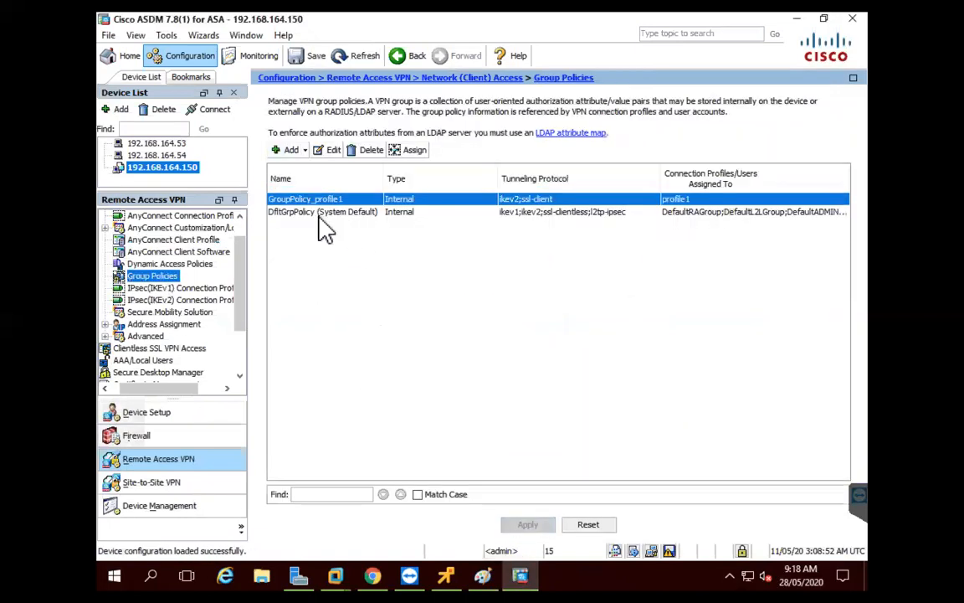
pyautogui.click(331, 150)
pyautogui.click(326, 119)
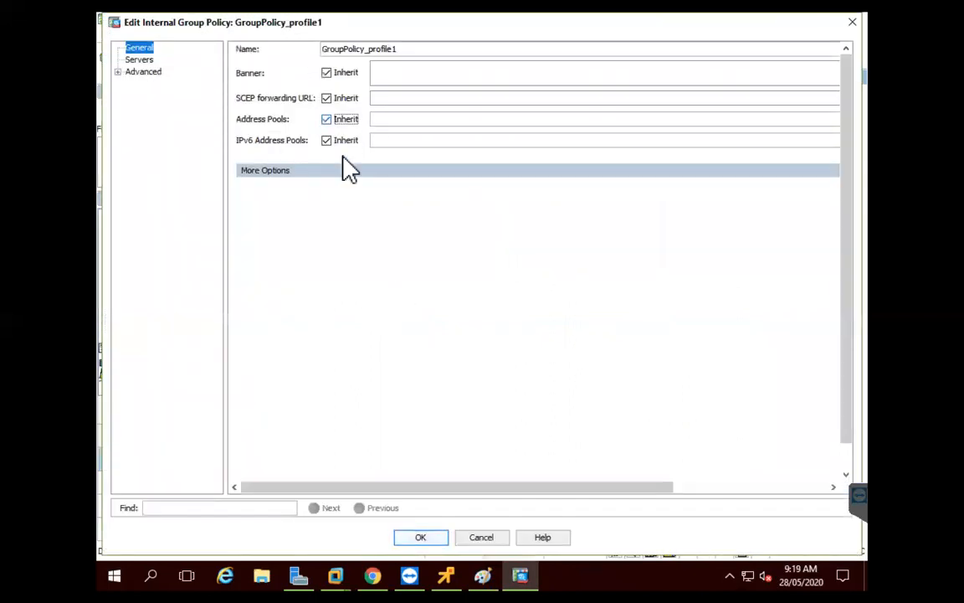
pyautogui.moveTo(509, 486); pyautogui.dragTo(667, 471)
pyautogui.click(330, 355)
pyautogui.click(414, 383)
pyautogui.moveTo(506, 487); pyautogui.dragTo(297, 477)
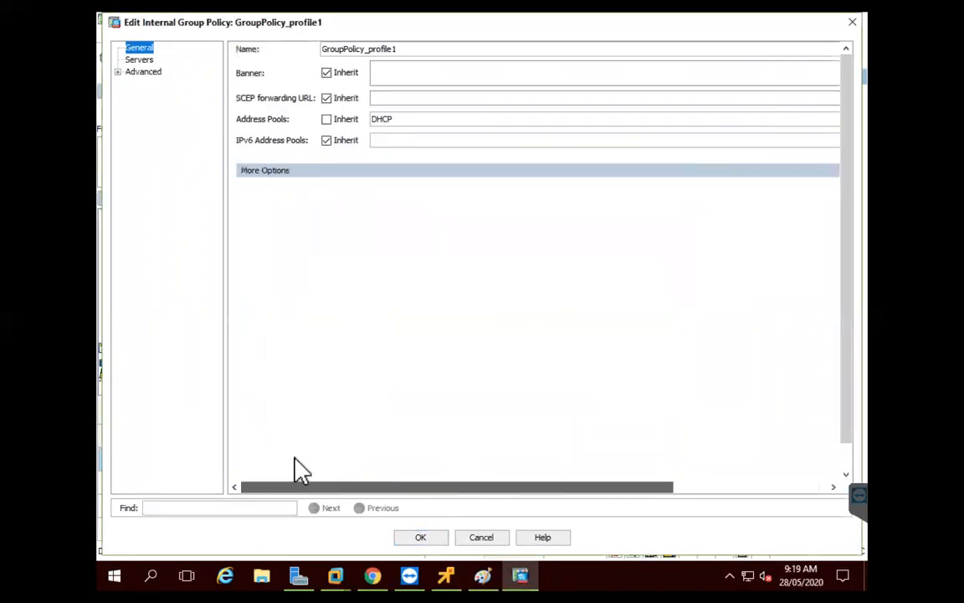
# Under More Options, stop inheriting the policy's traffic filter, leaving it at None
pyautogui.click(299, 175)
pyautogui.click(410, 210)
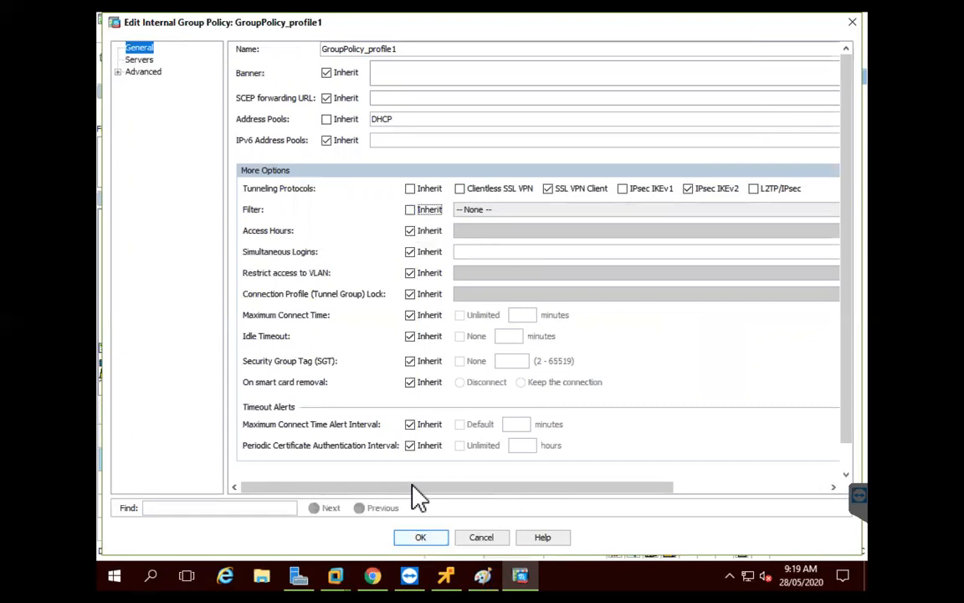
pyautogui.moveTo(419, 489); pyautogui.dragTo(548, 418)
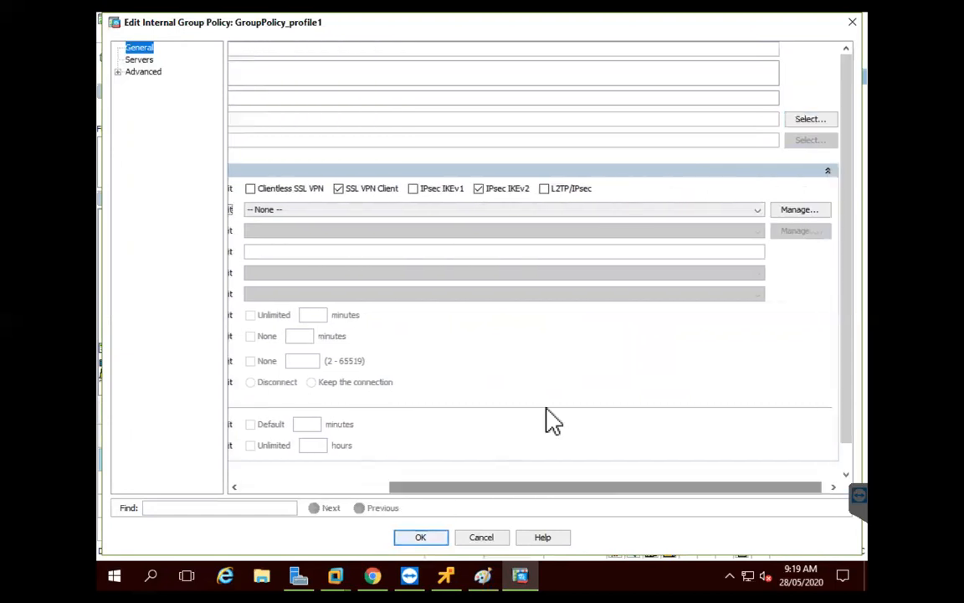
pyautogui.click(375, 211)
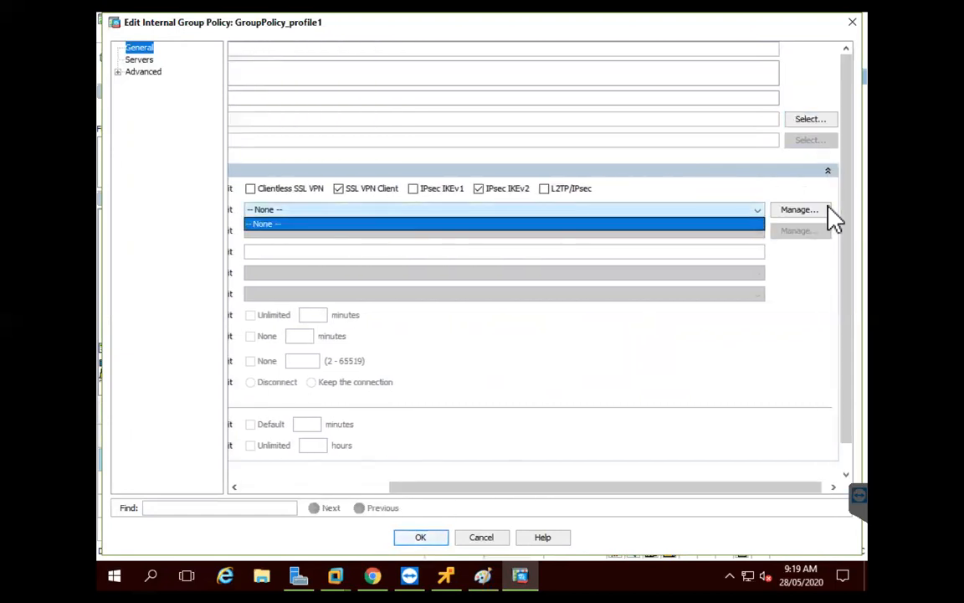
pyautogui.click(848, 289)
# In ACL Manager, create a new standard access list named servers
pyautogui.click(793, 212)
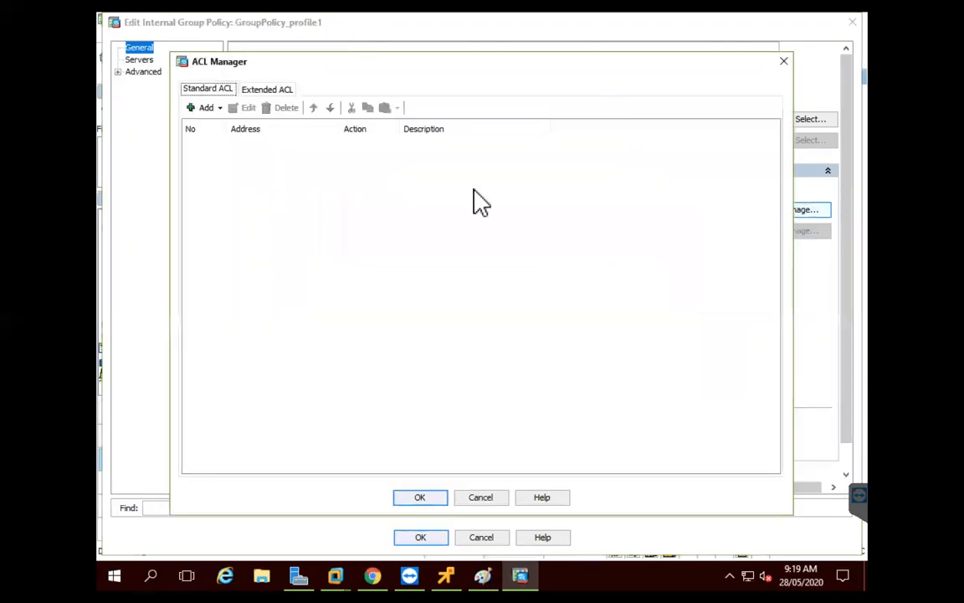
pyautogui.click(209, 108)
pyautogui.click(215, 127)
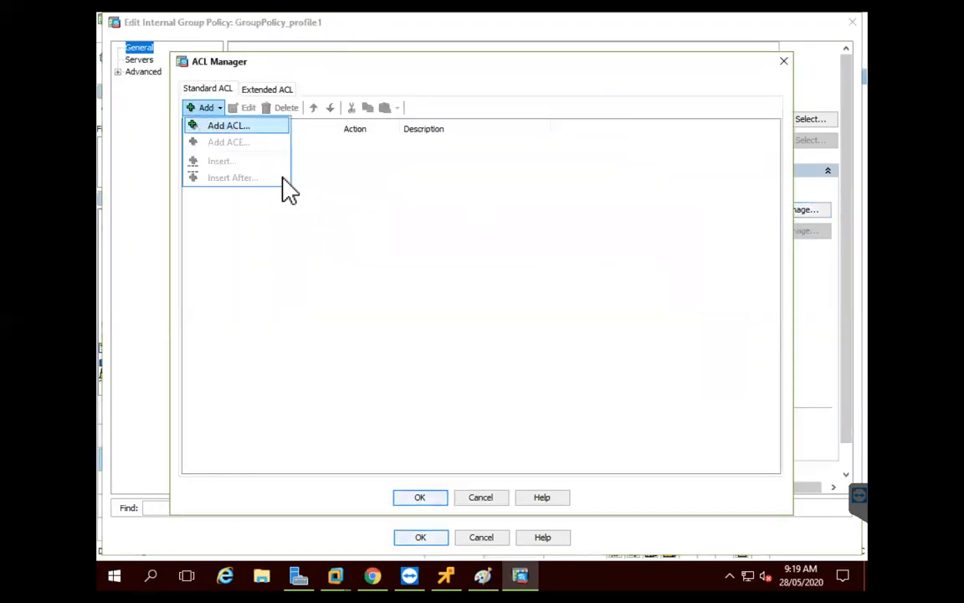
pyautogui.write('servers')
pyautogui.click(417, 308)
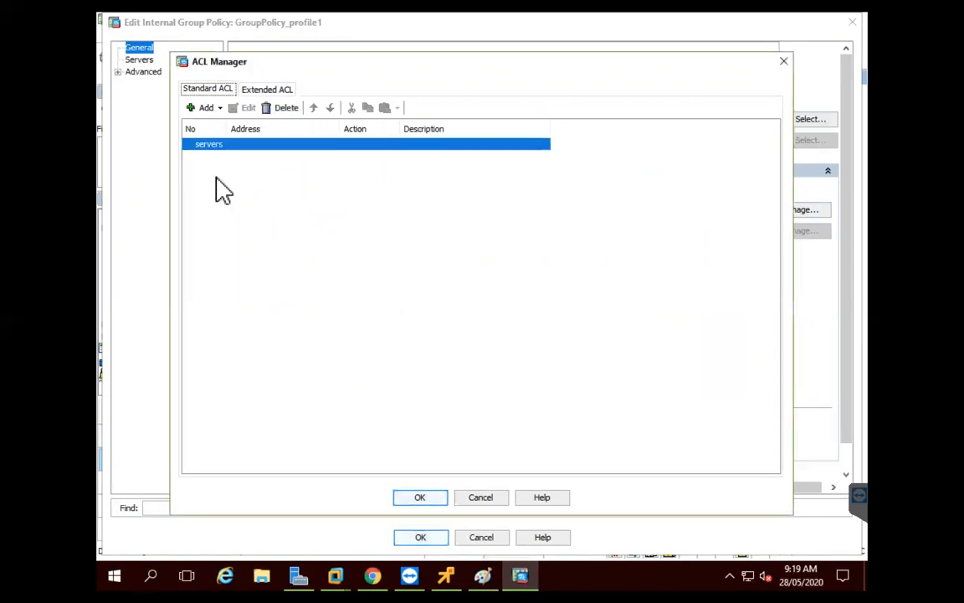
# Add permit entries for 192.168.101.3 and 192.168.102.3 to the servers ACL
pyautogui.click(207, 109)
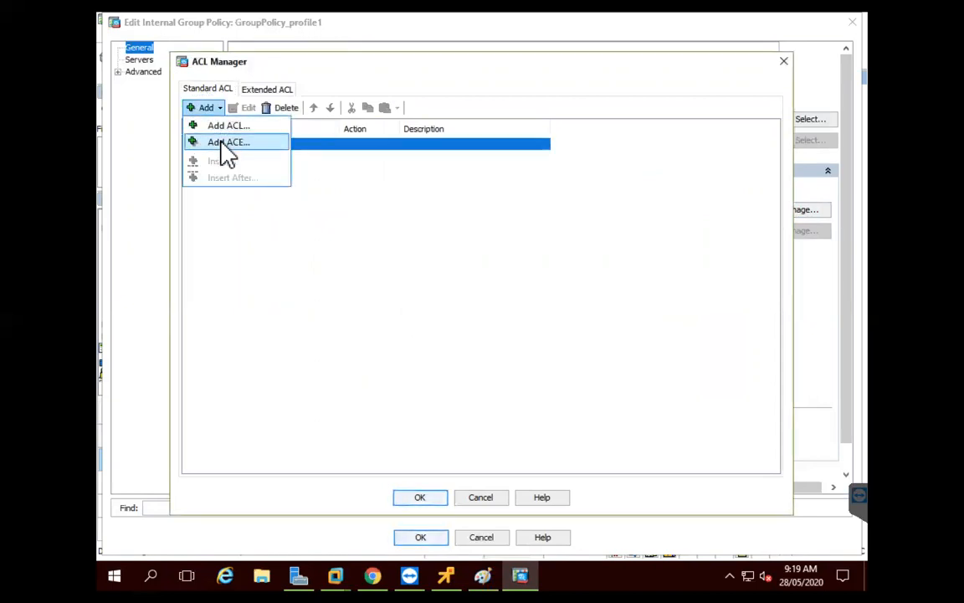
pyautogui.click(228, 143)
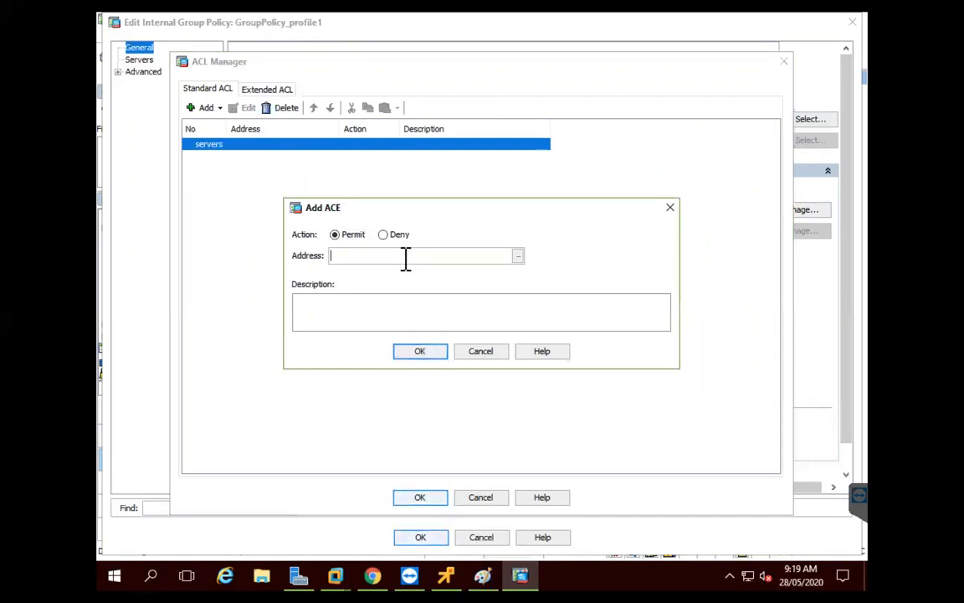
pyautogui.write('192.168')
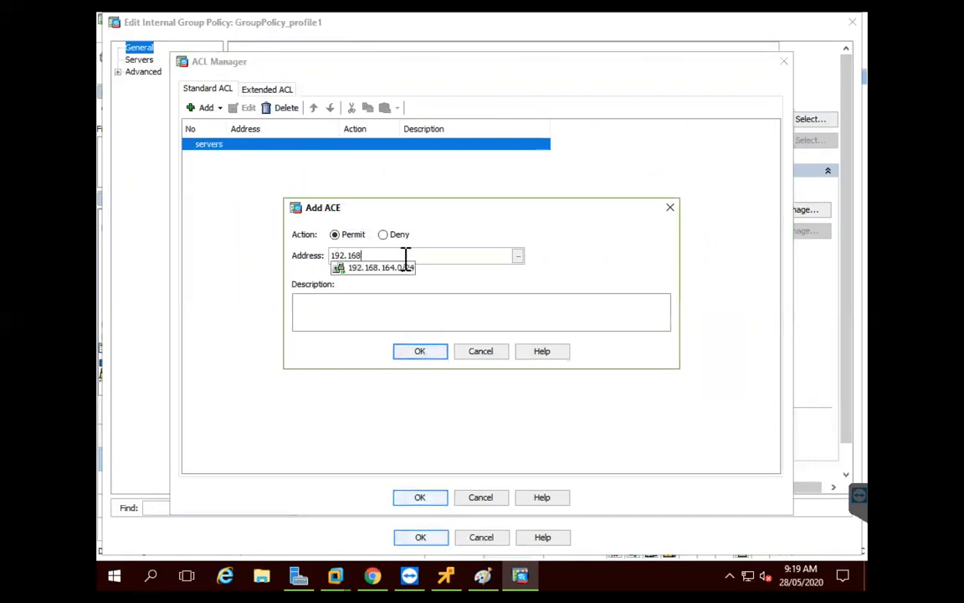
pyautogui.write('.101.3')
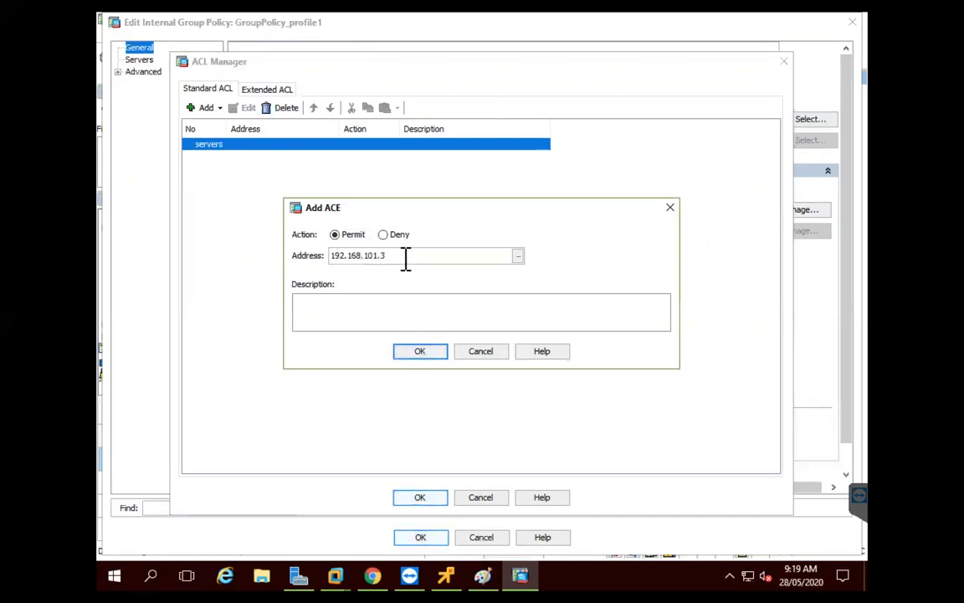
pyautogui.click(421, 352)
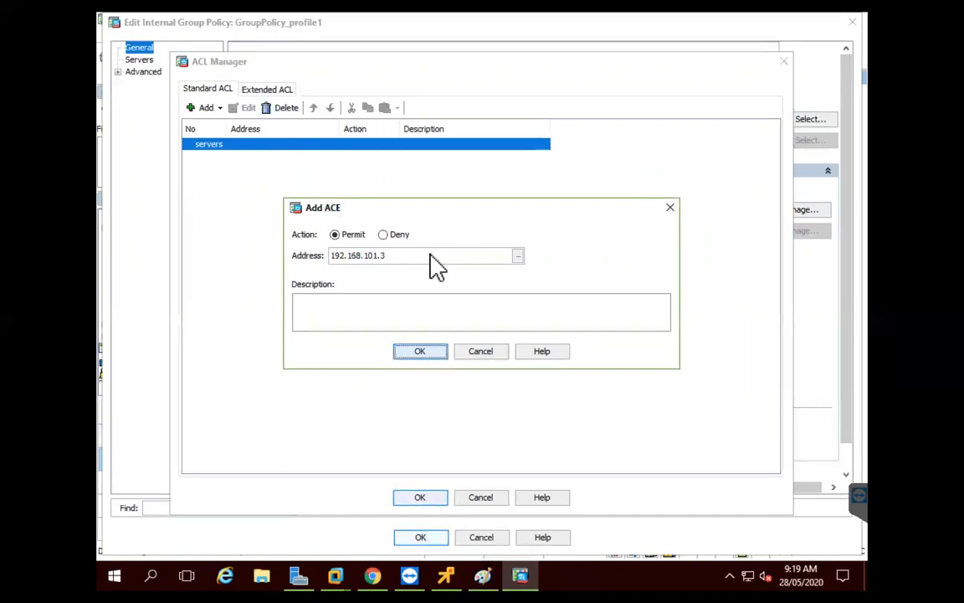
pyautogui.click(214, 108)
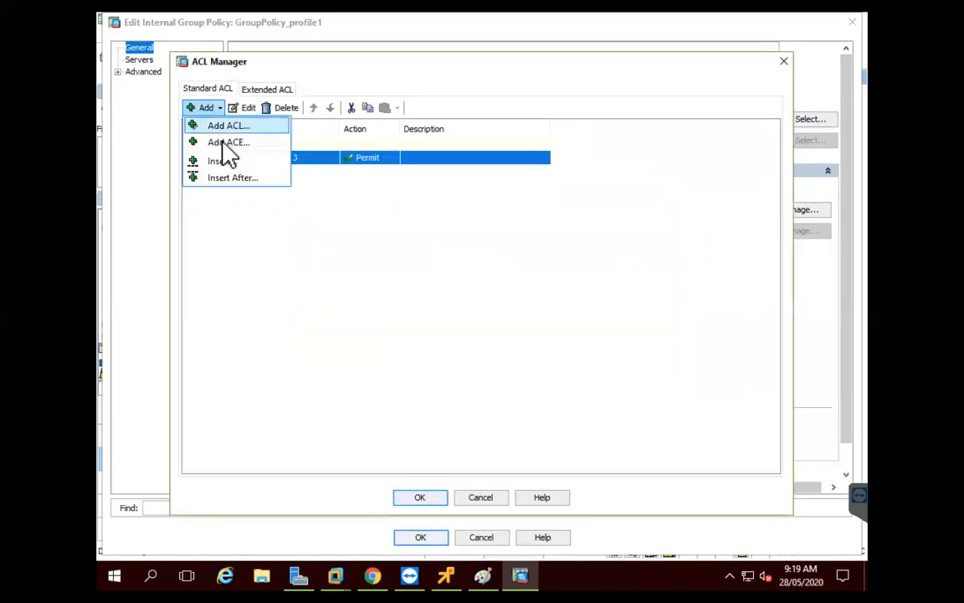
pyautogui.click(223, 144)
pyautogui.click(427, 256)
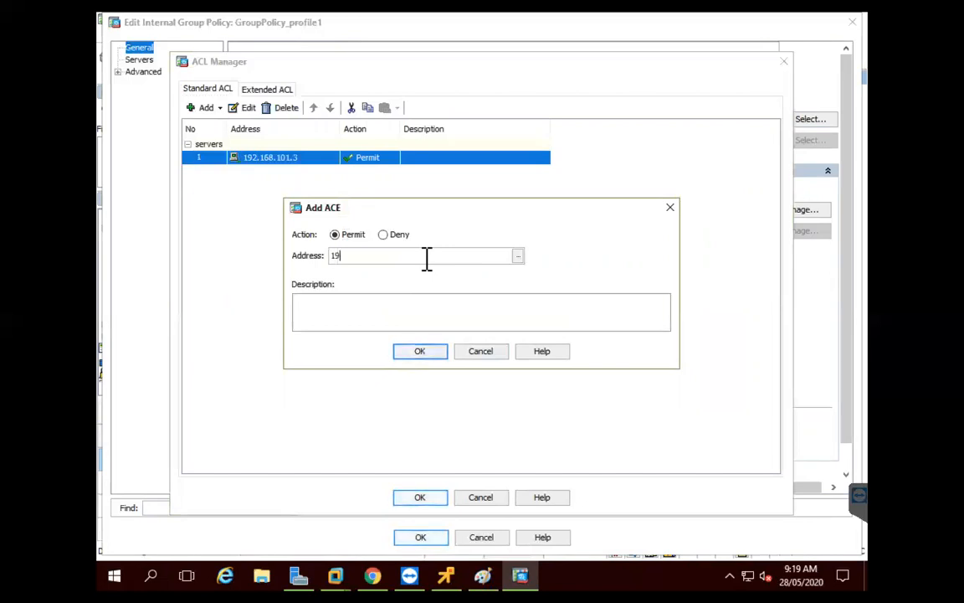
pyautogui.write('192.168.102.3')
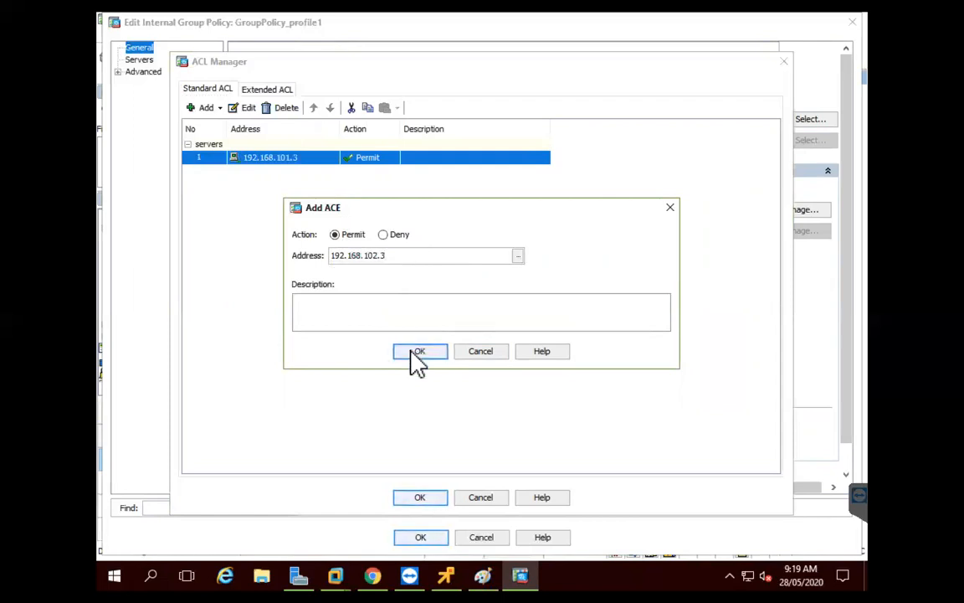
pyautogui.click(416, 351)
# Add a third permit entry for 192.168.164.200 and close ACL Manager
pyautogui.click(220, 108)
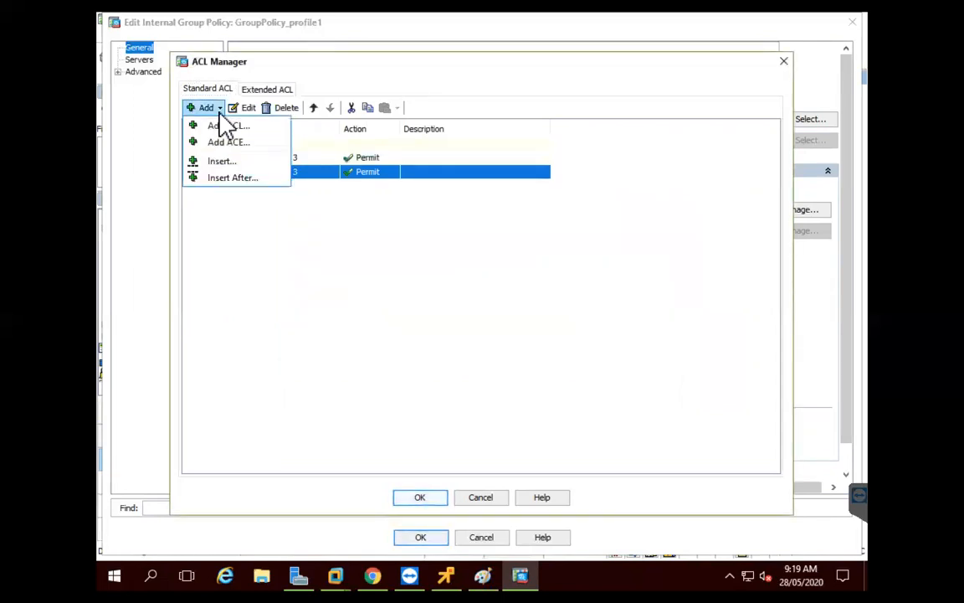
pyautogui.click(228, 143)
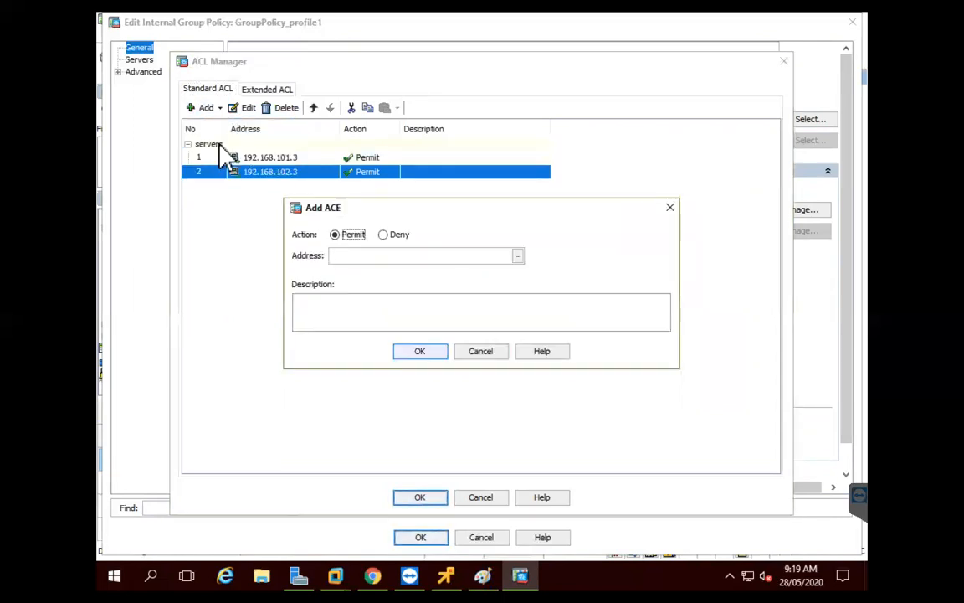
pyautogui.click(399, 256)
pyautogui.write('192.')
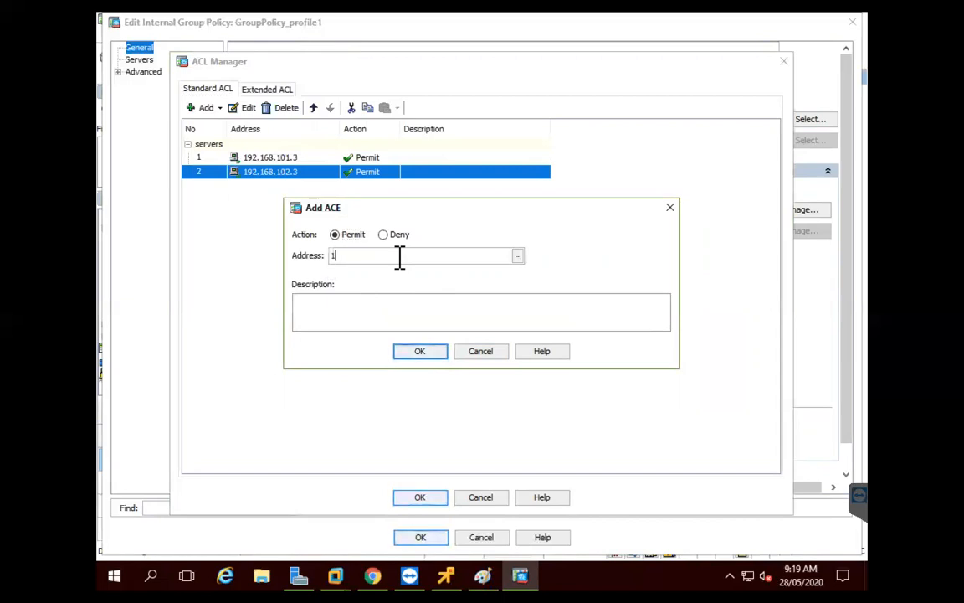
pyautogui.write('168.1')
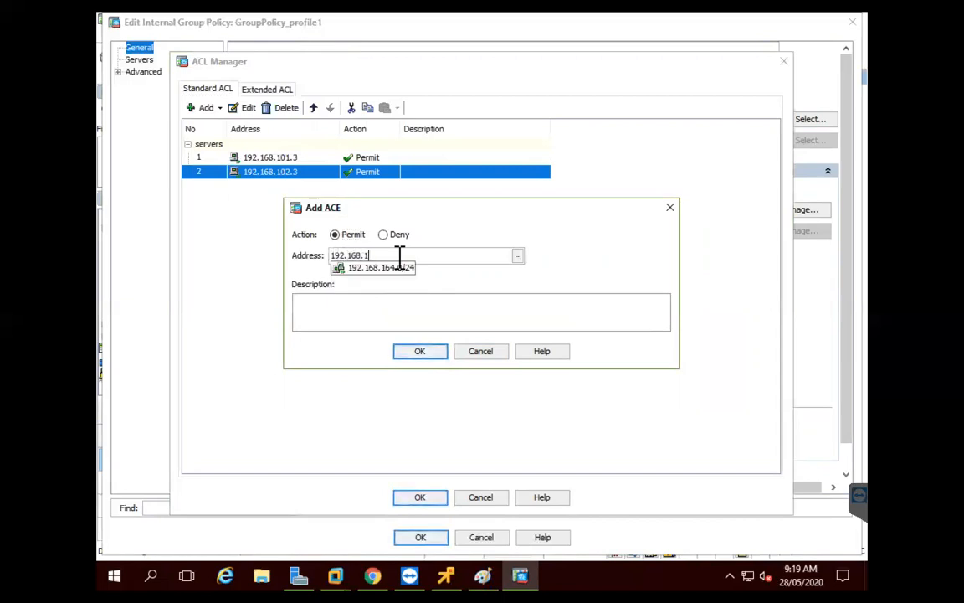
pyautogui.write('64.200')
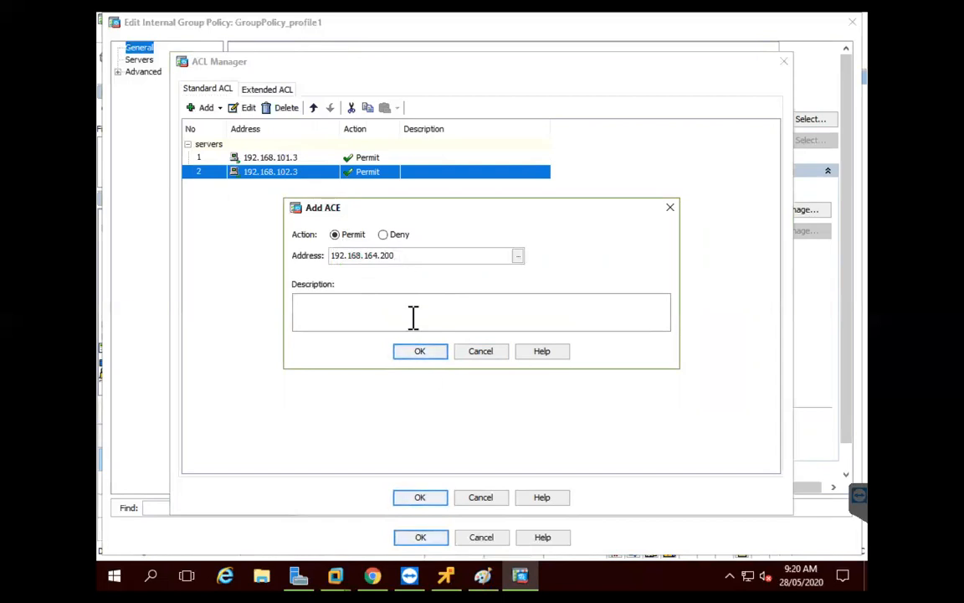
pyautogui.click(421, 354)
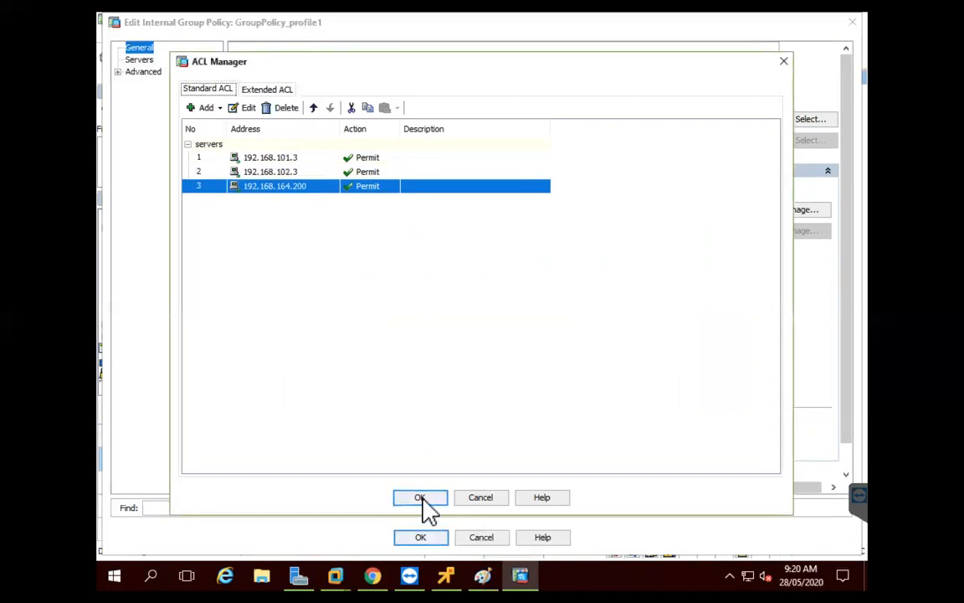
pyautogui.click(420, 497)
# Override GroupPolicy_profile1's inherited idle timeout with 2880 minutes
pyautogui.moveTo(494, 501); pyautogui.dragTo(339, 499)
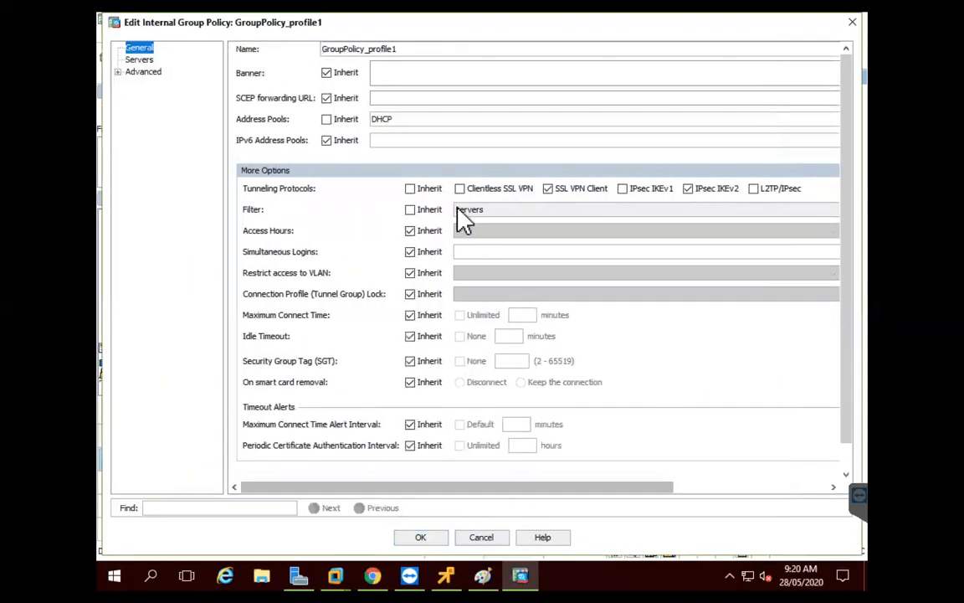
pyautogui.click(410, 335)
pyautogui.write('2880')
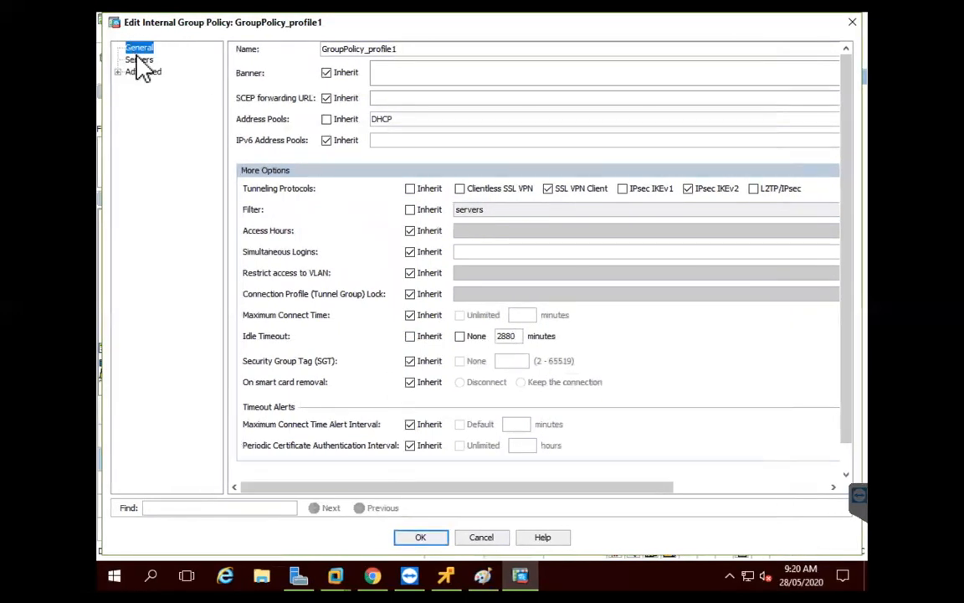
# Show the policy's Servers options, then its Advanced Split Tunneling settings
pyautogui.click(140, 60)
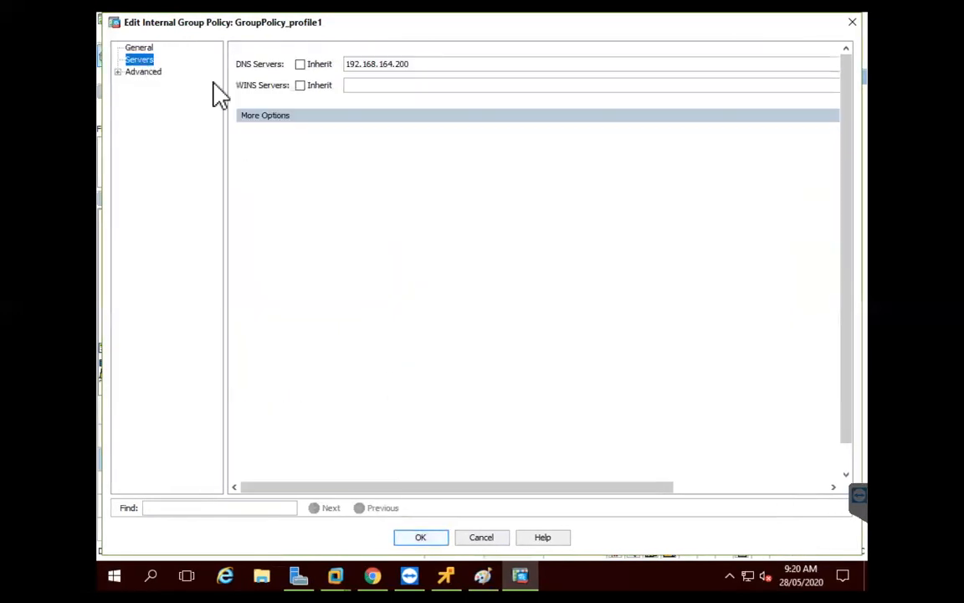
pyautogui.click(328, 118)
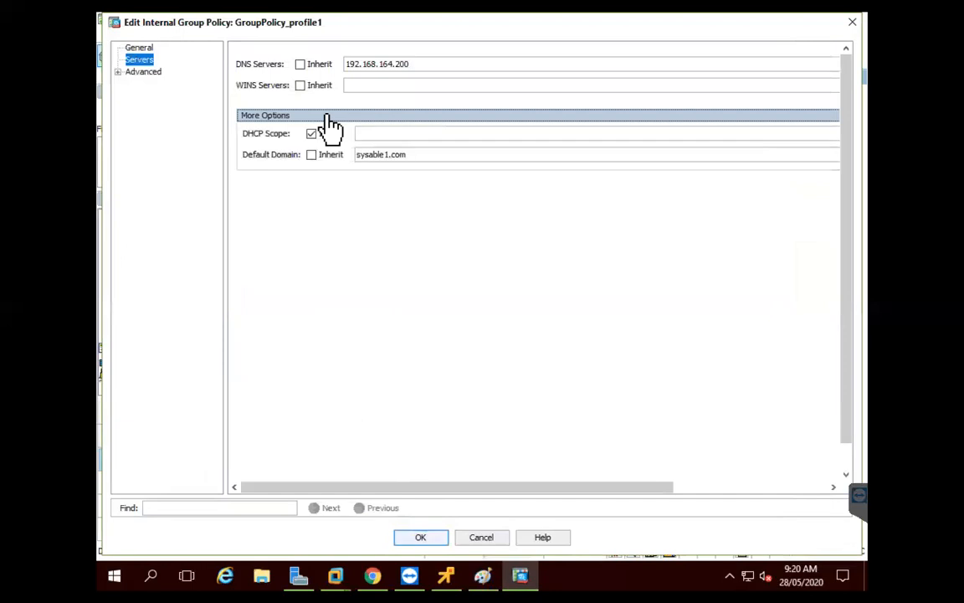
pyautogui.click(118, 72)
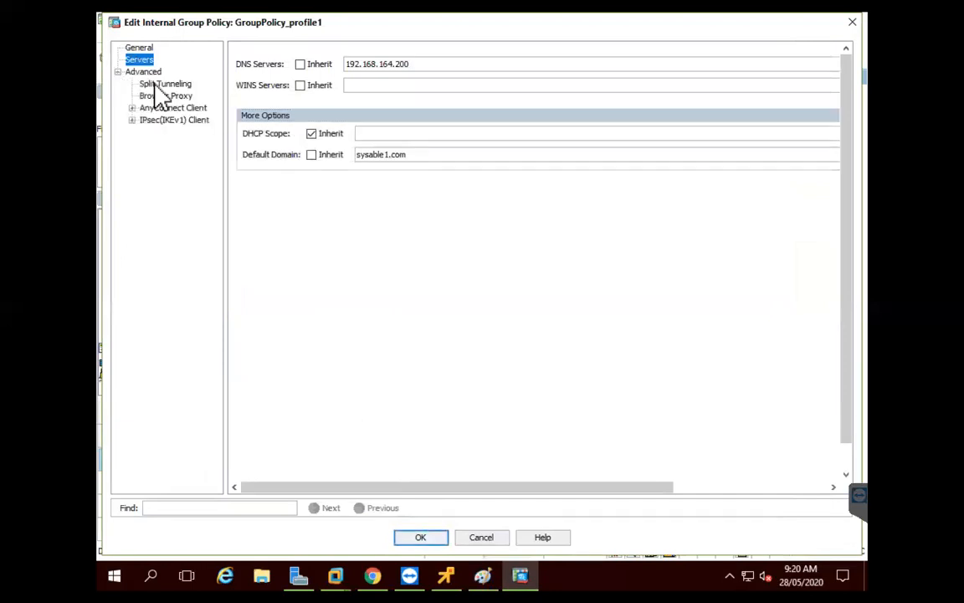
pyautogui.click(155, 84)
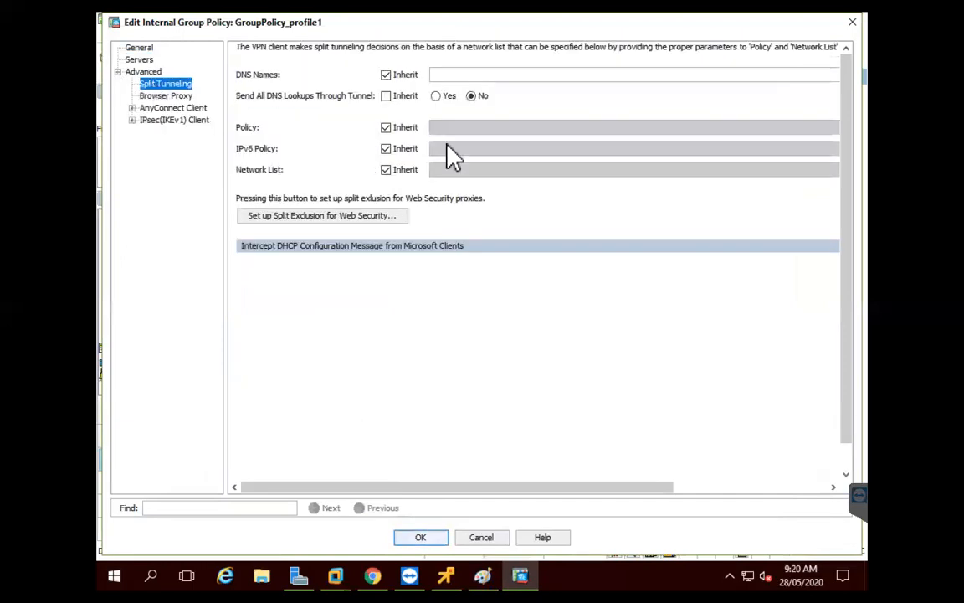
# Untick Inherit for split tunneling Policy and Network List, and set Policy to Tunnel Network List Below
pyautogui.click(387, 170)
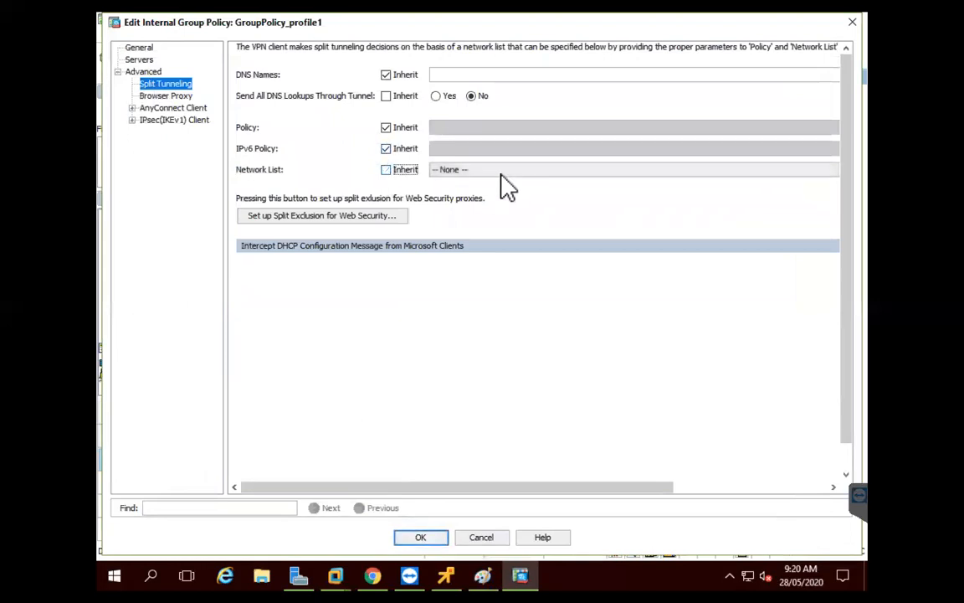
pyautogui.click(500, 170)
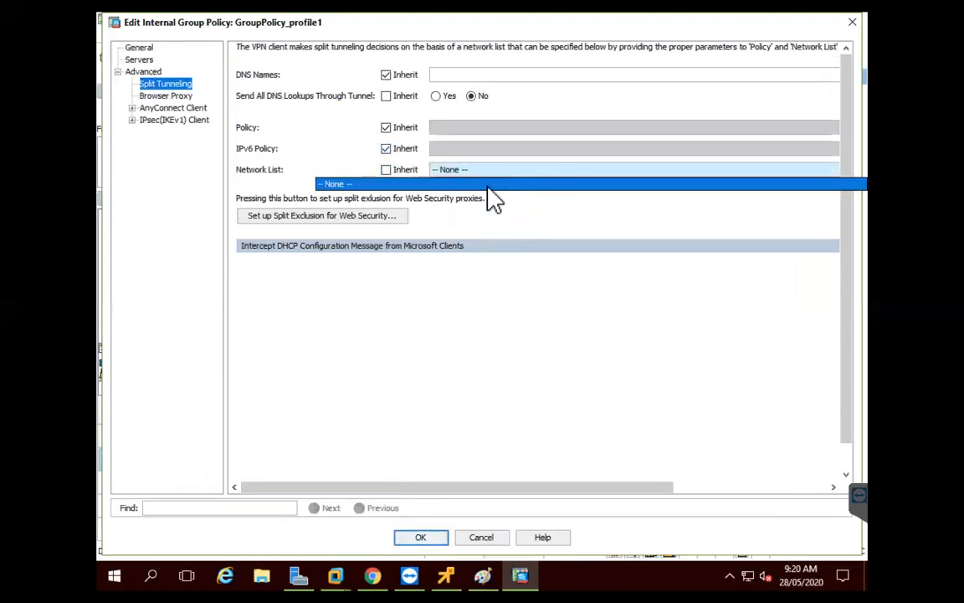
pyautogui.click(496, 185)
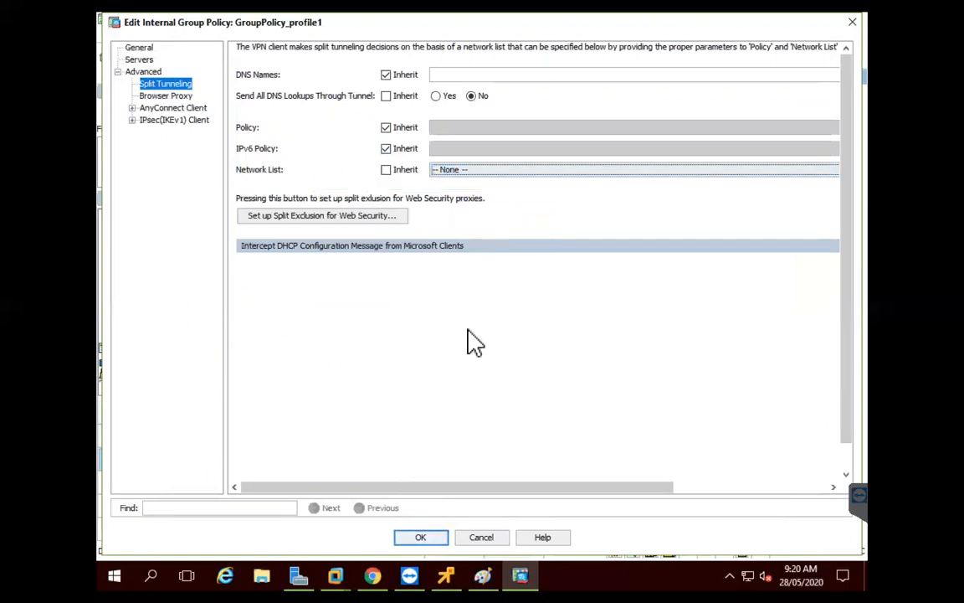
pyautogui.click(386, 127)
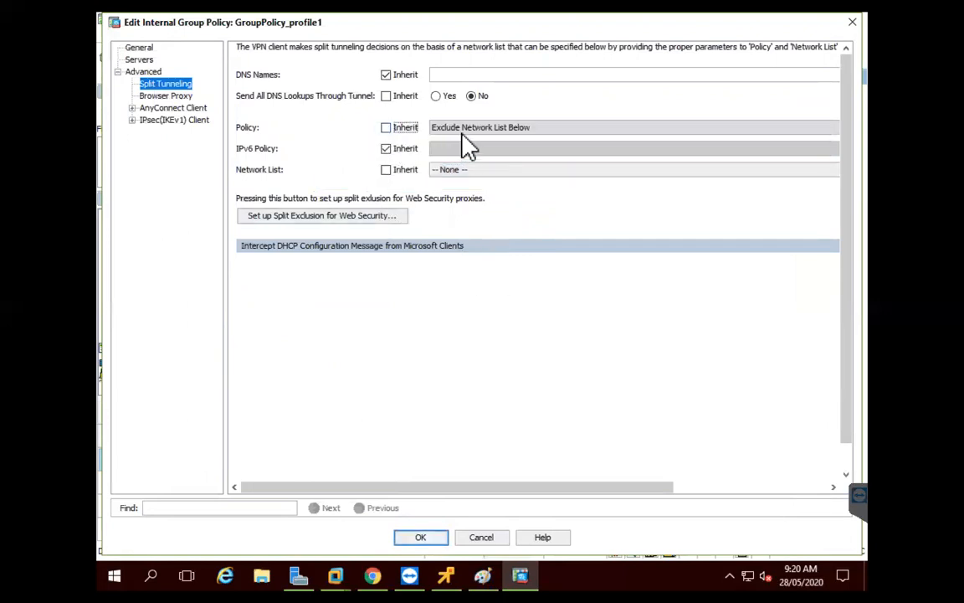
pyautogui.click(470, 130)
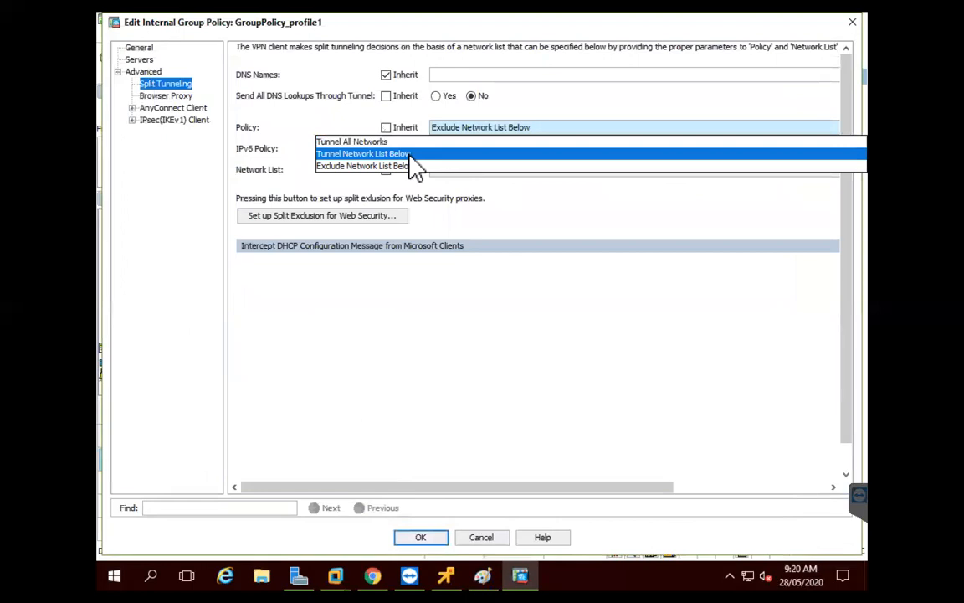
pyautogui.click(410, 156)
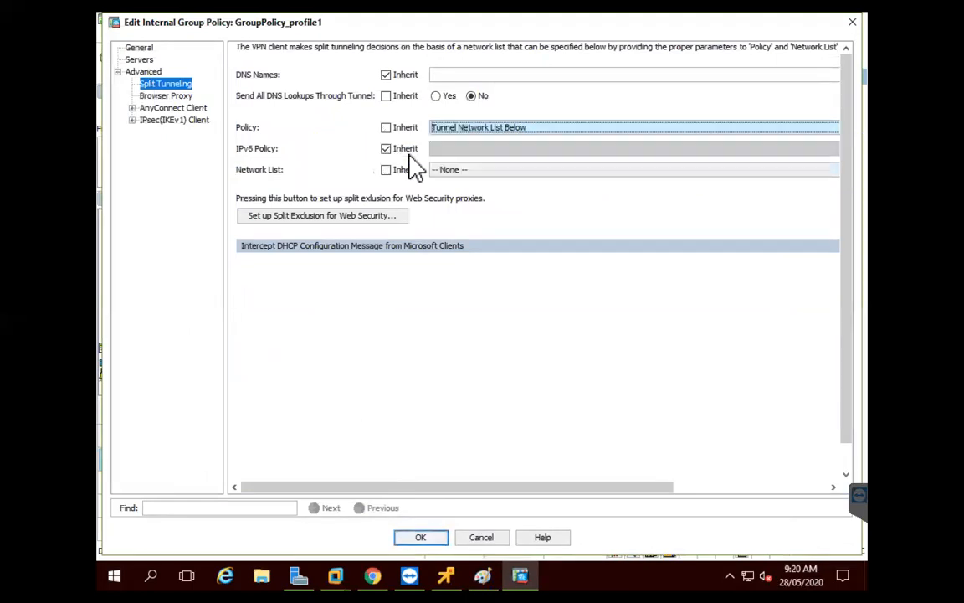
pyautogui.click(456, 171)
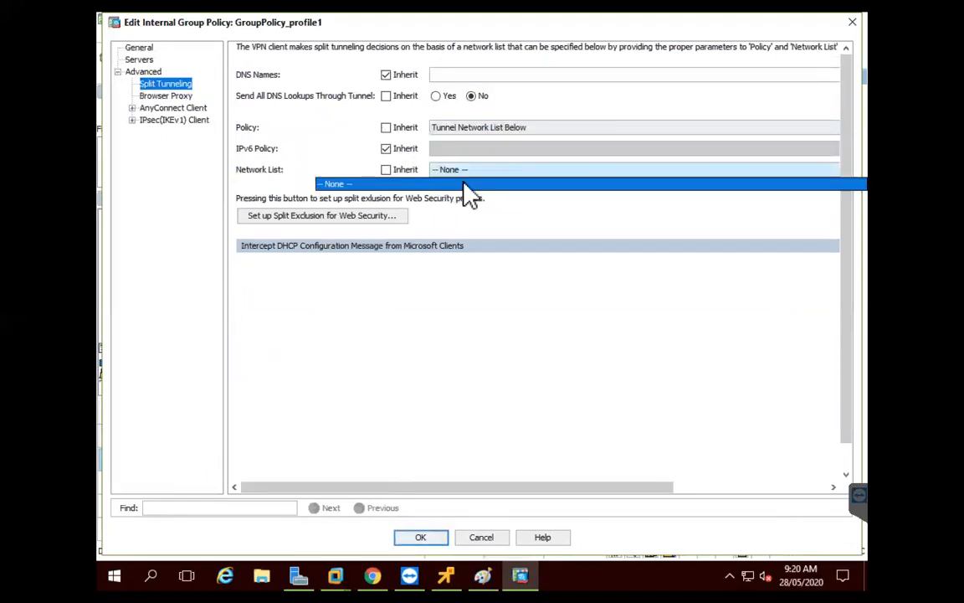
pyautogui.click(471, 194)
pyautogui.moveTo(452, 488); pyautogui.dragTo(615, 477)
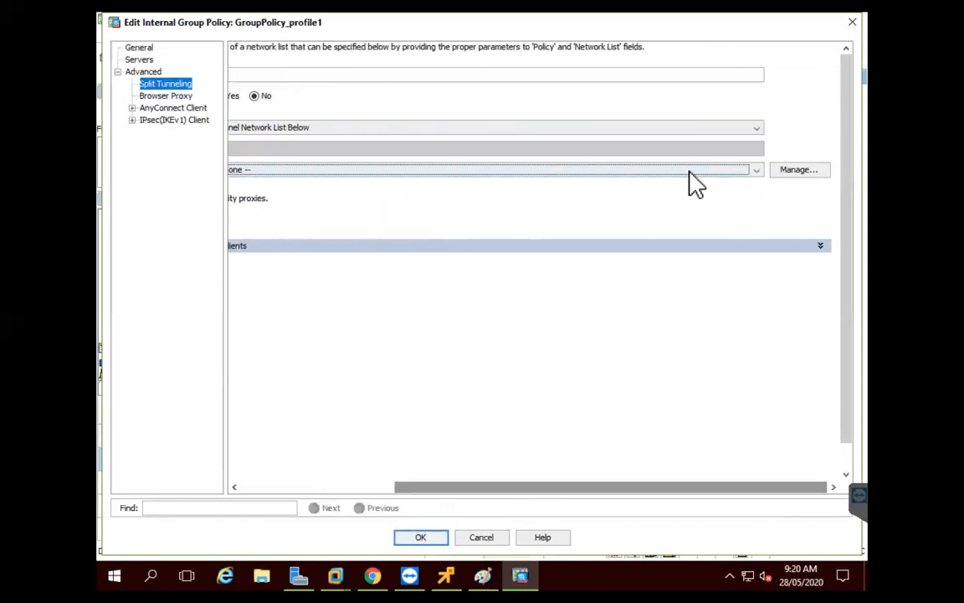
pyautogui.click(418, 169)
pyautogui.click(418, 169)
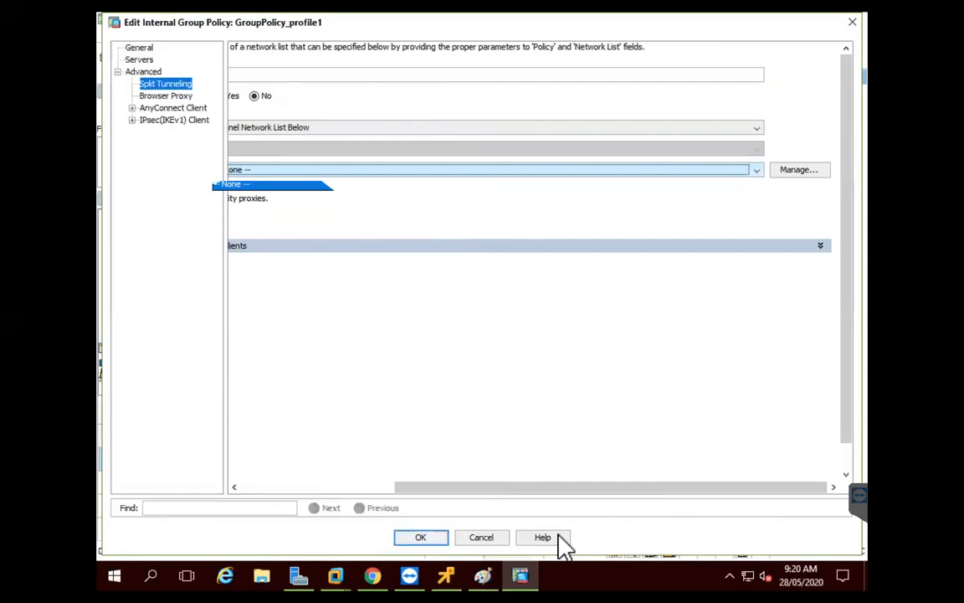
pyautogui.moveTo(516, 487); pyautogui.dragTo(362, 486)
# Pick the servers ACL as the split tunnel network list and save the group policy with OK
pyautogui.click(387, 172)
pyautogui.click(387, 171)
pyautogui.press('Tab')
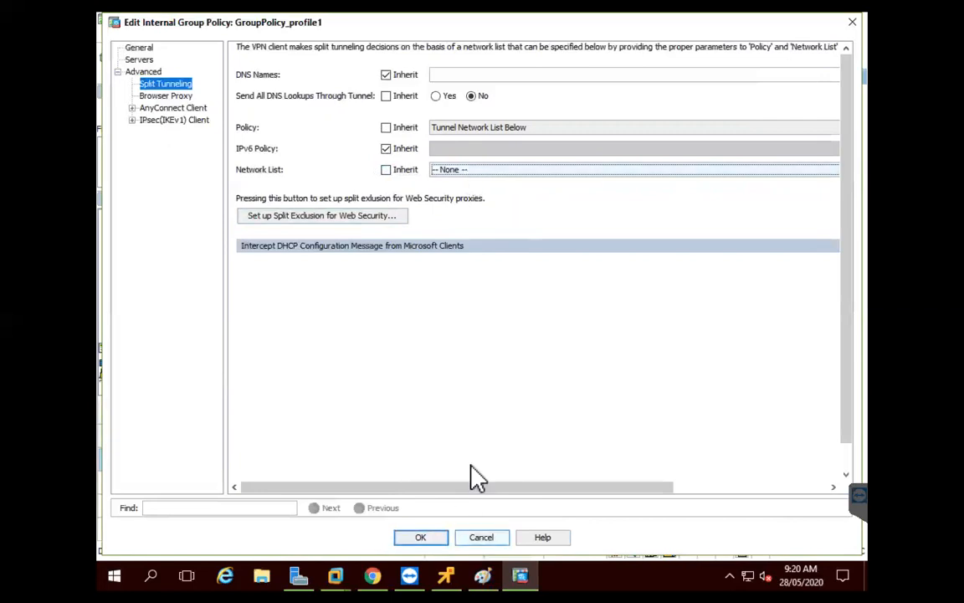
pyautogui.moveTo(466, 486); pyautogui.dragTo(936, 122)
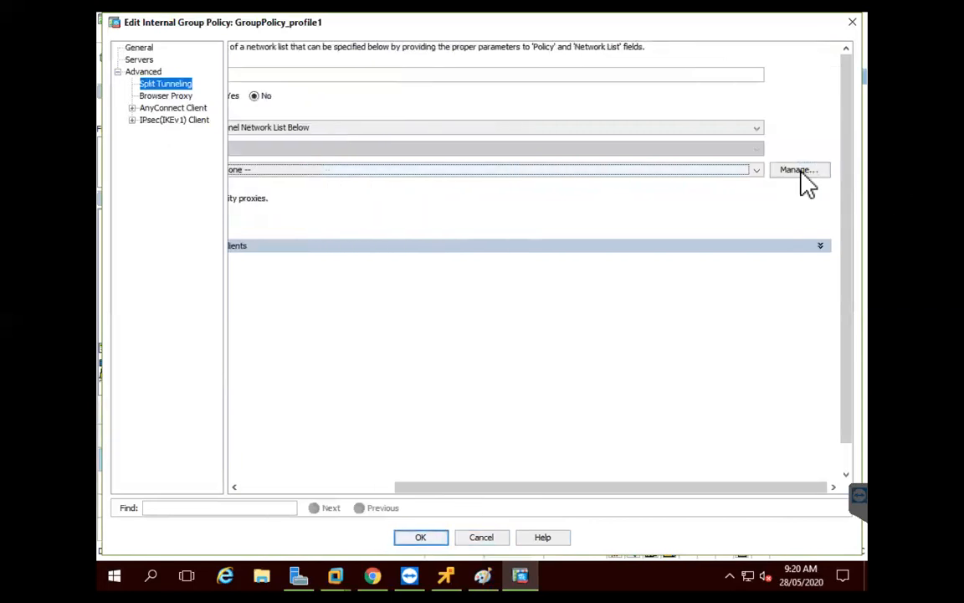
pyautogui.click(801, 171)
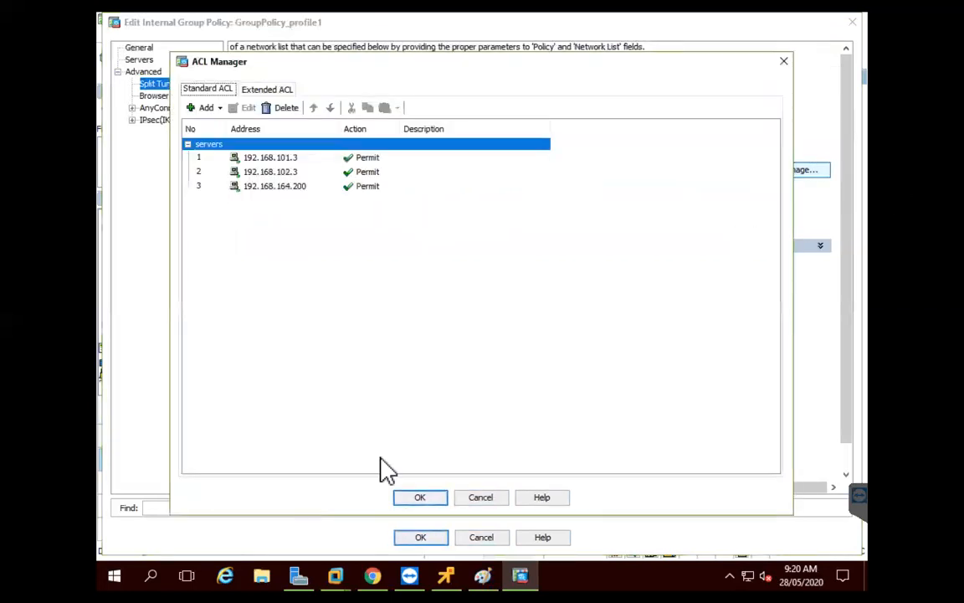
pyautogui.click(421, 497)
pyautogui.moveTo(477, 495); pyautogui.dragTo(301, 482)
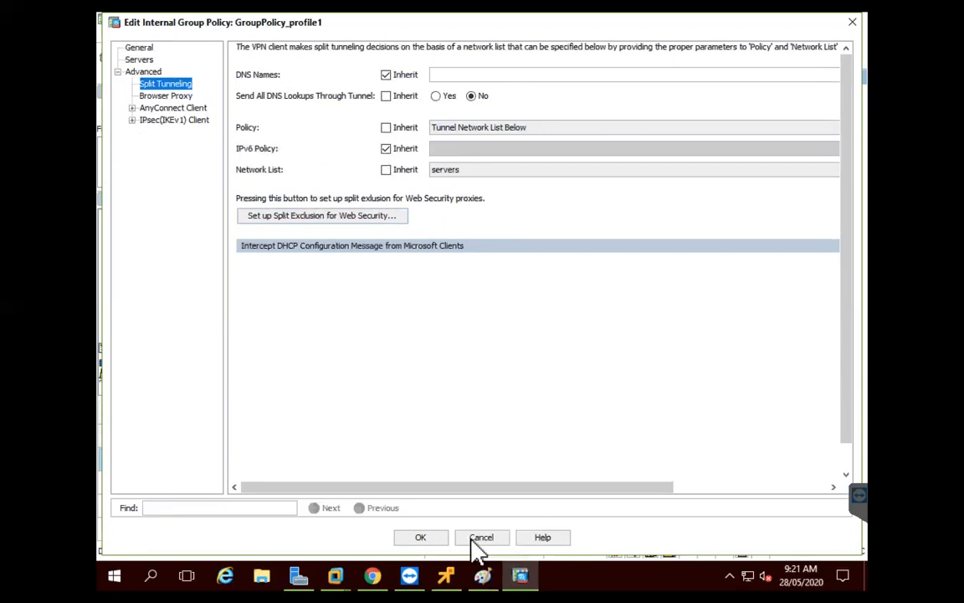
pyautogui.click(423, 538)
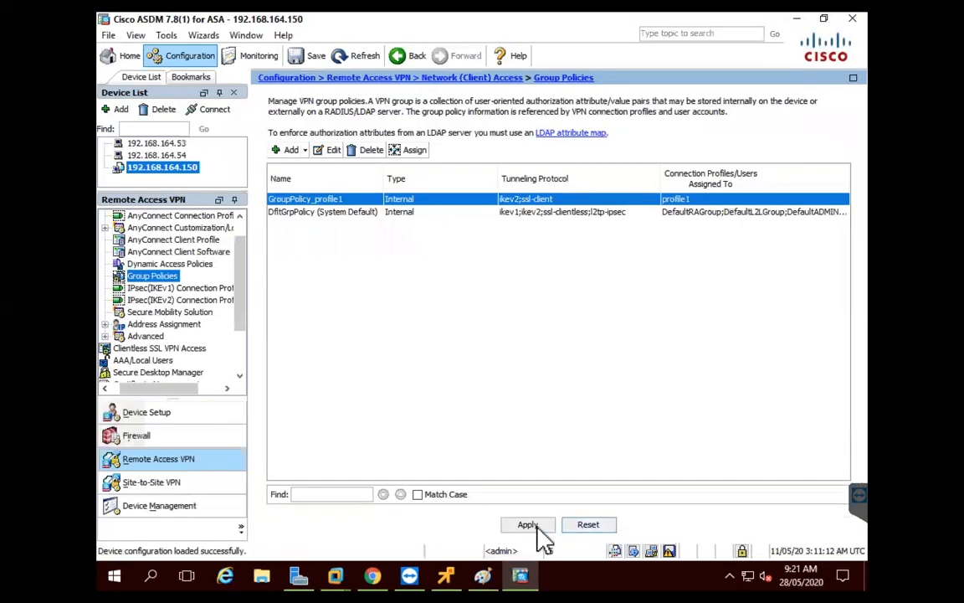
# Keep GroupPolicy_profile1 assigned to profile1 and apply the configuration to the ASA
pyautogui.click(414, 151)
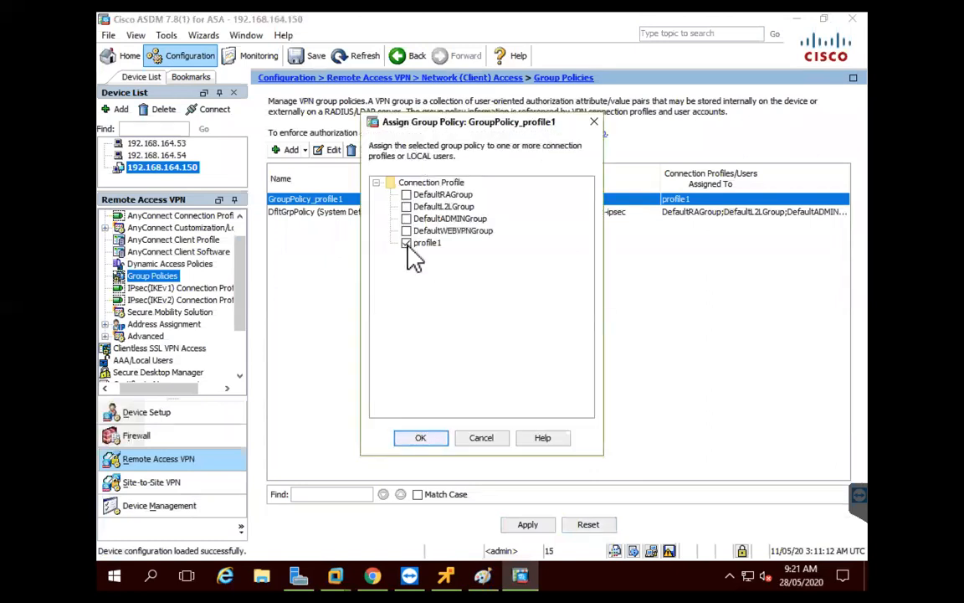
pyautogui.click(425, 439)
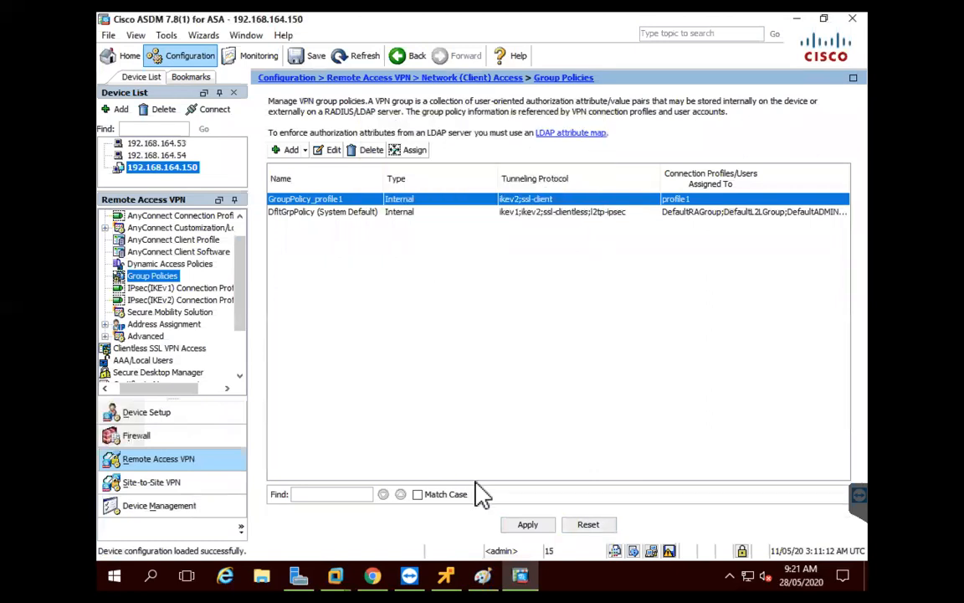
pyautogui.click(529, 524)
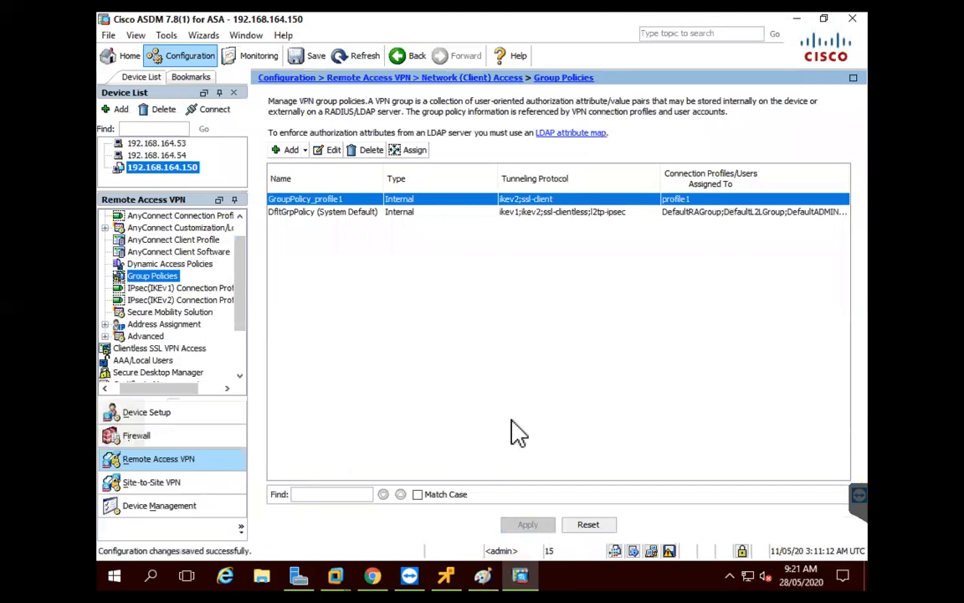
# Expand Advanced > IPsec in the navigation tree and select Crypto Maps
pyautogui.click(105, 336)
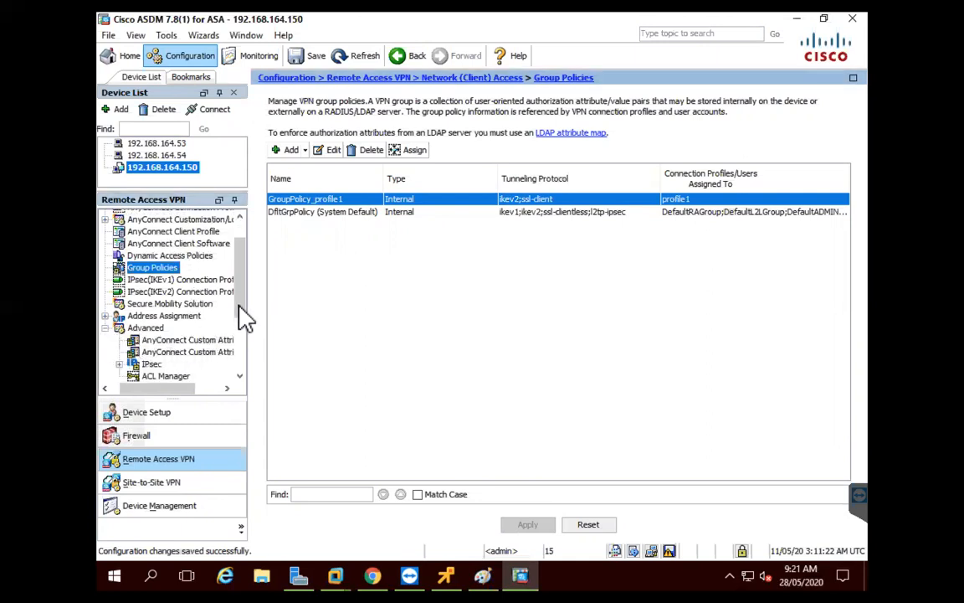
pyautogui.moveTo(242, 286); pyautogui.dragTo(226, 323)
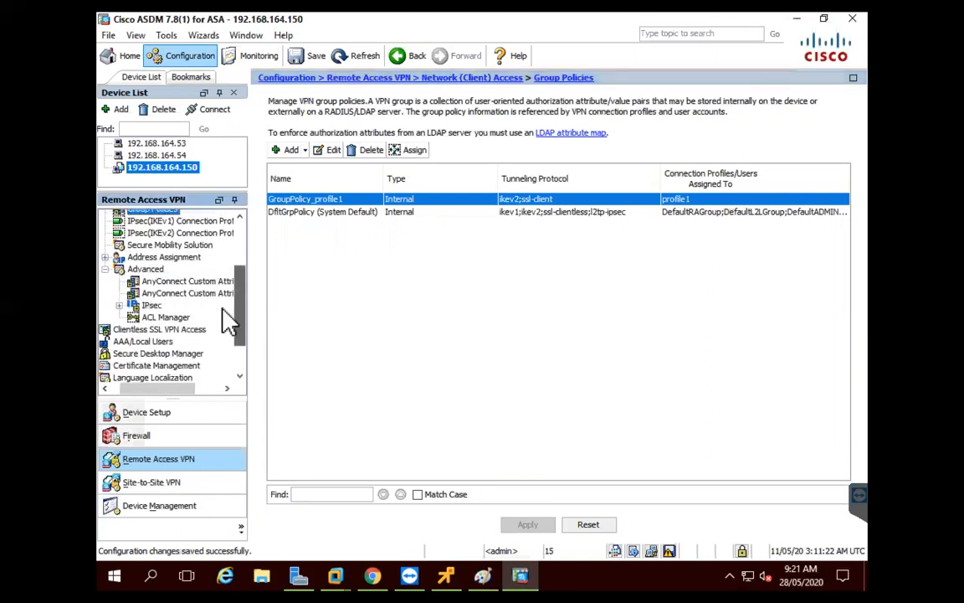
pyautogui.click(120, 305)
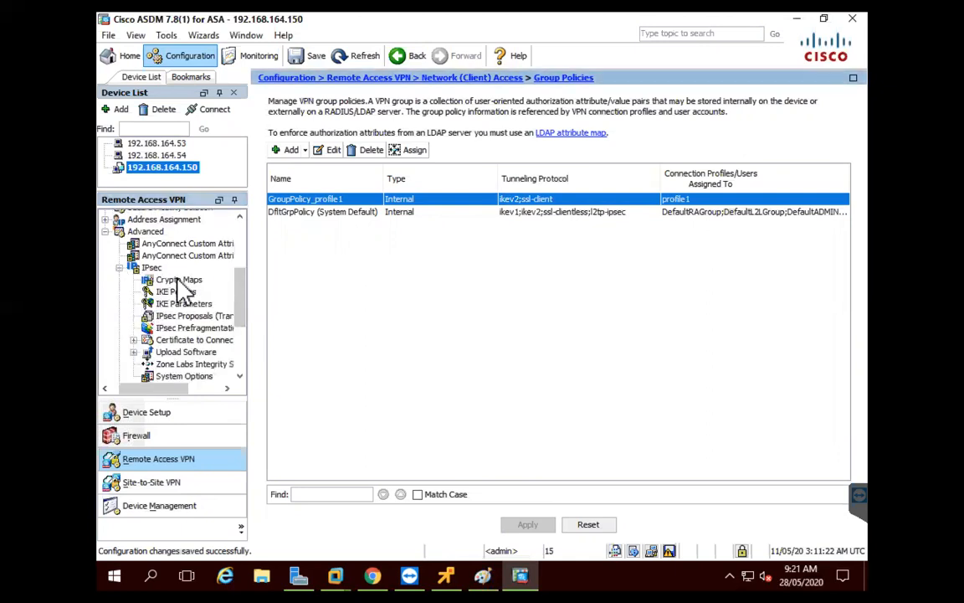
pyautogui.click(188, 280)
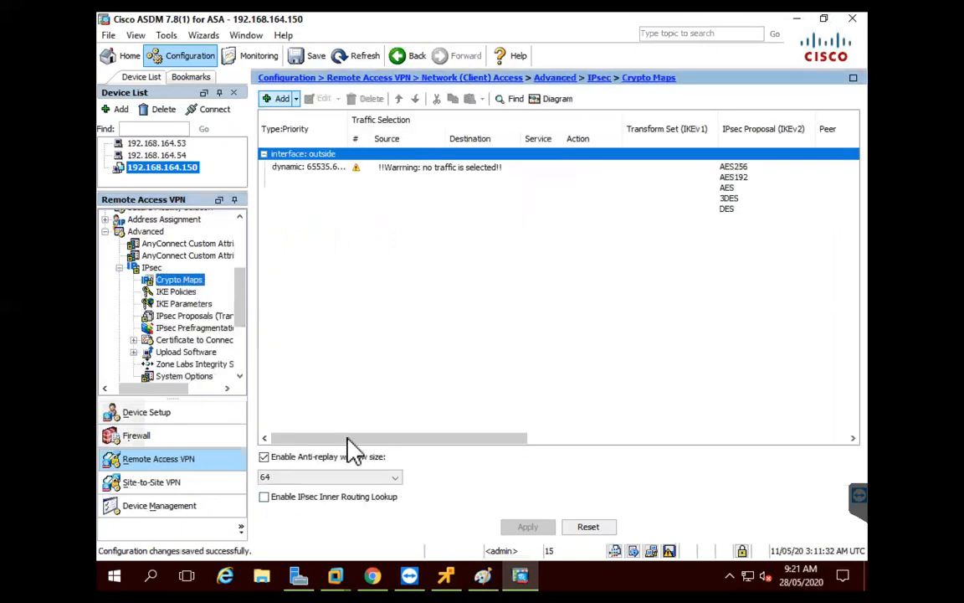
# Tick Reverse Route Enabled on the crypto map row, apply it, and go to the DNS page
pyautogui.moveTo(389, 437); pyautogui.dragTo(555, 437)
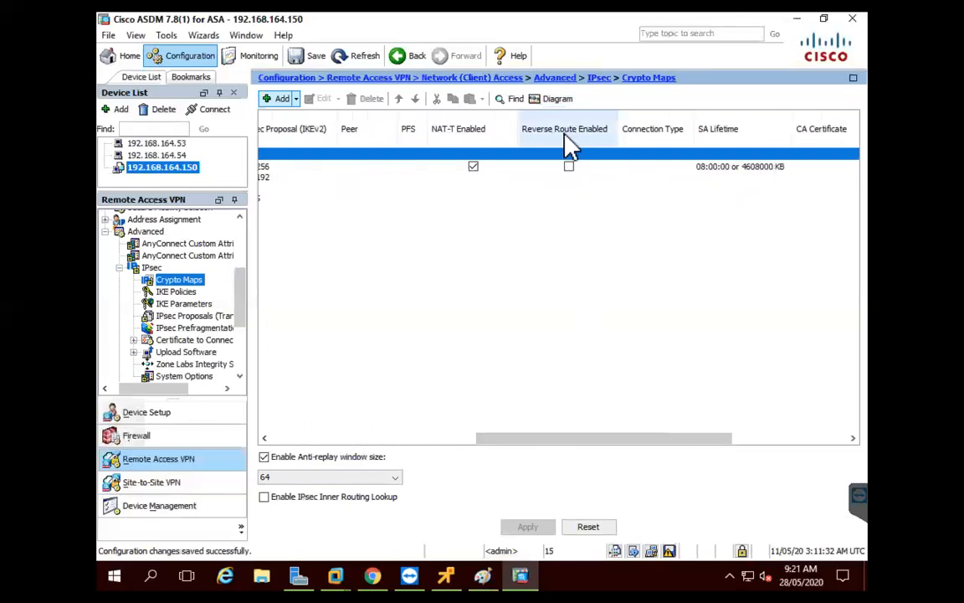
pyautogui.click(574, 170)
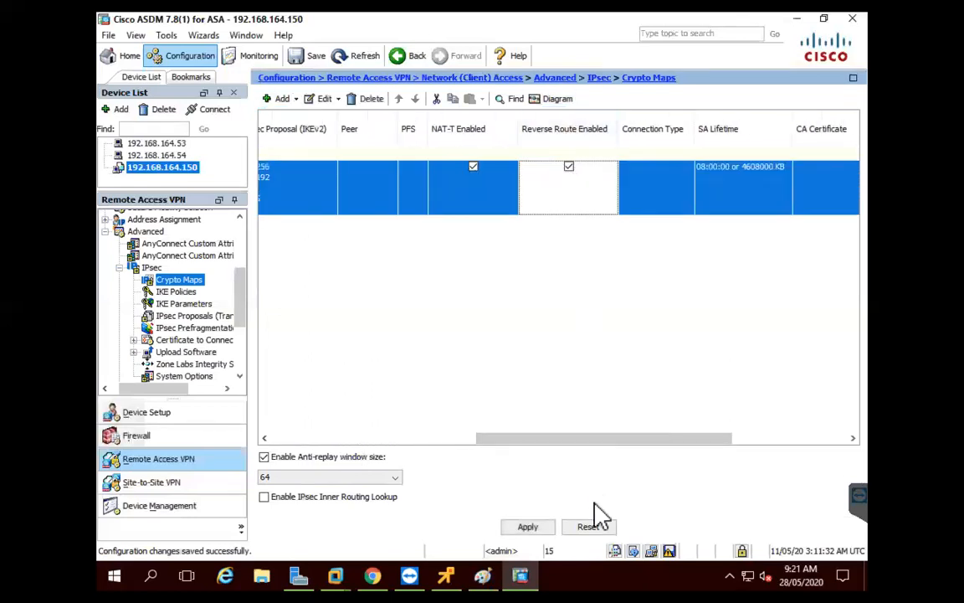
pyautogui.click(535, 527)
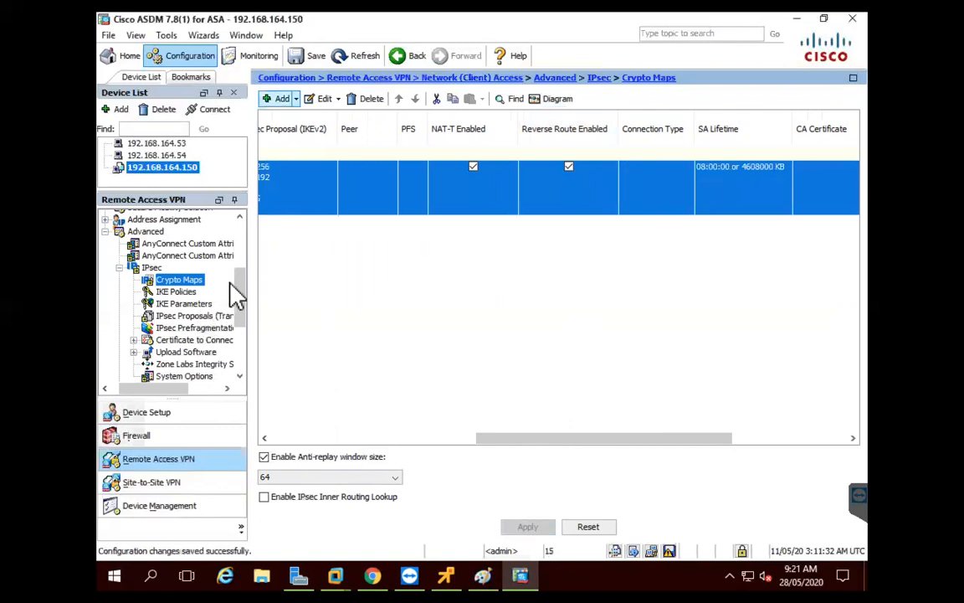
pyautogui.scroll(-3, 241, 326)
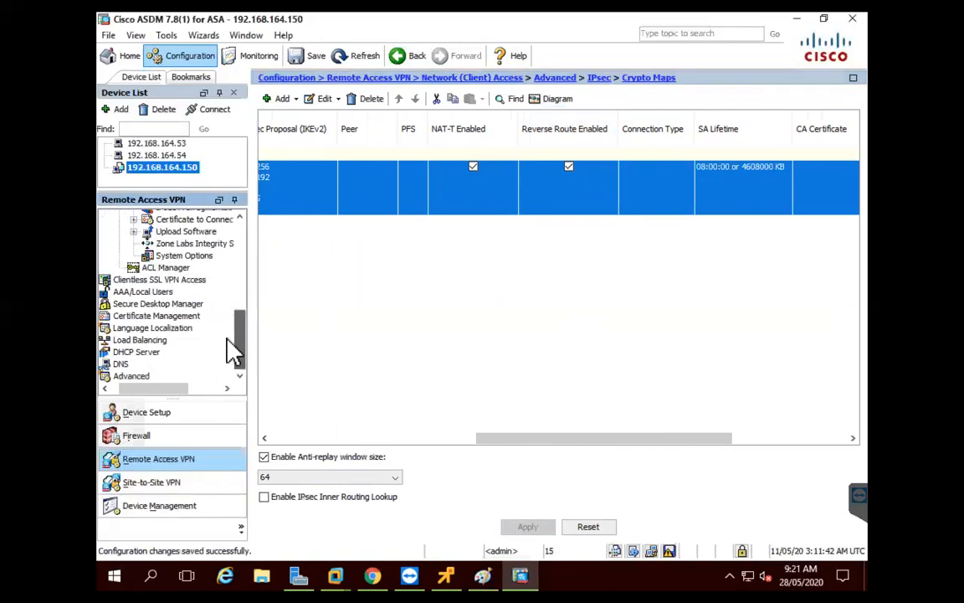
pyautogui.click(120, 364)
# Set primary DNS server 192.168.164.200 with source interface mgmt, enable DNS lookup on mgmt, and apply
pyautogui.click(404, 159)
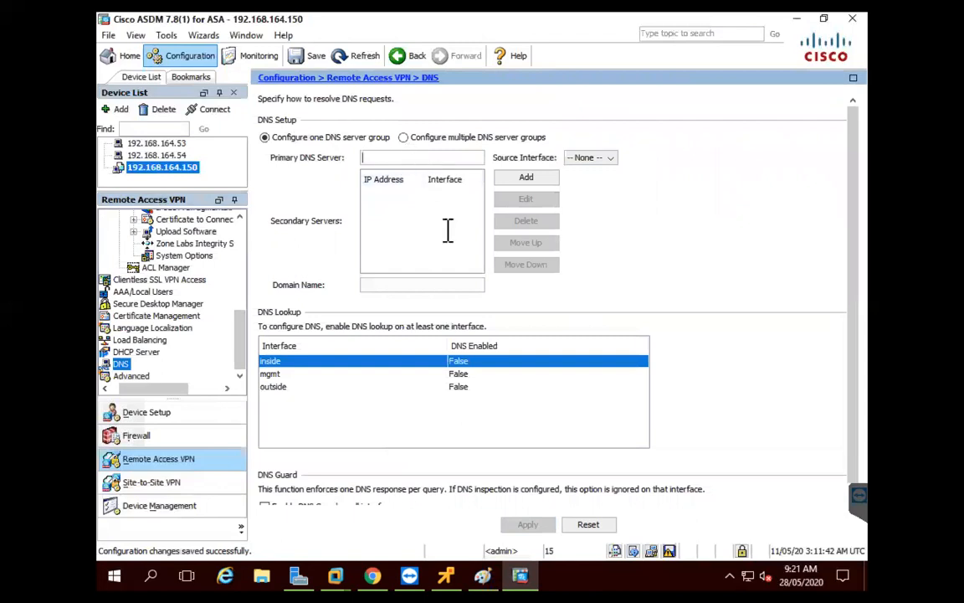
pyautogui.write('192.1')
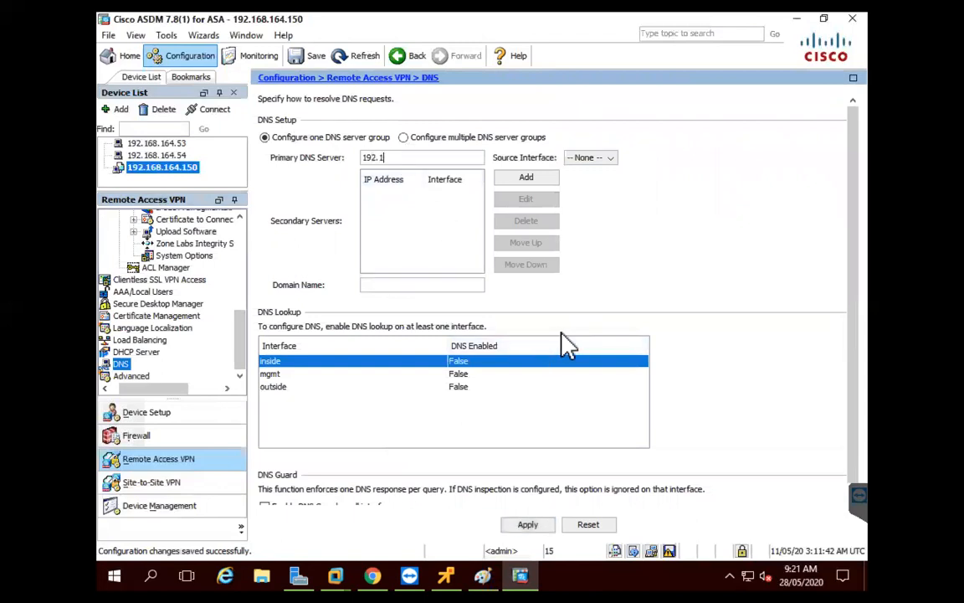
pyautogui.write('68.164.200')
pyautogui.click(608, 161)
pyautogui.click(608, 161)
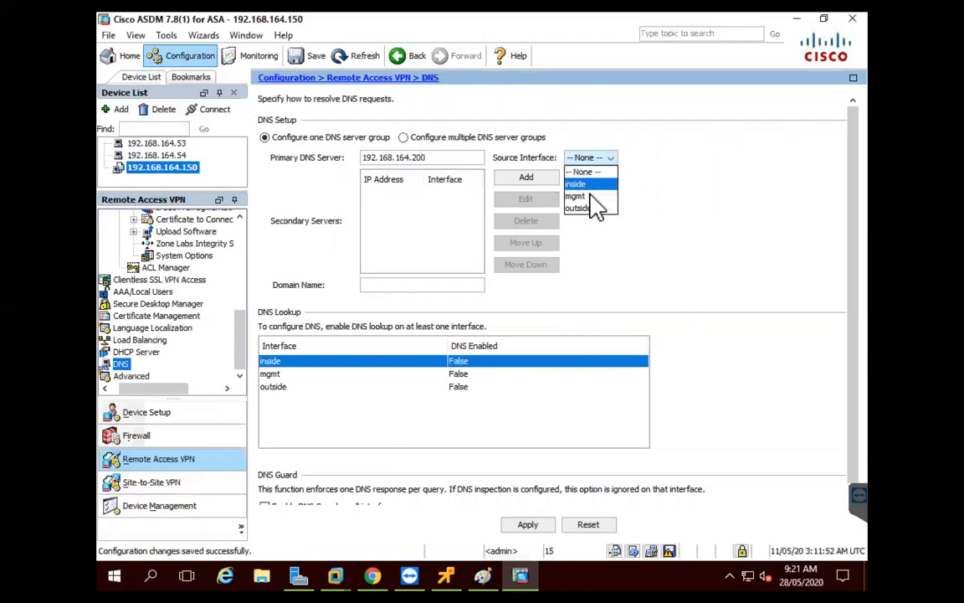
pyautogui.click(594, 193)
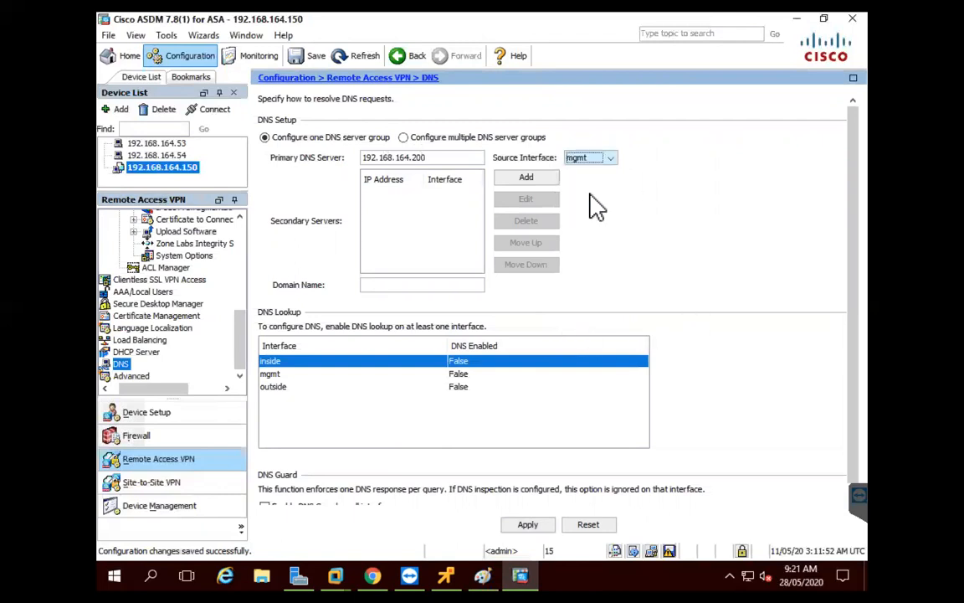
pyautogui.click(460, 374)
pyautogui.click(473, 388)
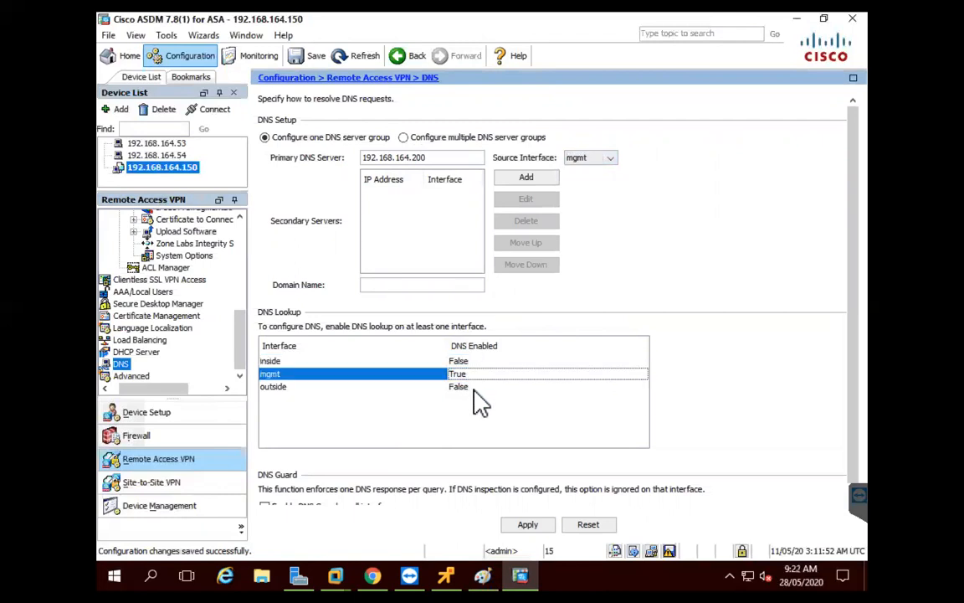
pyautogui.click(527, 525)
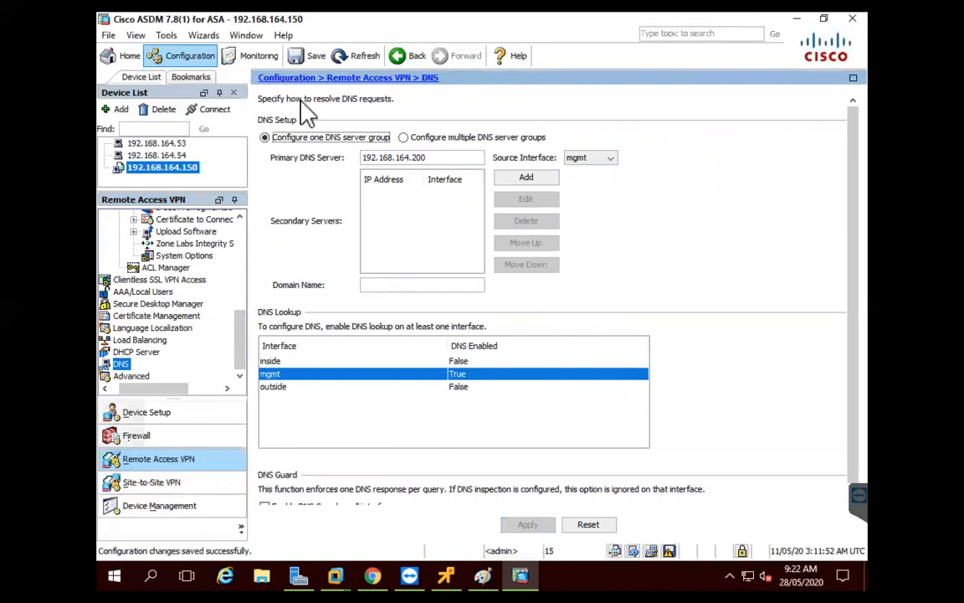
# Save the running configuration to flash, exit ASDM, and return to the browser console
pyautogui.click(310, 57)
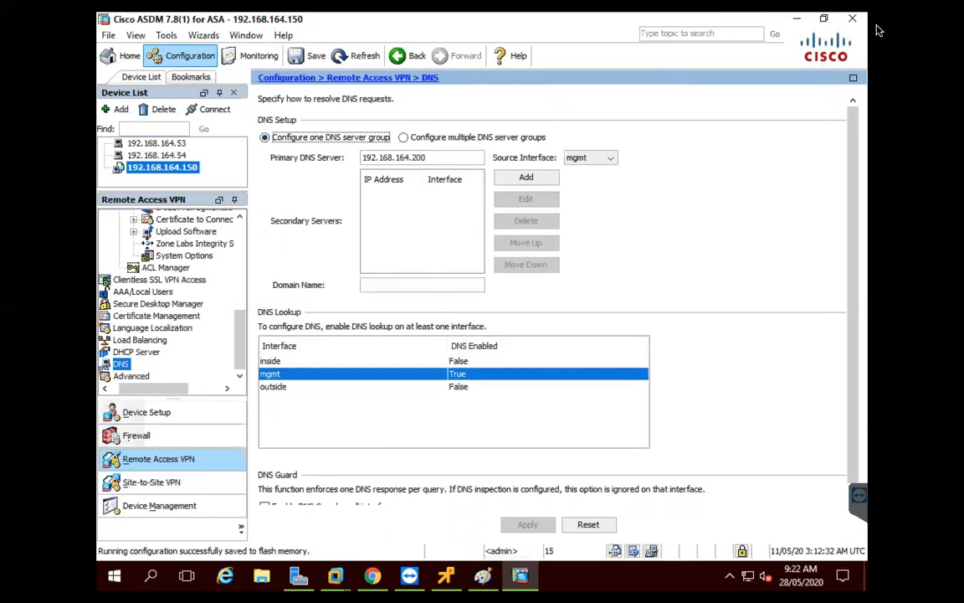
pyautogui.click(852, 19)
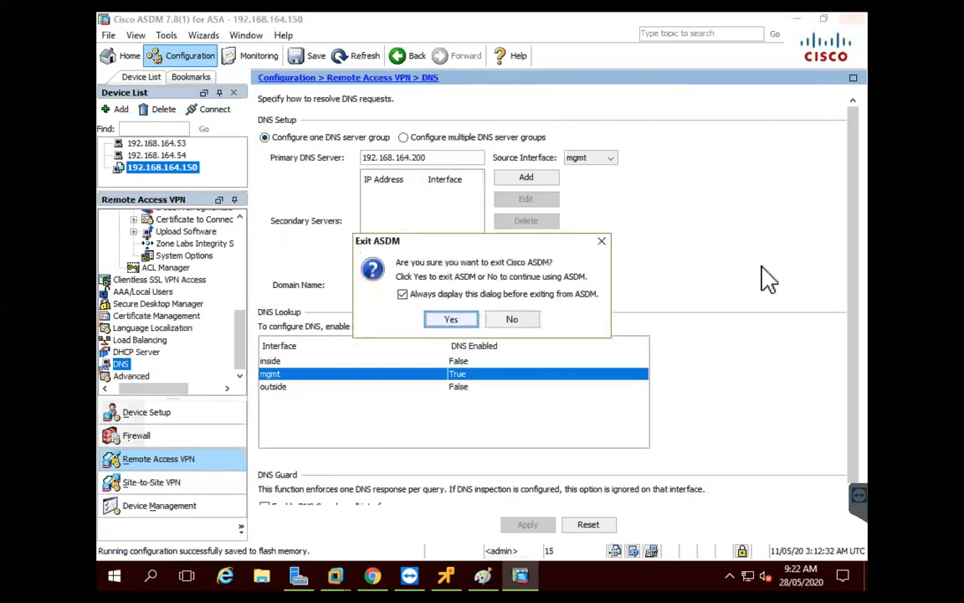
pyautogui.click(450, 319)
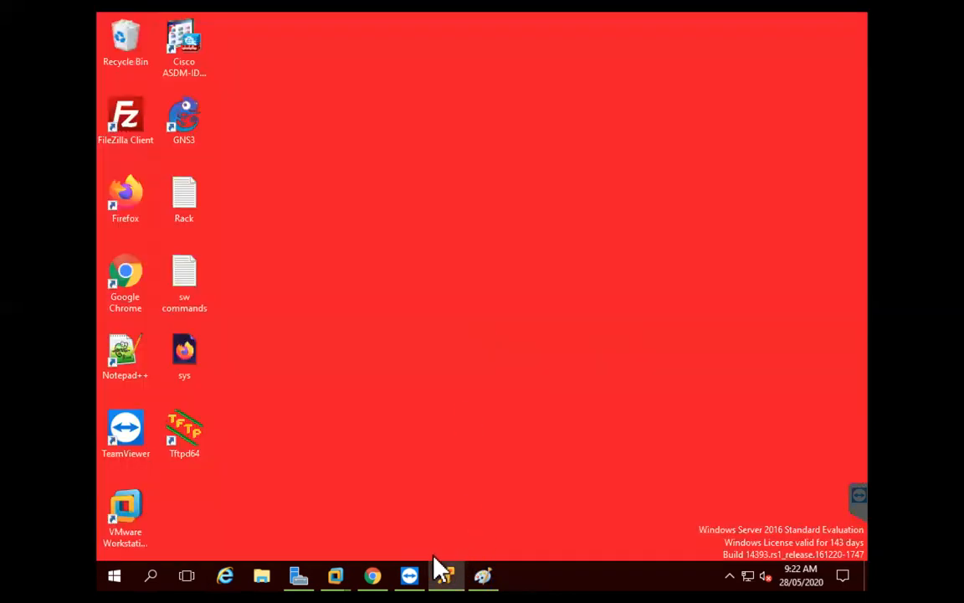
pyautogui.click(373, 572)
# On the ASA2v console, enter webvpn mode and enable WebVPN on the outside interface
pyautogui.click(467, 26)
pyautogui.click(363, 27)
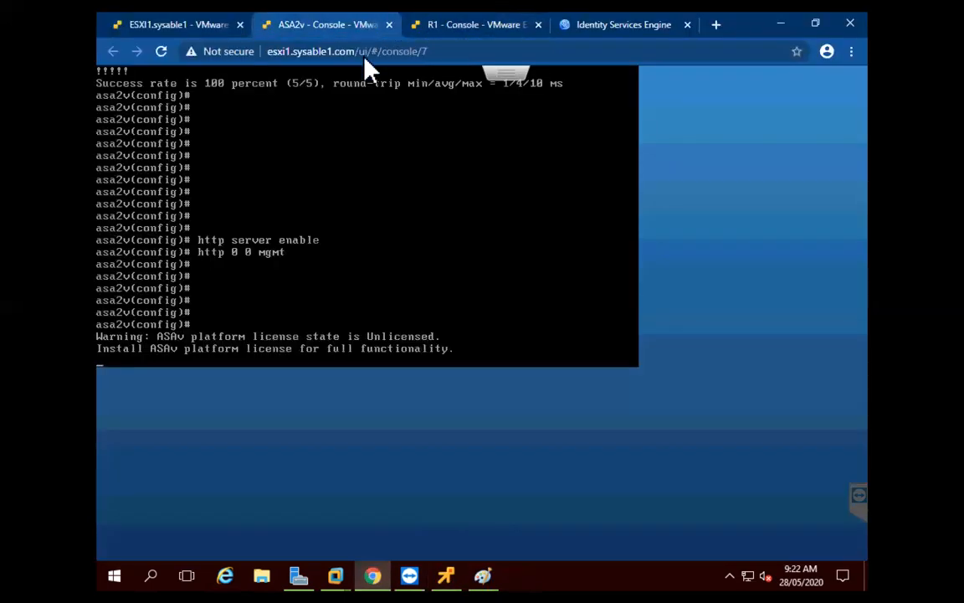
pyautogui.press('Return')
pyautogui.press('Return')
pyautogui.press('Return')
pyautogui.press('Return')
pyautogui.press('Return')
pyautogui.press('Return')
pyautogui.press('Return')
pyautogui.press('Return')
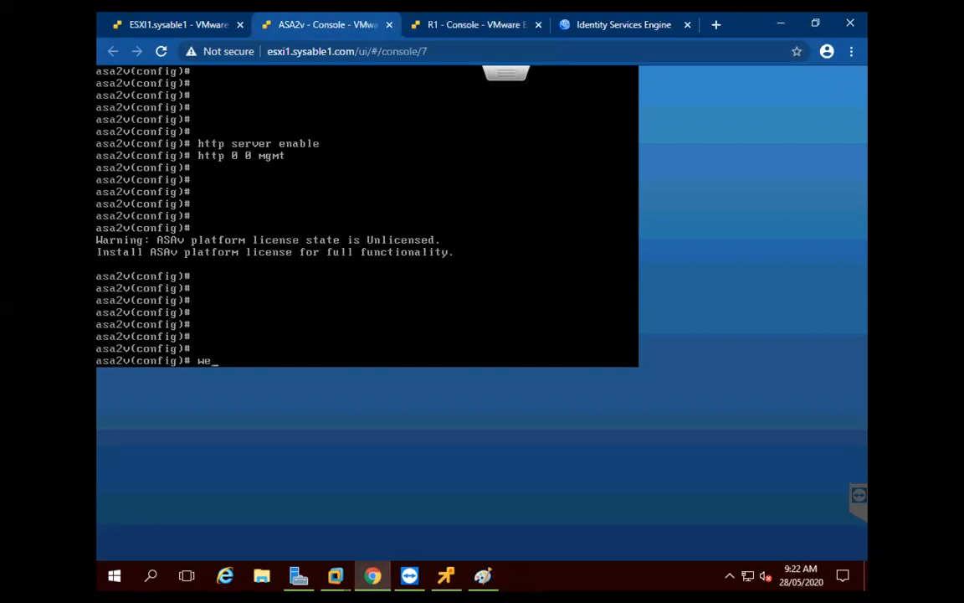
pyautogui.write('webvpn')
pyautogui.press('Return')
pyautogui.write('e')
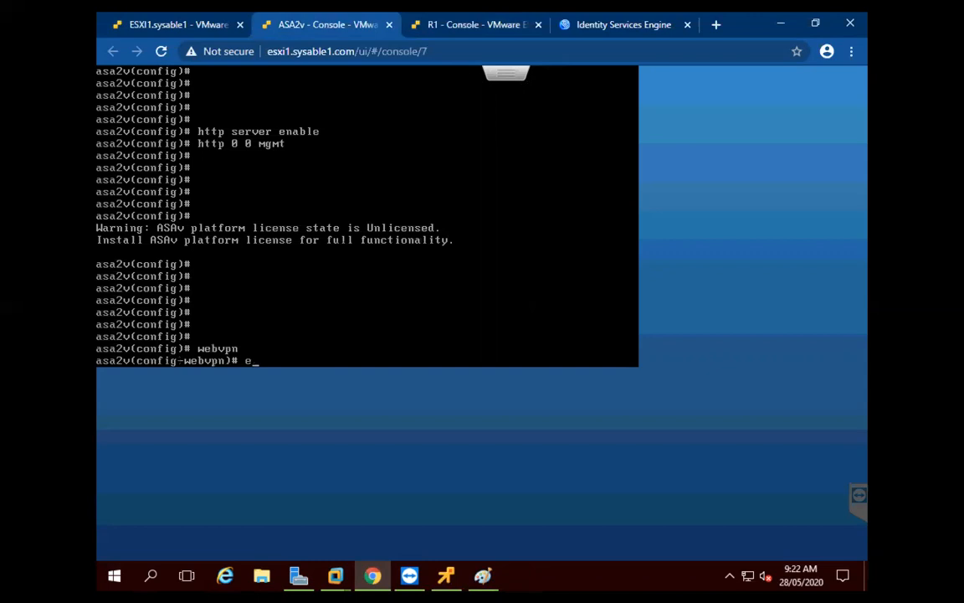
pyautogui.write('na')
pyautogui.press('Tab')
pyautogui.write('a')
pyautogui.press('Tab')
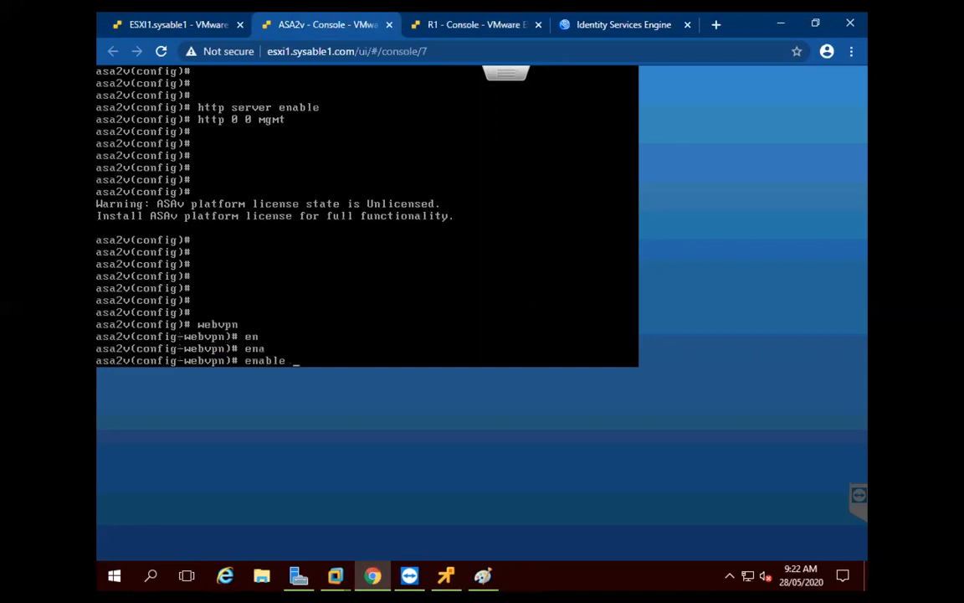
pyautogui.write('out')
pyautogui.press('Tab')
pyautogui.write('side')
pyautogui.press('Return')
# Set disk0:/anyconnect-win-4.7.00136-webdeploy-k9.pkg as the AnyConnect image
pyautogui.write('an')
pyautogui.press('Tab')
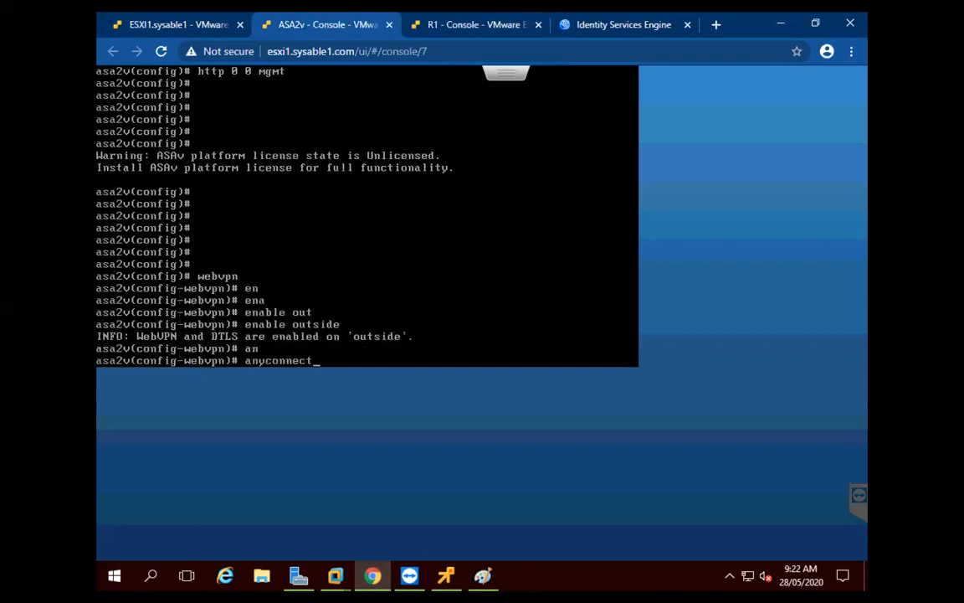
pyautogui.write('im')
pyautogui.press('Tab')
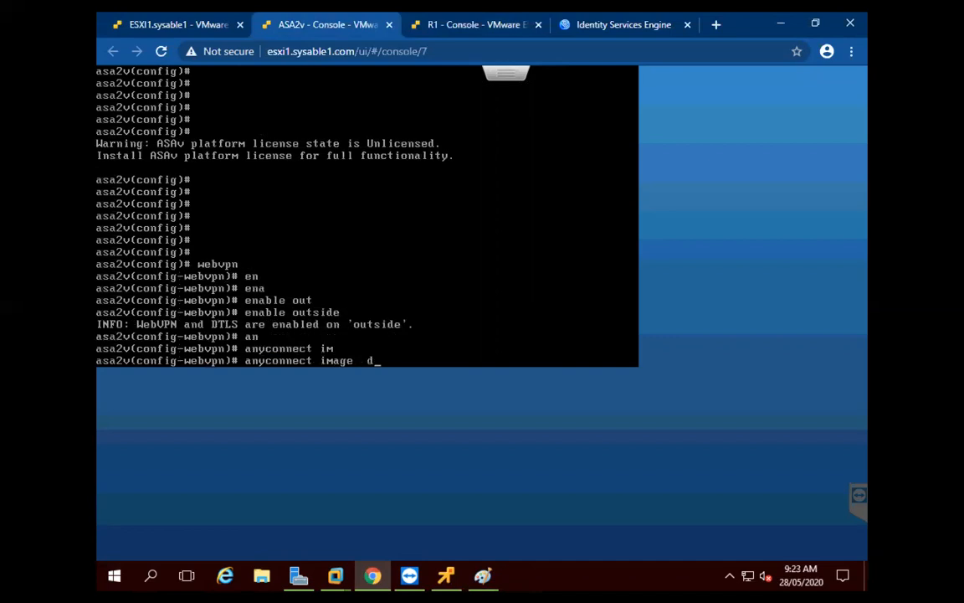
pyautogui.write('d')
pyautogui.press('Tab')
pyautogui.write('/abn')
pyautogui.press('Tab')
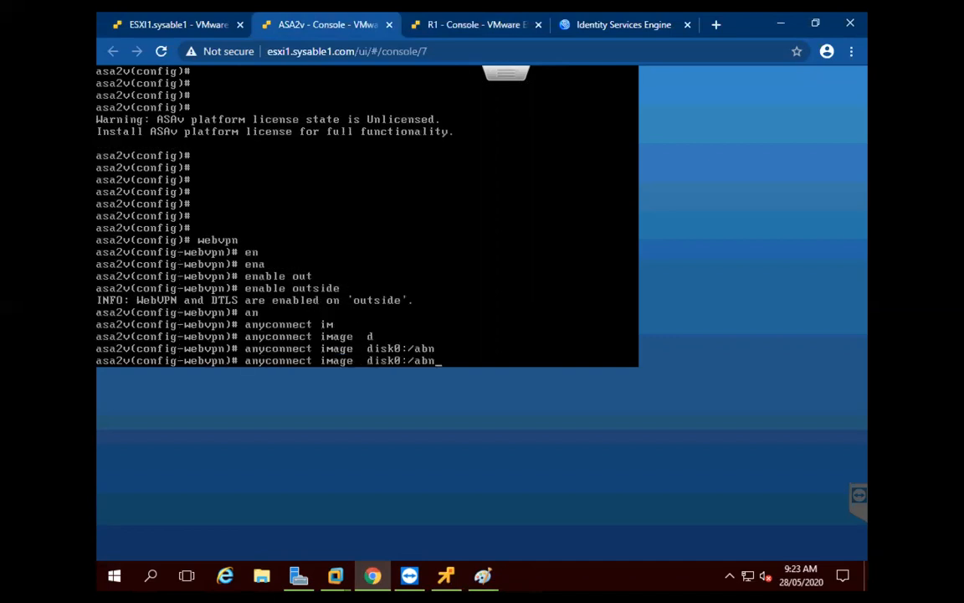
pyautogui.press('Tab')
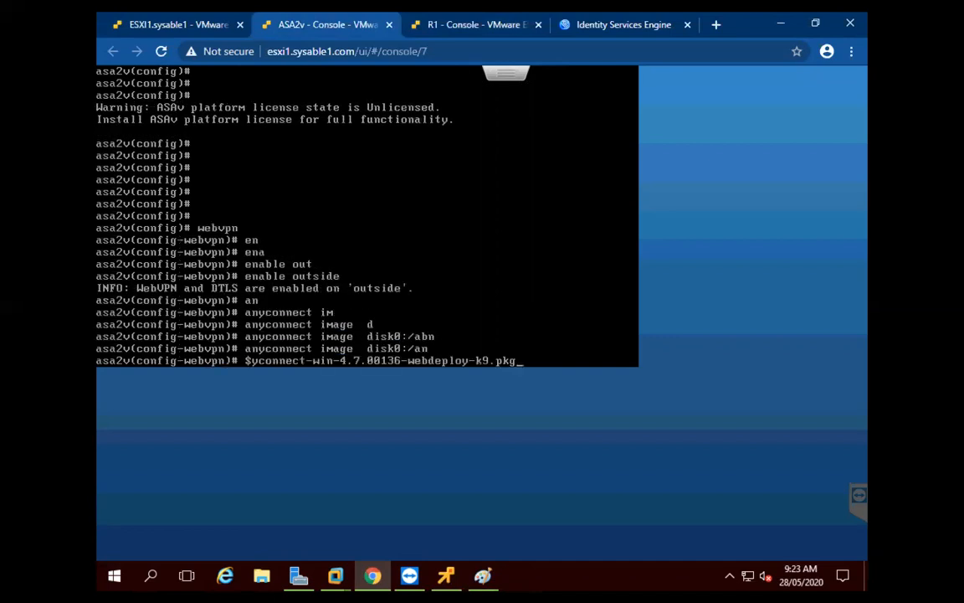
pyautogui.press('Return')
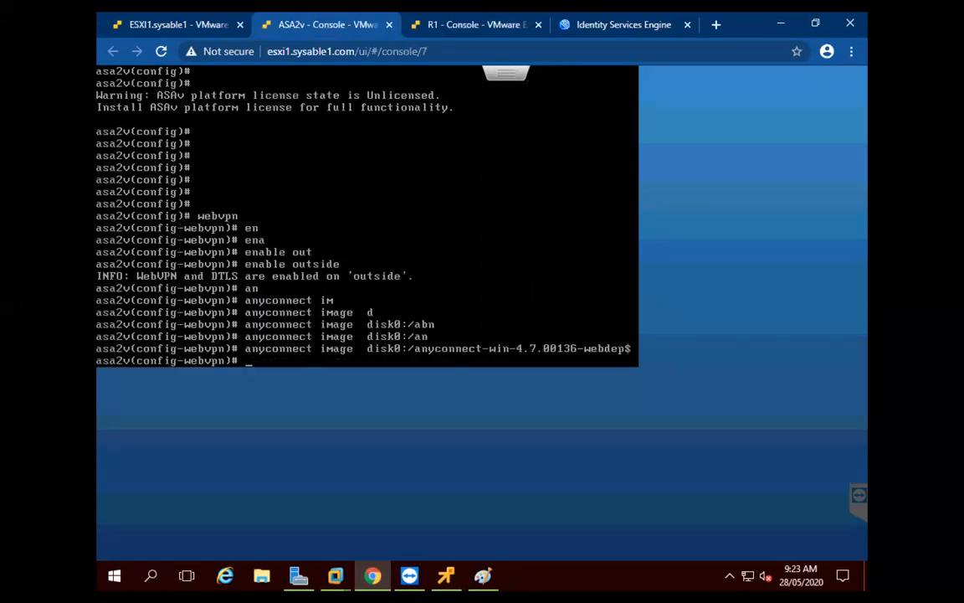
# Run anyconnect enable and exit WebVPN configuration mode
pyautogui.press('Tab')
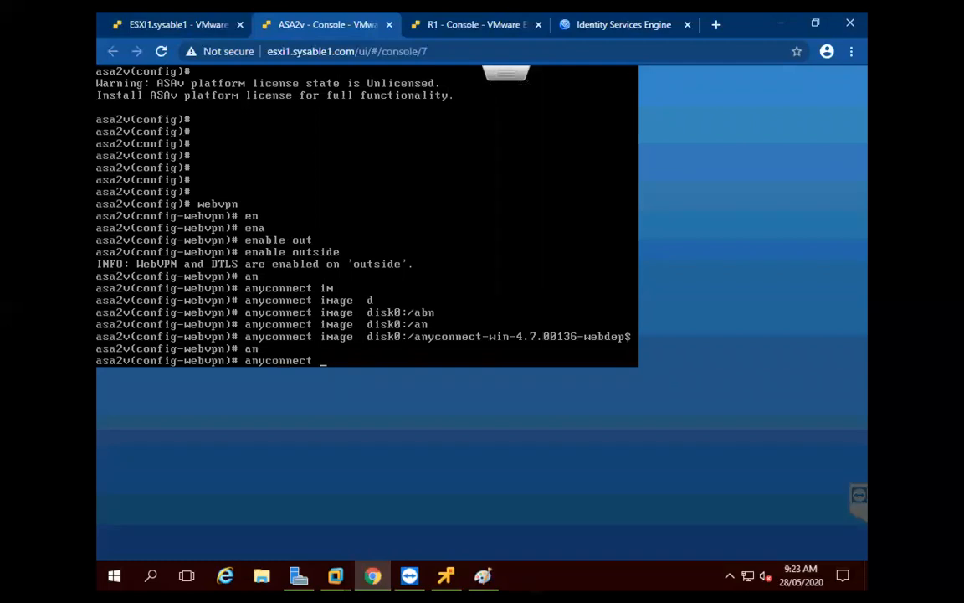
pyautogui.write('en')
pyautogui.press('Tab')
pyautogui.press('Return')
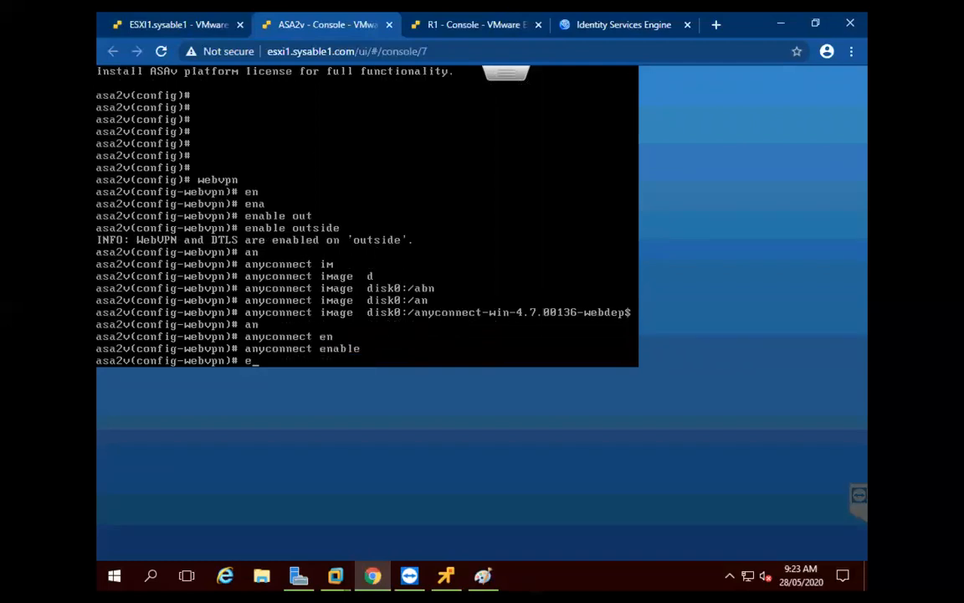
pyautogui.write('exit')
pyautogui.press('Return')
pyautogui.press('Return')
pyautogui.press('Return')
pyautogui.press('Return')
pyautogui.press('Return')
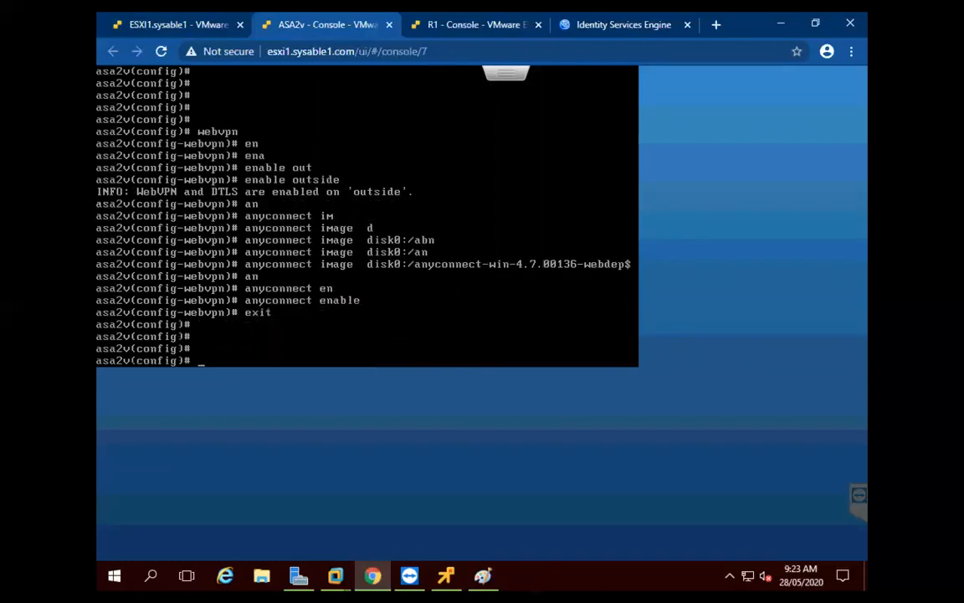
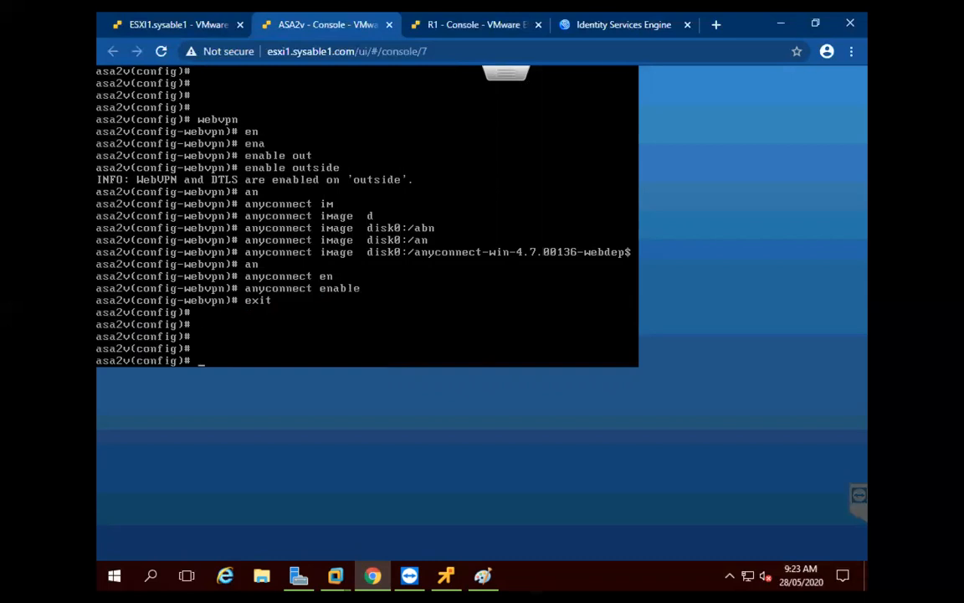
# Switch the ESXi Host Client view from ASA2v to the R1 router console
pyautogui.click(452, 33)
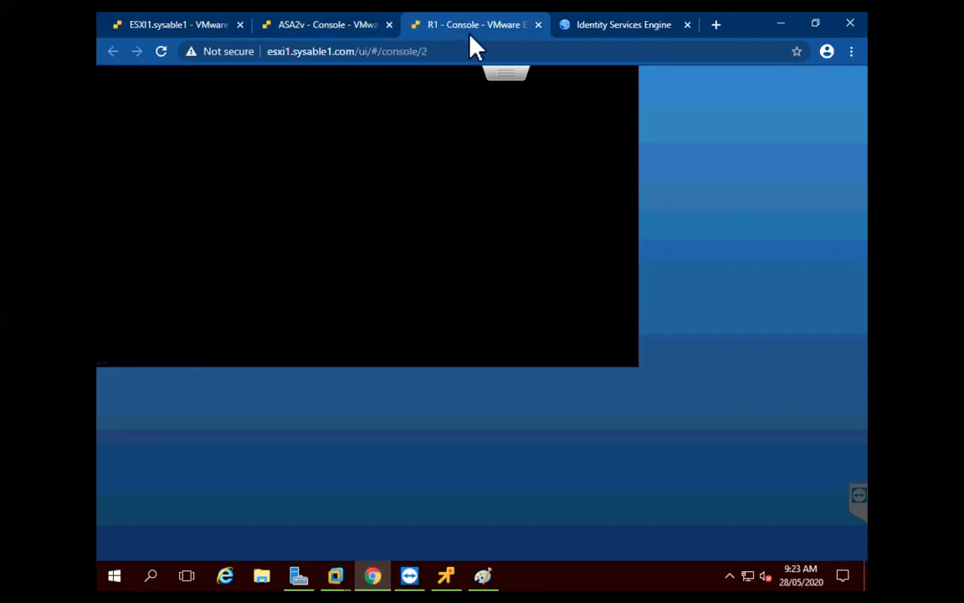
# Log in to the Cisco ISE admin portal with the admin credentials
pyautogui.click(626, 25)
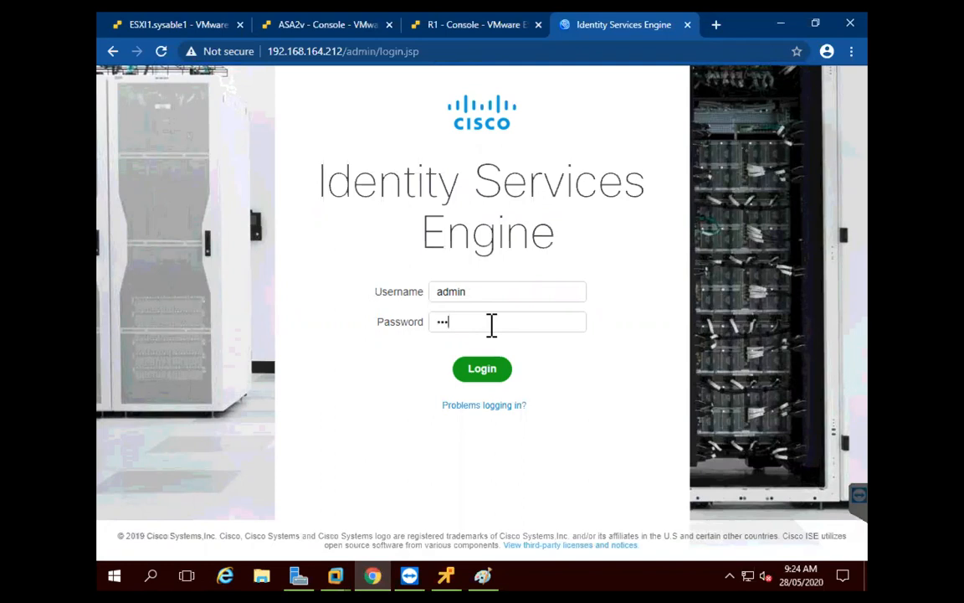
pyautogui.press('Return')
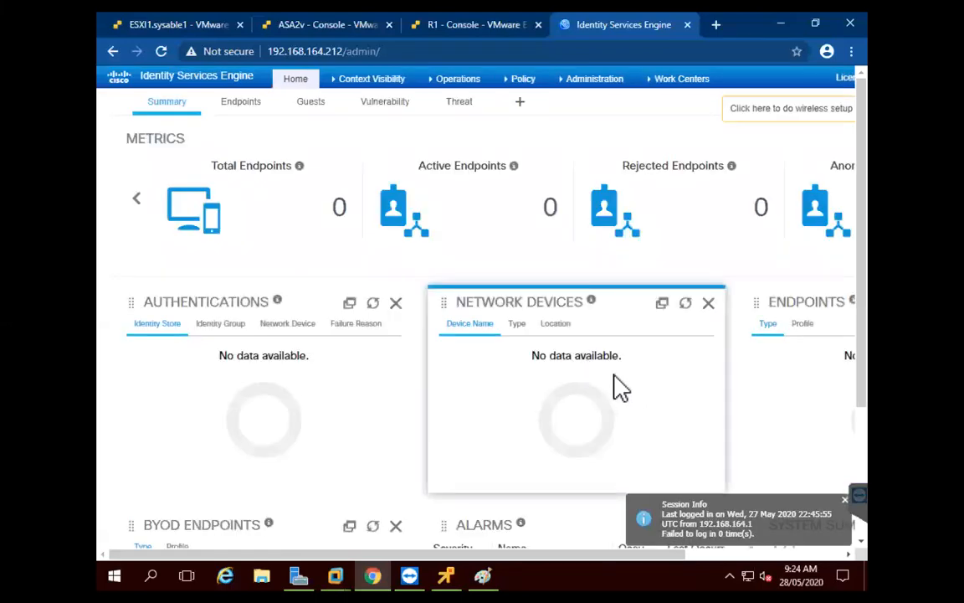
# Open the Profiling Configuration of node ISE under Administration > System > Deployment
pyautogui.click(845, 501)
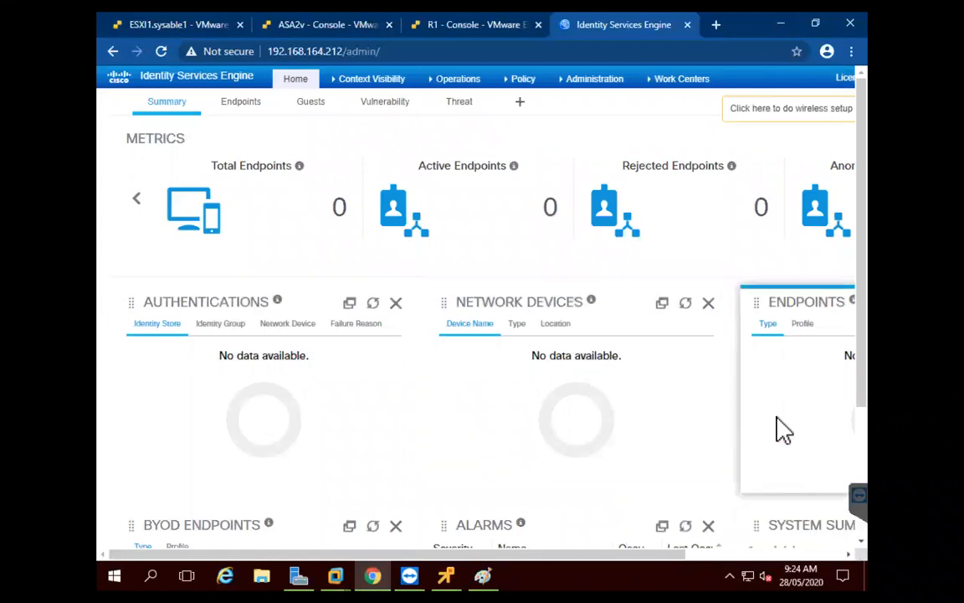
pyautogui.moveTo(596, 84)
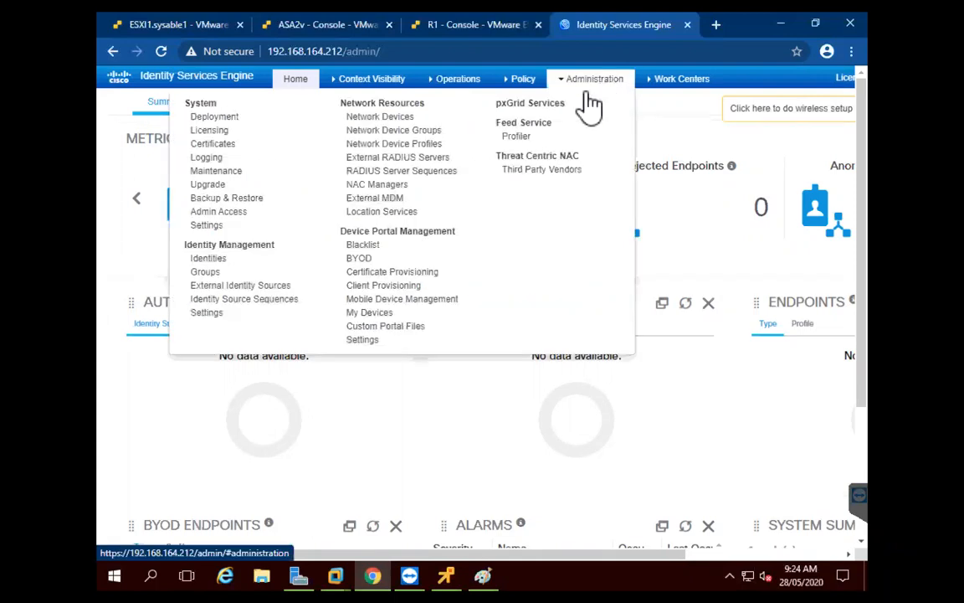
pyautogui.click(246, 119)
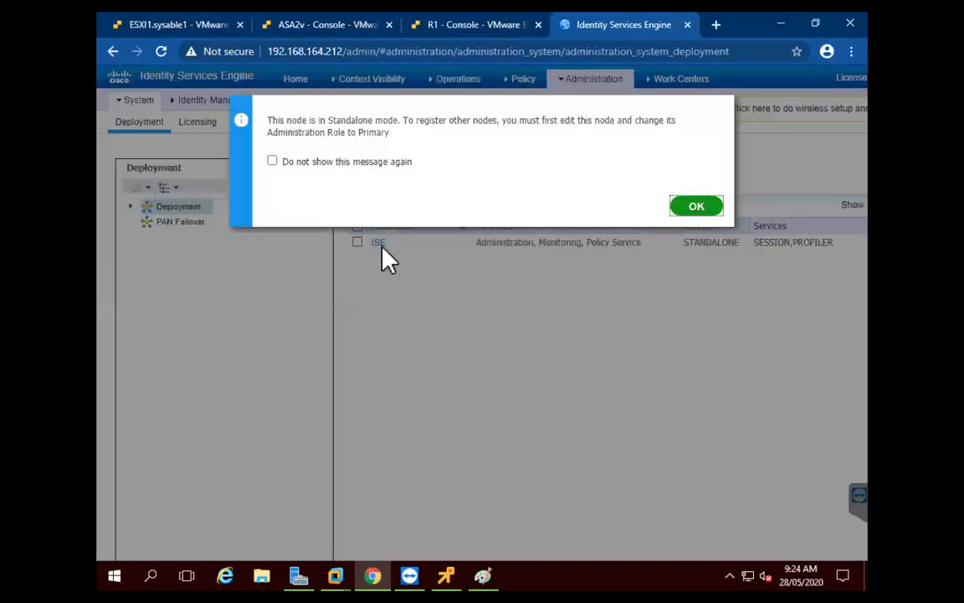
pyautogui.click(693, 213)
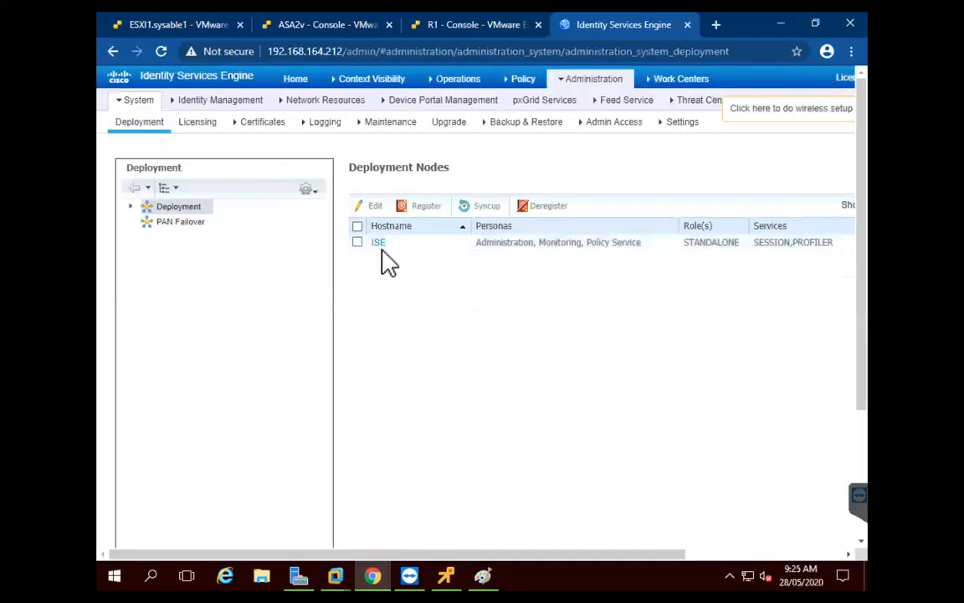
pyautogui.click(378, 242)
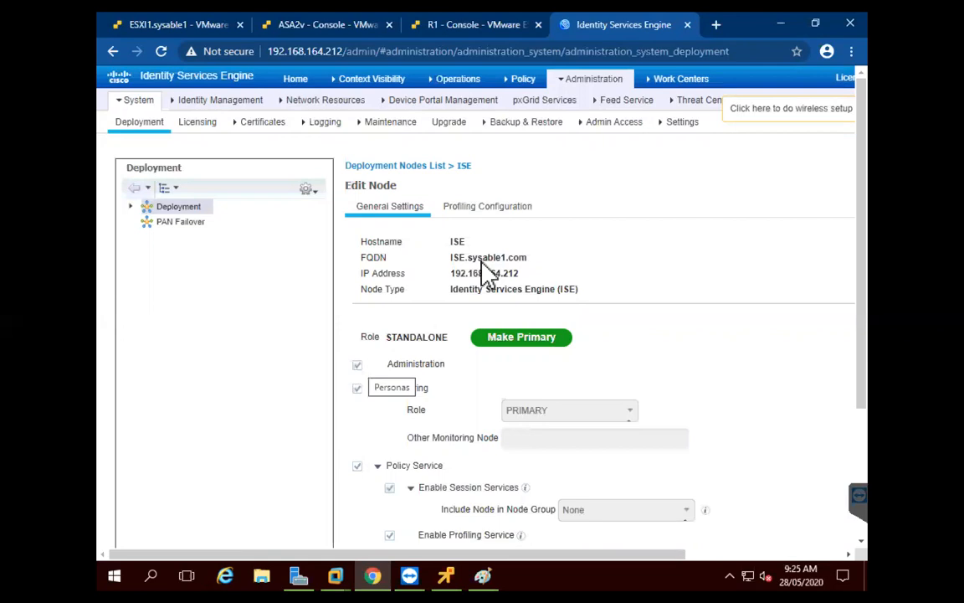
pyautogui.click(493, 210)
# Untick the DHCP, RADIUS, NMAP, SNMPQUERY and Active Directory probes and save the node
pyautogui.click(368, 270)
pyautogui.click(368, 343)
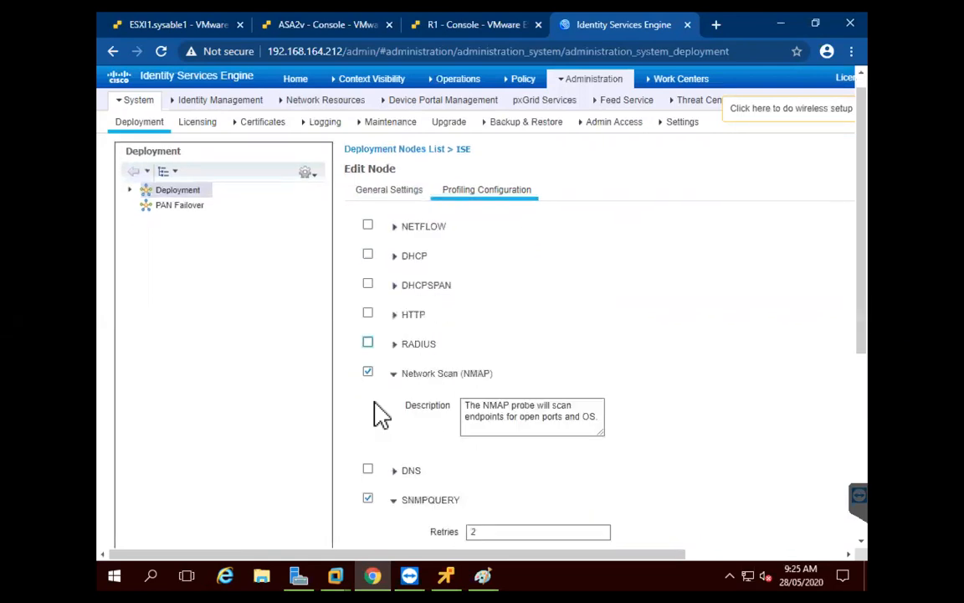
pyautogui.click(368, 372)
pyautogui.click(368, 431)
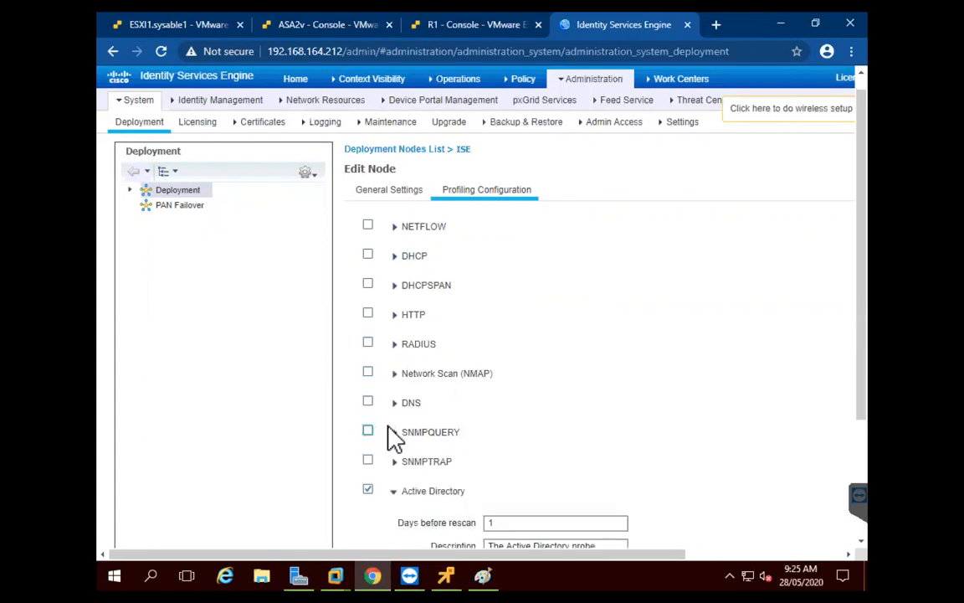
pyautogui.click(368, 488)
pyautogui.scroll(-3, 426, 460)
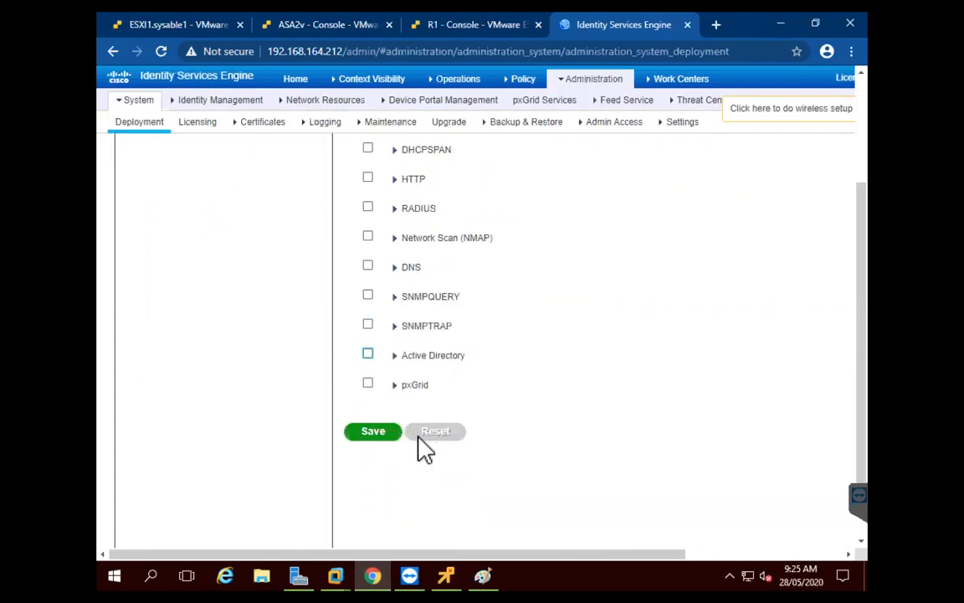
pyautogui.click(373, 400)
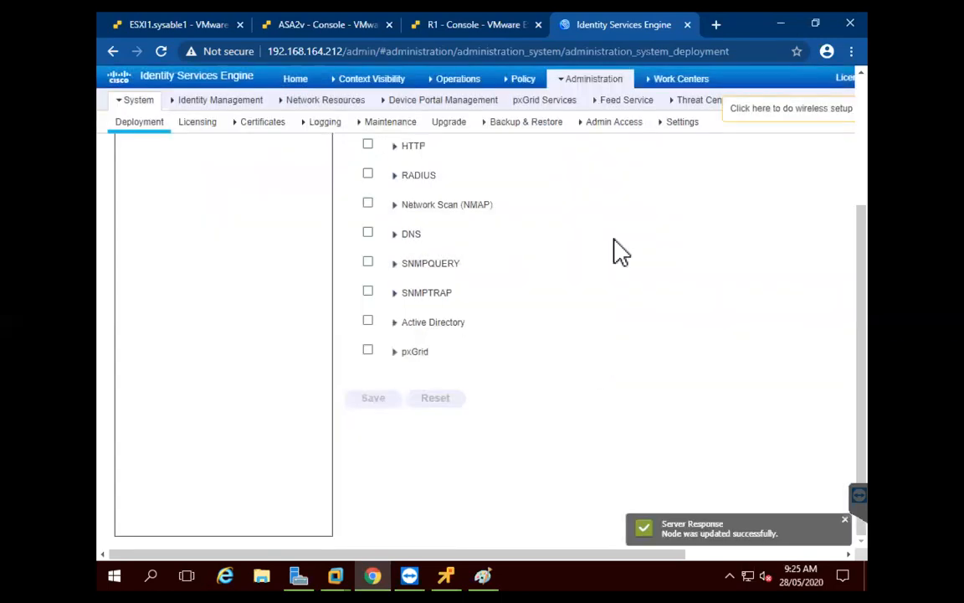
pyautogui.moveTo(584, 85)
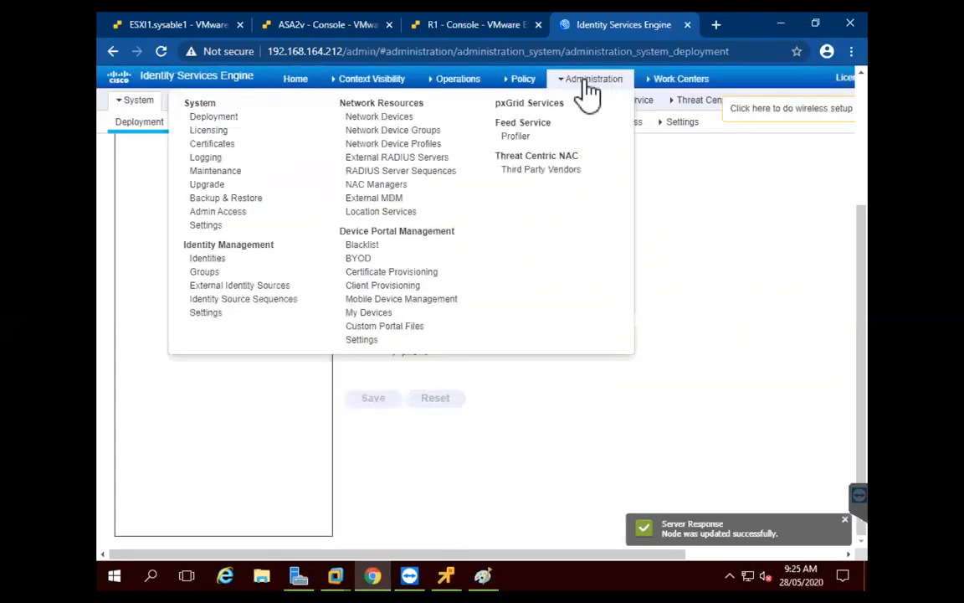
# In the admin Password Policy, drop the admin-name, lowercase and uppercase requirements
pyautogui.click(223, 212)
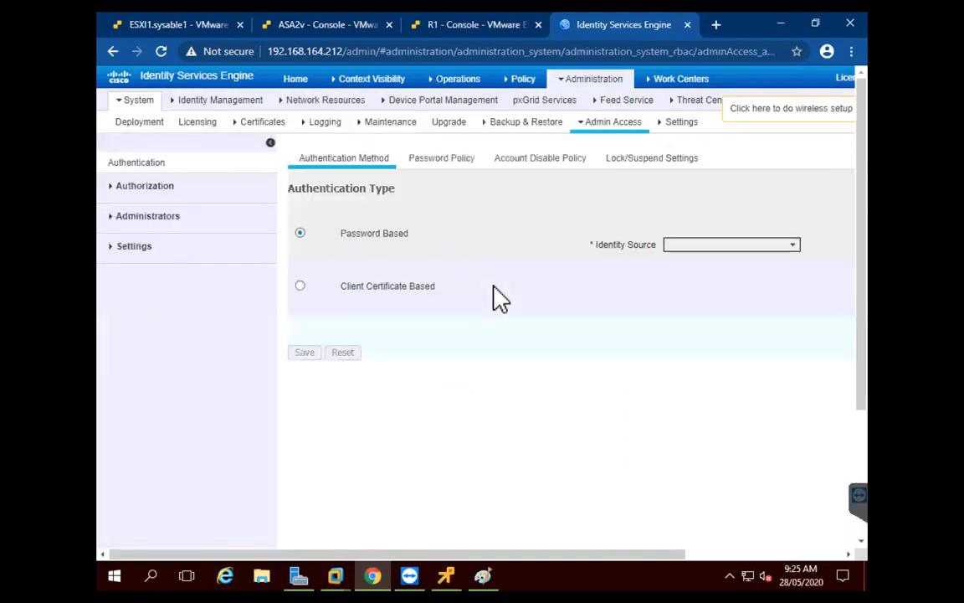
pyautogui.click(431, 161)
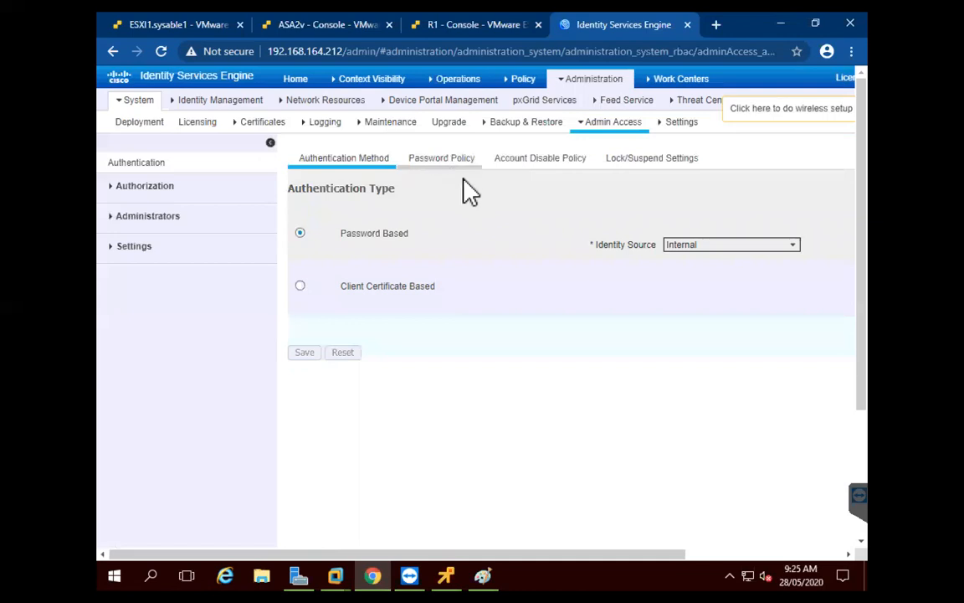
pyautogui.click(321, 269)
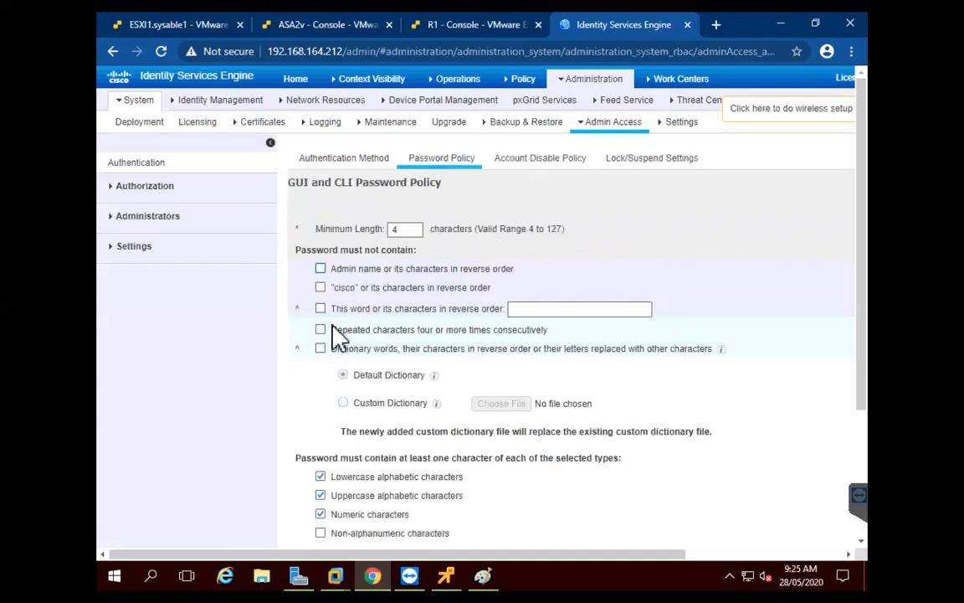
pyautogui.click(320, 476)
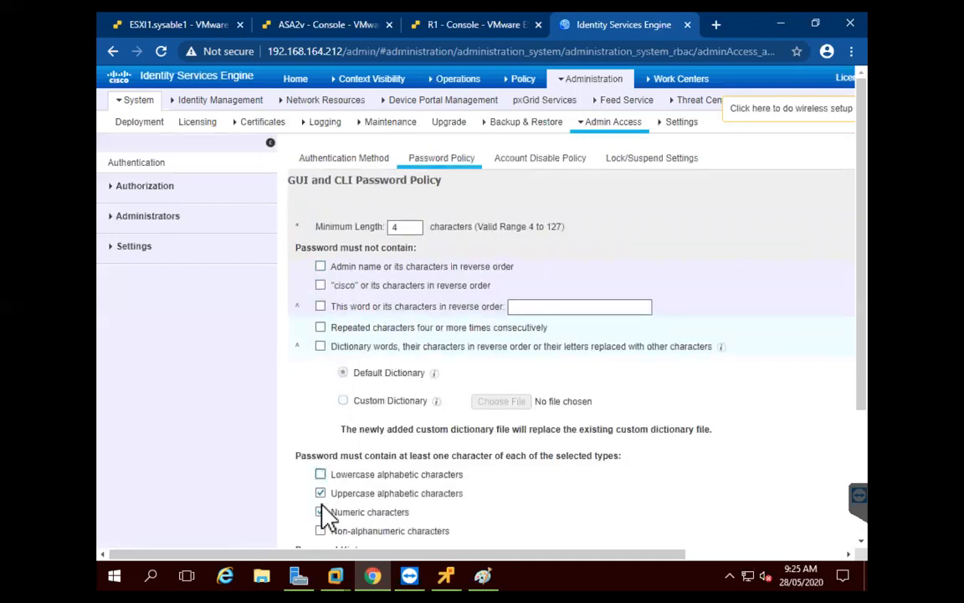
pyautogui.click(321, 494)
# Turn off password history and password expiry, and save the admin password policy
pyautogui.scroll(-3, 363, 491)
pyautogui.click(320, 378)
pyautogui.click(321, 461)
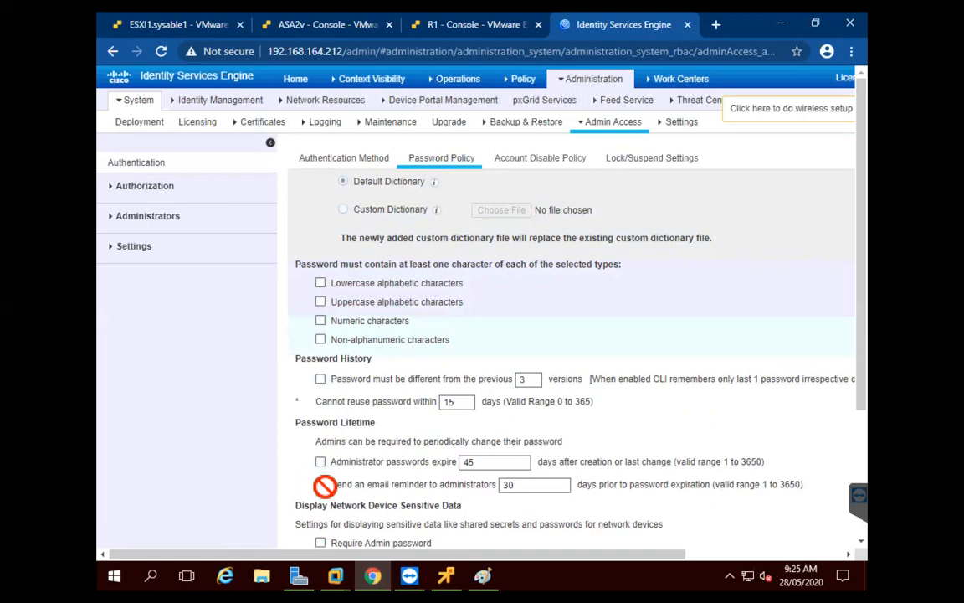
pyautogui.scroll(-1, 377, 443)
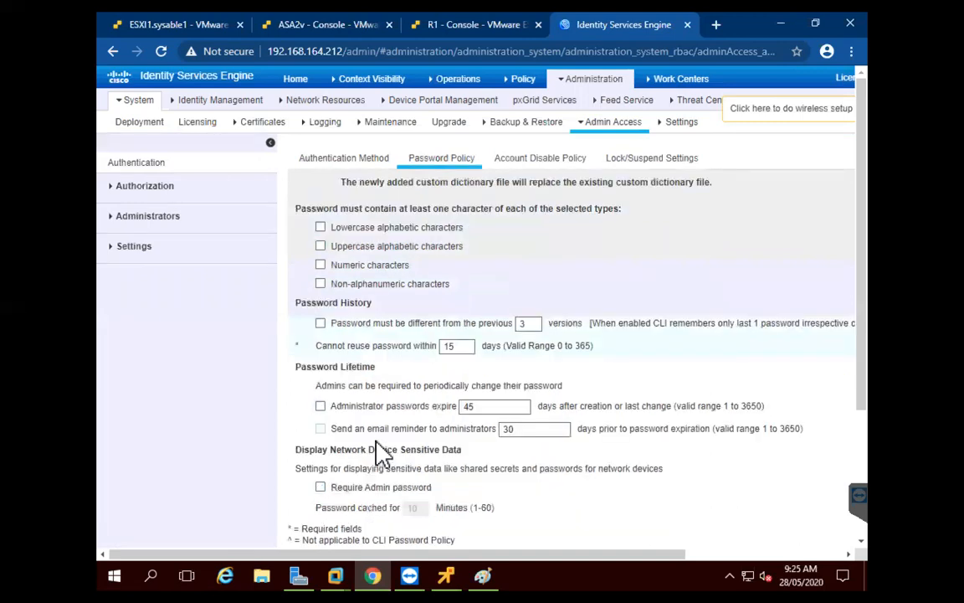
pyautogui.scroll(-3, 377, 452)
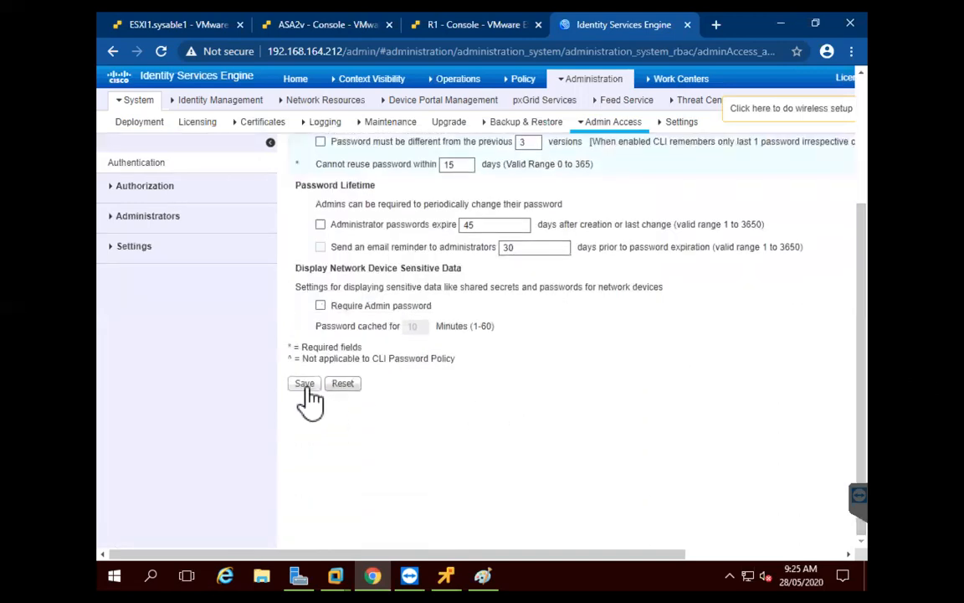
pyautogui.click(305, 385)
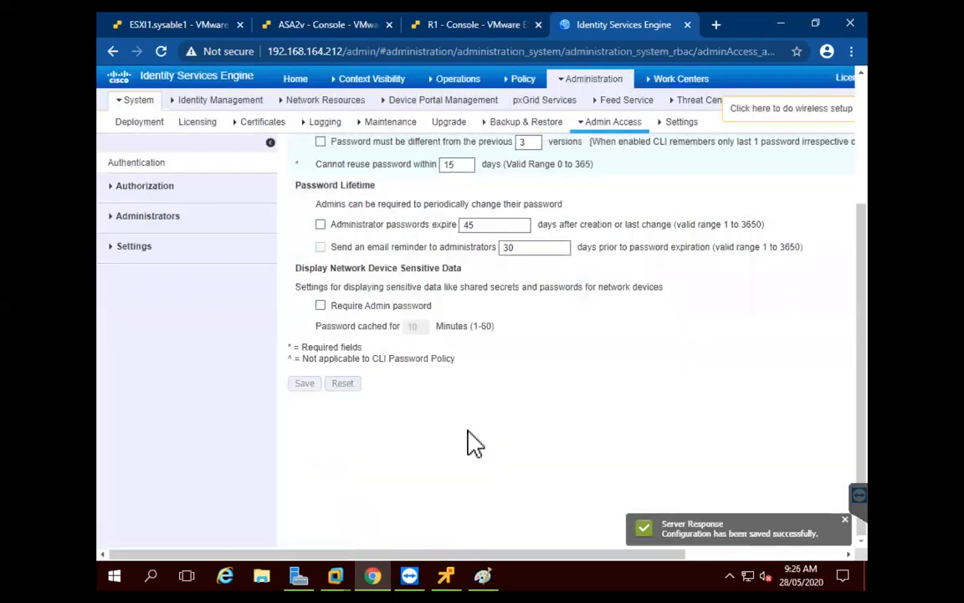
pyautogui.click(591, 84)
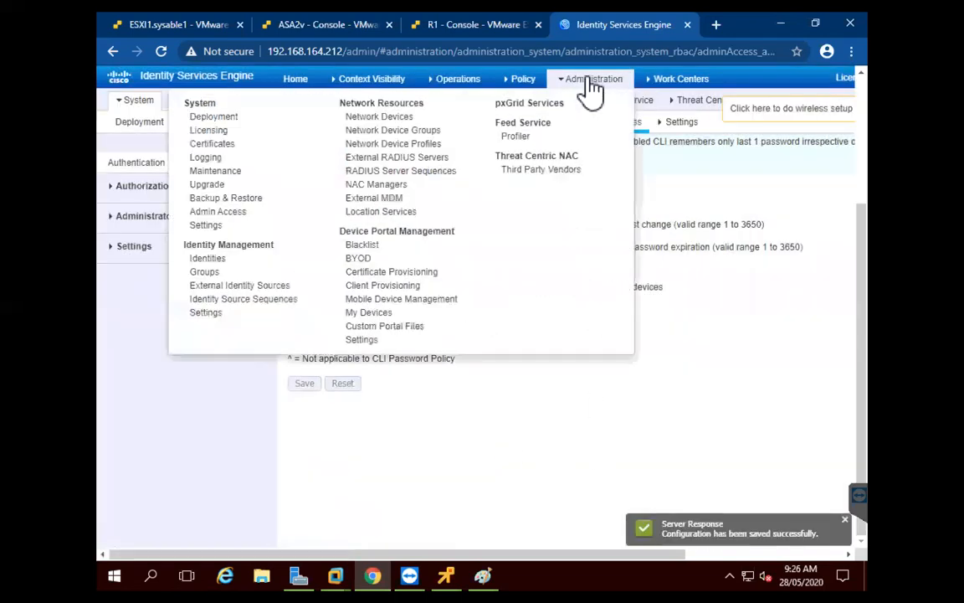
# Edit the EAP-FAST authority identity description to start with 'IS' and save the EAP-FAST settings
pyautogui.click(216, 226)
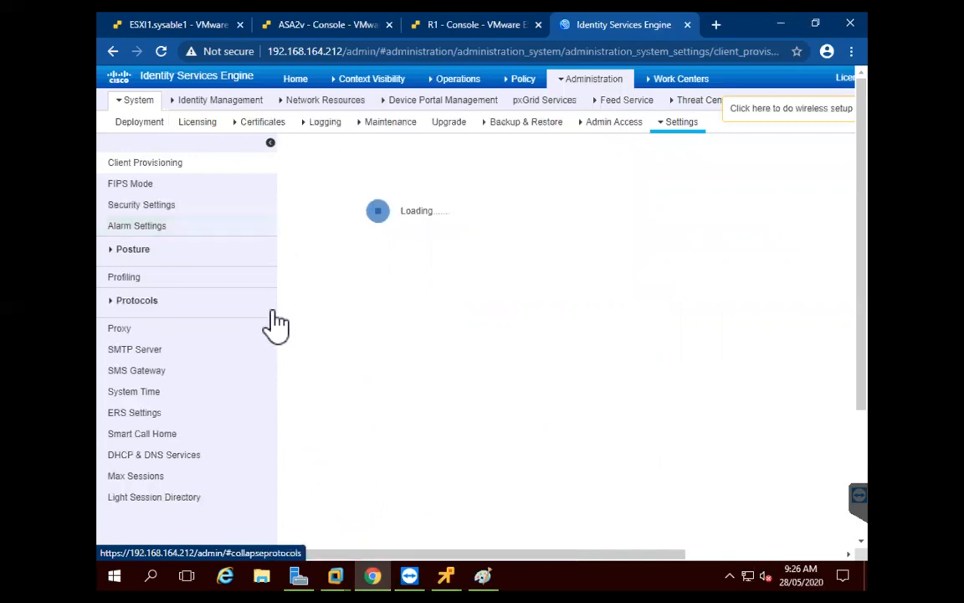
pyautogui.click(109, 300)
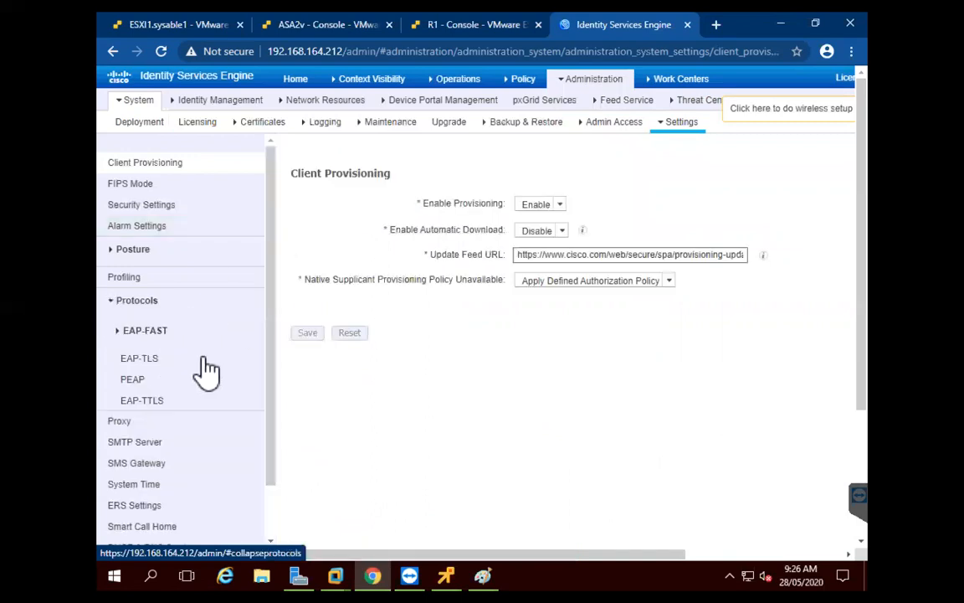
pyautogui.click(124, 335)
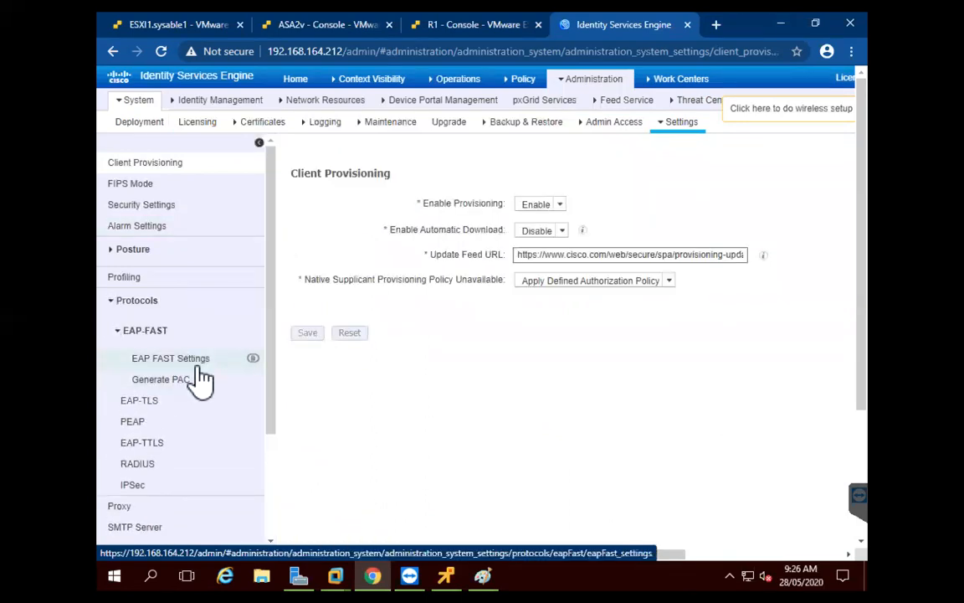
pyautogui.click(199, 366)
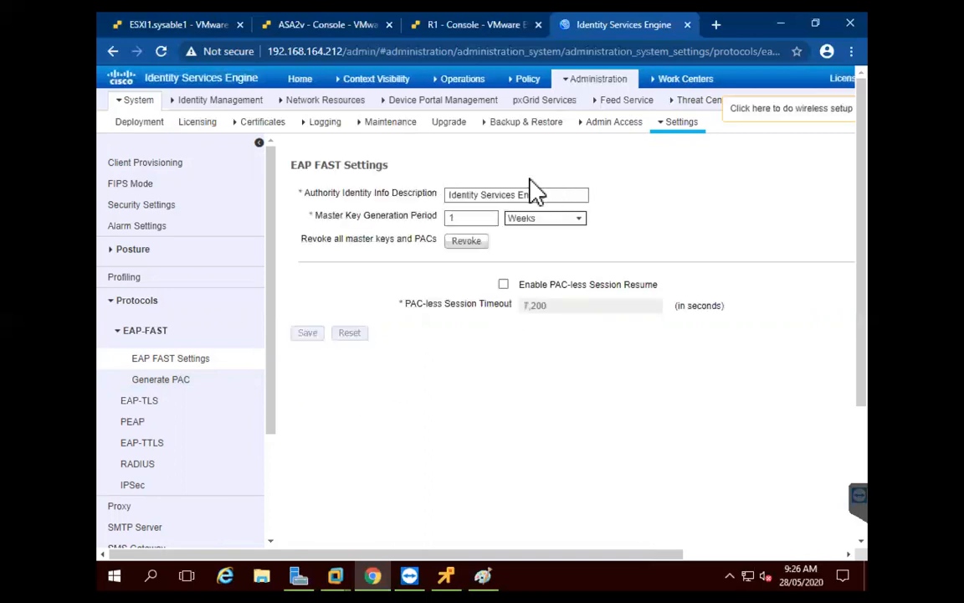
pyautogui.moveTo(555, 193); pyautogui.dragTo(443, 199)
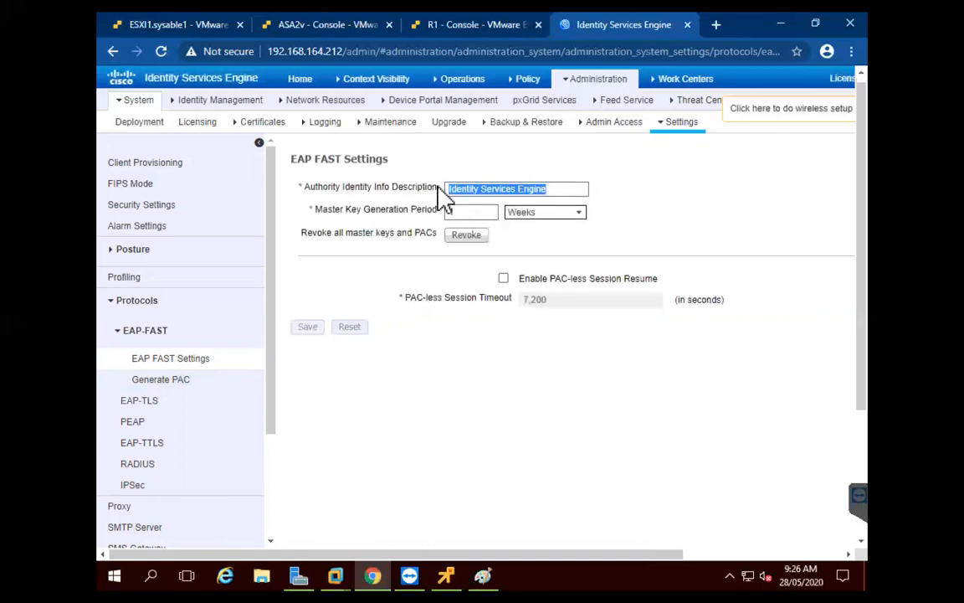
pyautogui.write('ISE')
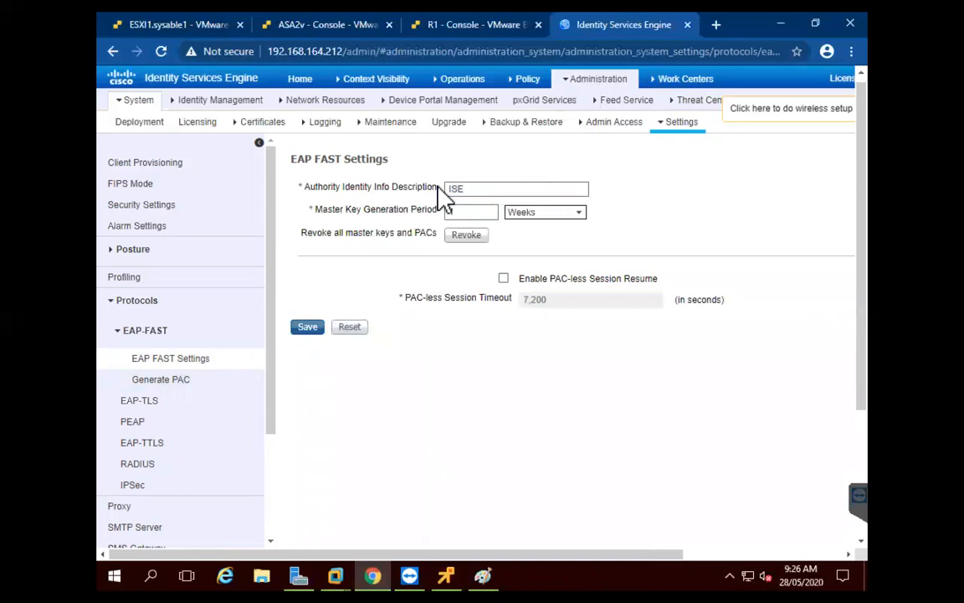
pyautogui.click(308, 327)
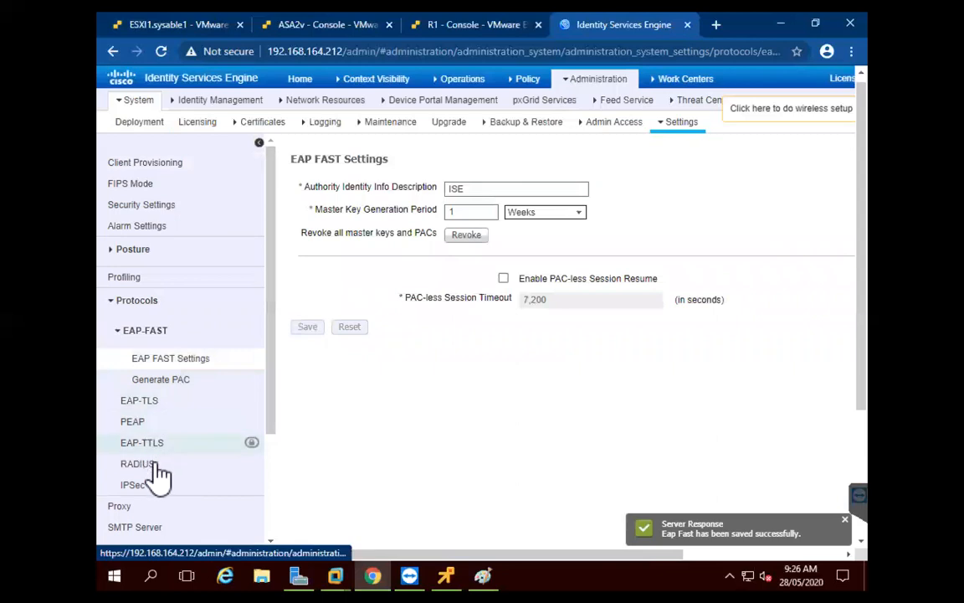
# Disable suppression of repeated failed clients and repeated successful authentications, and save RADIUS settings
pyautogui.click(155, 474)
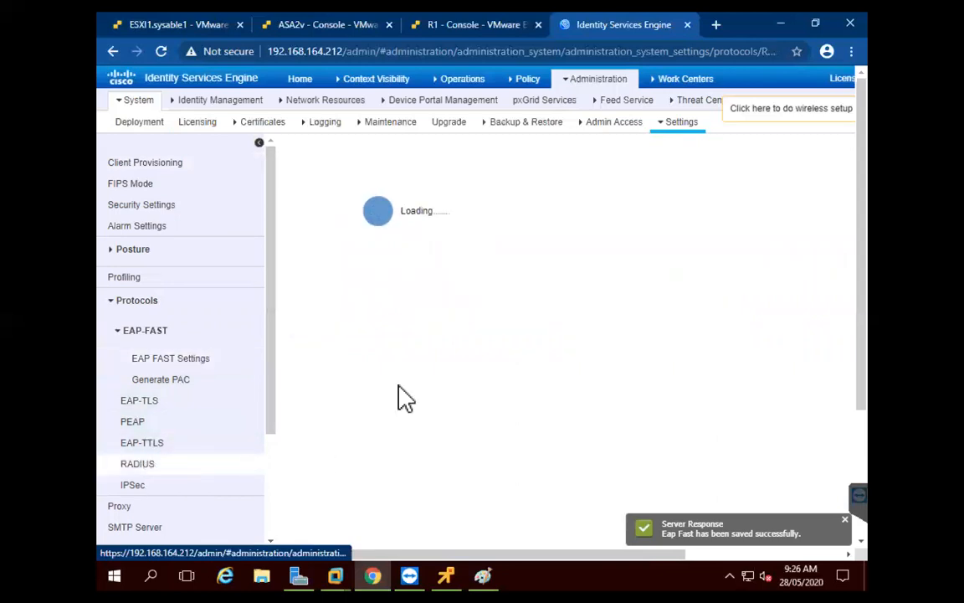
pyautogui.click(314, 240)
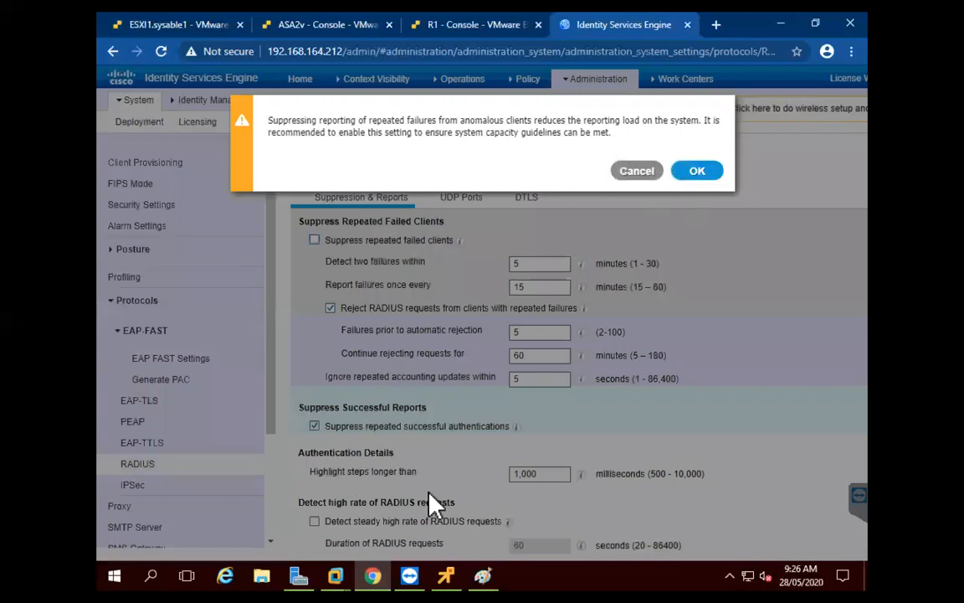
pyautogui.press('Return')
pyautogui.click(314, 426)
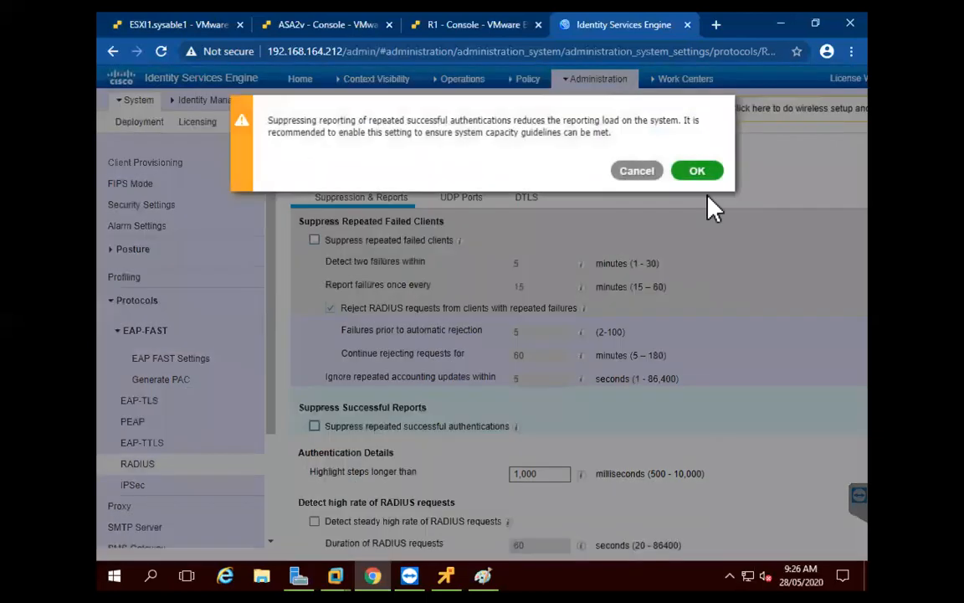
pyautogui.click(696, 172)
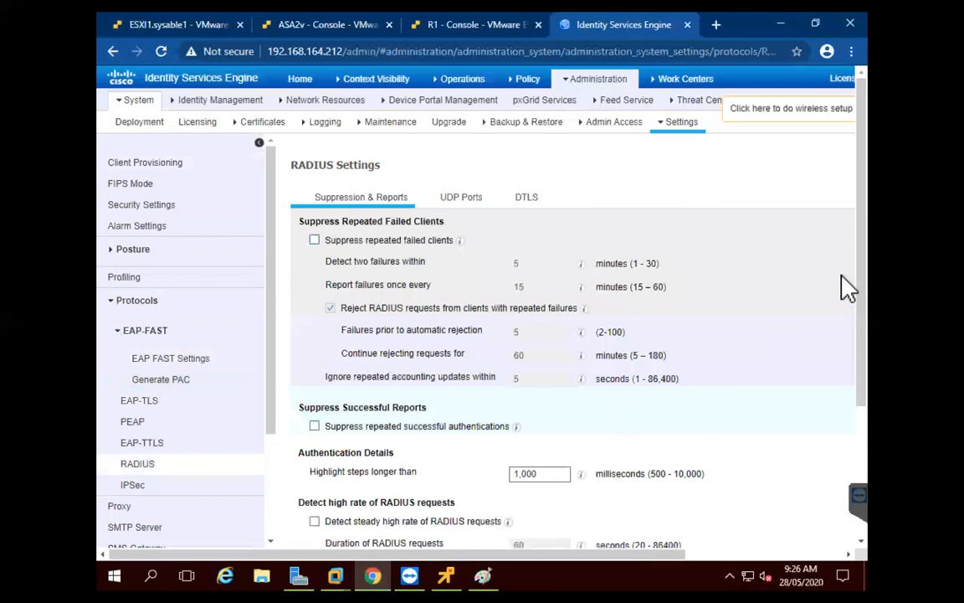
pyautogui.moveTo(866, 269); pyautogui.dragTo(865, 390)
pyautogui.moveTo(645, 553); pyautogui.dragTo(824, 551)
pyautogui.click(823, 517)
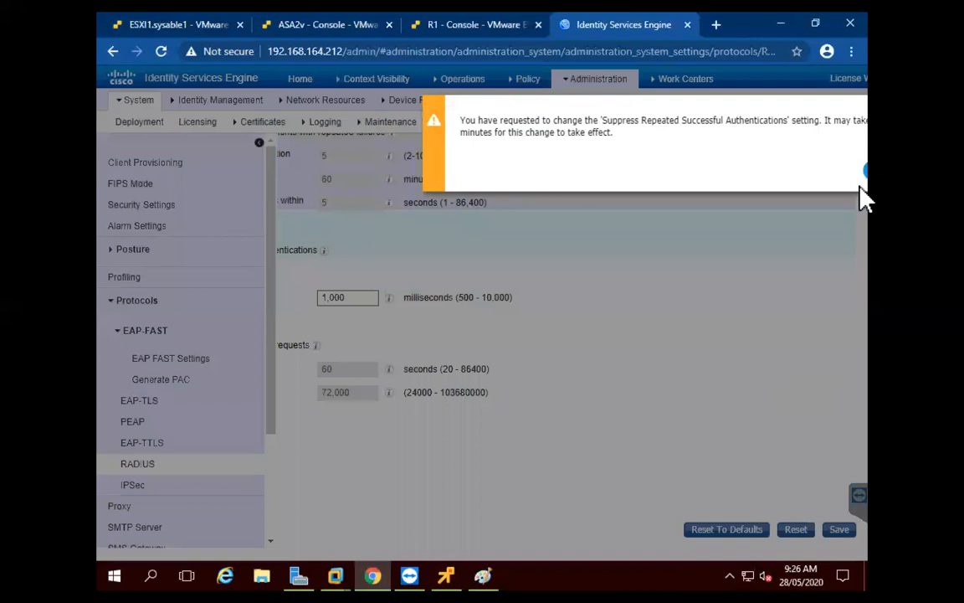
pyautogui.click(867, 174)
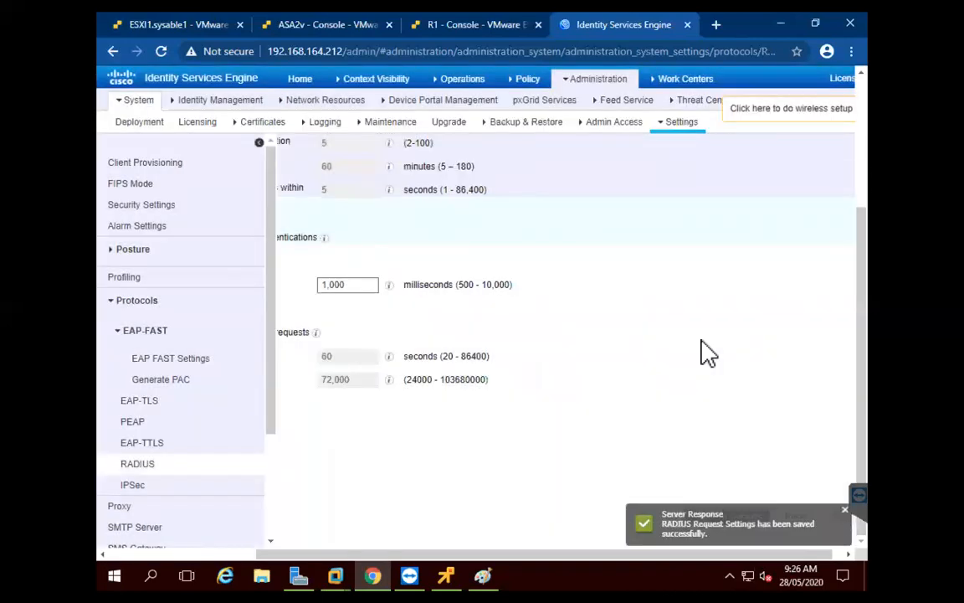
pyautogui.click(588, 87)
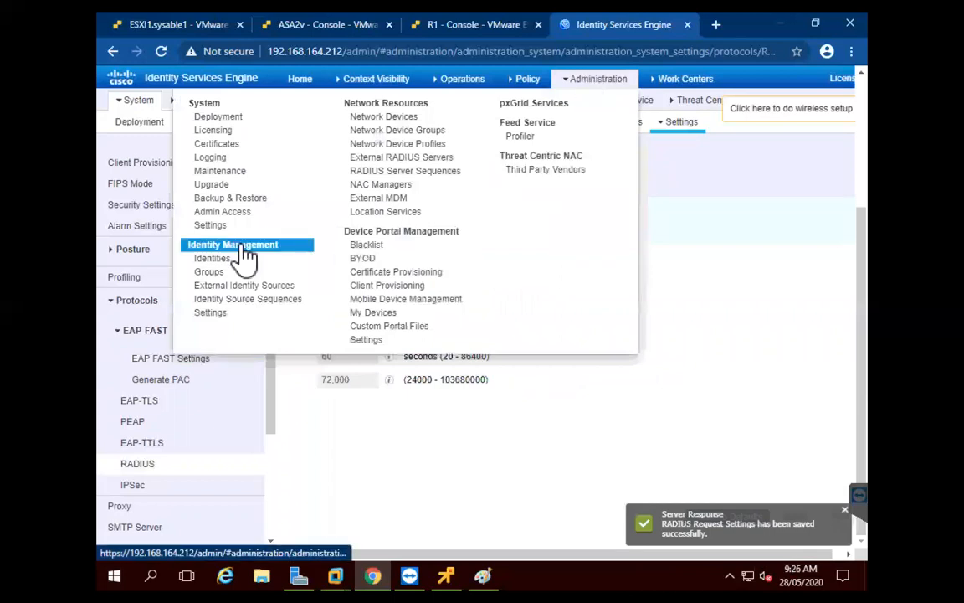
# Untick the username, lowercase, uppercase and 60-day account-disable options in user authentication settings, then save
pyautogui.click(225, 315)
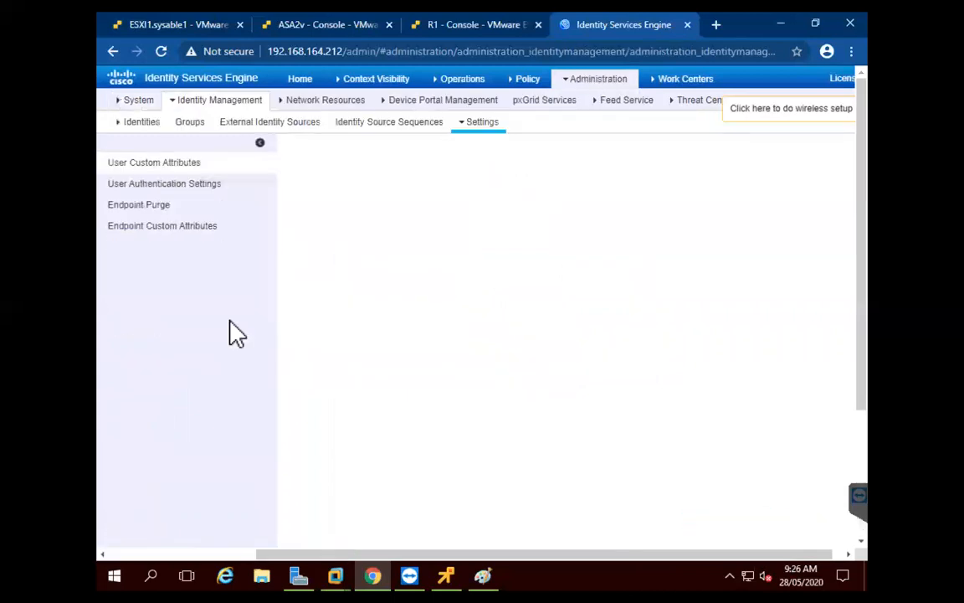
pyautogui.click(182, 188)
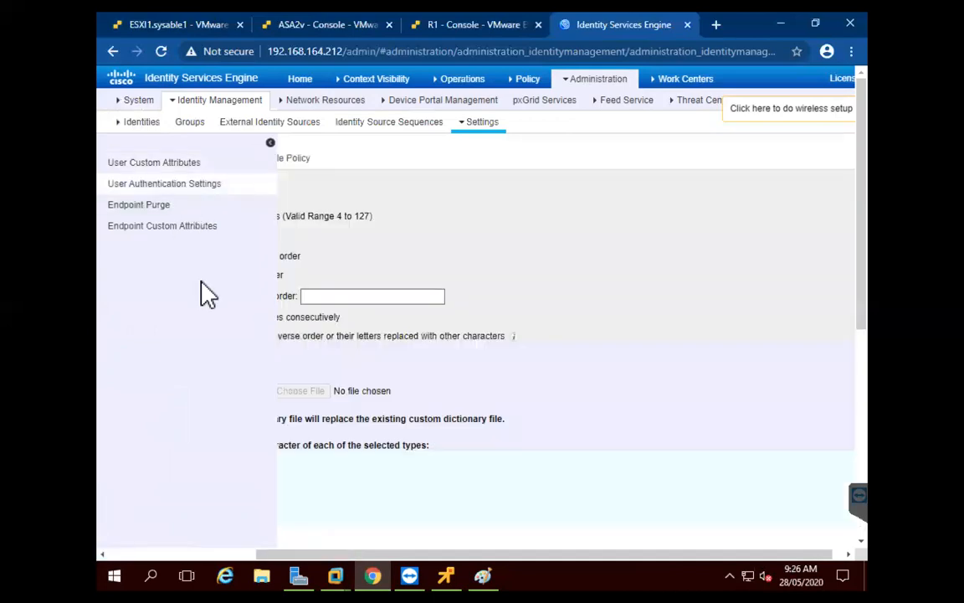
pyautogui.moveTo(529, 555); pyautogui.dragTo(296, 554)
pyautogui.click(300, 255)
pyautogui.click(300, 463)
pyautogui.click(300, 482)
pyautogui.scroll(-5, 388, 500)
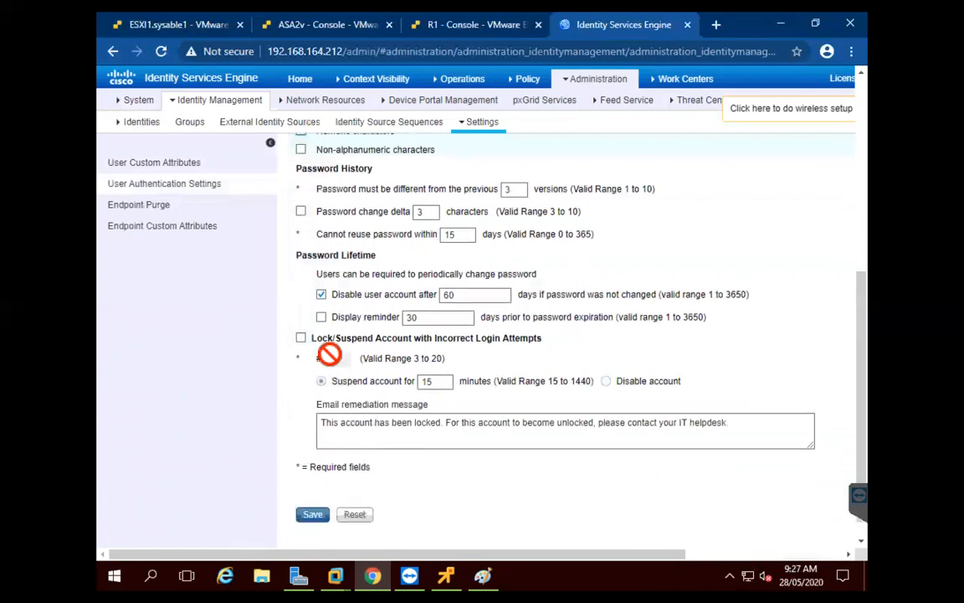
pyautogui.click(320, 290)
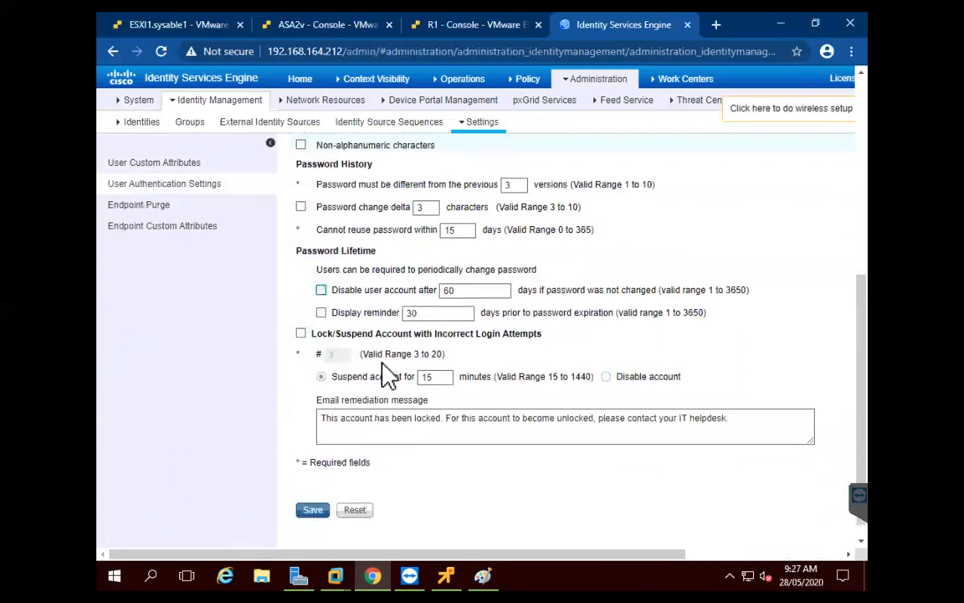
pyautogui.scroll(-1, 347, 343)
pyautogui.click(324, 492)
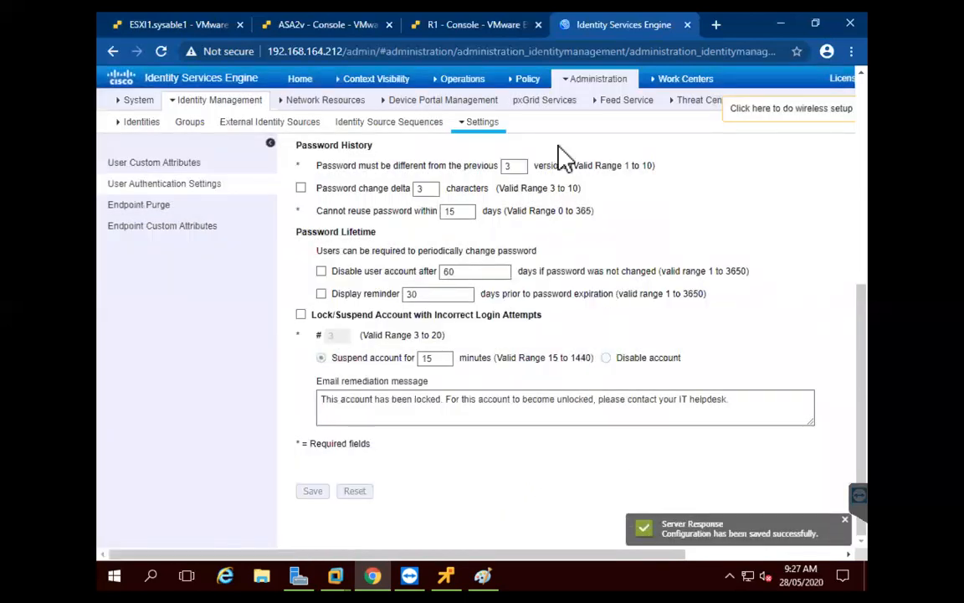
pyautogui.moveTo(590, 91)
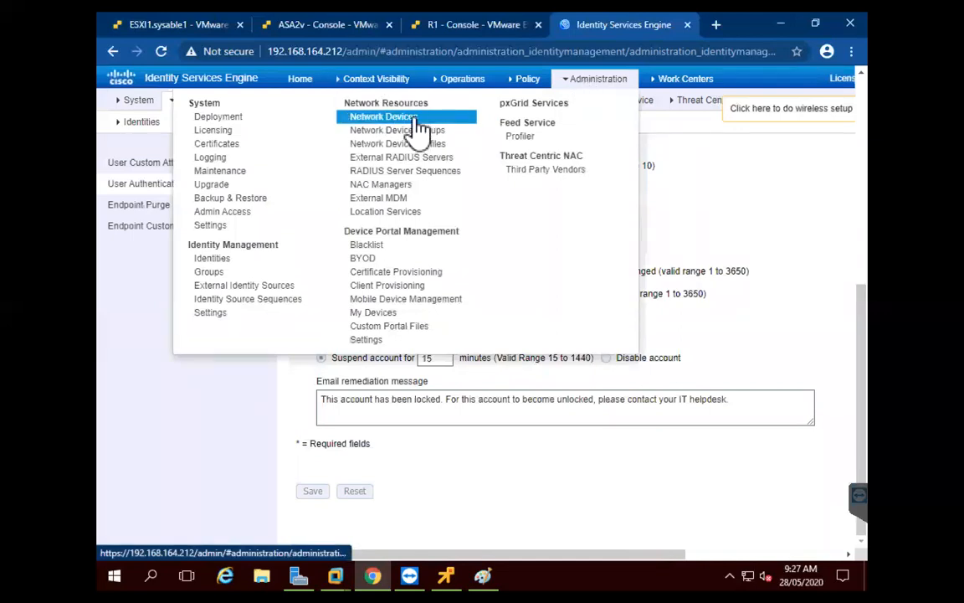
# Add a new network device named ASA2v with its IP address and /32 mask
pyautogui.click(417, 122)
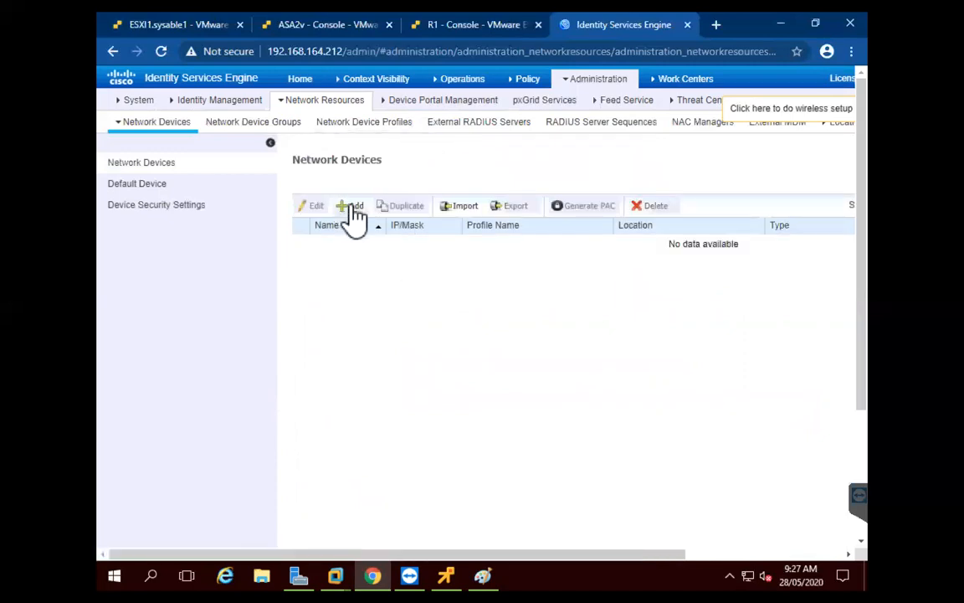
pyautogui.click(355, 210)
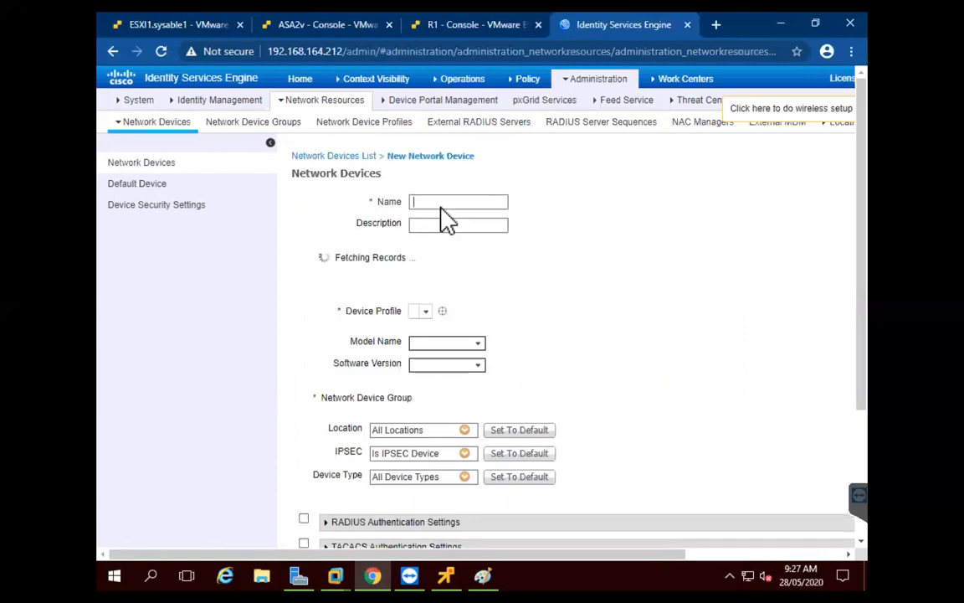
pyautogui.click(438, 208)
pyautogui.write('ASA2v')
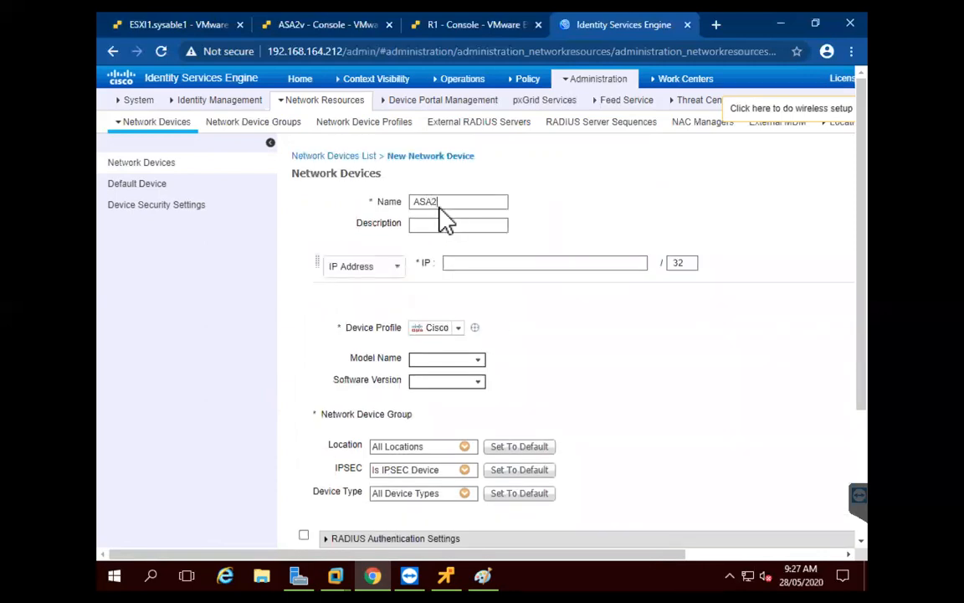
pyautogui.click(484, 265)
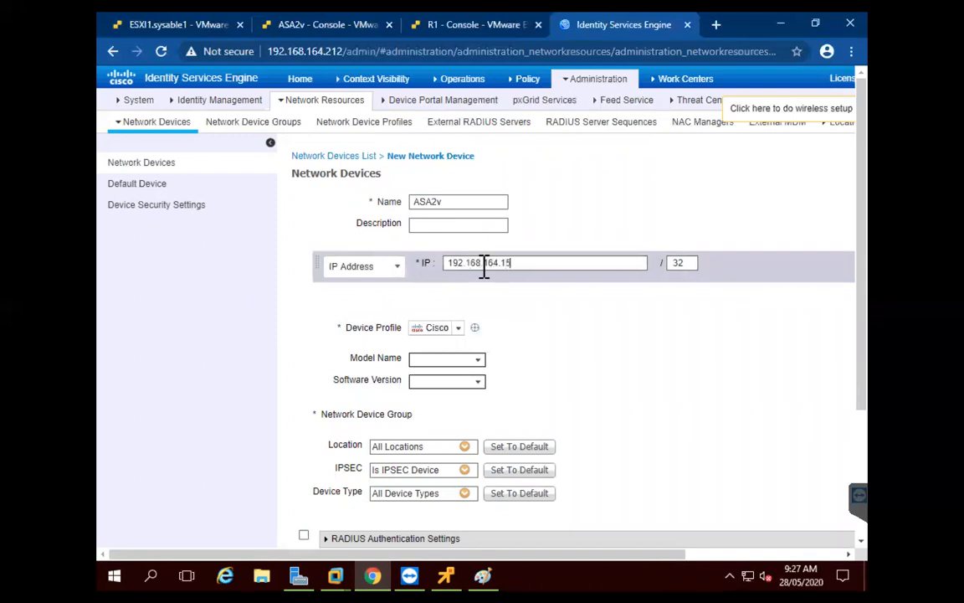
pyautogui.doubleClick(679, 263)
pyautogui.moveTo(867, 204); pyautogui.dragTo(868, 321)
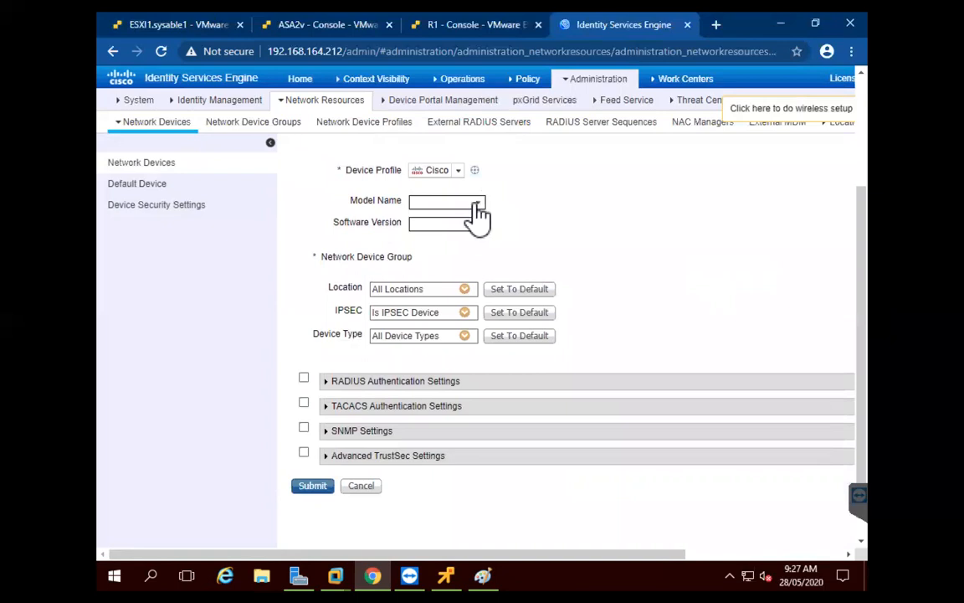
# Enable RADIUS authentication with the shared secret and submit the ASA2v device
pyautogui.click(304, 379)
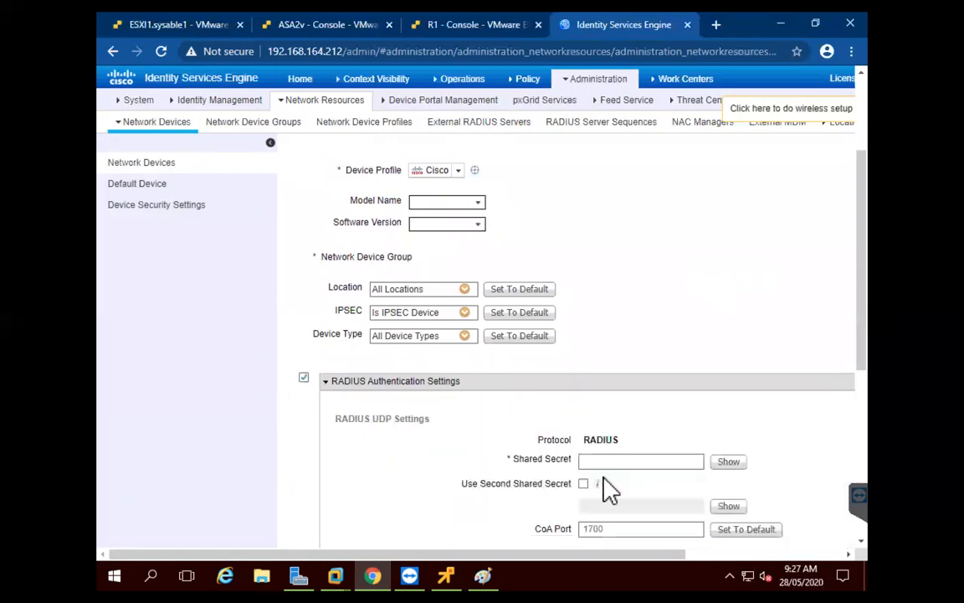
pyautogui.click(626, 460)
pyautogui.write('cisco')
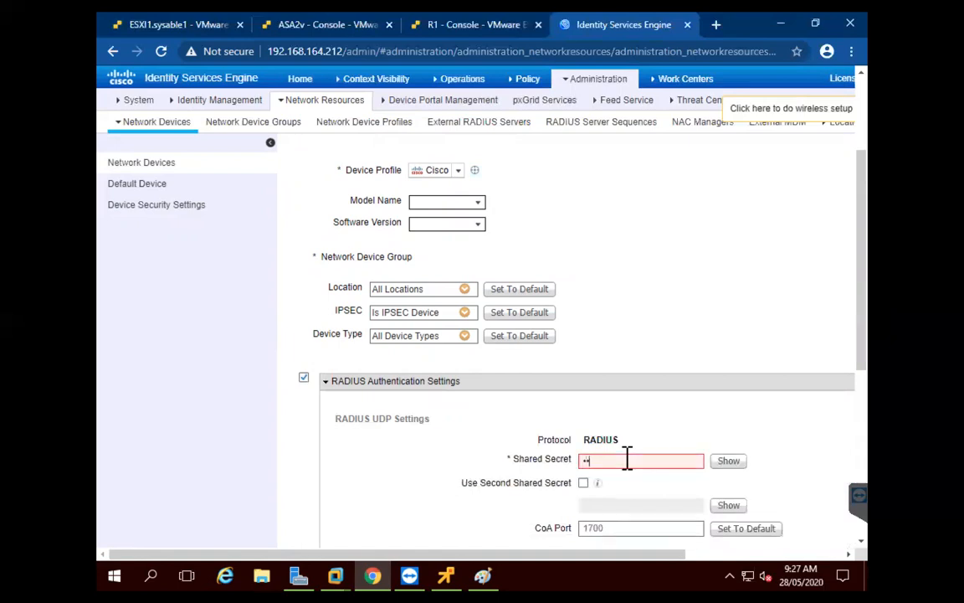
pyautogui.click(727, 462)
pyautogui.moveTo(861, 302); pyautogui.dragTo(875, 518)
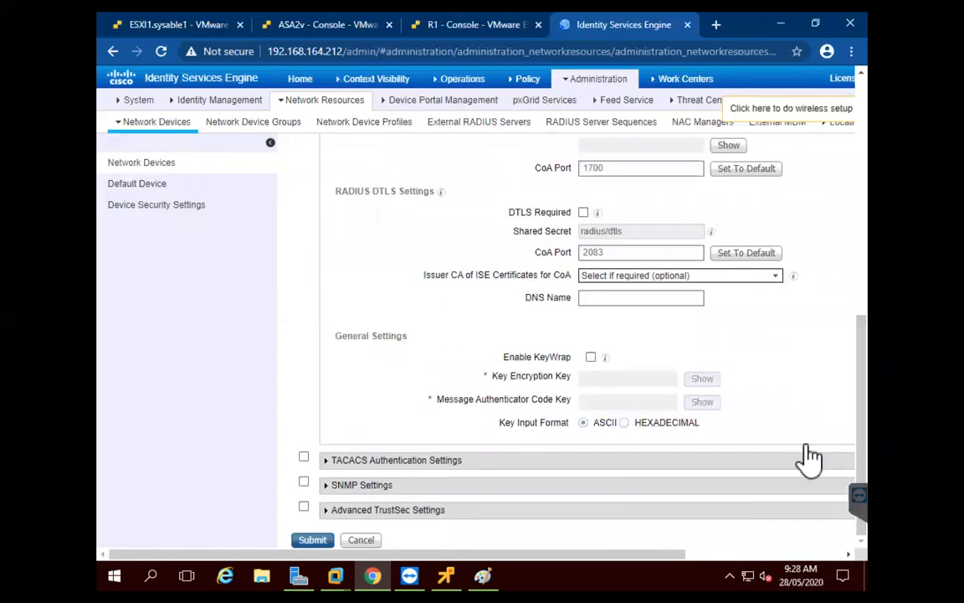
pyautogui.click(312, 540)
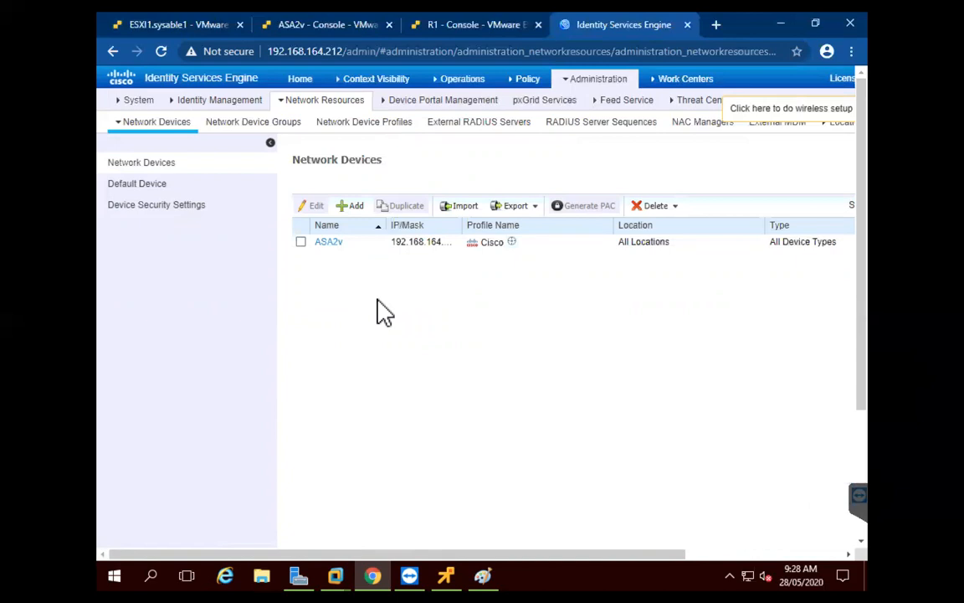
# Add network access user ccie and set its login password
pyautogui.moveTo(619, 90)
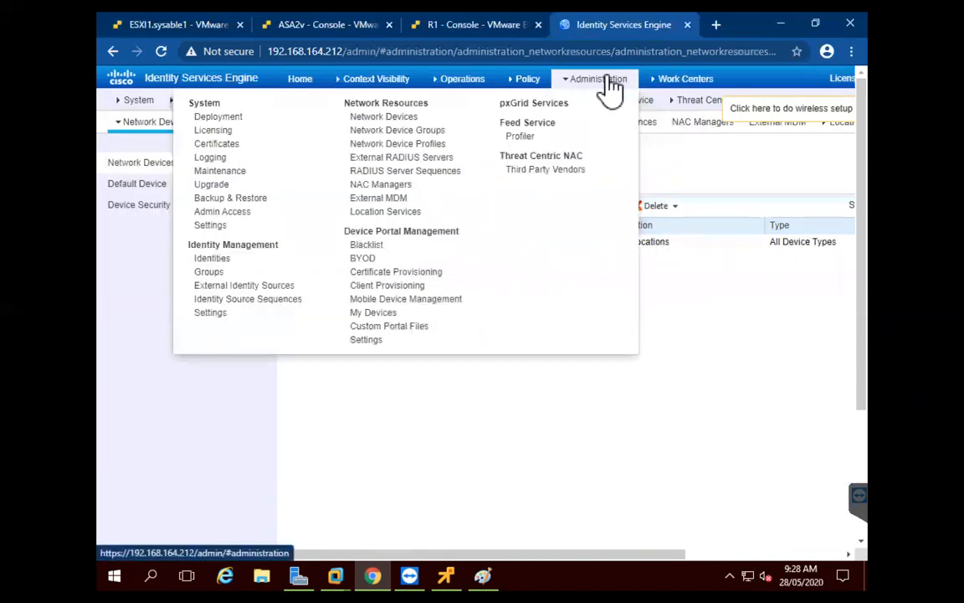
pyautogui.click(232, 257)
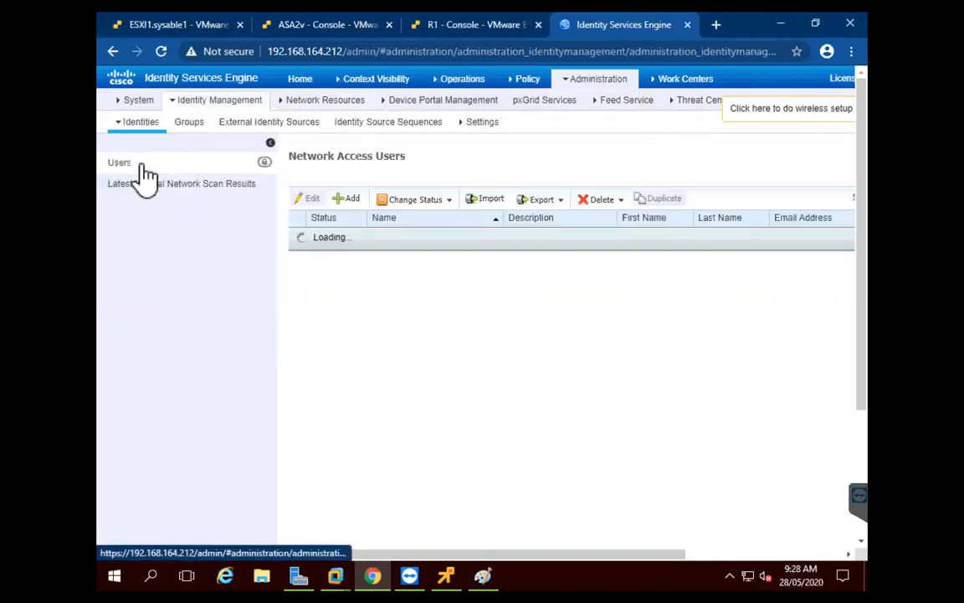
pyautogui.click(352, 201)
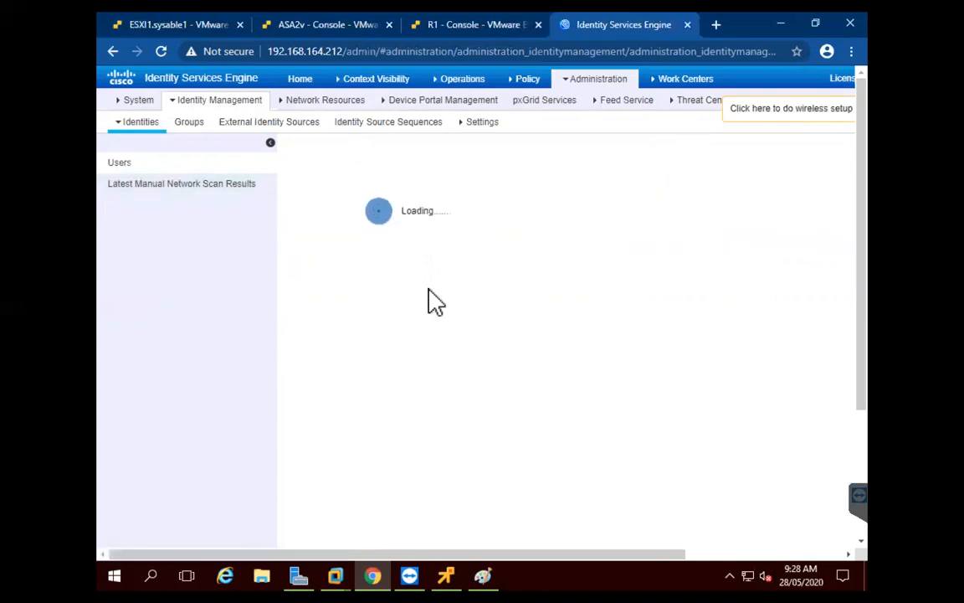
pyautogui.write('ccie')
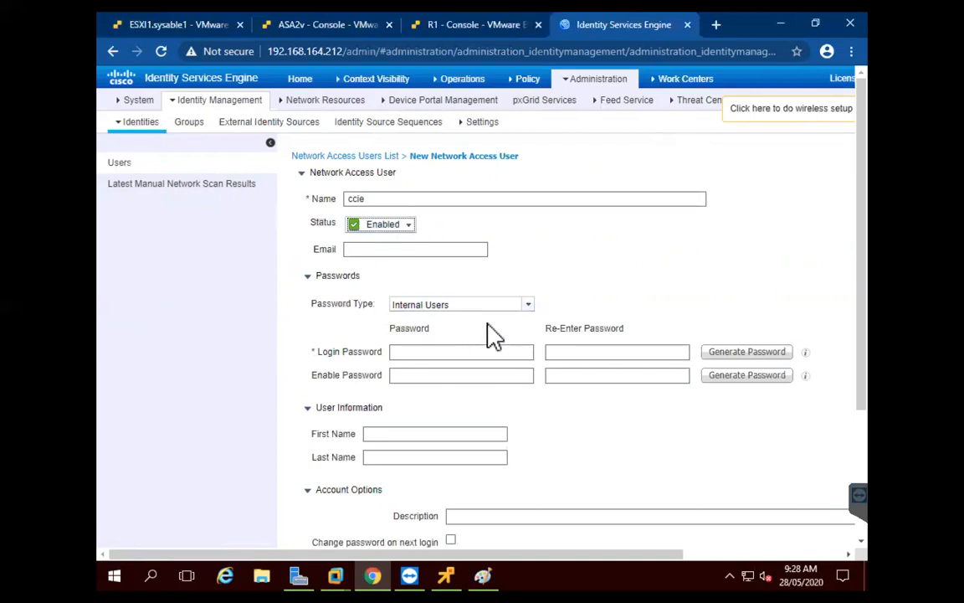
pyautogui.click(445, 353)
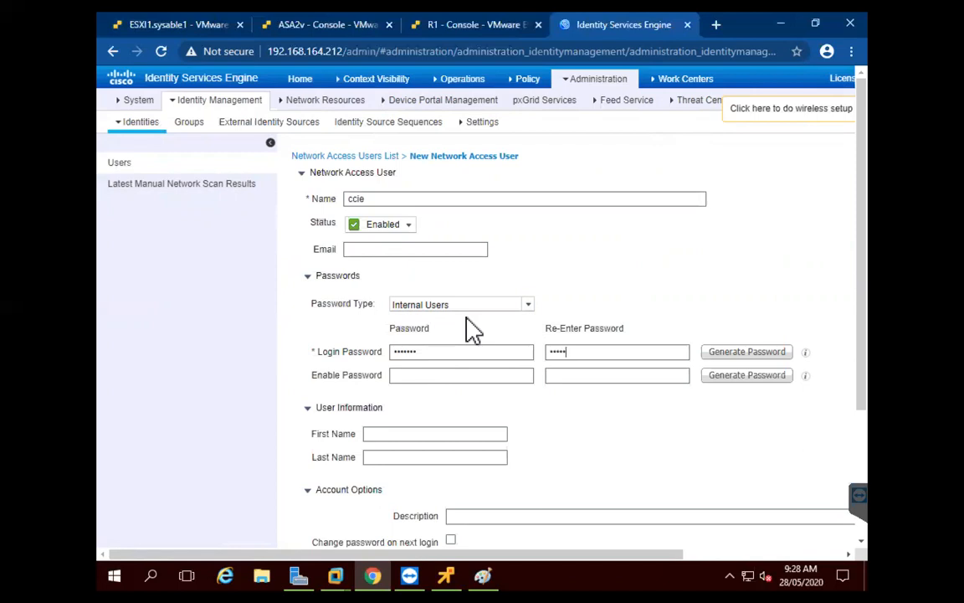
pyautogui.moveTo(656, 355); pyautogui.dragTo(860, 226)
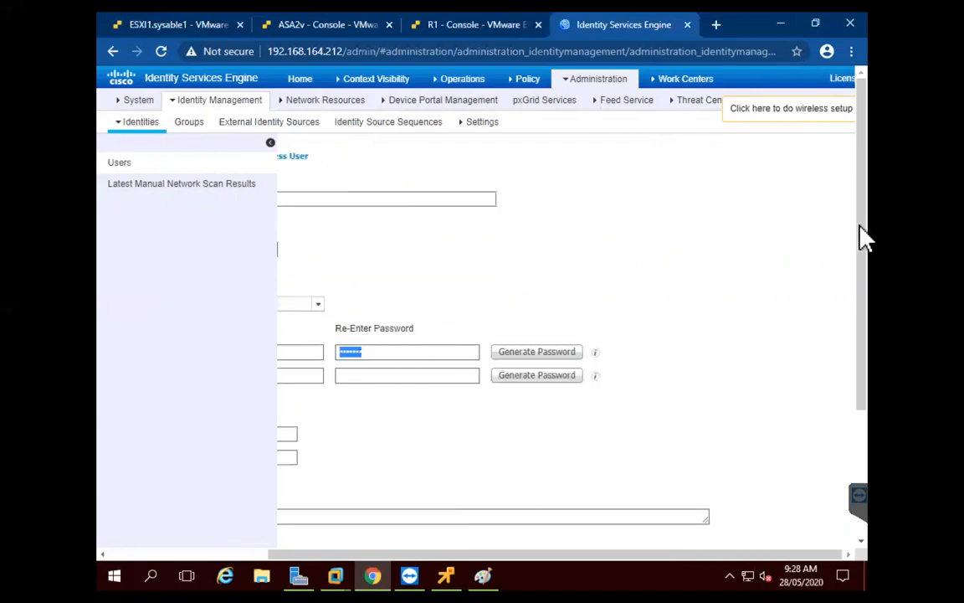
pyautogui.moveTo(722, 568); pyautogui.dragTo(710, 567)
pyautogui.moveTo(416, 570); pyautogui.dragTo(518, 418)
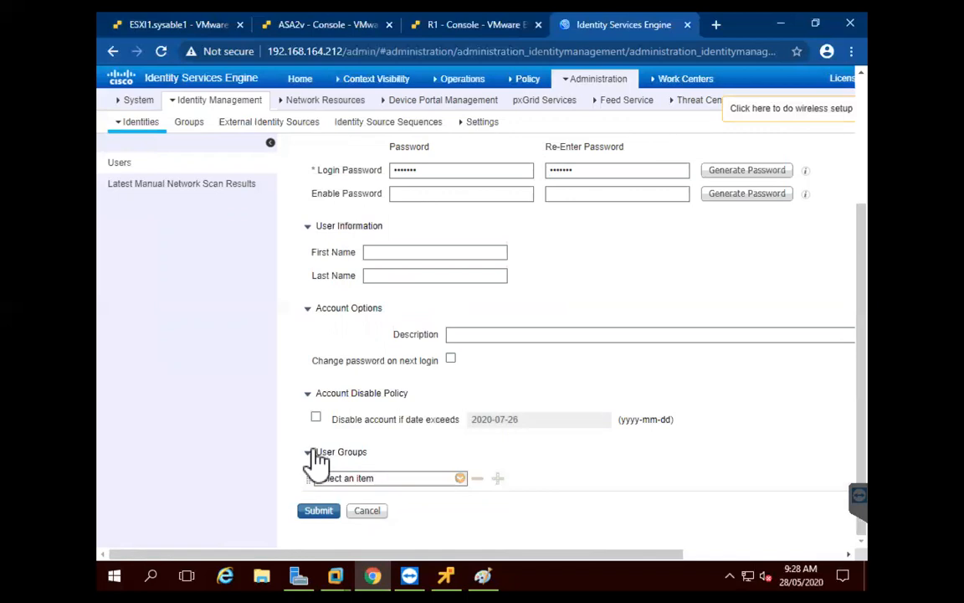
# Put user ccie in the Employee group and submit it
pyautogui.click(459, 479)
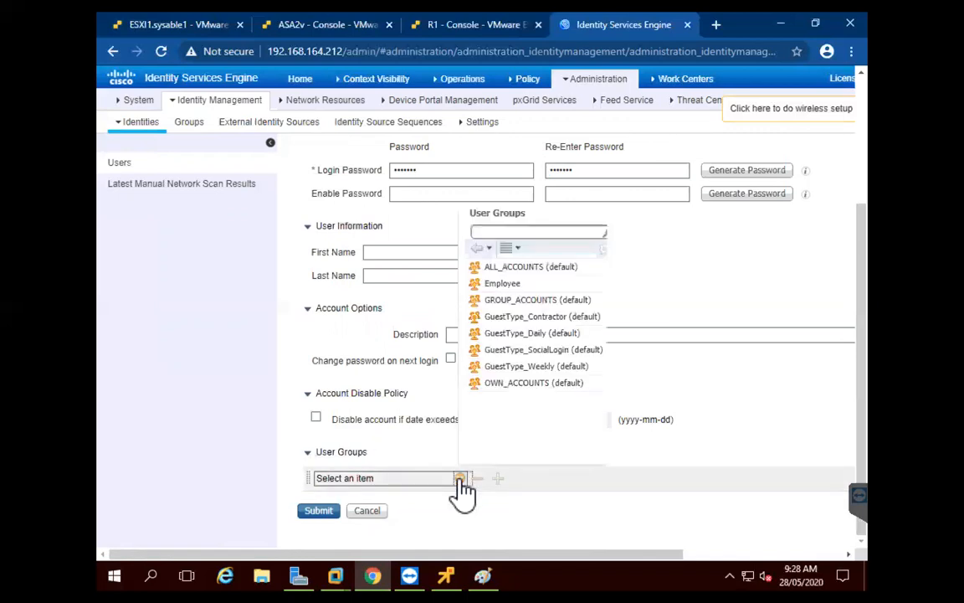
pyautogui.click(503, 283)
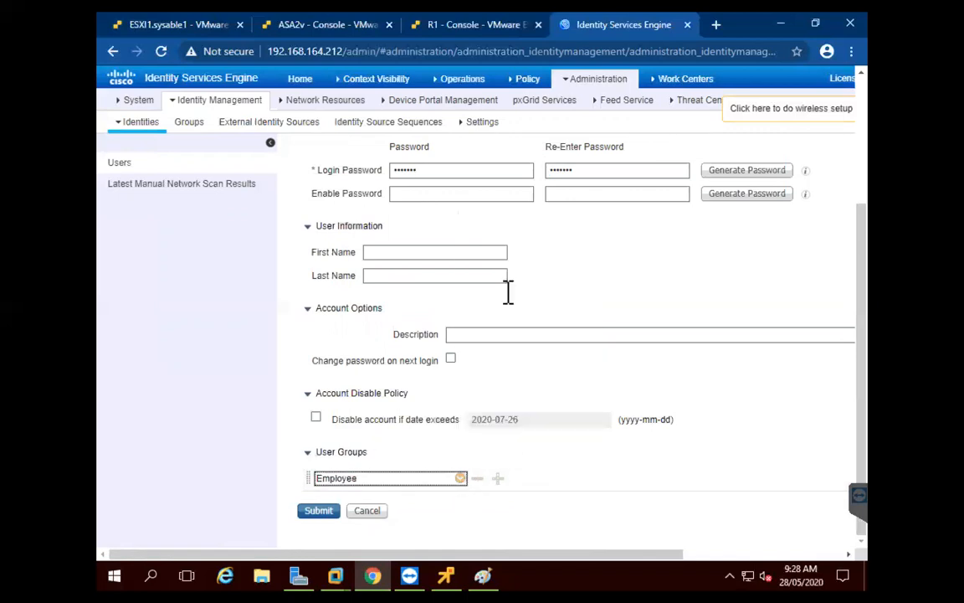
pyautogui.click(322, 511)
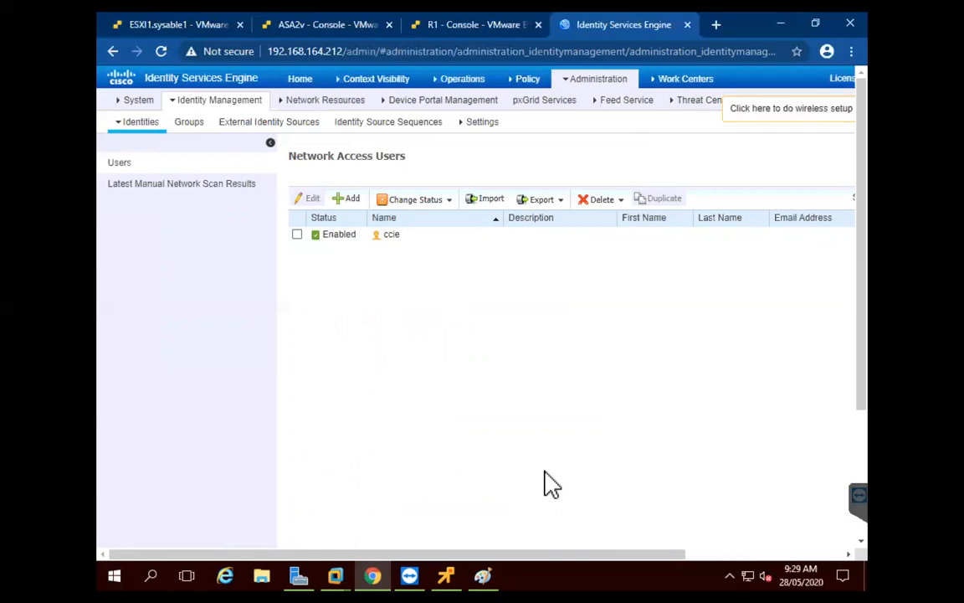
pyautogui.moveTo(532, 90)
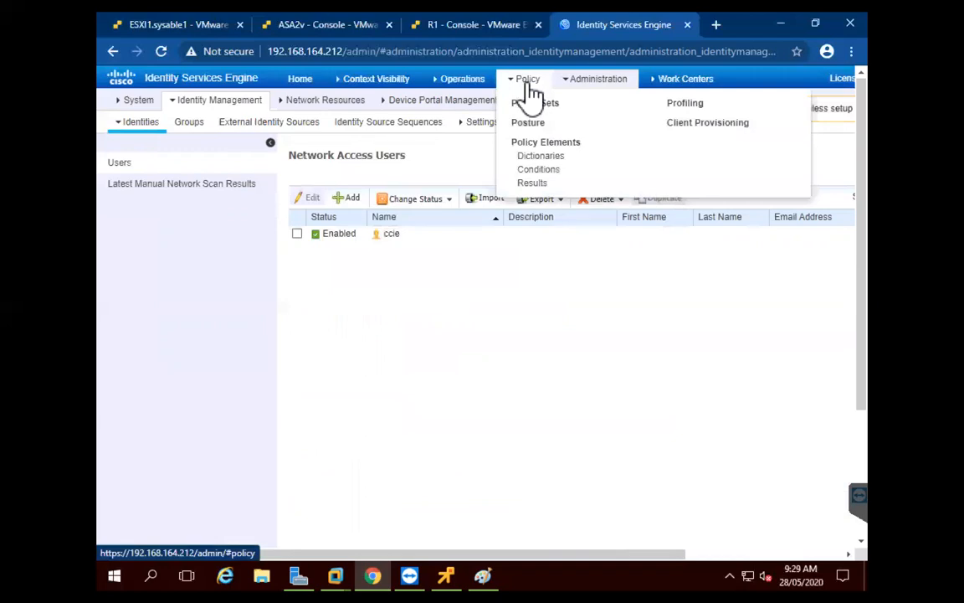
# Start a new authorization profile named ANYCONN under Policy Elements > Authorization Profiles
pyautogui.click(534, 184)
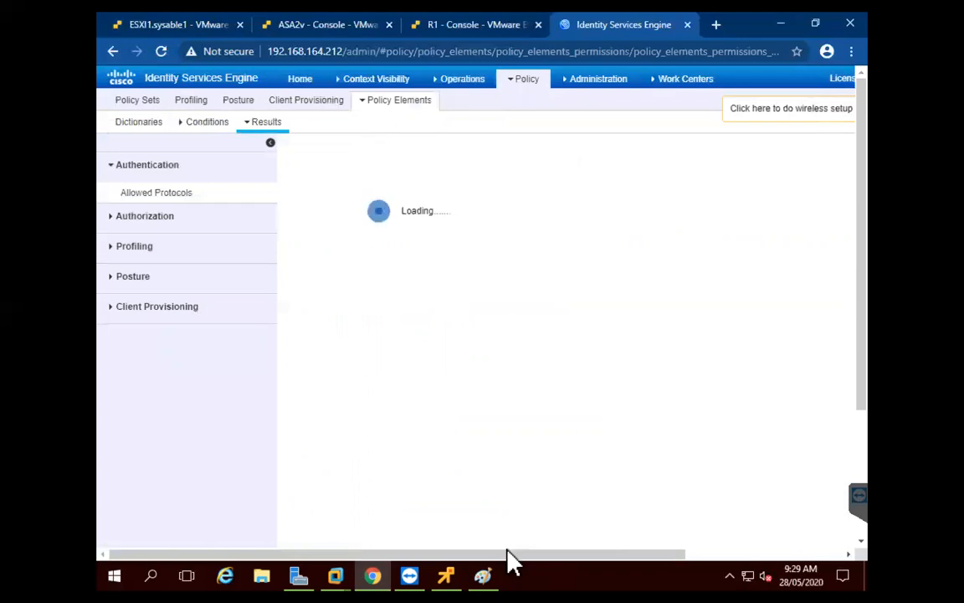
pyautogui.click(111, 216)
pyautogui.click(156, 224)
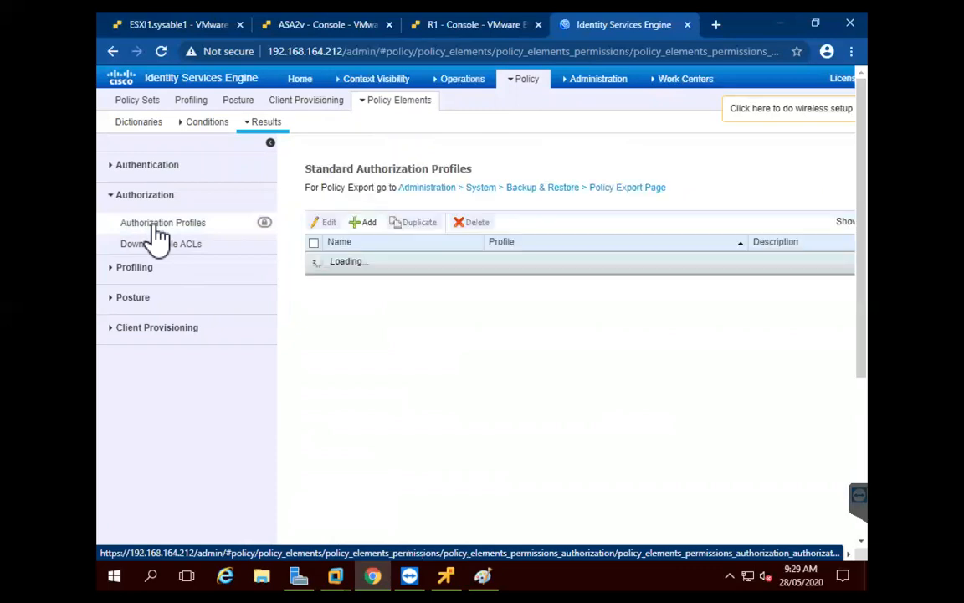
pyautogui.click(365, 223)
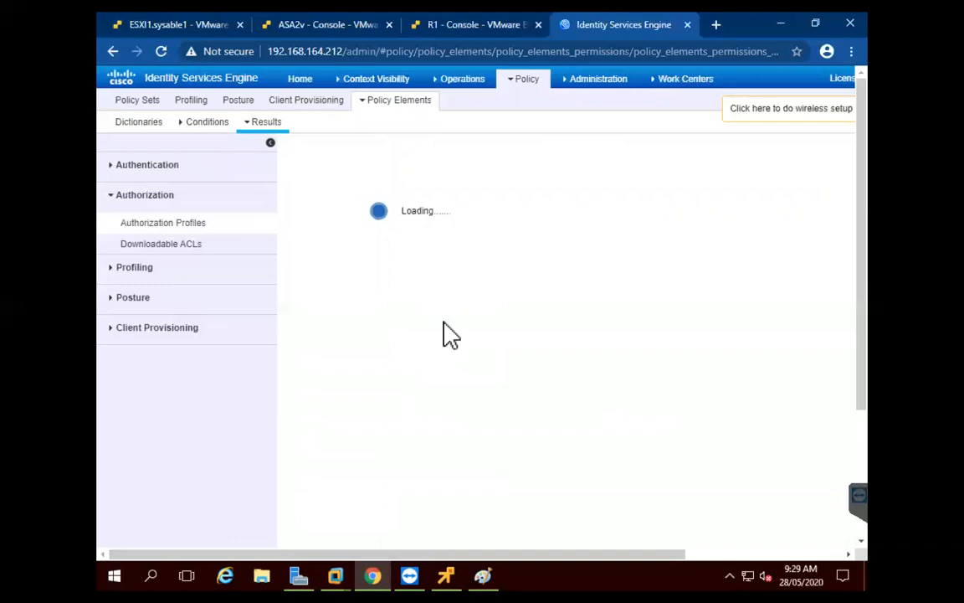
pyautogui.write('ANYCONN')
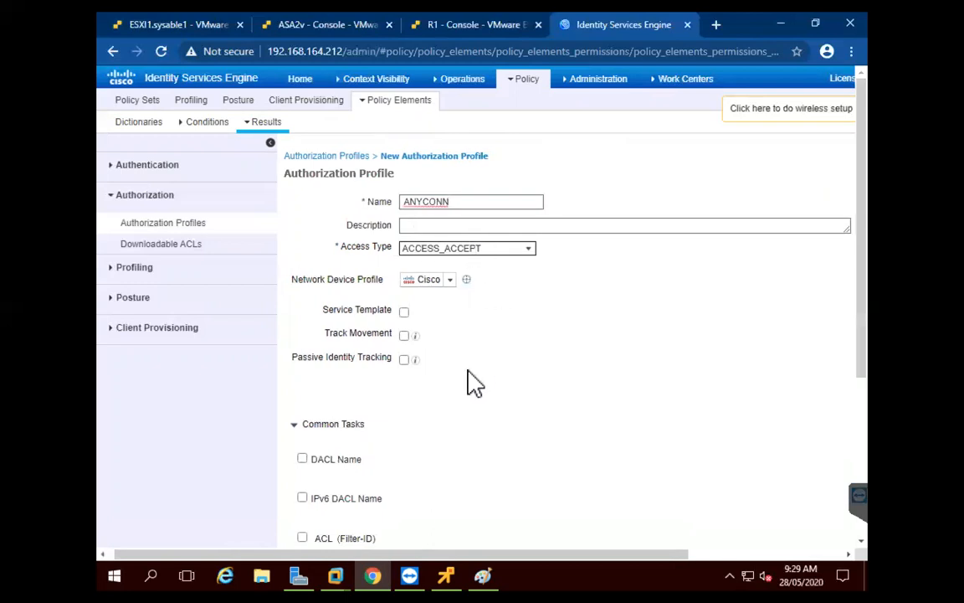
# Enable DACL Name and choose PERMIT_ALL_IPV4_TRAFFIC as the downloadable ACL
pyautogui.click(302, 460)
pyautogui.click(609, 458)
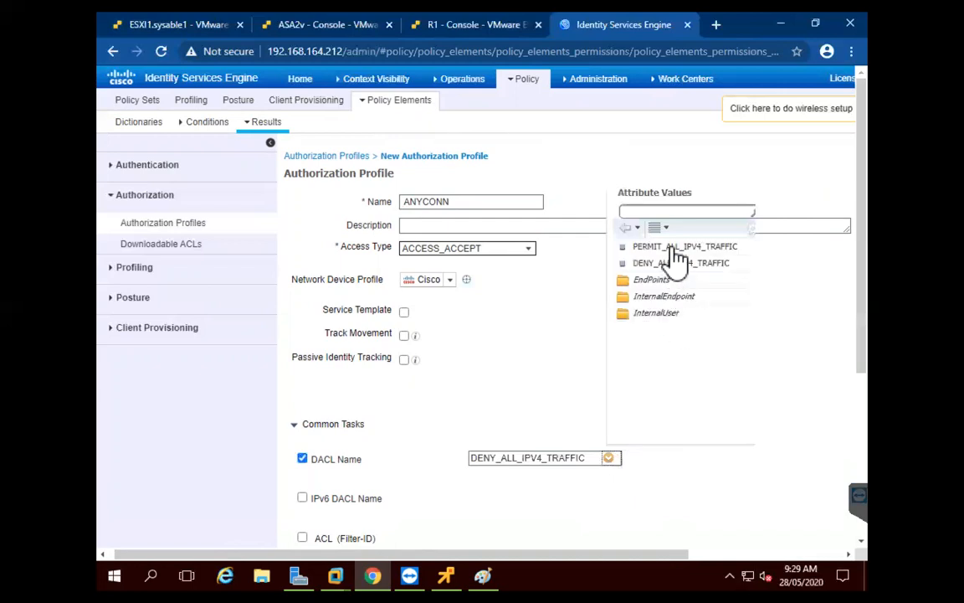
pyautogui.click(674, 247)
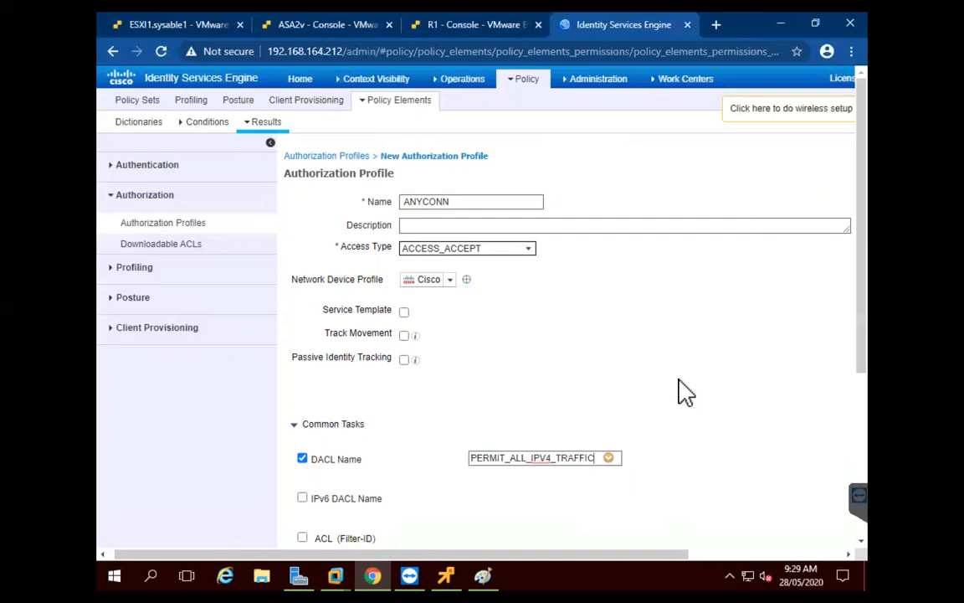
# Tick Web Authentication (Local Web Auth) in the ANYCONN profile's common tasks
pyautogui.moveTo(865, 243); pyautogui.dragTo(869, 367)
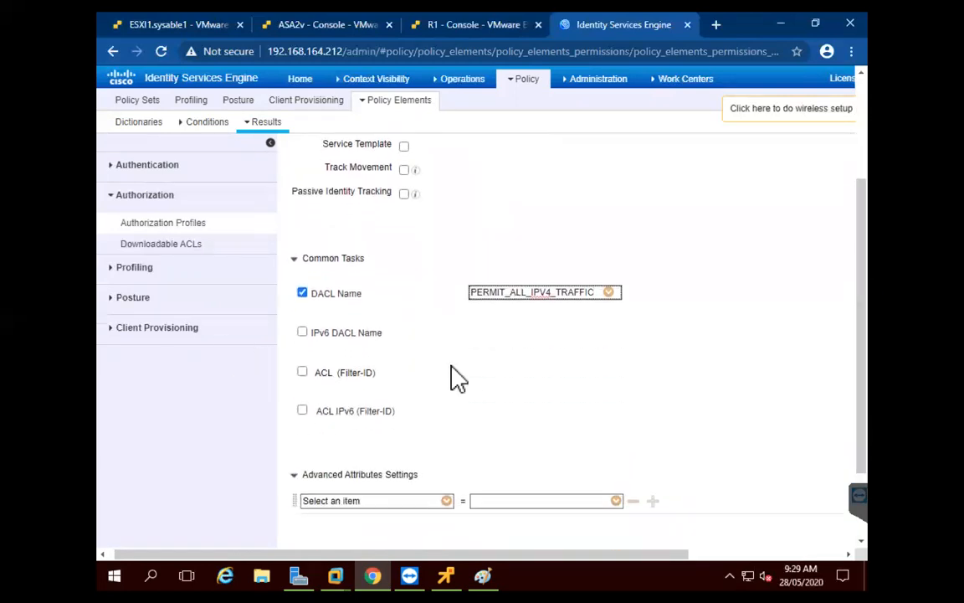
pyautogui.scroll(-5, 352, 363)
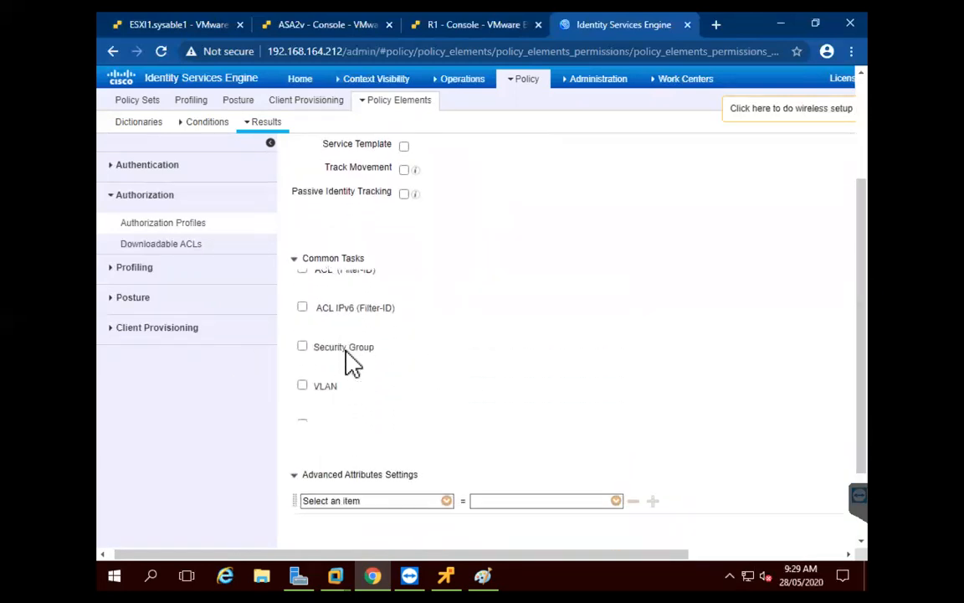
pyautogui.scroll(-3, 352, 362)
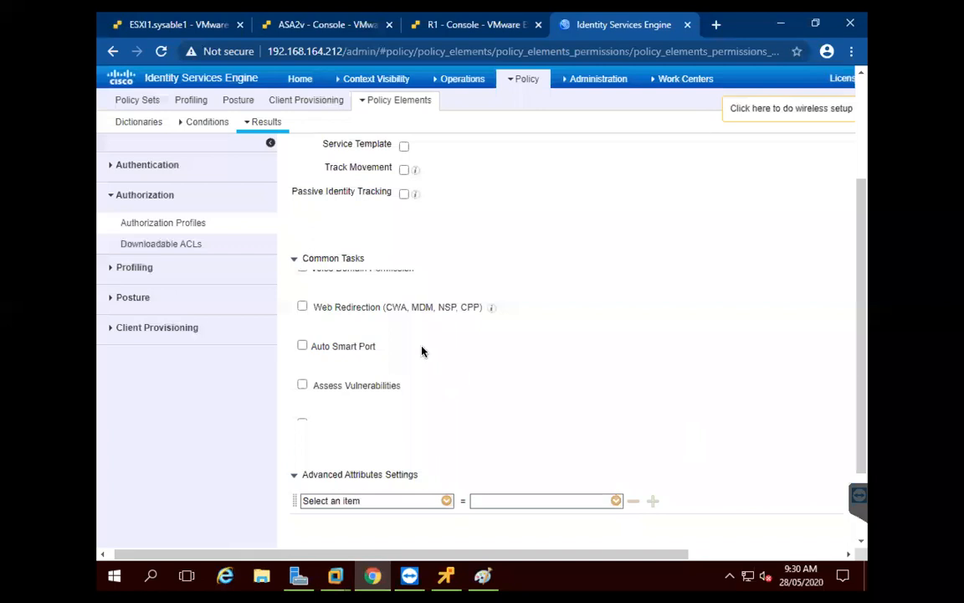
pyautogui.scroll(3, 393, 354)
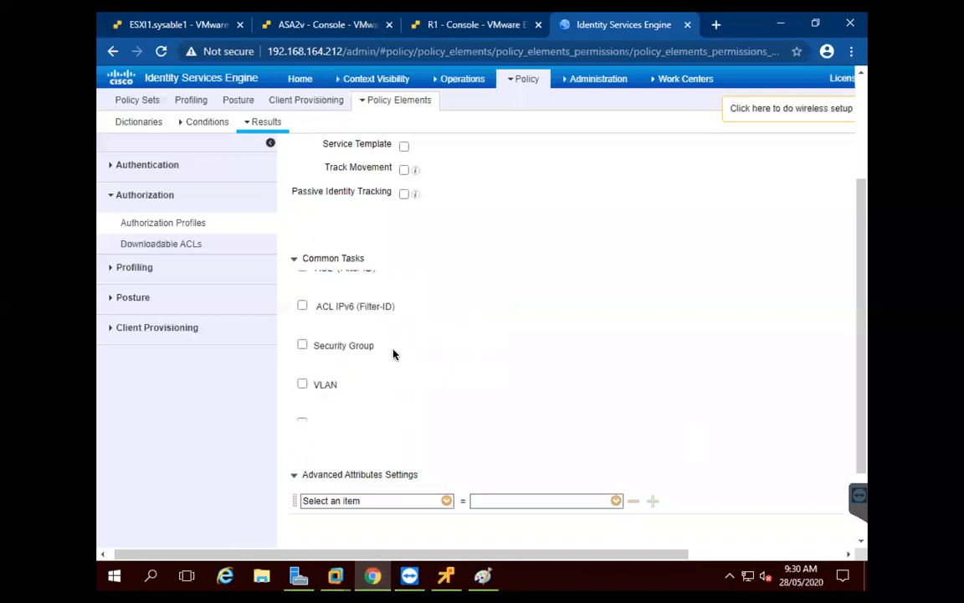
pyautogui.scroll(-5, 393, 352)
pyautogui.scroll(-5, 393, 352)
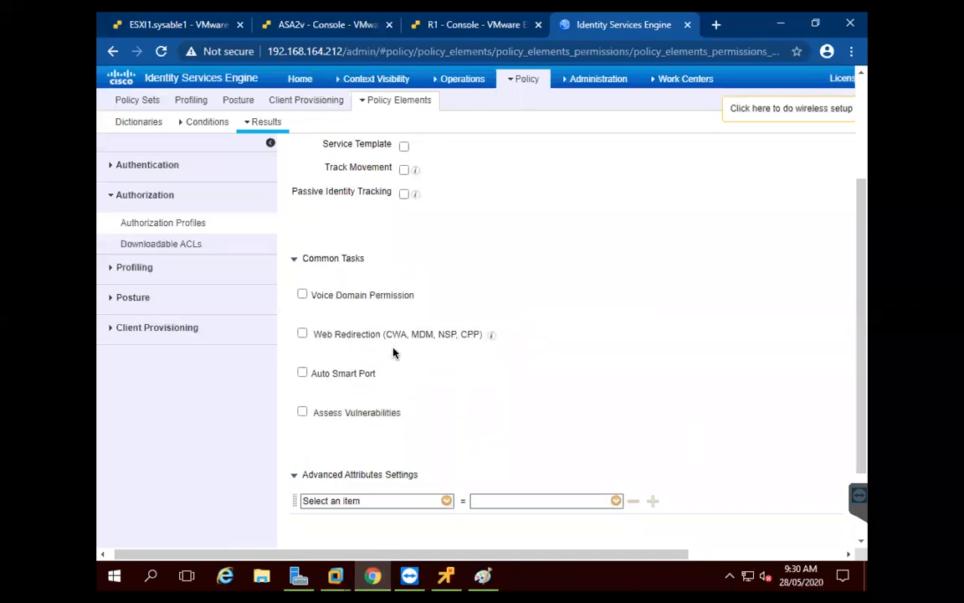
pyautogui.scroll(-3, 393, 352)
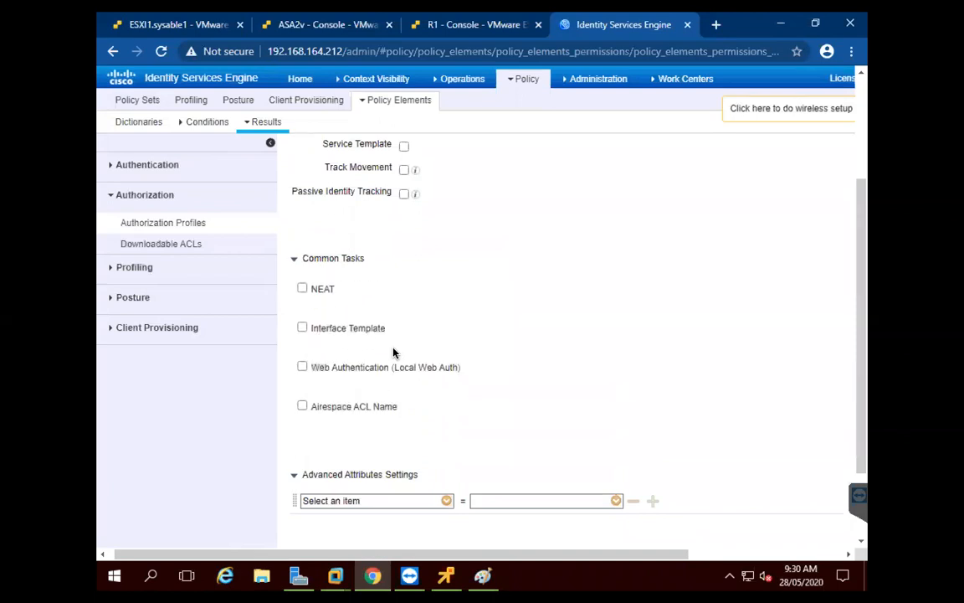
pyautogui.click(302, 327)
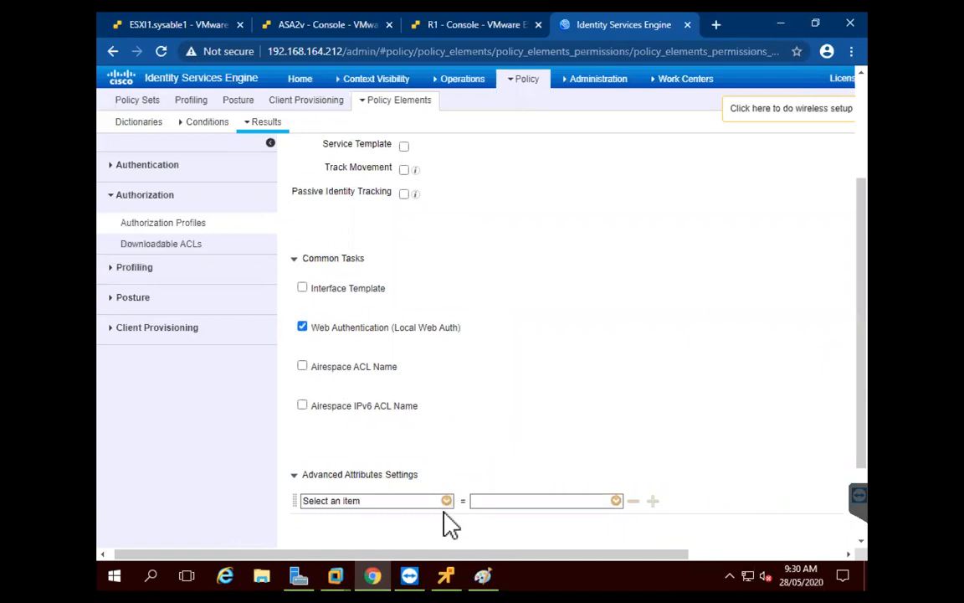
# Add a Radius Idle-Timeout attribute under Advanced Attributes Settings
pyautogui.scroll(-1, 449, 514)
pyautogui.moveTo(863, 369); pyautogui.dragTo(861, 452)
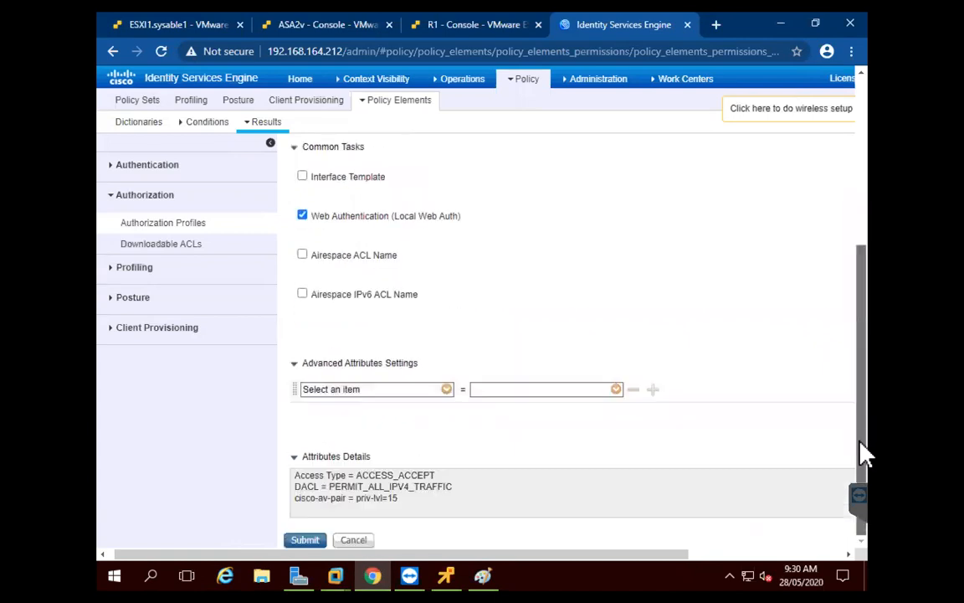
pyautogui.click(446, 391)
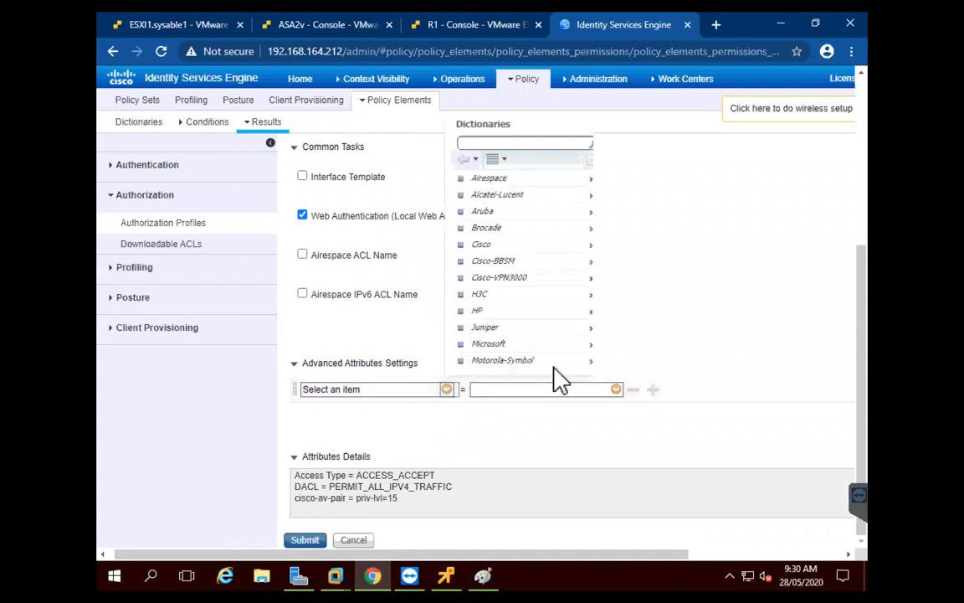
pyautogui.scroll(-1, 557, 351)
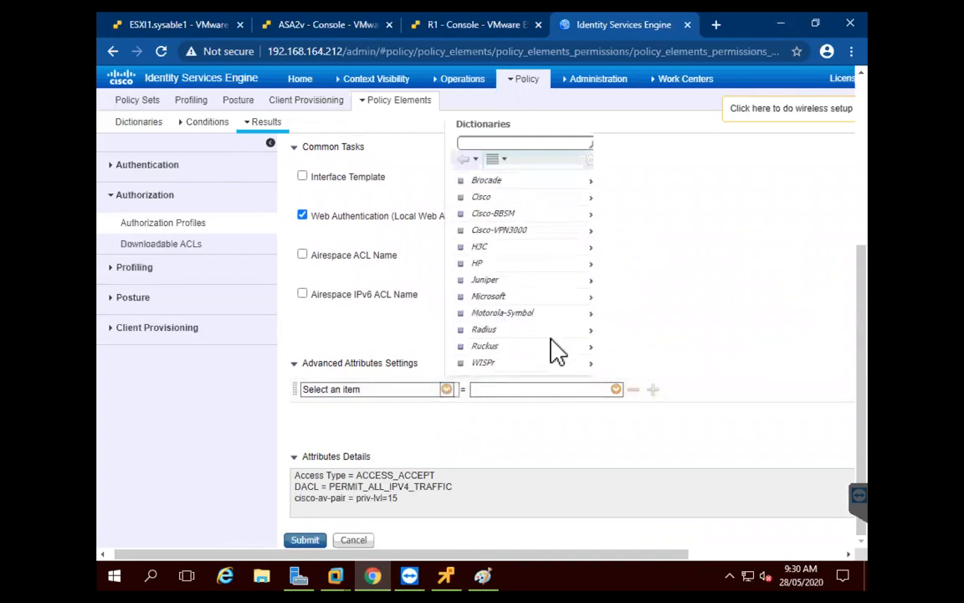
pyautogui.click(591, 330)
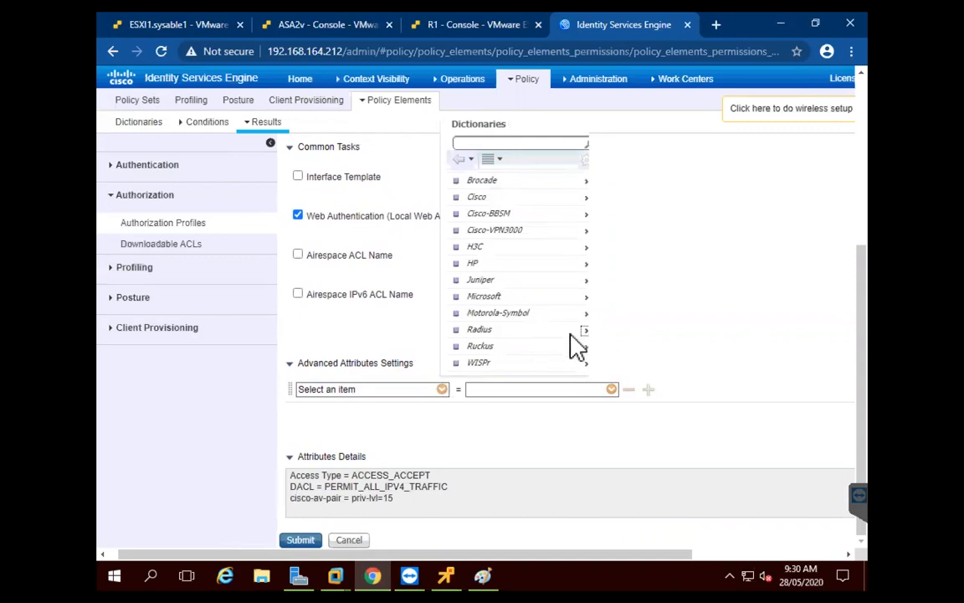
pyautogui.click(581, 326)
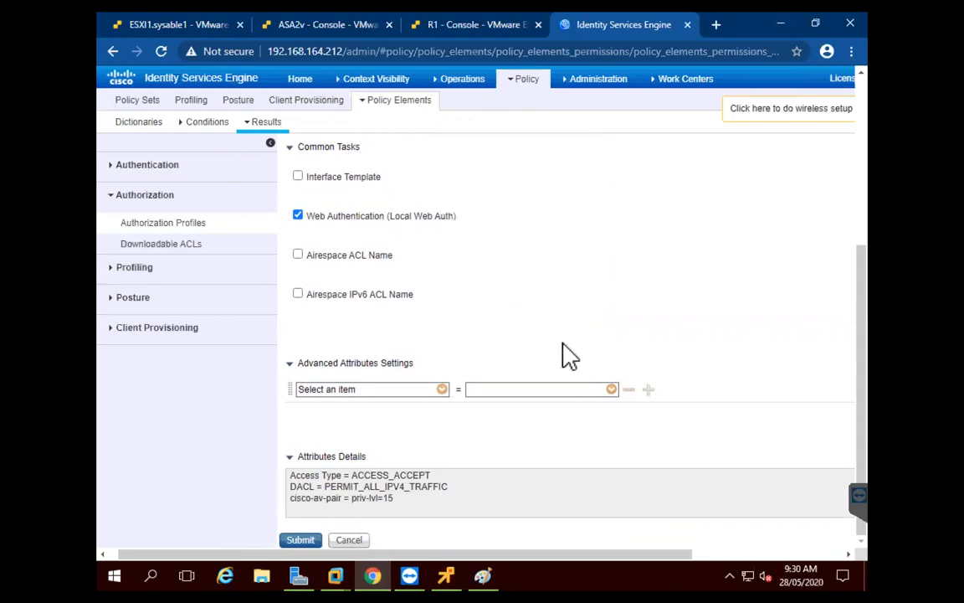
pyautogui.click(442, 390)
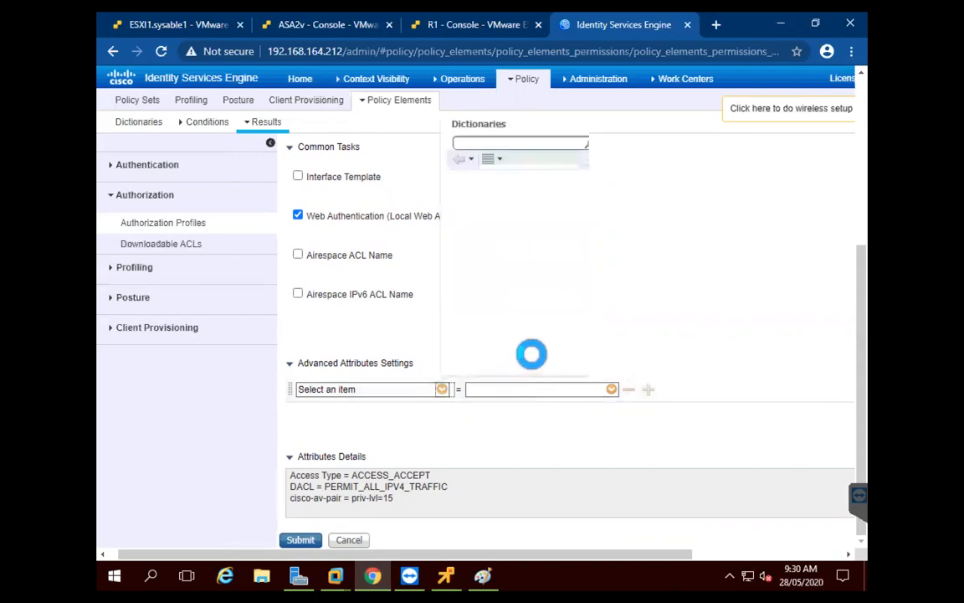
pyautogui.scroll(-2, 569, 343)
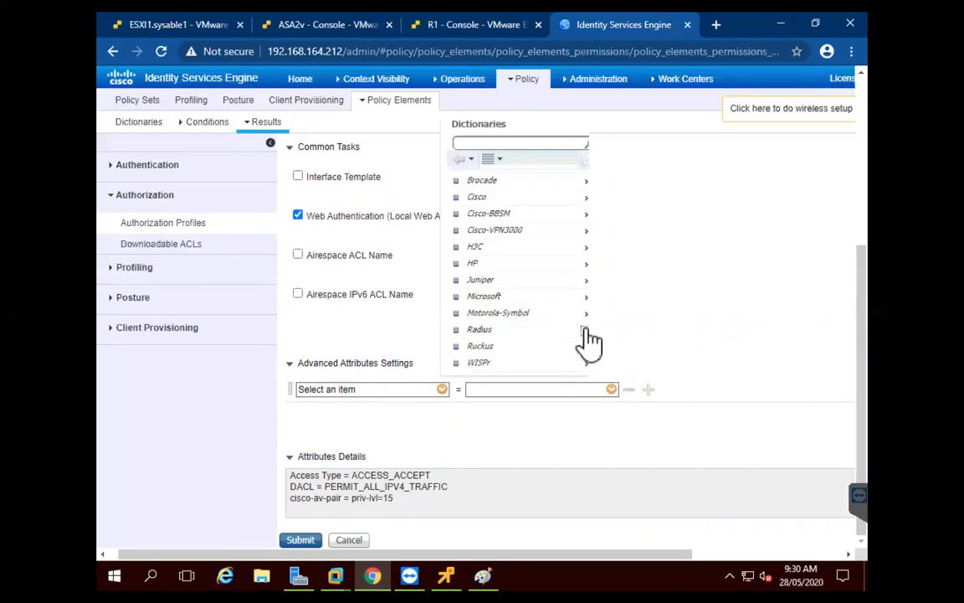
pyautogui.click(585, 329)
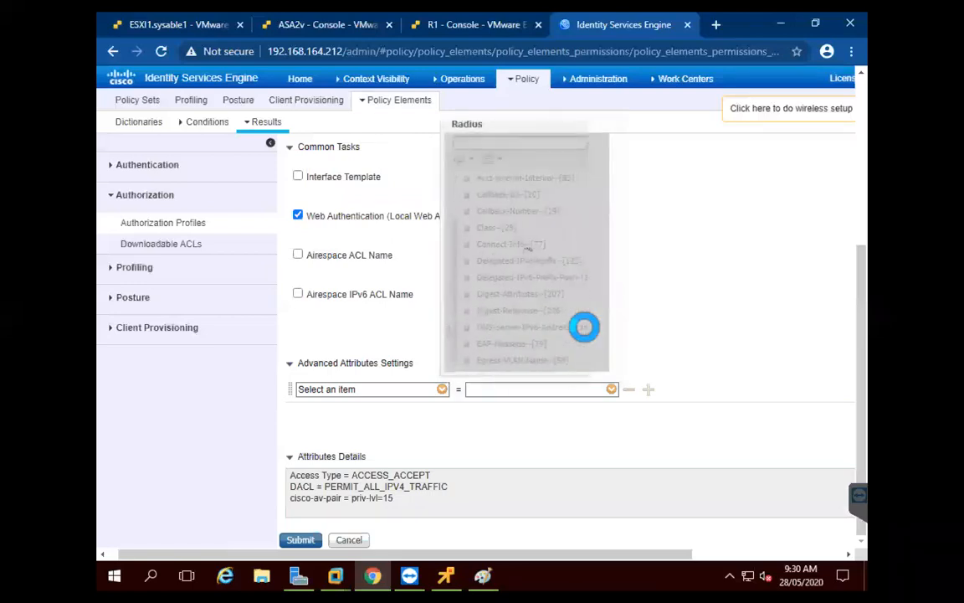
pyautogui.scroll(-3, 530, 313)
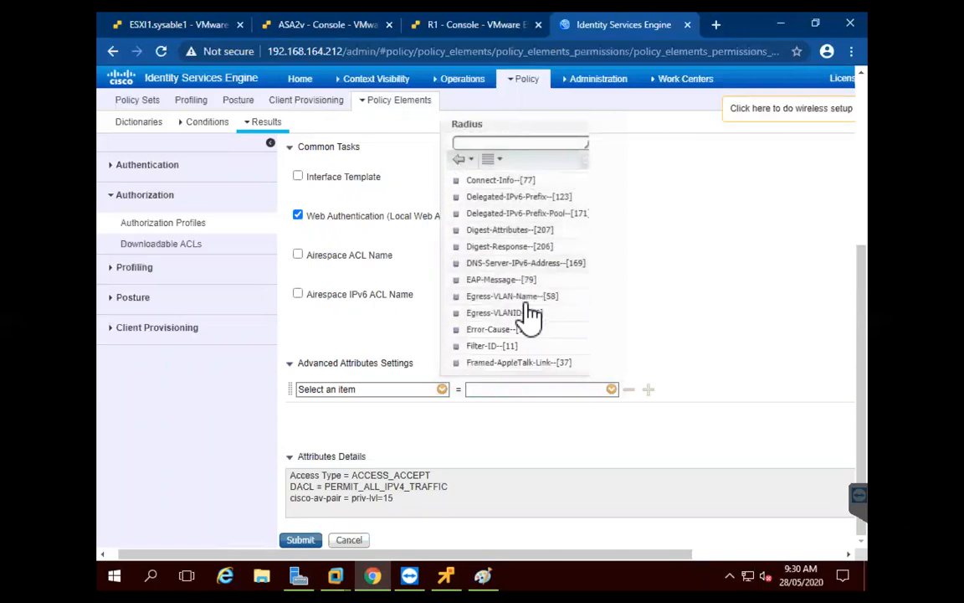
pyautogui.scroll(-3, 530, 313)
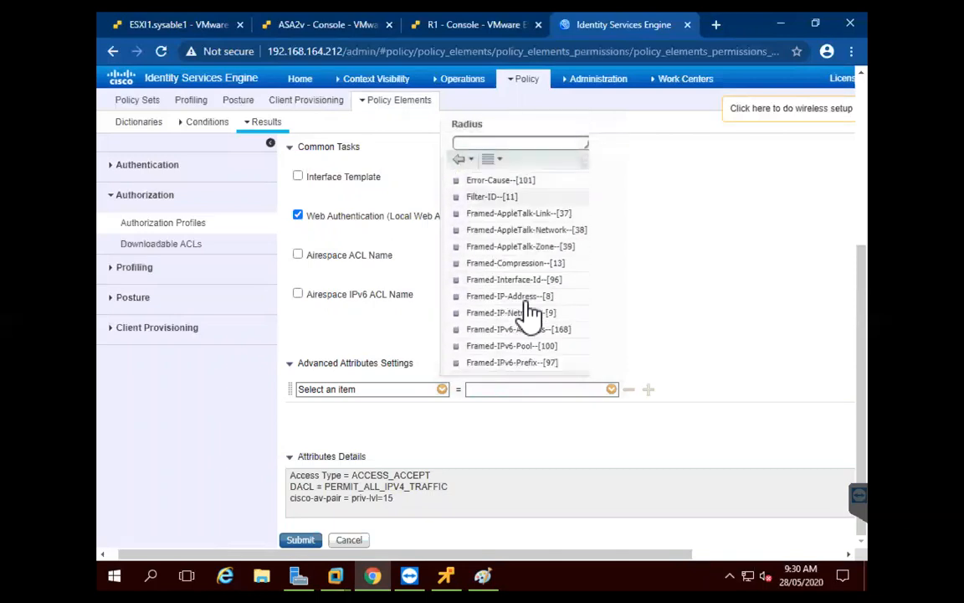
pyautogui.scroll(-2, 530, 313)
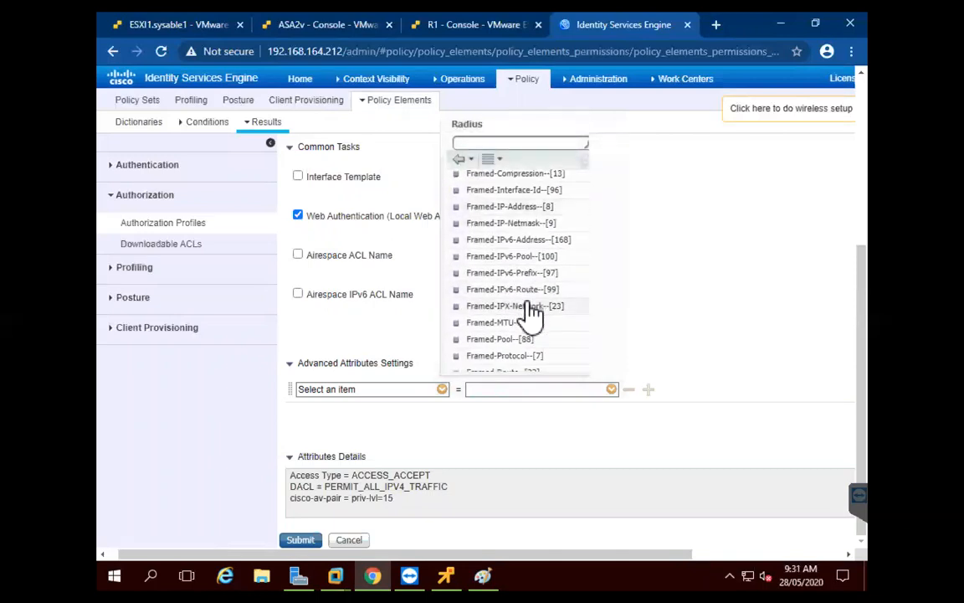
pyautogui.scroll(-3, 530, 313)
pyautogui.click(510, 295)
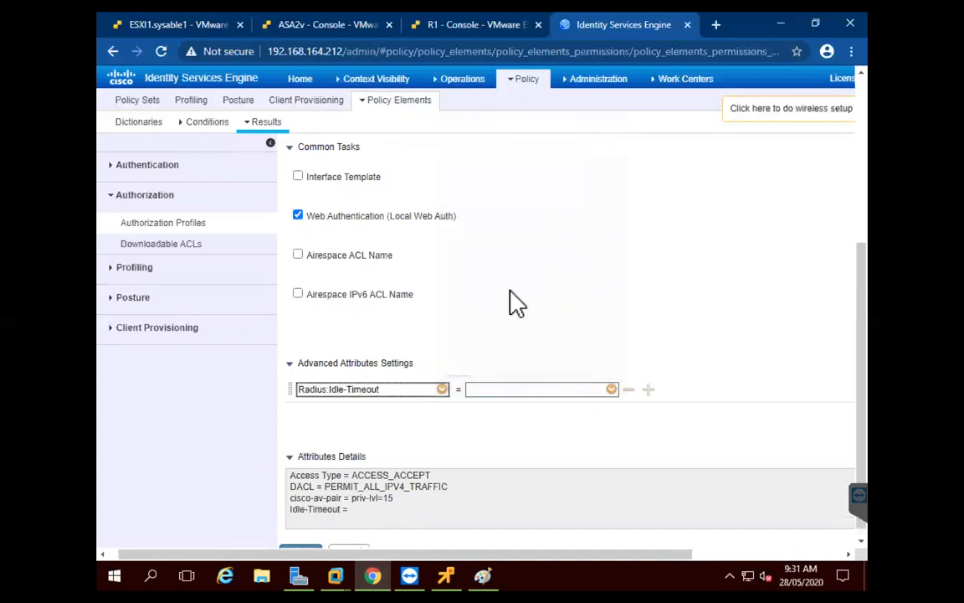
# Set the Idle-Timeout value to 2880 and submit the ANYCONN profile
pyautogui.click(503, 388)
pyautogui.hscroll(2, 504, 385)
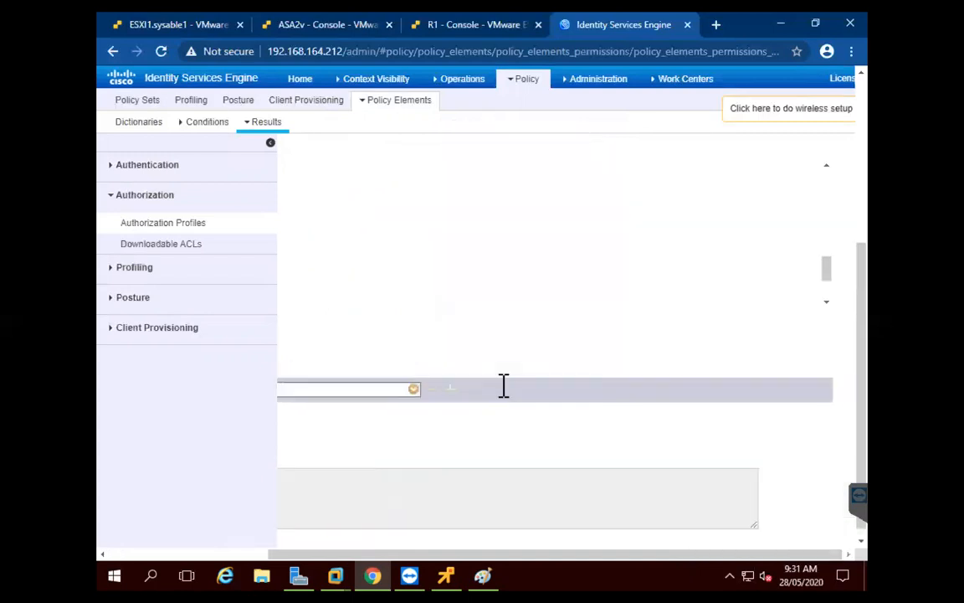
pyautogui.moveTo(519, 554); pyautogui.dragTo(308, 553)
pyautogui.moveTo(861, 294); pyautogui.dragTo(866, 360)
pyautogui.click(314, 540)
pyautogui.click(316, 540)
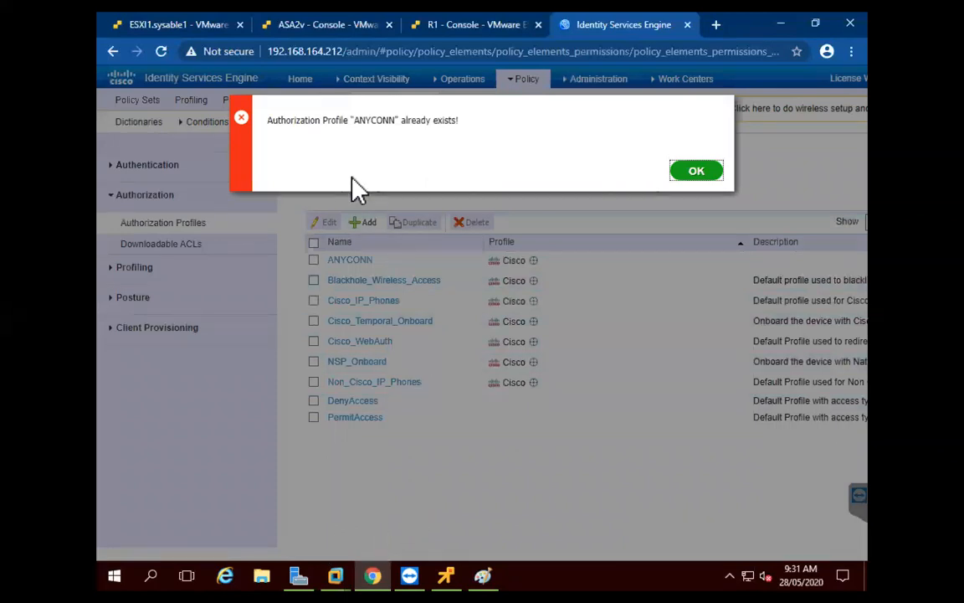
# Dismiss the 'Authorization Profile already exists' error for the duplicate ANYCONN profile
pyautogui.click(697, 173)
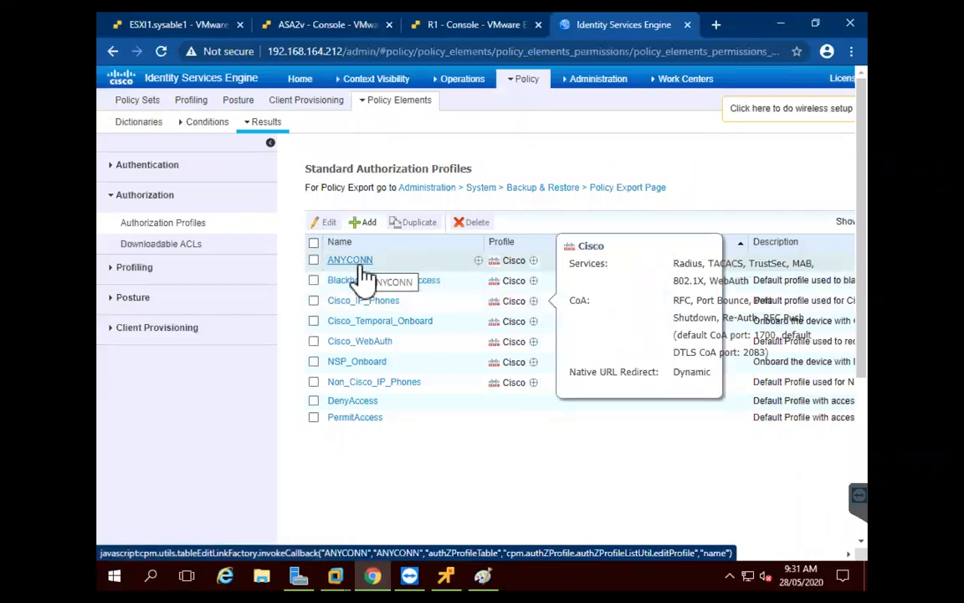
# Under Policy > Policy Sets, add a policy set named ANY1 and open its conditions editor
pyautogui.moveTo(525, 80)
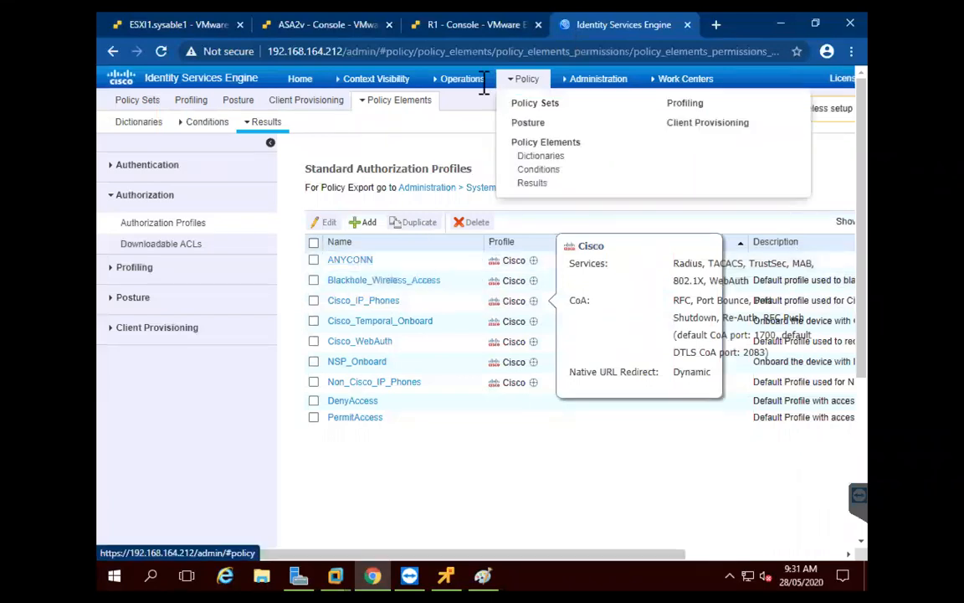
pyautogui.click(529, 105)
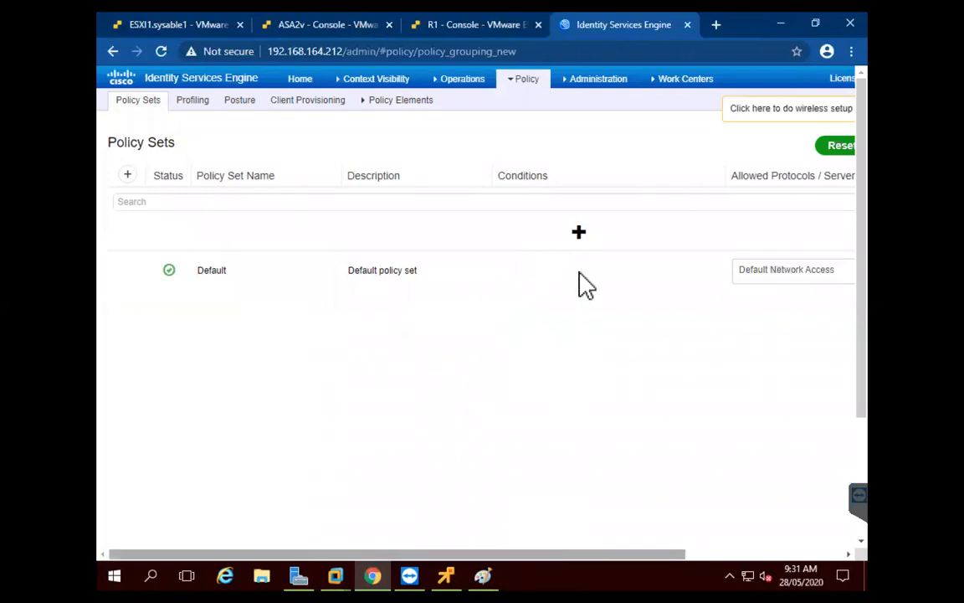
pyautogui.click(578, 233)
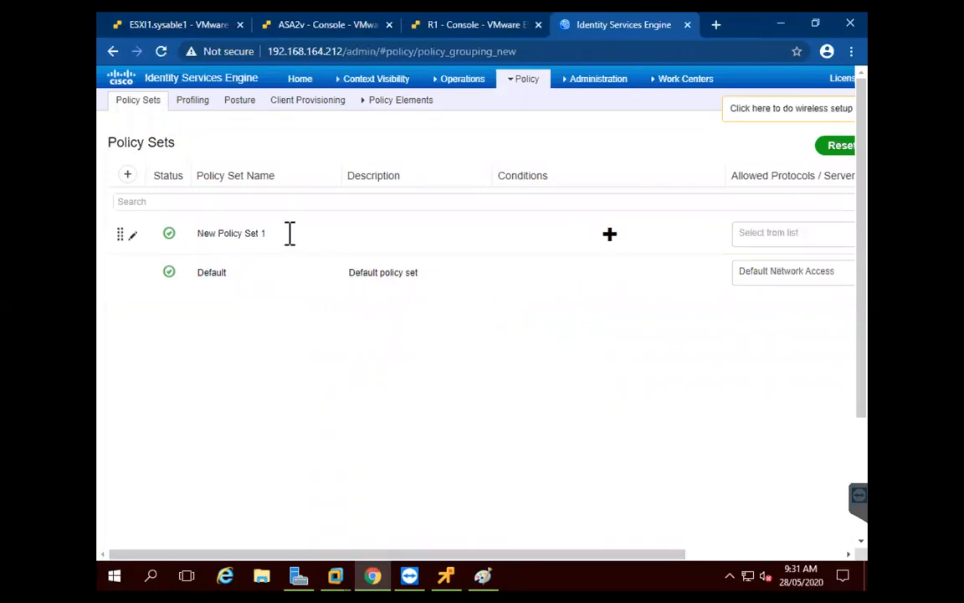
pyautogui.moveTo(267, 233); pyautogui.dragTo(198, 236)
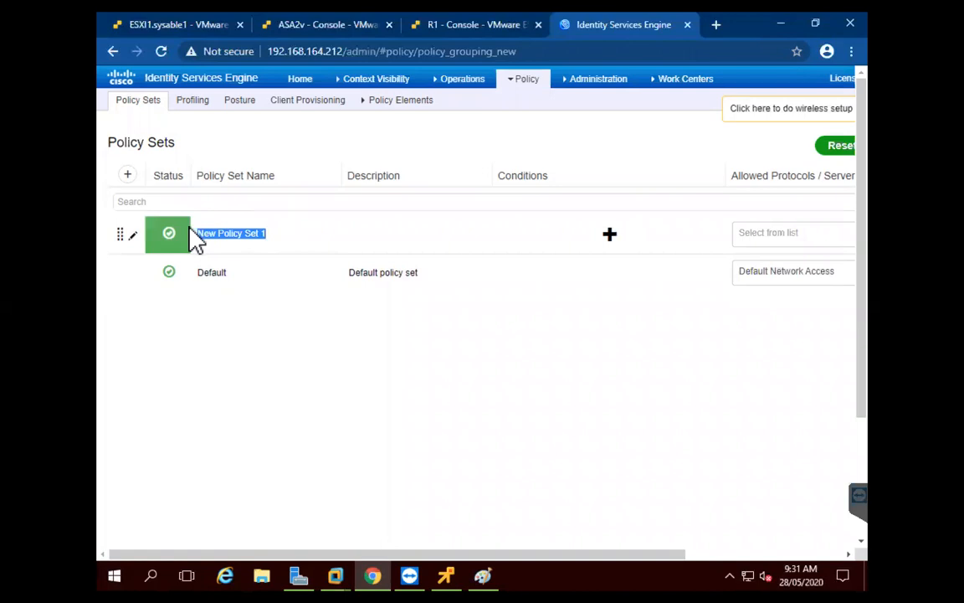
pyautogui.write('ANY1')
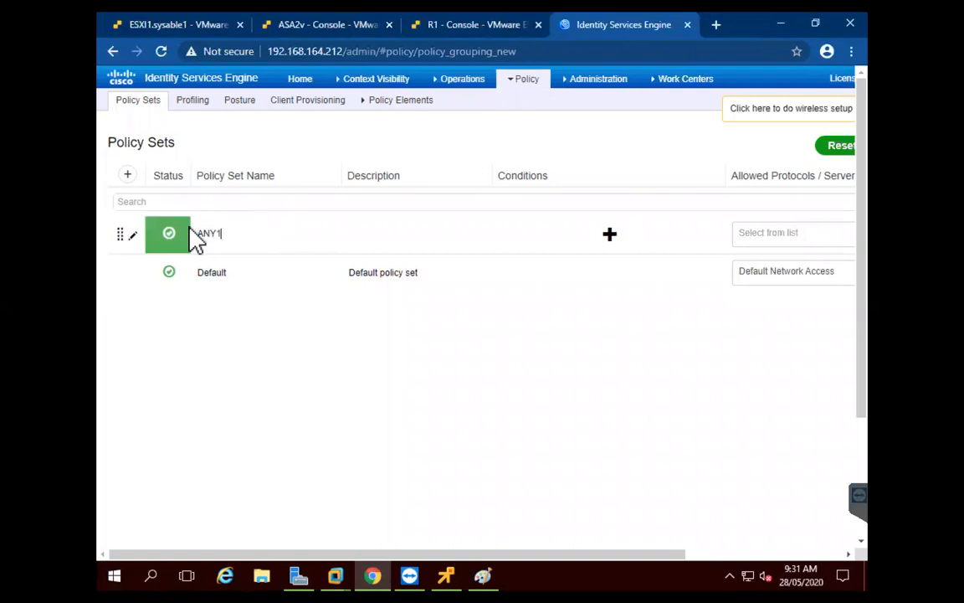
pyautogui.click(610, 234)
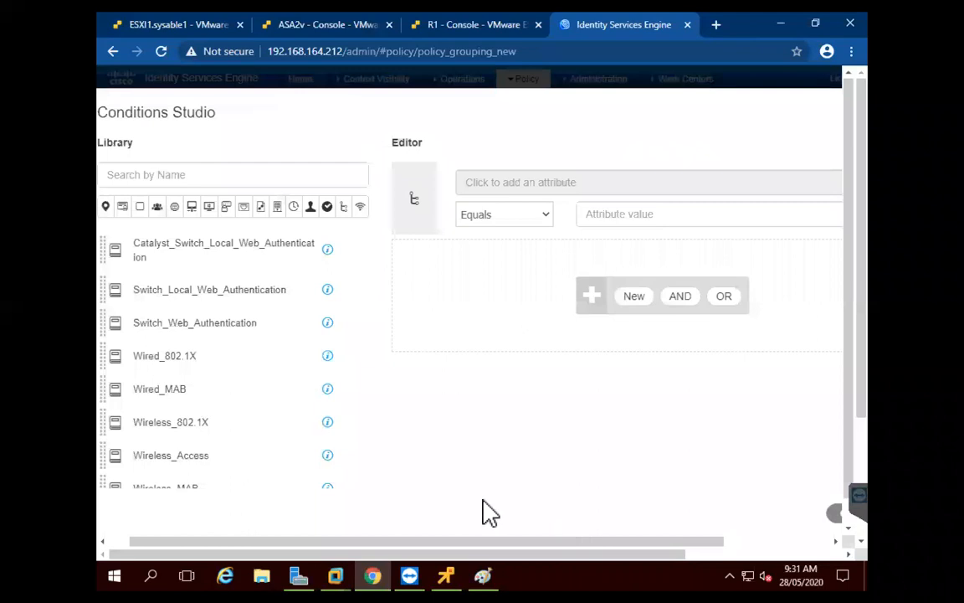
# Build the ANY1 condition Radius NAS-Port-Type Equals Virtual in Conditions Studio
pyautogui.moveTo(585, 541); pyautogui.dragTo(689, 541)
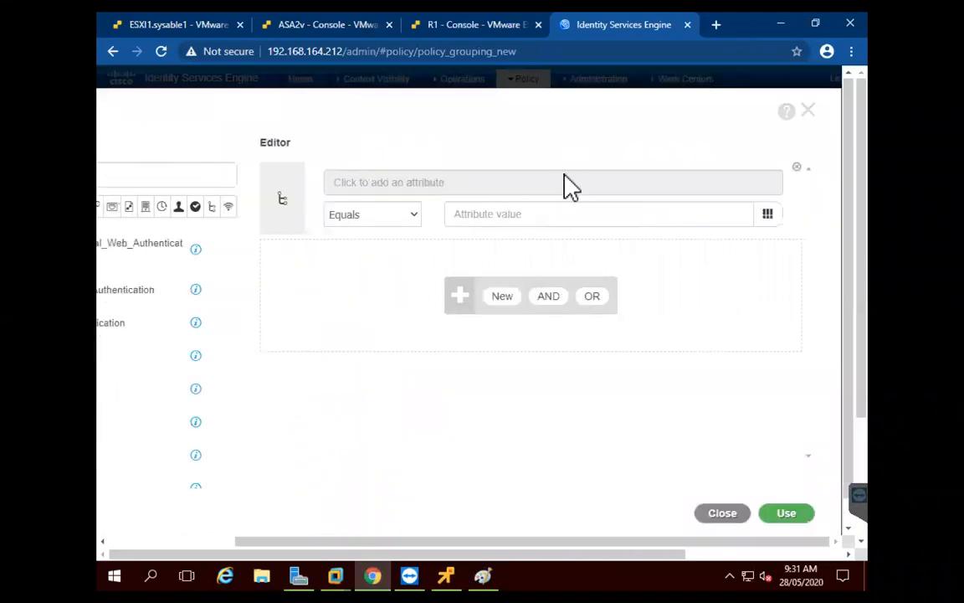
pyautogui.click(562, 194)
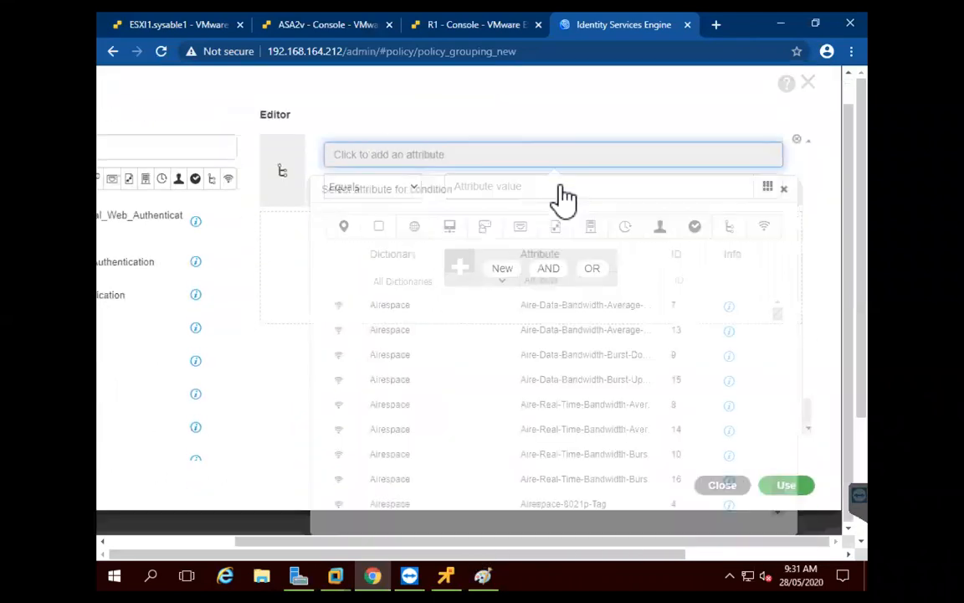
pyautogui.click(520, 226)
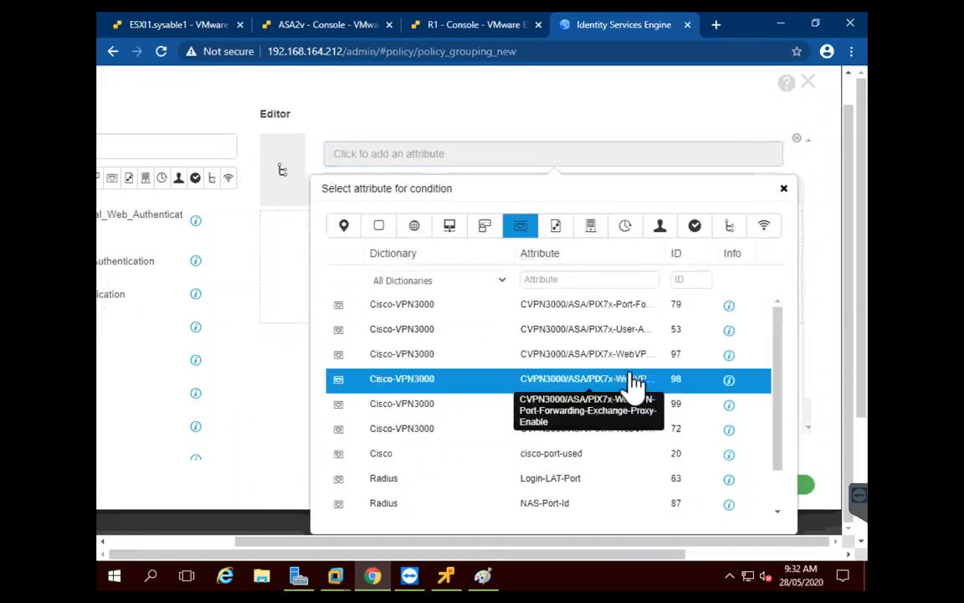
pyautogui.scroll(-2, 619, 435)
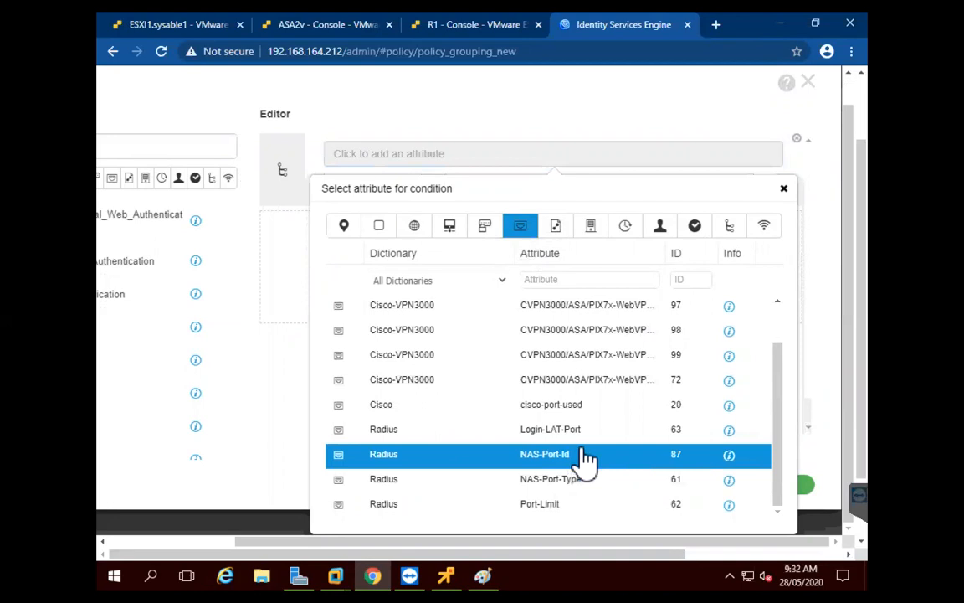
pyautogui.click(612, 492)
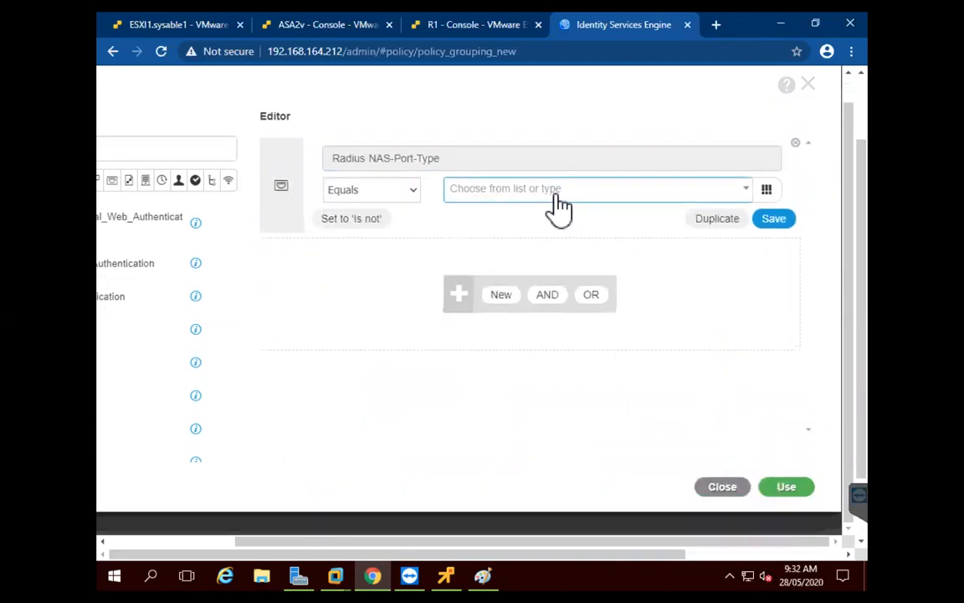
pyautogui.click(555, 205)
pyautogui.scroll(-1, 540, 297)
pyautogui.scroll(-5, 538, 303)
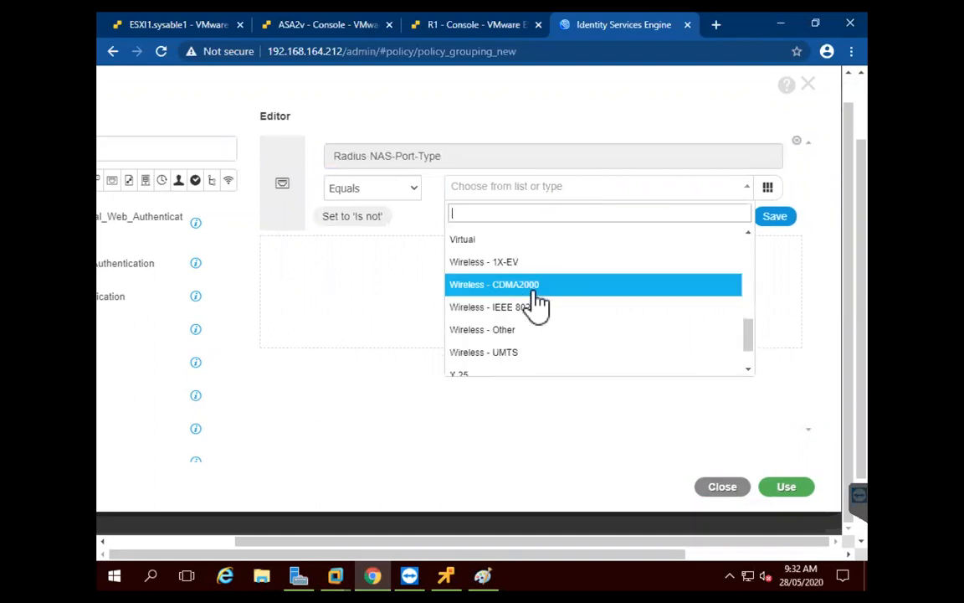
pyautogui.click(466, 242)
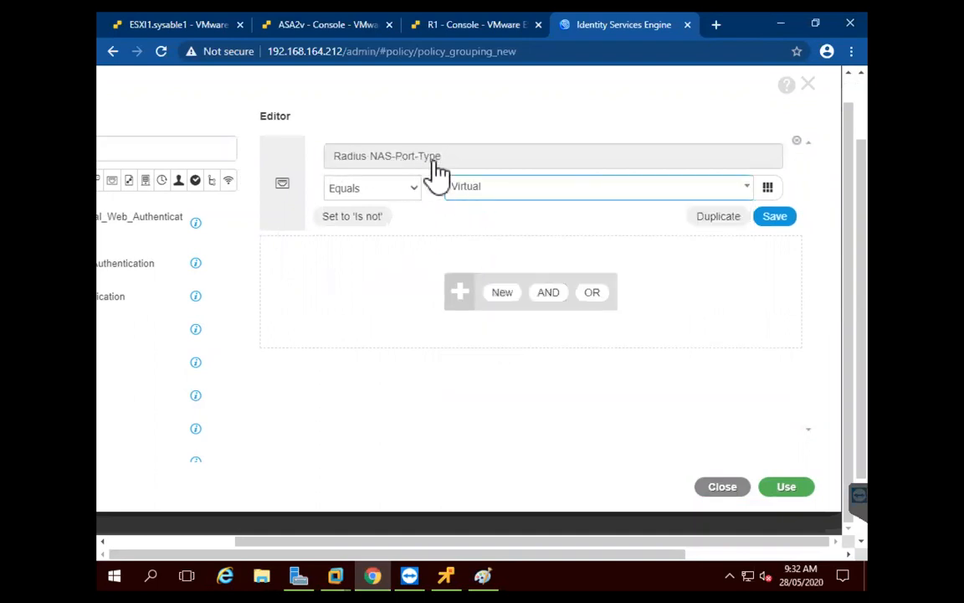
# Apply the condition, choose Default Network Access as allowed protocols, and save ANY1
pyautogui.click(787, 488)
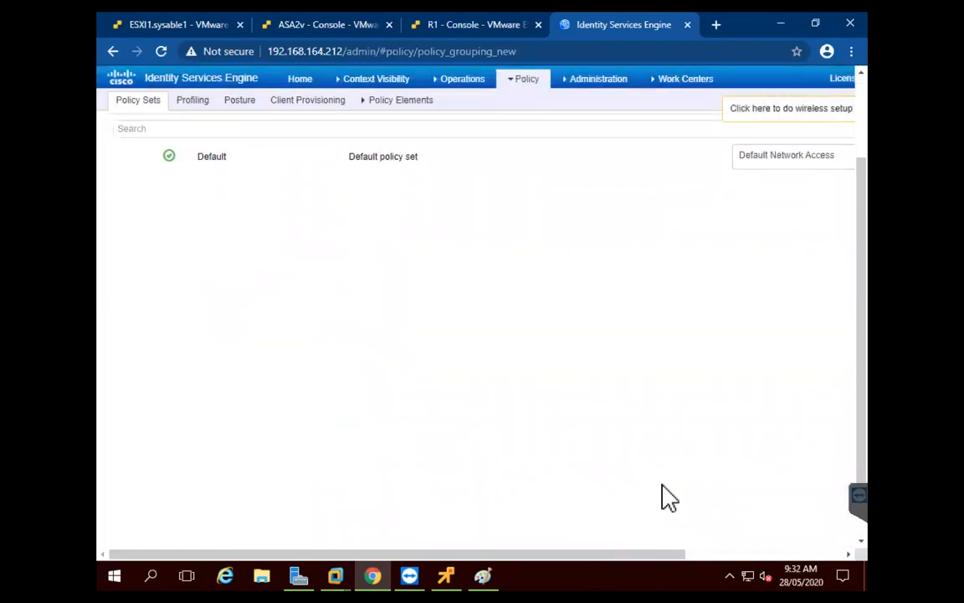
pyautogui.moveTo(559, 555); pyautogui.dragTo(714, 554)
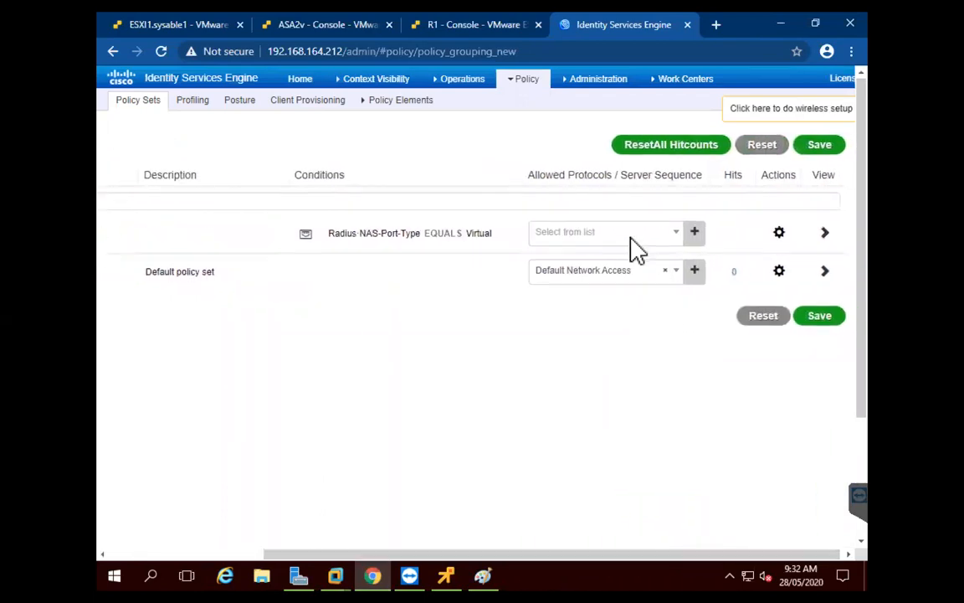
pyautogui.click(632, 236)
pyautogui.click(582, 306)
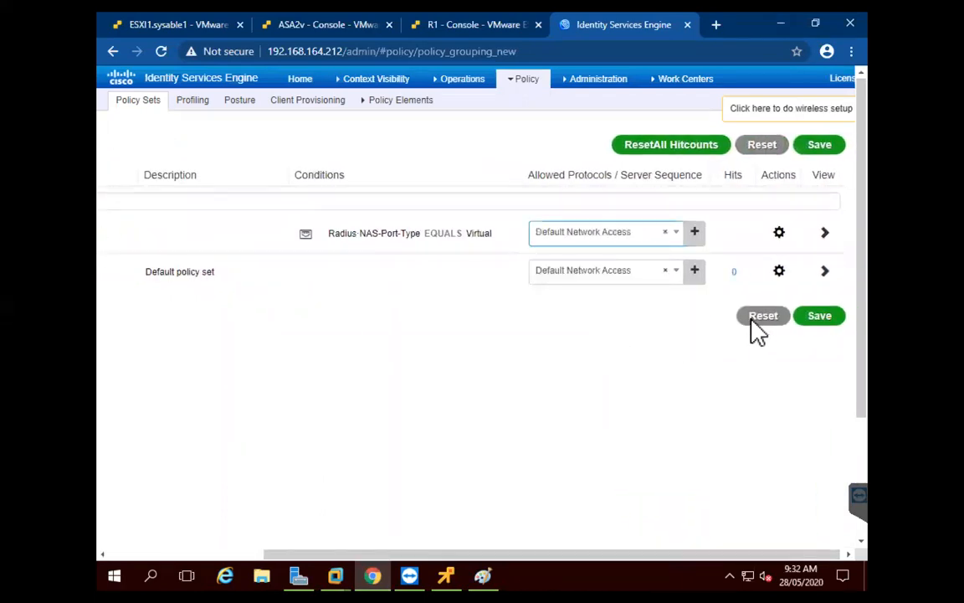
pyautogui.click(801, 318)
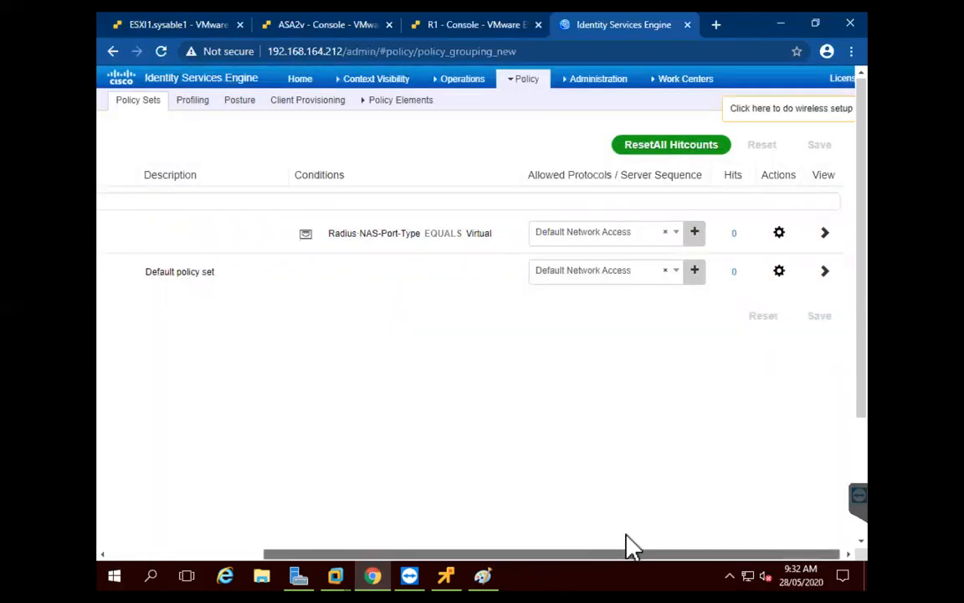
# Open the ANY1 policy set's detail view with its authentication and authorization rules
pyautogui.moveTo(626, 534); pyautogui.dragTo(634, 529)
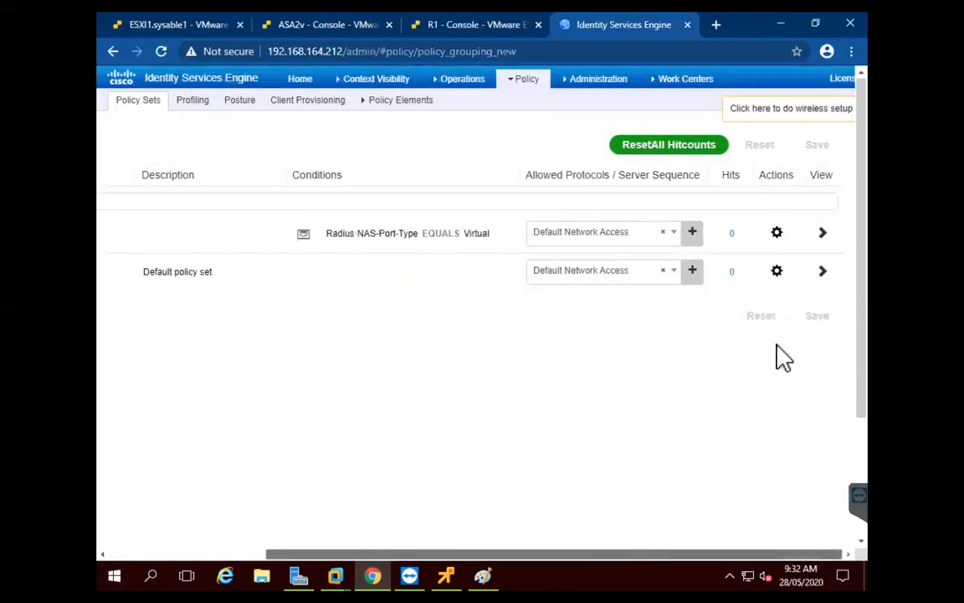
pyautogui.click(822, 233)
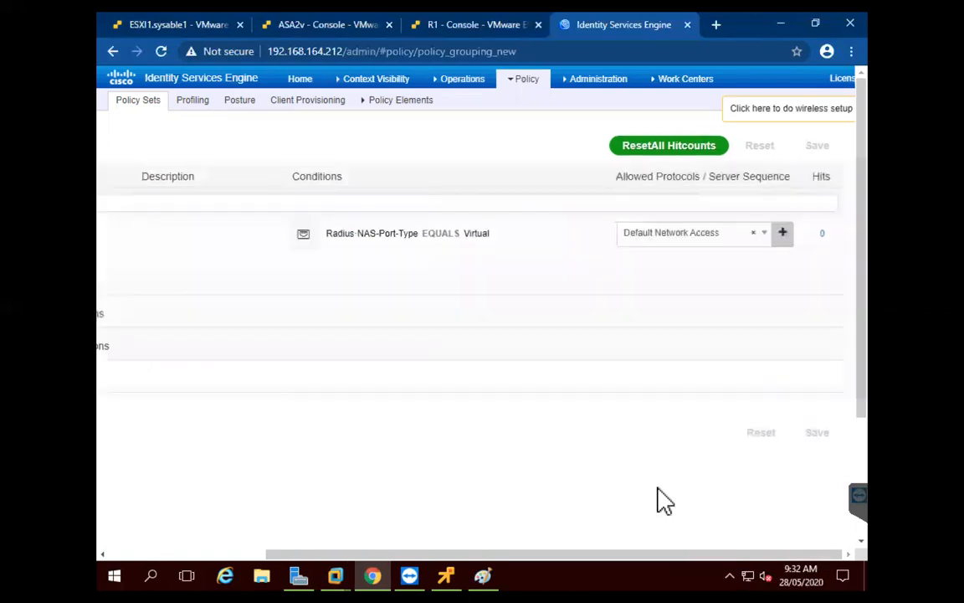
pyautogui.moveTo(665, 553); pyautogui.dragTo(456, 553)
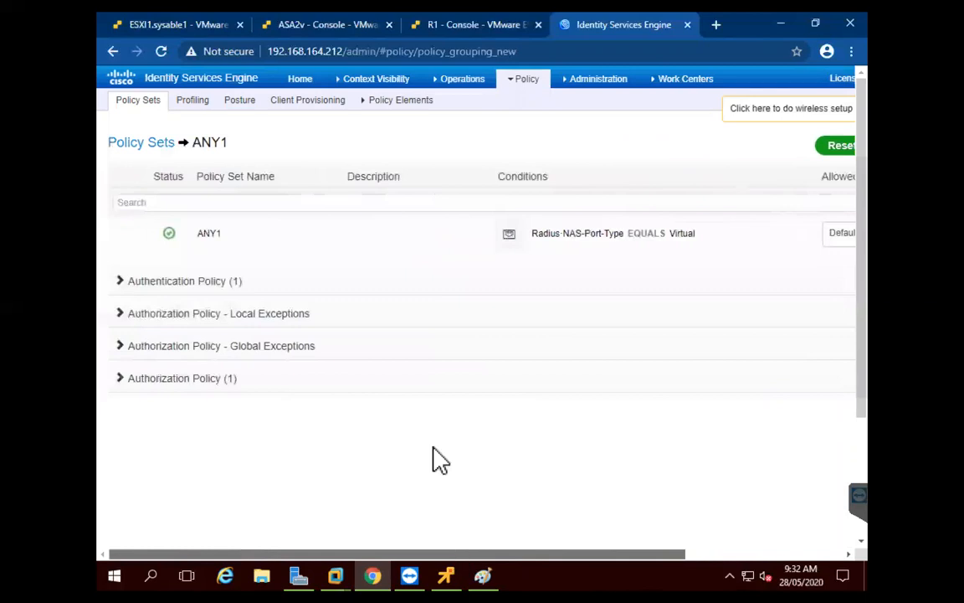
# Set the default authentication rule's identity source to Internal Users
pyautogui.click(122, 289)
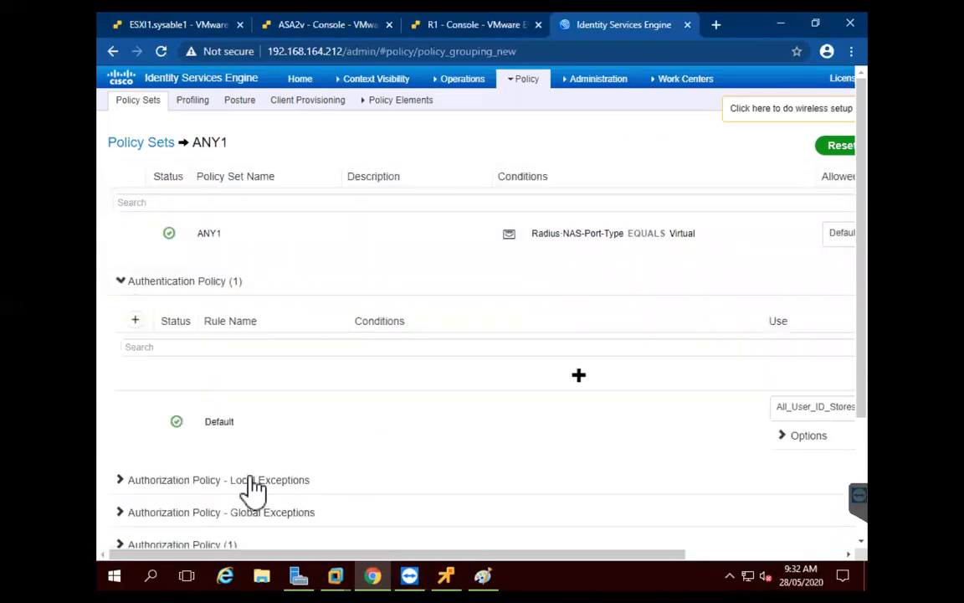
pyautogui.moveTo(601, 553); pyautogui.dragTo(737, 553)
pyautogui.click(698, 418)
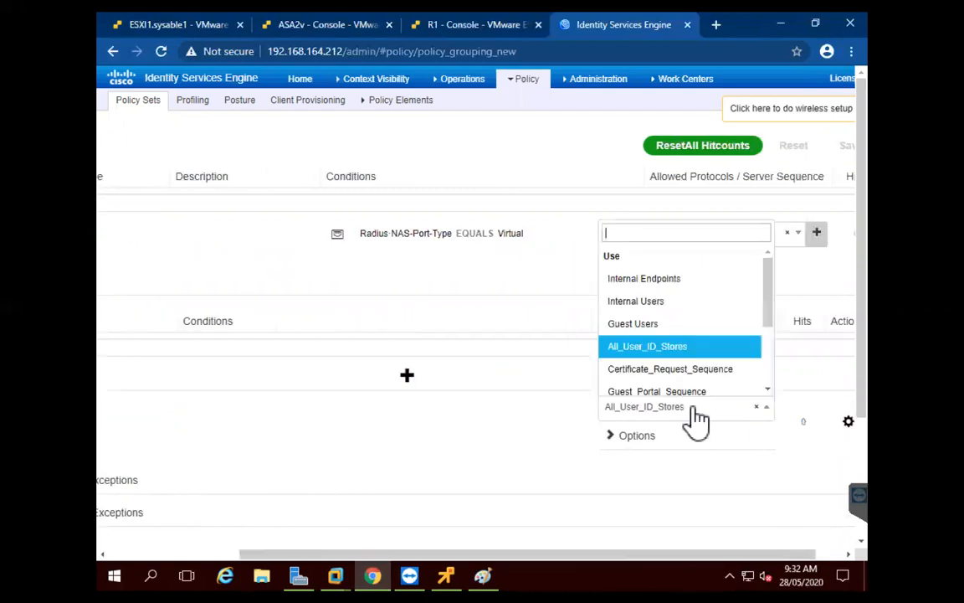
pyautogui.click(686, 311)
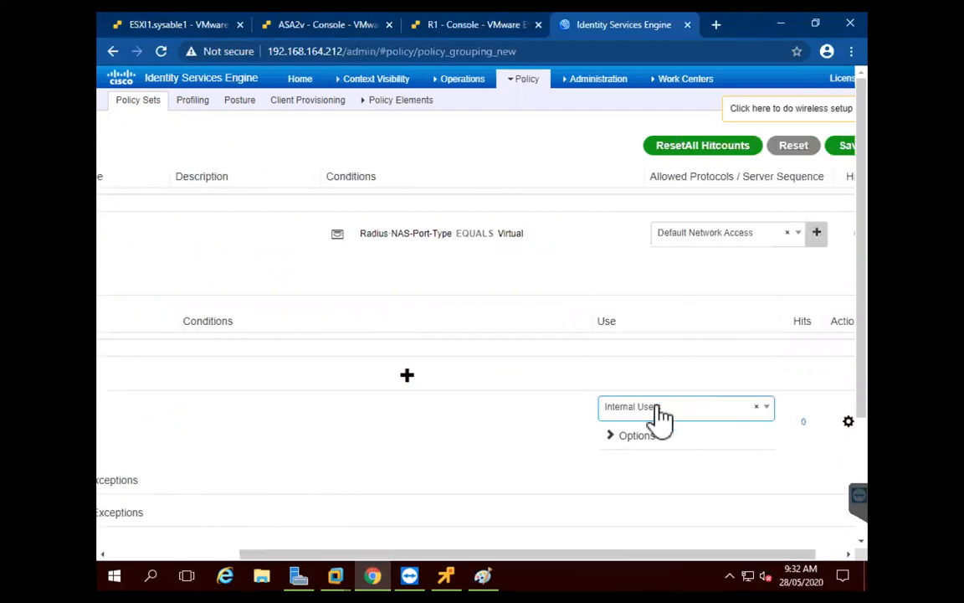
pyautogui.moveTo(686, 554); pyautogui.dragTo(399, 538)
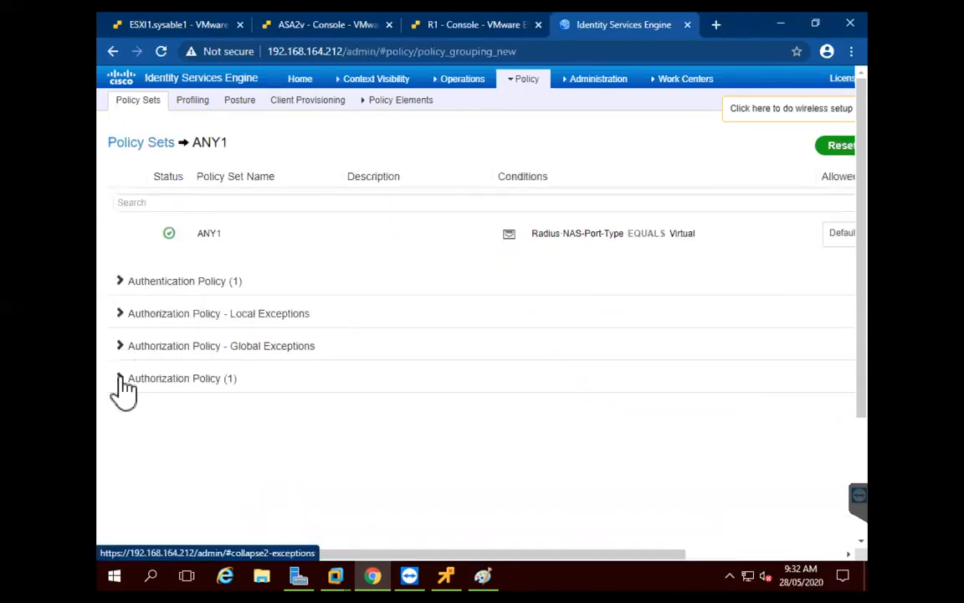
# Add an authorization rule named ANY2 and start defining its condition
pyautogui.click(126, 378)
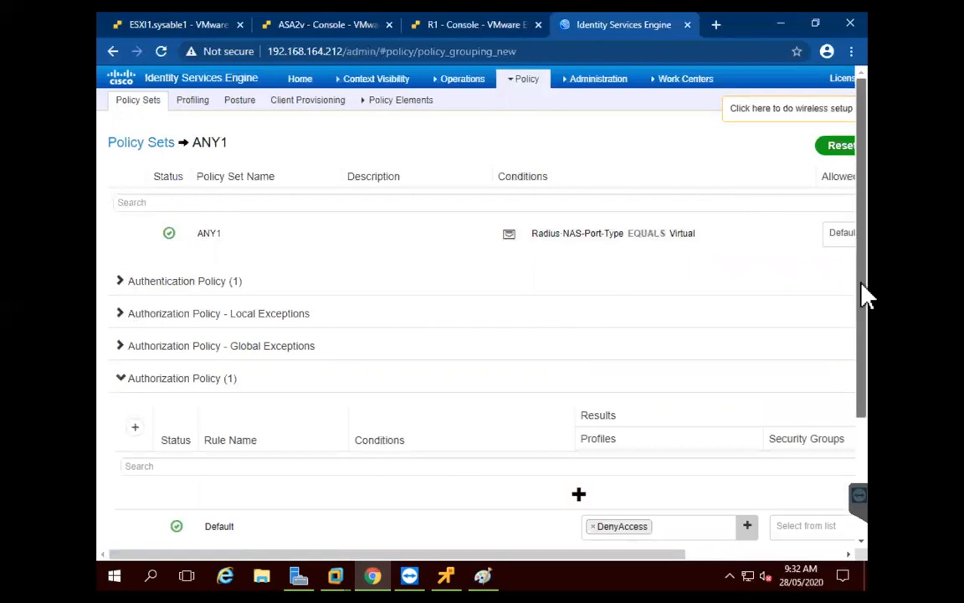
pyautogui.scroll(-3, 863, 318)
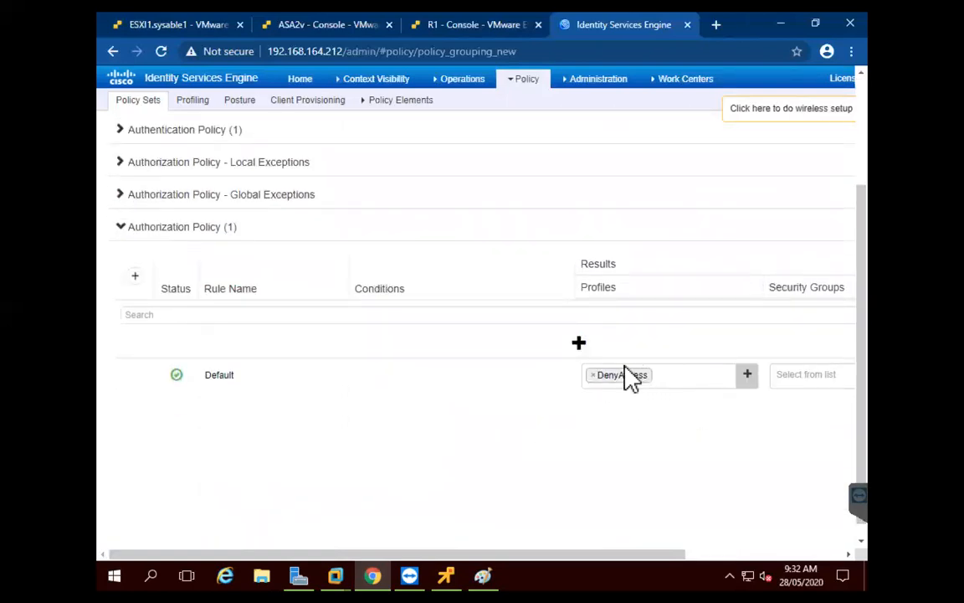
pyautogui.click(579, 344)
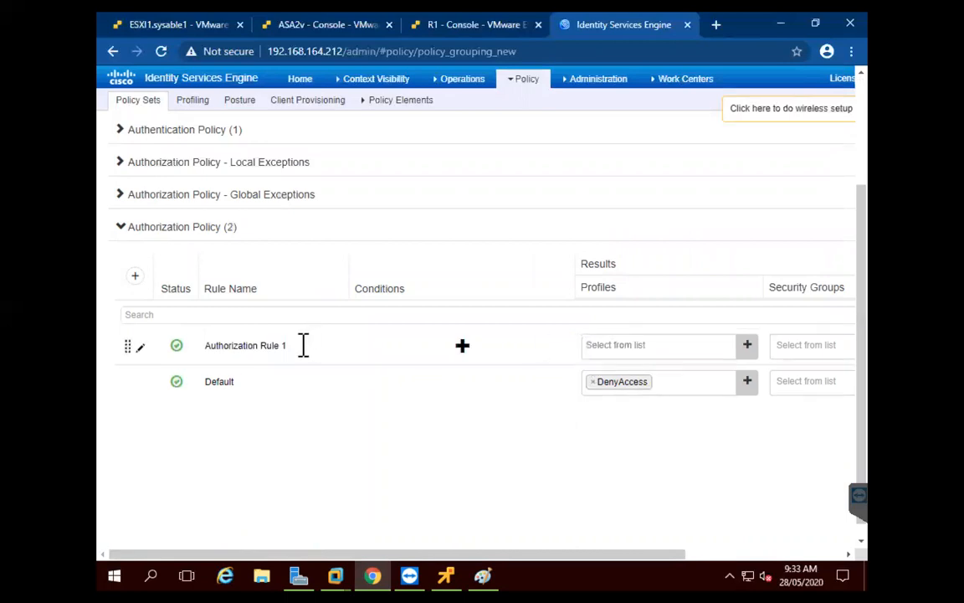
pyautogui.tripleClick(211, 348)
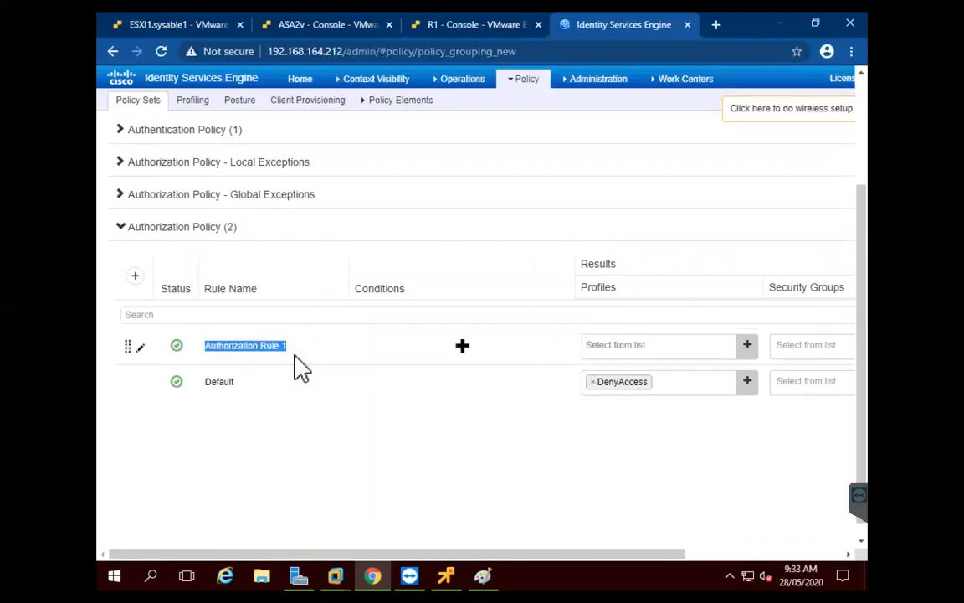
pyautogui.write('ANY2')
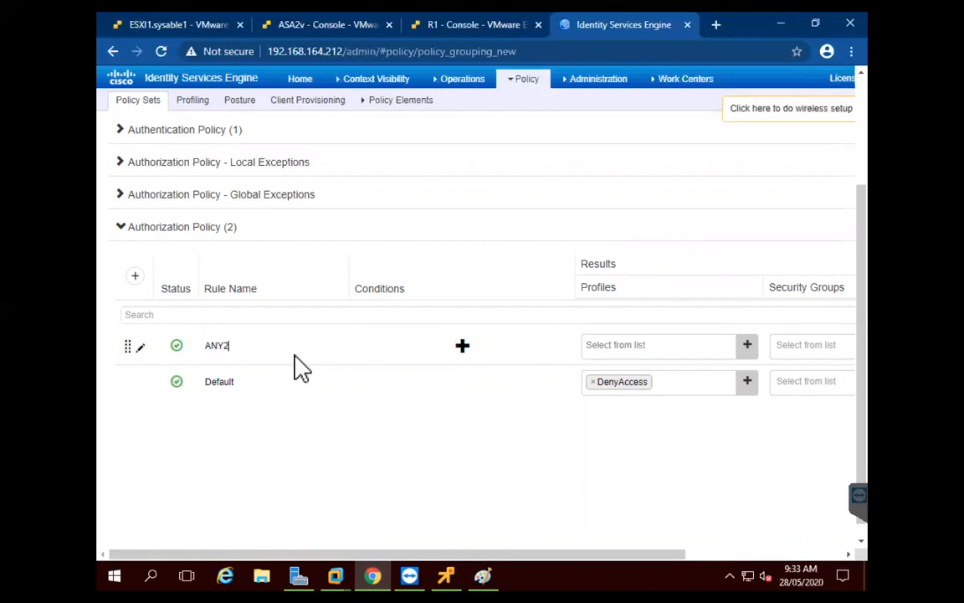
pyautogui.click(463, 346)
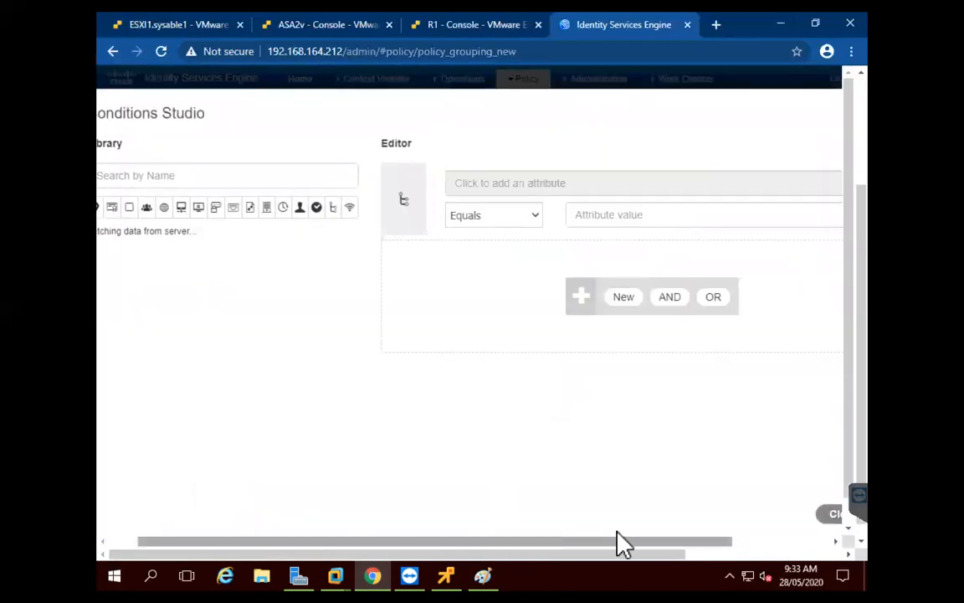
# Set Radius NAS-IP-Address Equals 192.168.164.150 and add an empty AND condition below it
pyautogui.moveTo(507, 541); pyautogui.dragTo(634, 541)
pyautogui.doubleClick(530, 185)
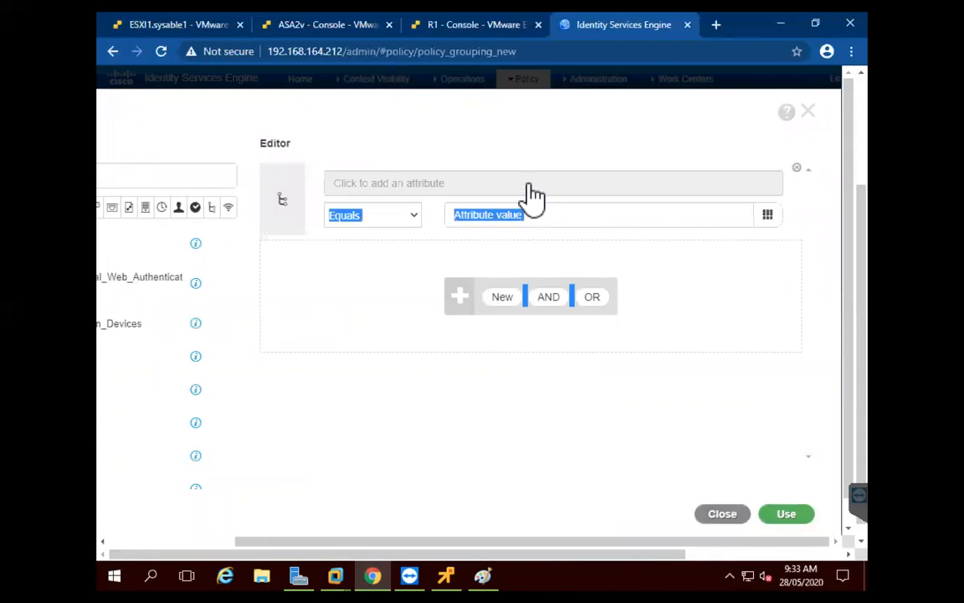
pyautogui.click(601, 182)
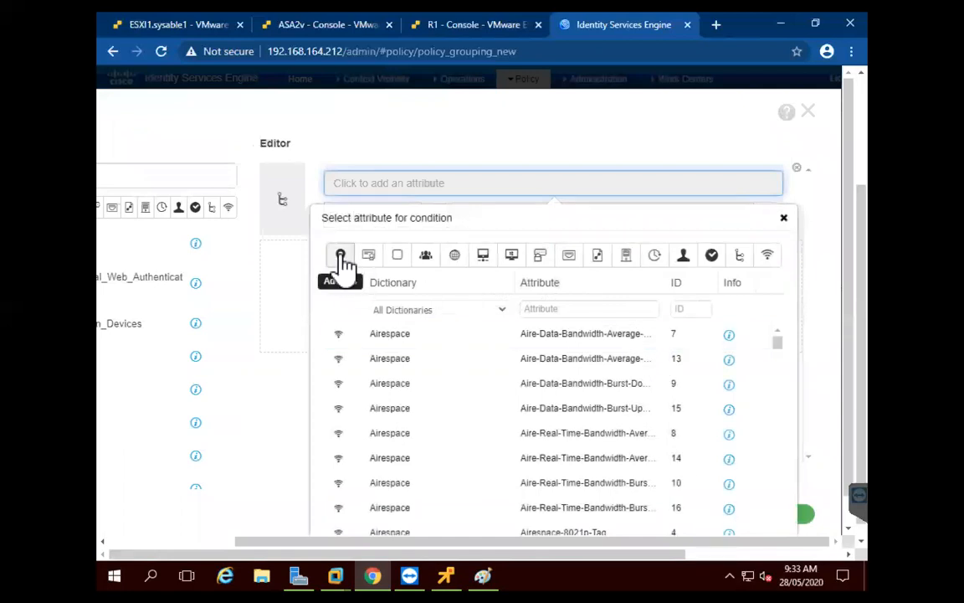
pyautogui.click(342, 256)
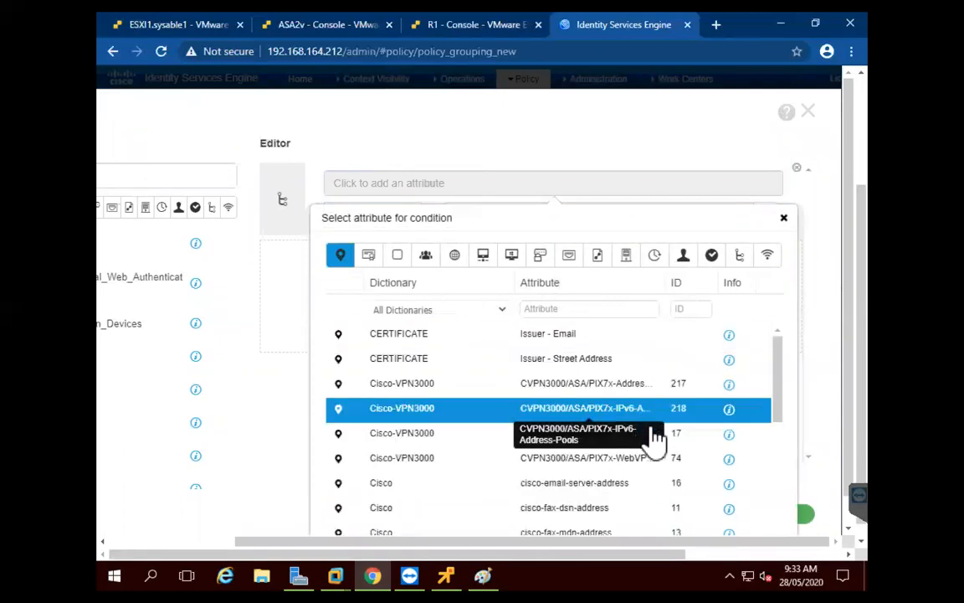
pyautogui.scroll(-5, 651, 416)
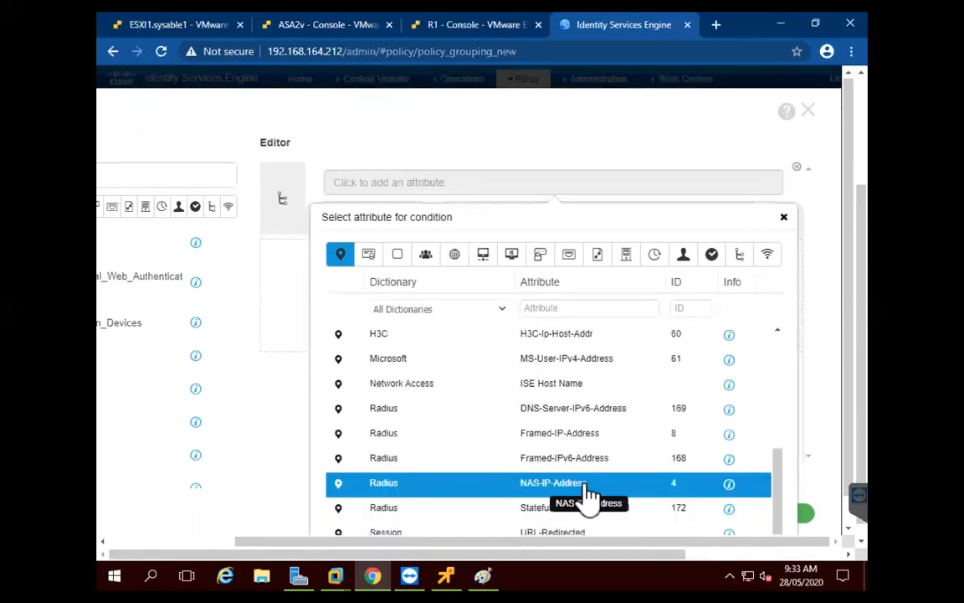
pyautogui.click(617, 484)
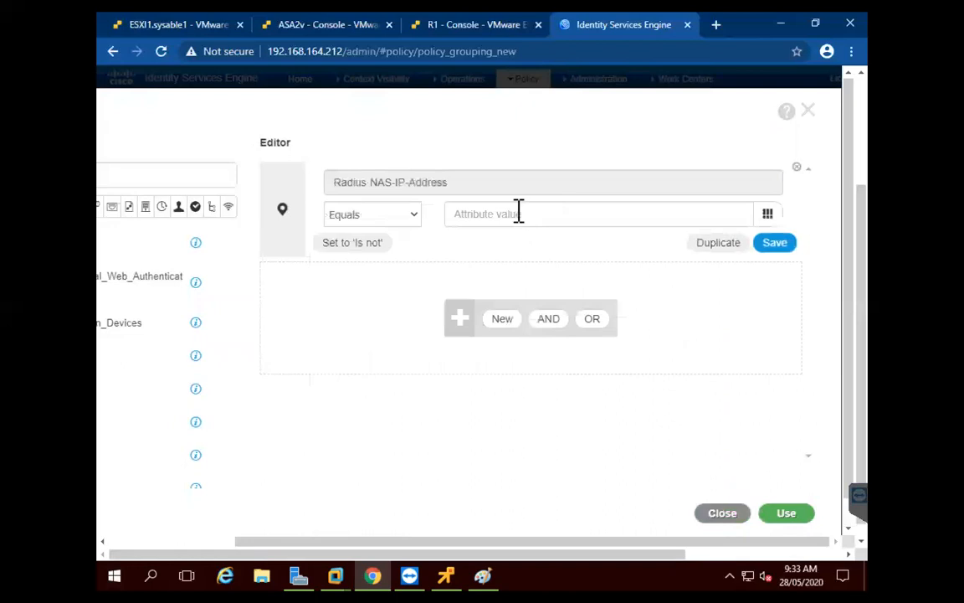
pyautogui.write('192.168.1')
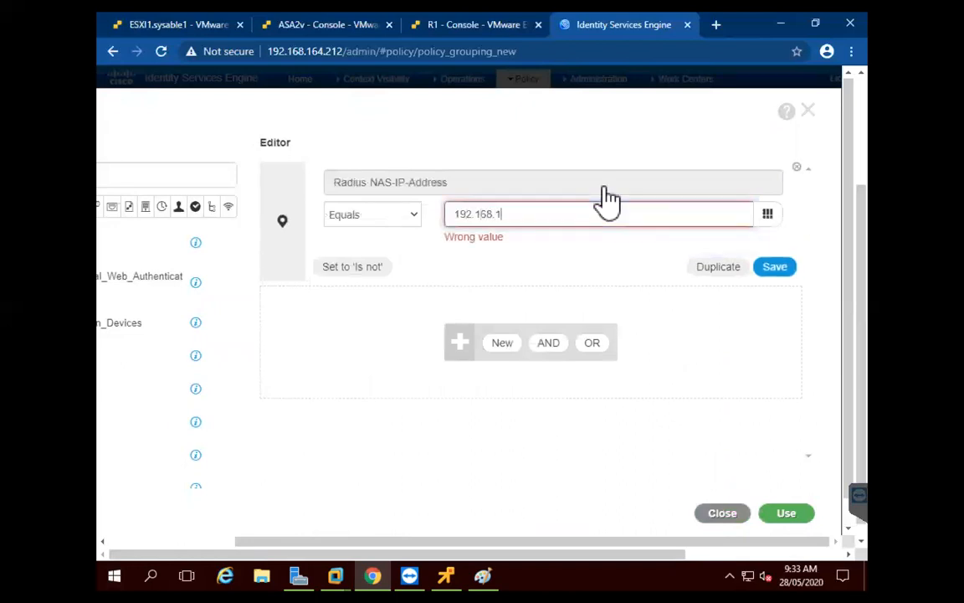
pyautogui.write('64.150')
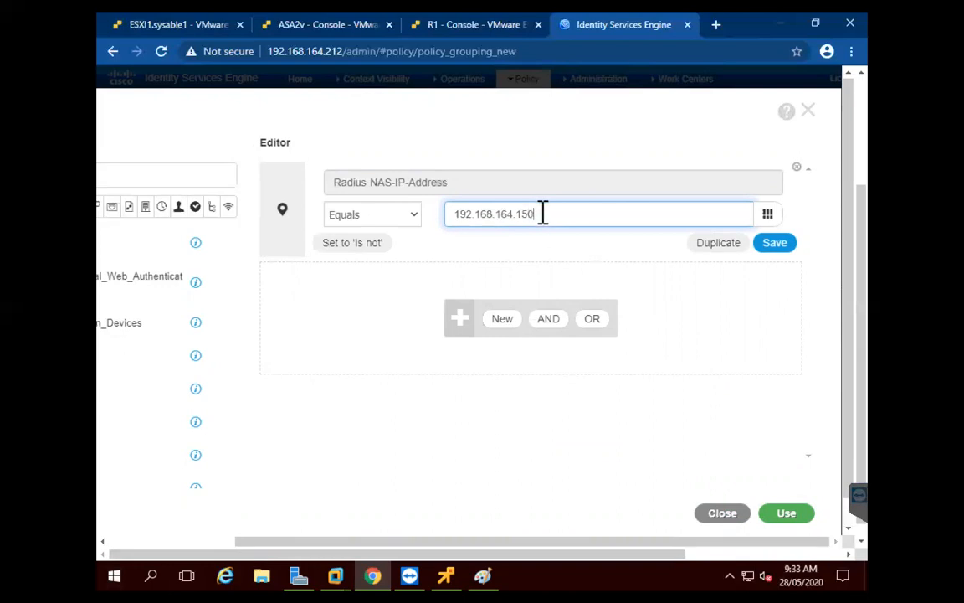
pyautogui.click(785, 513)
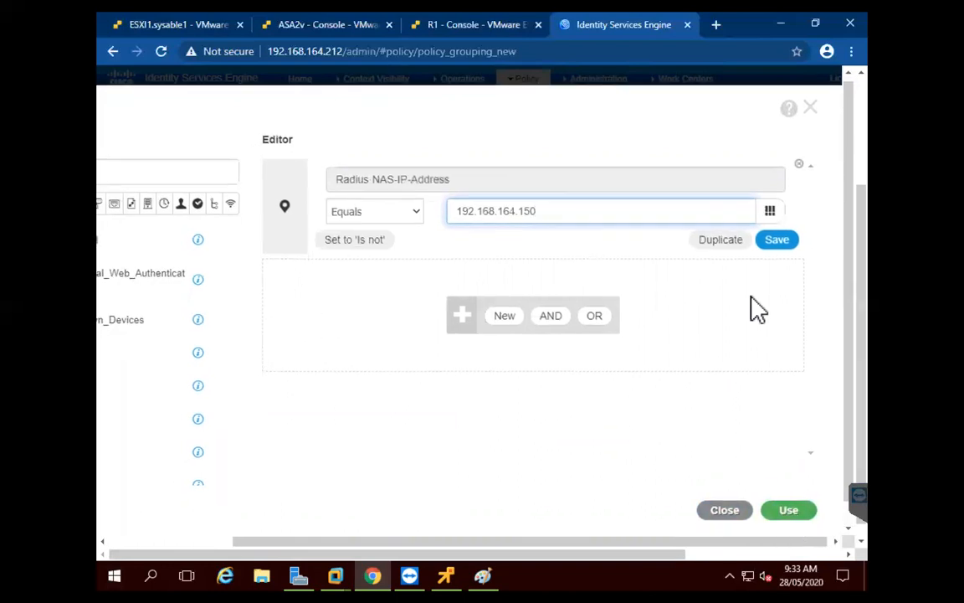
pyautogui.click(499, 315)
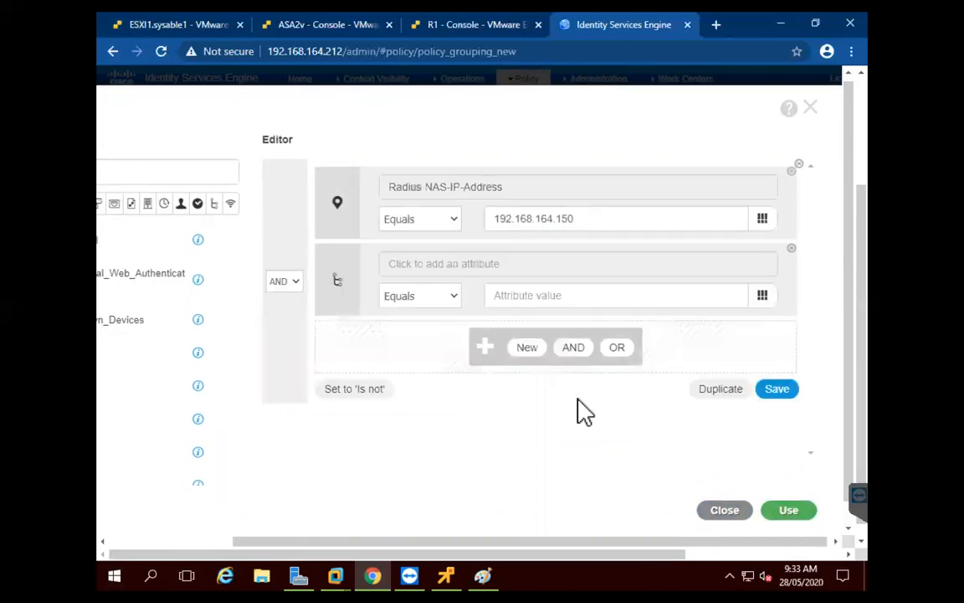
# Make the second condition Radius User-Name Equals the lab user's username
pyautogui.click(518, 194)
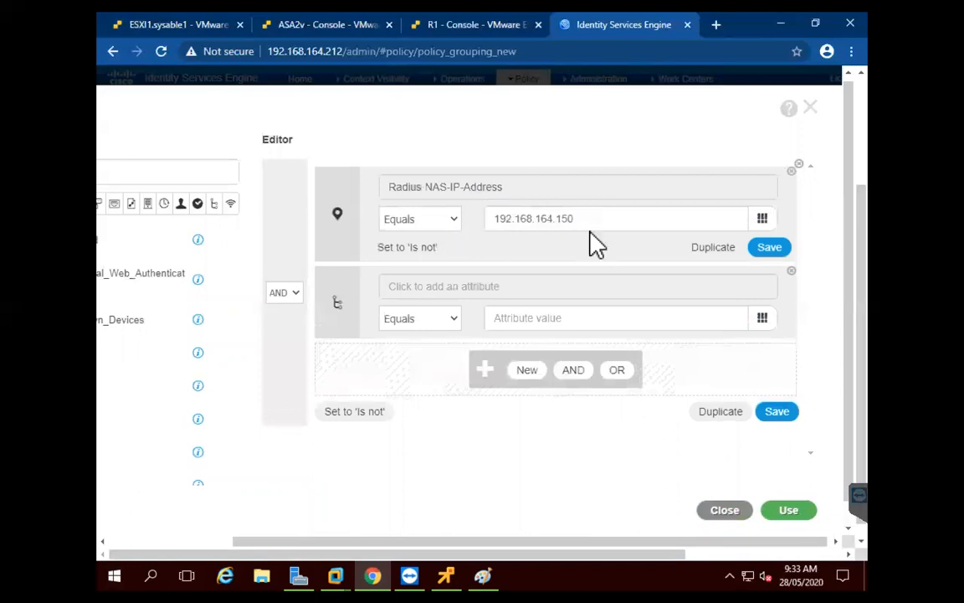
pyautogui.click(530, 291)
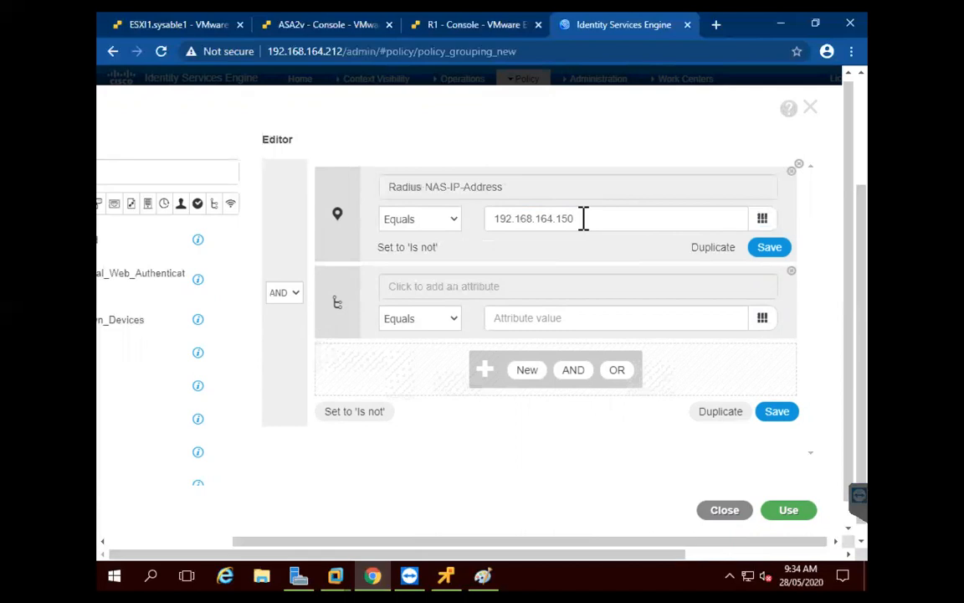
pyautogui.click(485, 274)
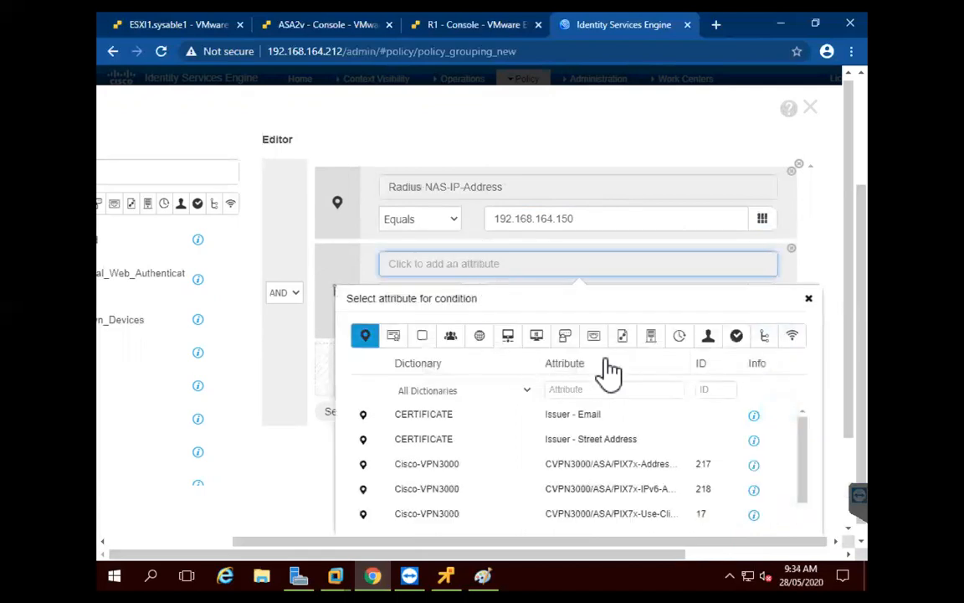
pyautogui.scroll(-1, 854, 293)
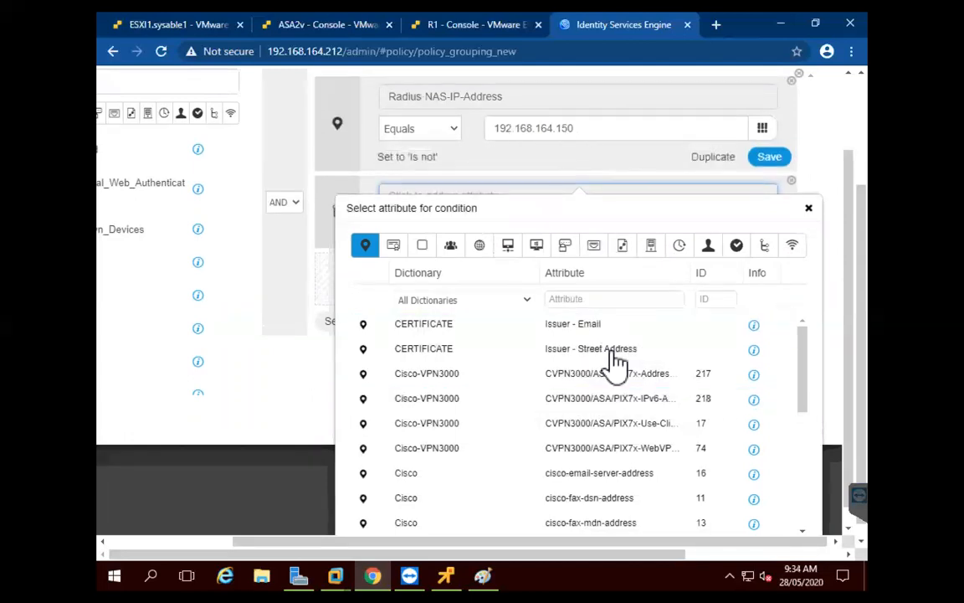
pyautogui.click(708, 244)
pyautogui.scroll(-1, 852, 268)
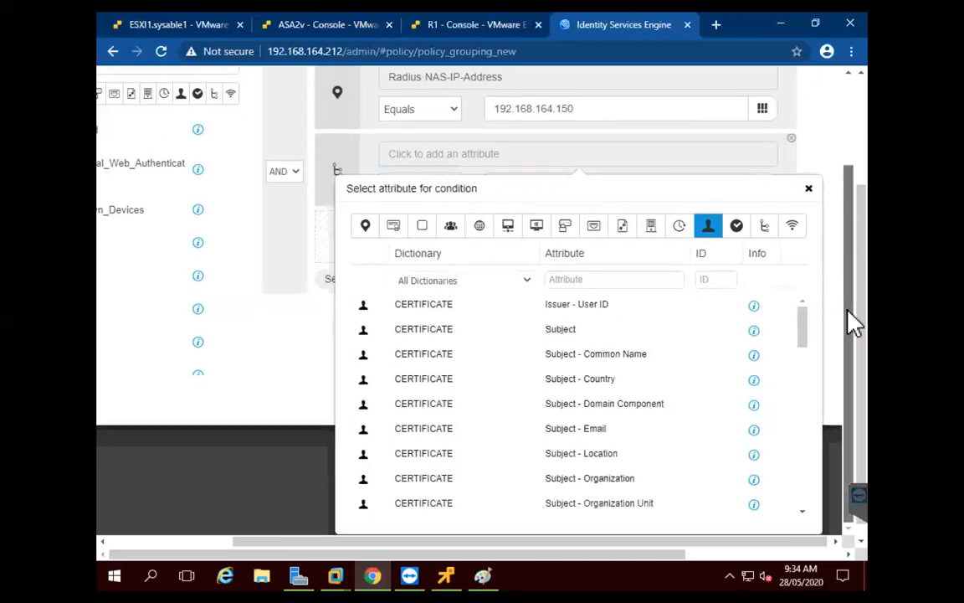
pyautogui.scroll(-15, 678, 418)
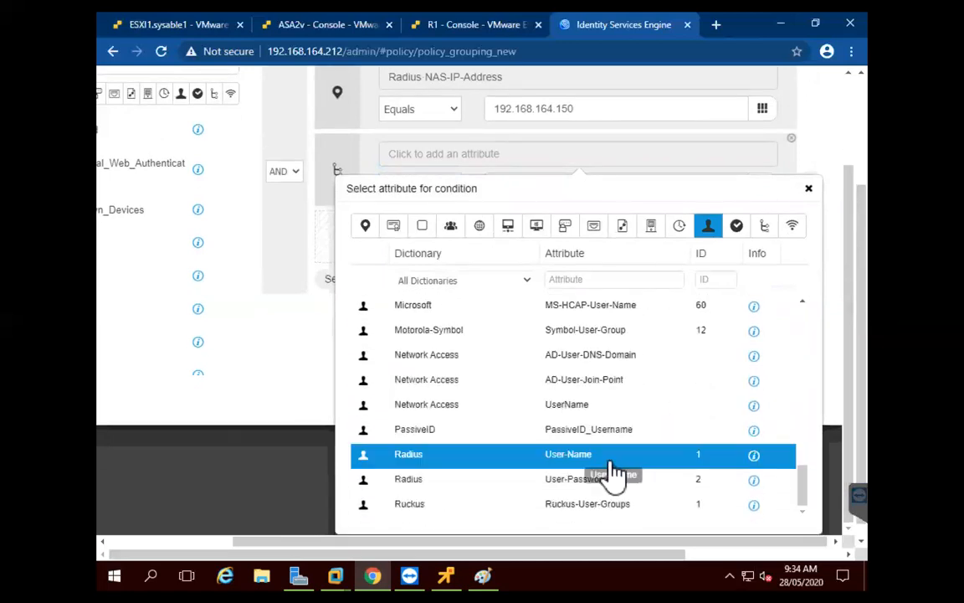
pyautogui.click(588, 455)
pyautogui.click(592, 266)
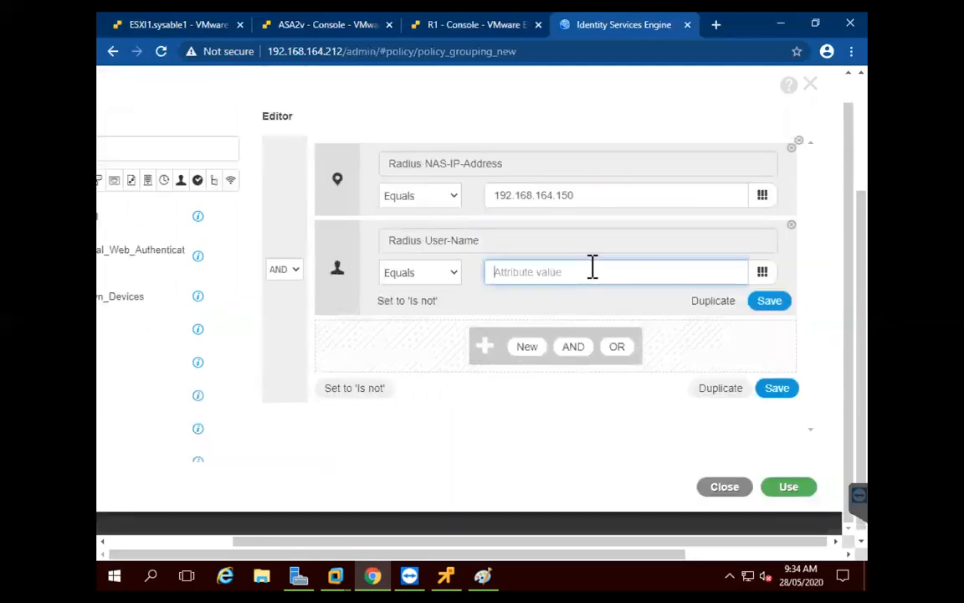
pyautogui.write('ccie')
# Apply the two-part condition, assign the ANYCONNECT profile to ANY2, and save the policy
pyautogui.click(791, 488)
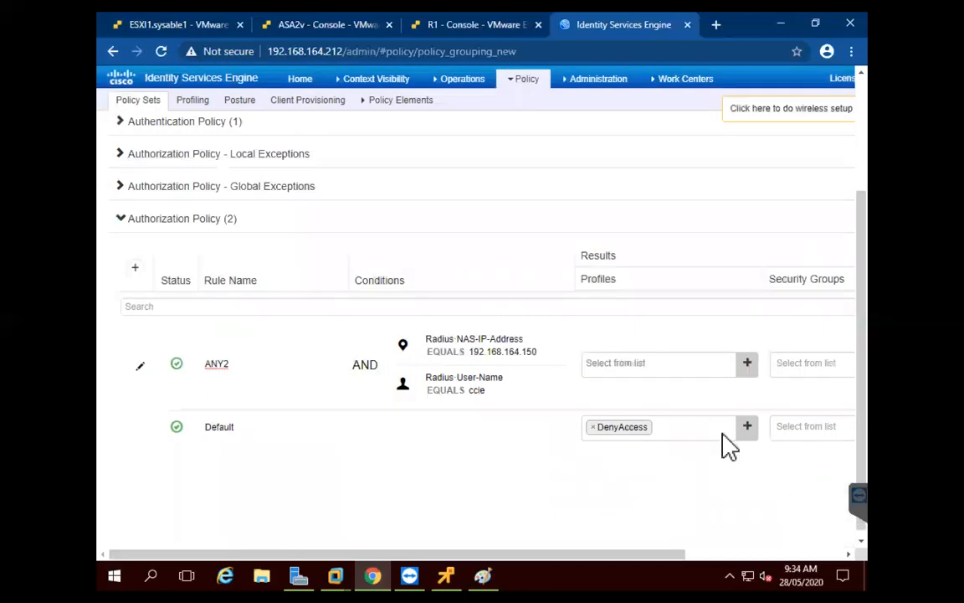
pyautogui.click(664, 366)
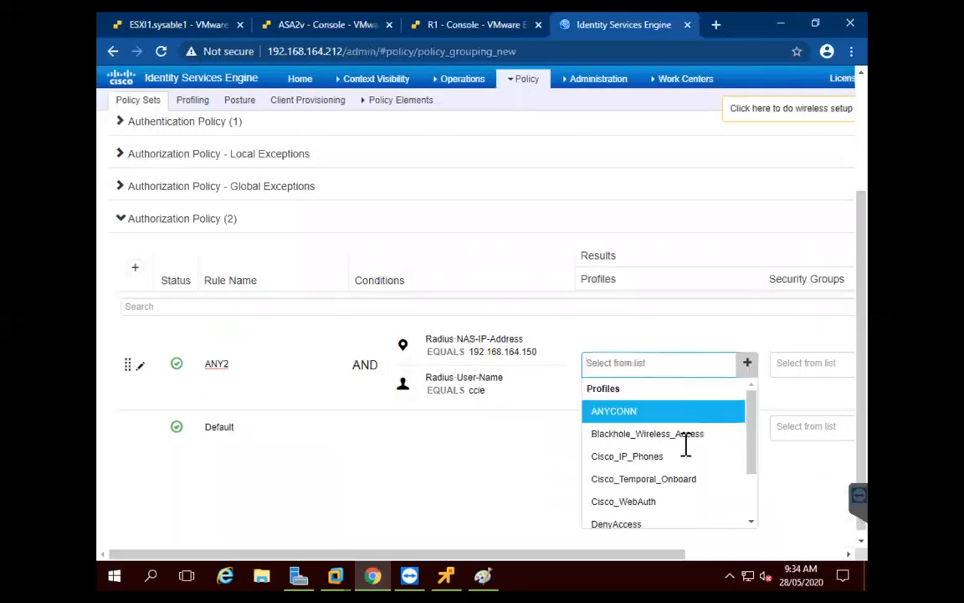
pyautogui.click(652, 413)
pyautogui.moveTo(510, 551); pyautogui.dragTo(730, 551)
pyautogui.click(805, 492)
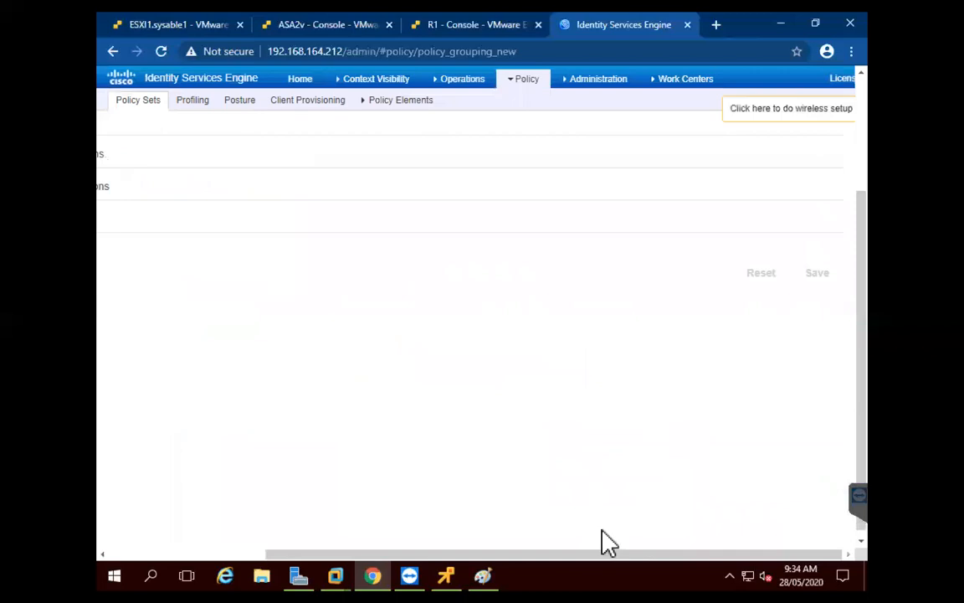
pyautogui.moveTo(617, 553); pyautogui.dragTo(368, 554)
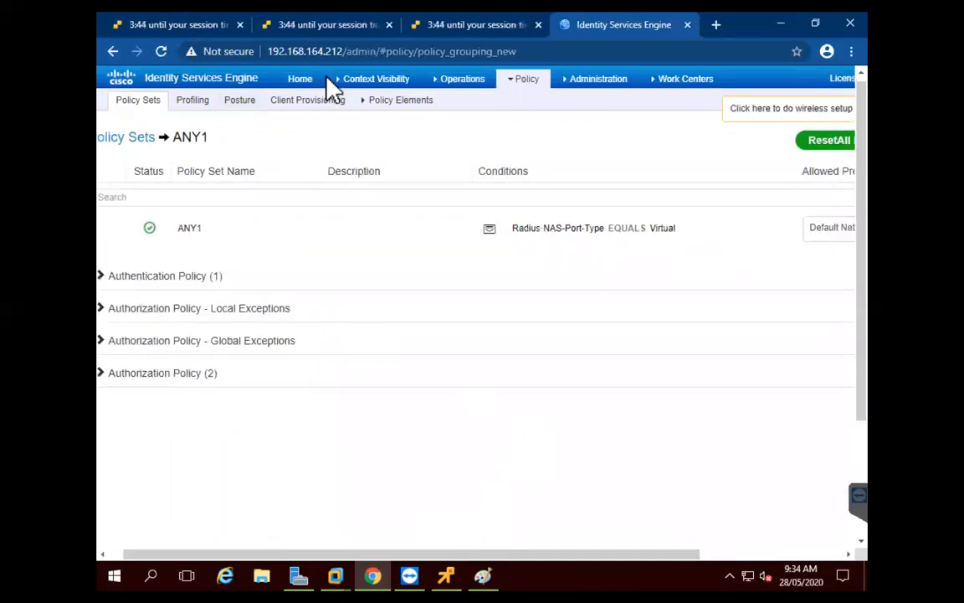
pyautogui.click(325, 25)
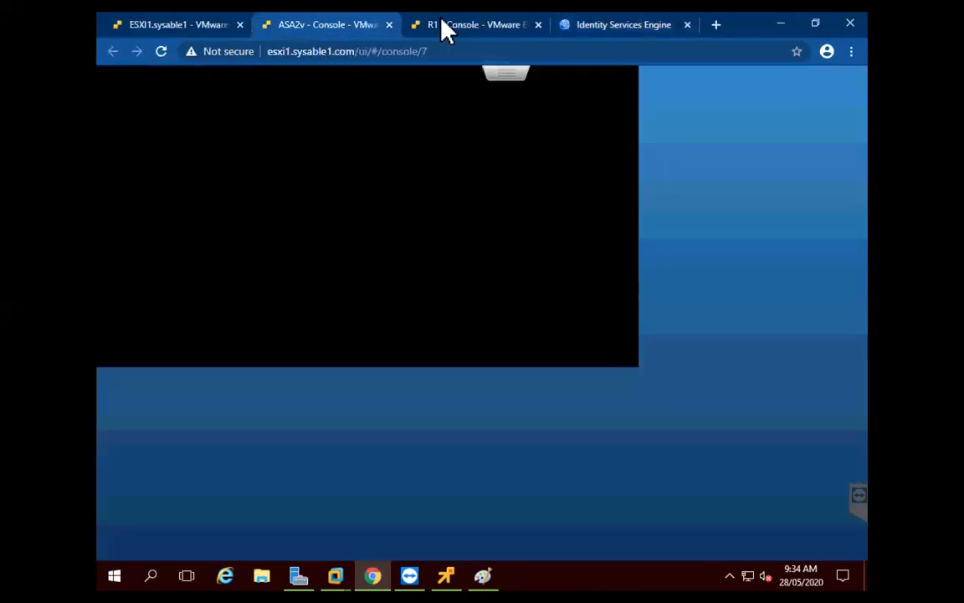
# On the PC's remote console, run ipconfig to check its IP settings
pyautogui.click(164, 27)
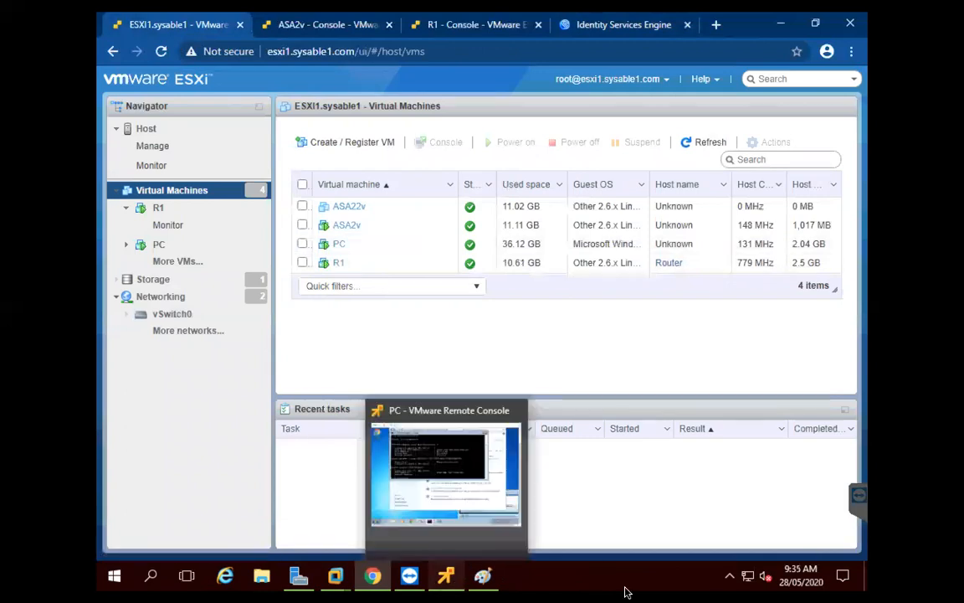
pyautogui.click(448, 586)
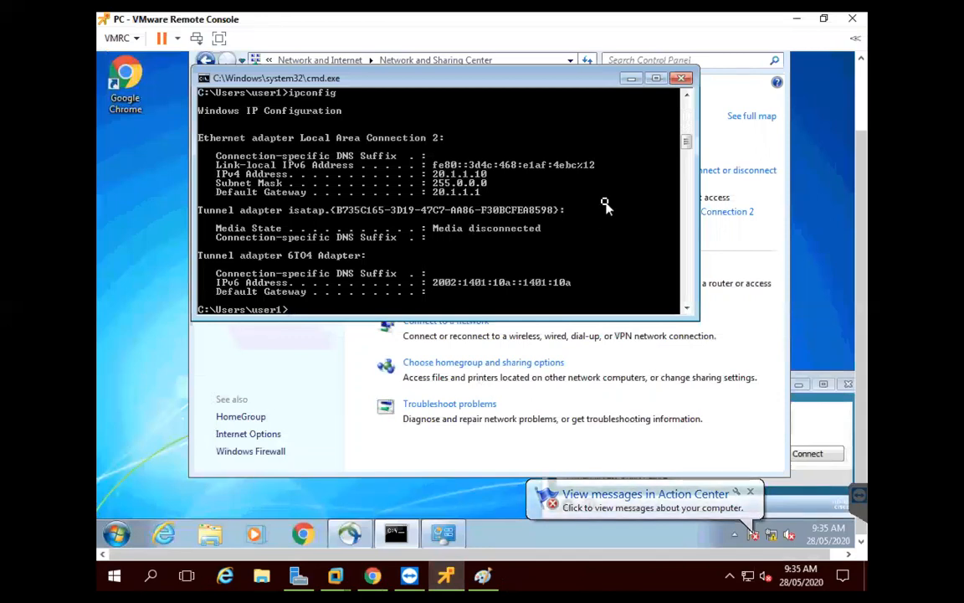
pyautogui.press('Return')
pyautogui.press('Return')
pyautogui.press('Return')
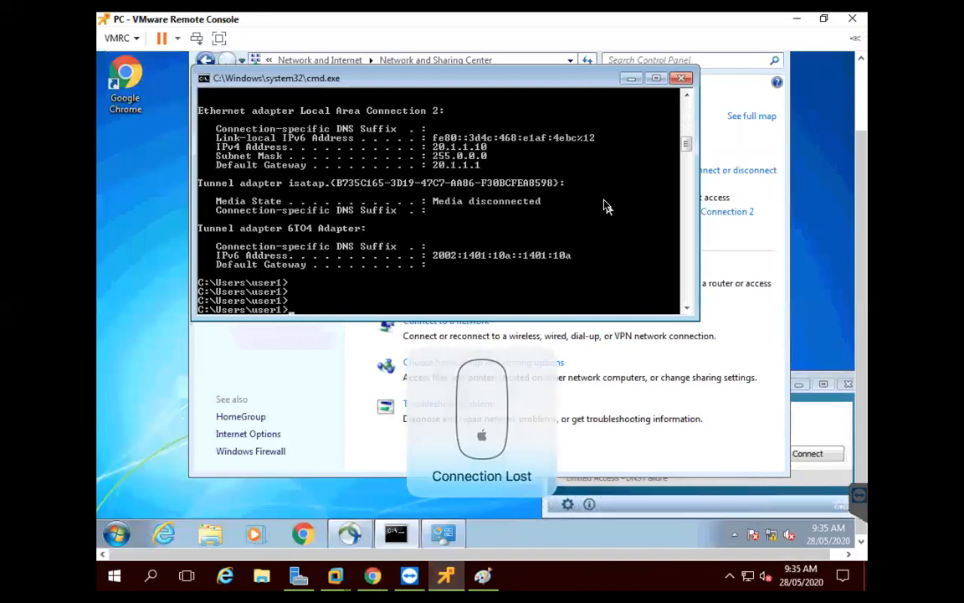
pyautogui.write('config')
pyautogui.press('Return')
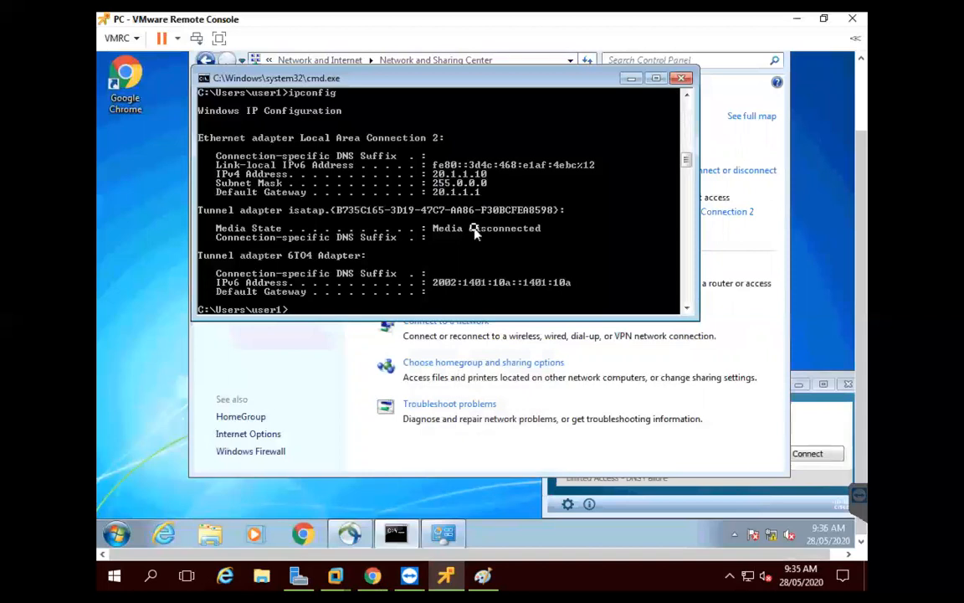
# Ping 20.1.1.1, then minimise cmd and close Network and Sharing Center
pyautogui.write('ping 20.1.1.1.')
pyautogui.press('Return')
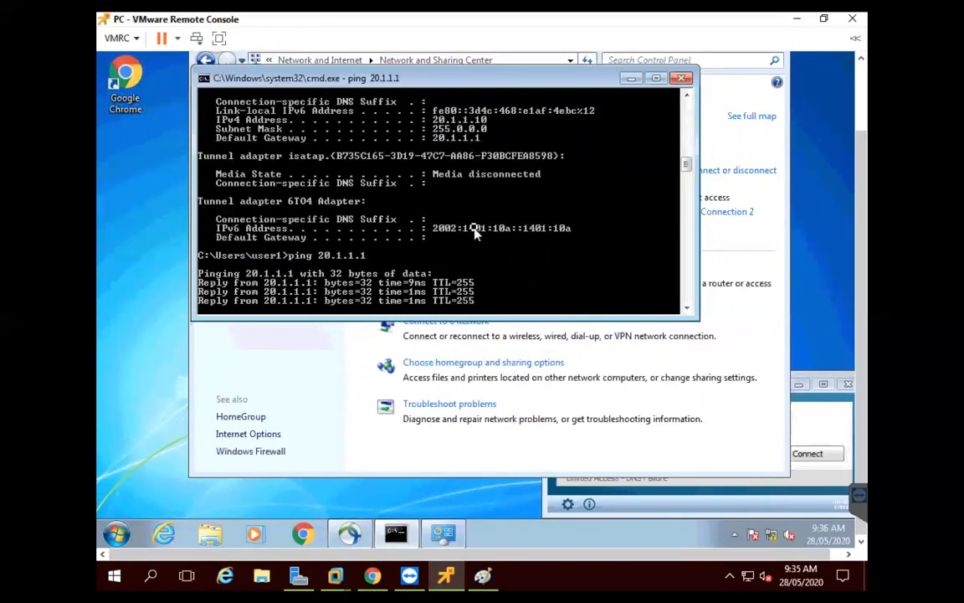
pyautogui.click(635, 78)
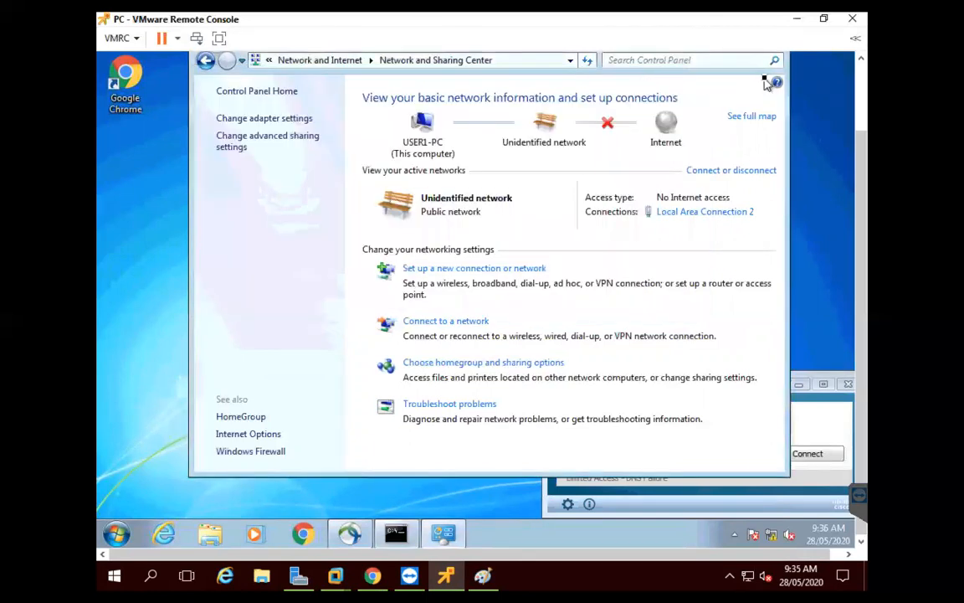
pyautogui.moveTo(858, 170); pyautogui.dragTo(858, 139)
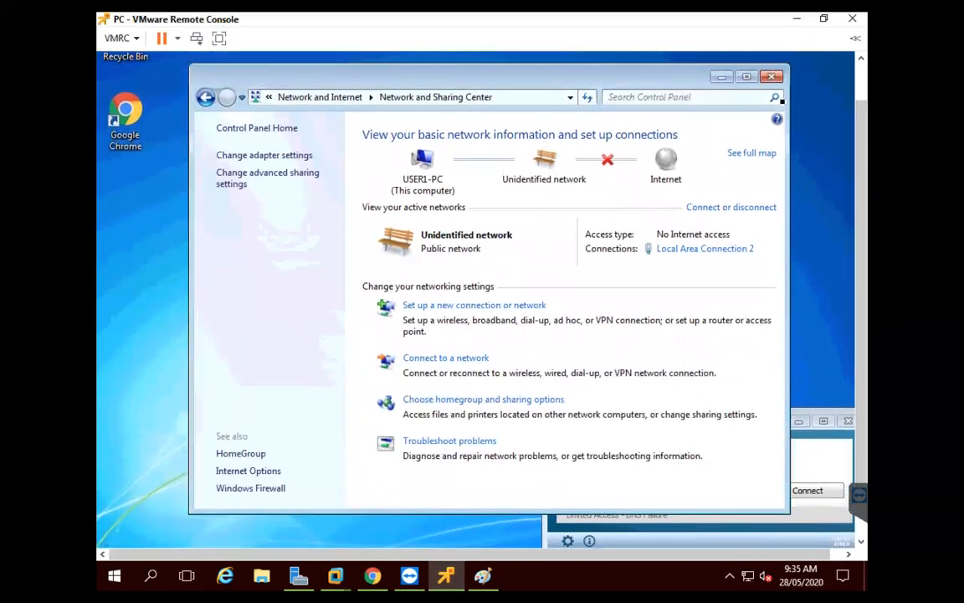
pyautogui.click(773, 78)
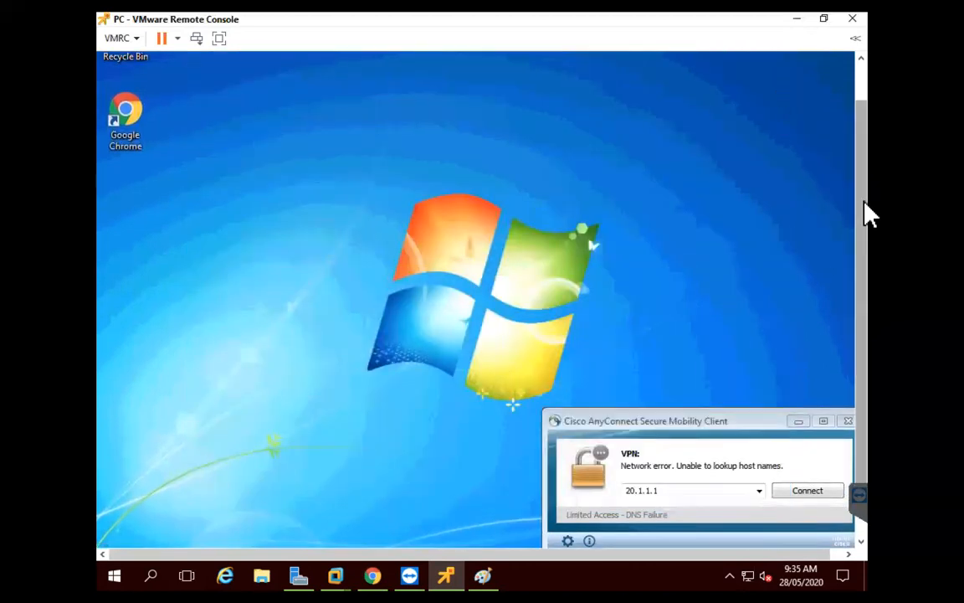
# Connect AnyConnect to 20.1.1.1 and accept the untrusted server certificate
pyautogui.scroll(-1, 867, 303)
pyautogui.click(694, 452)
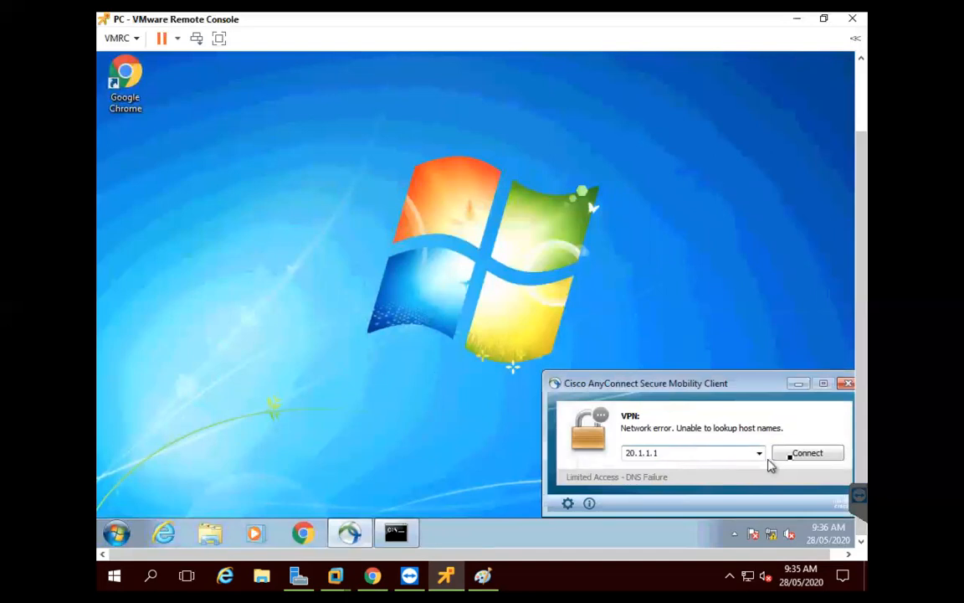
pyautogui.click(801, 455)
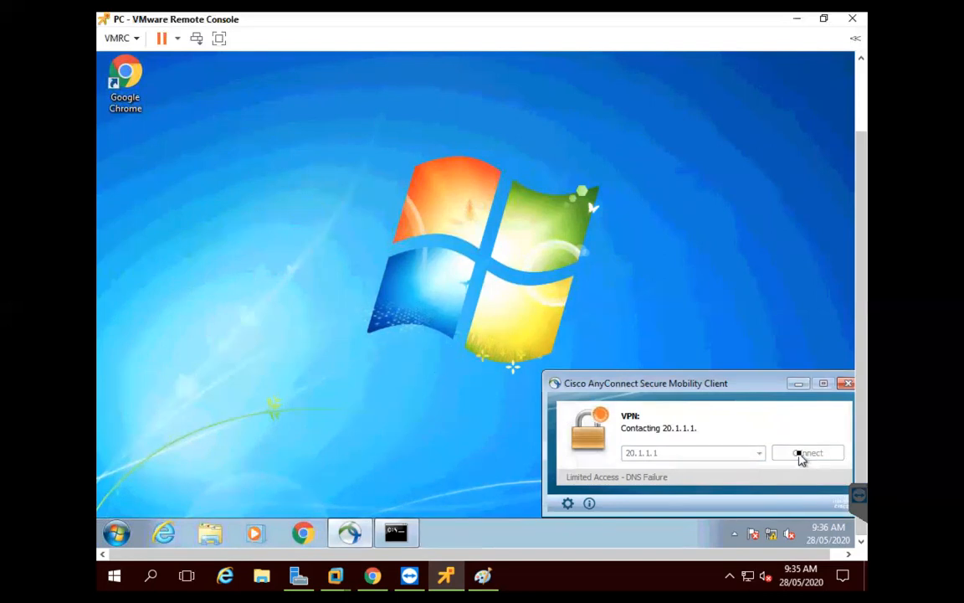
pyautogui.click(500, 369)
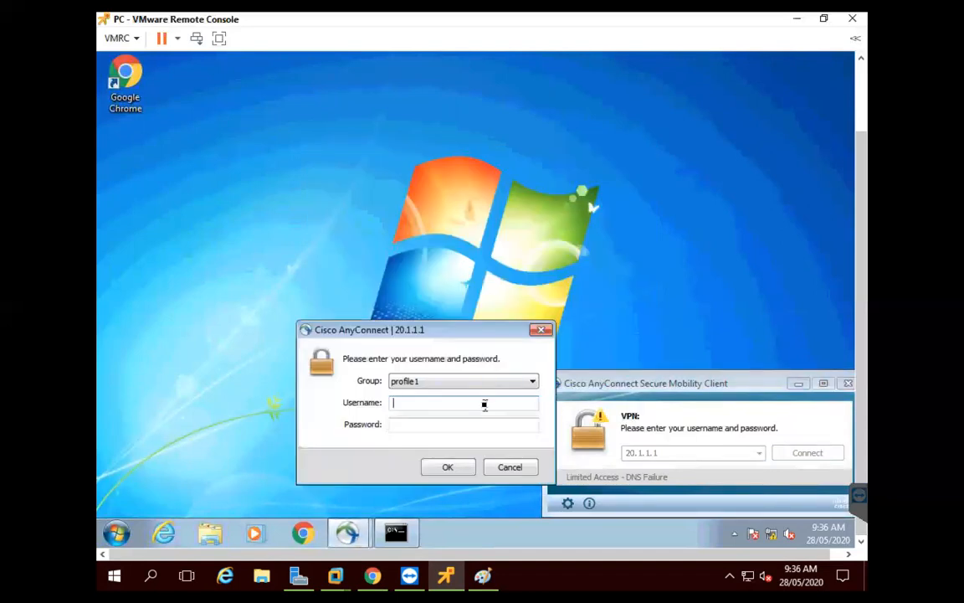
# Enter the VPN username and password and submit the login
pyautogui.write('ccie')
pyautogui.press('Tab')
pyautogui.write('*****')
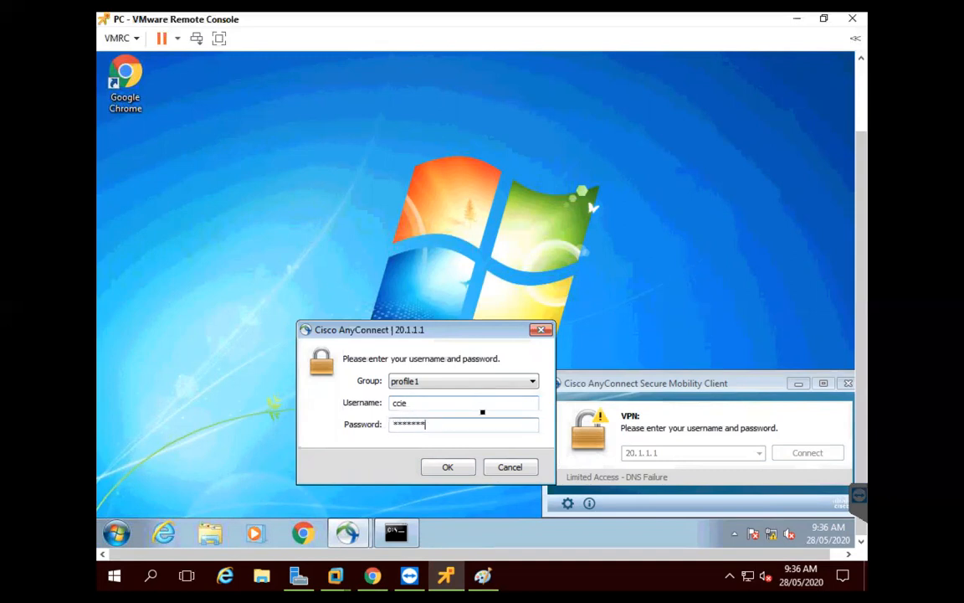
pyautogui.click(450, 468)
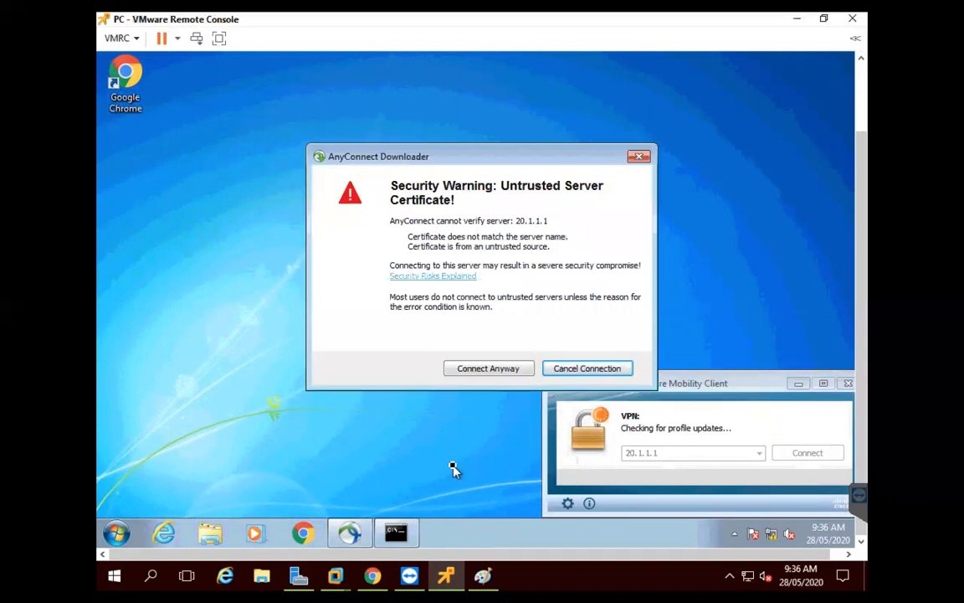
# Finish the AnyConnect VPN connection to 20.1.1.1 despite the certificate warning and dismiss the network-location prompt
pyautogui.click(500, 369)
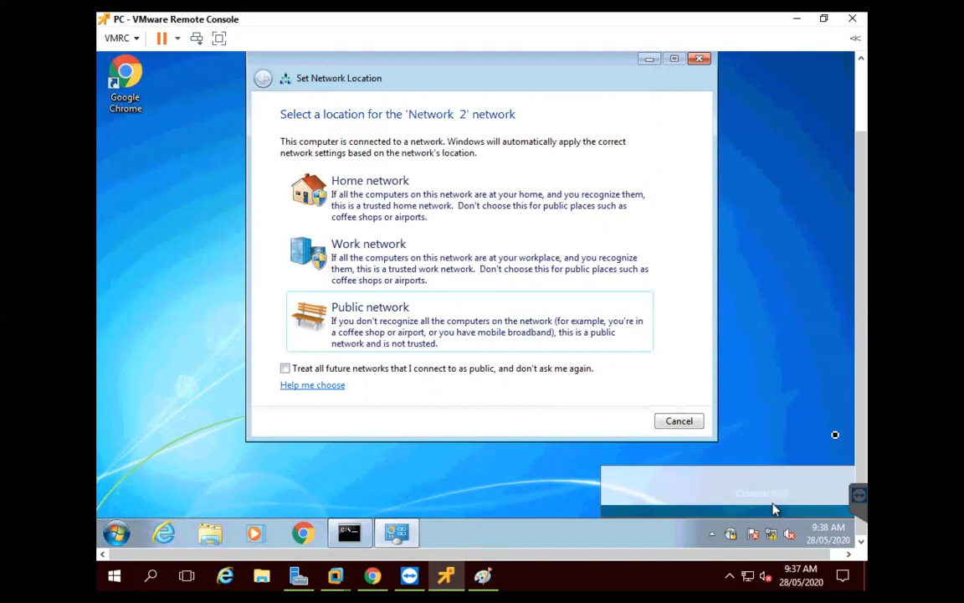
pyautogui.moveTo(861, 415); pyautogui.dragTo(861, 374)
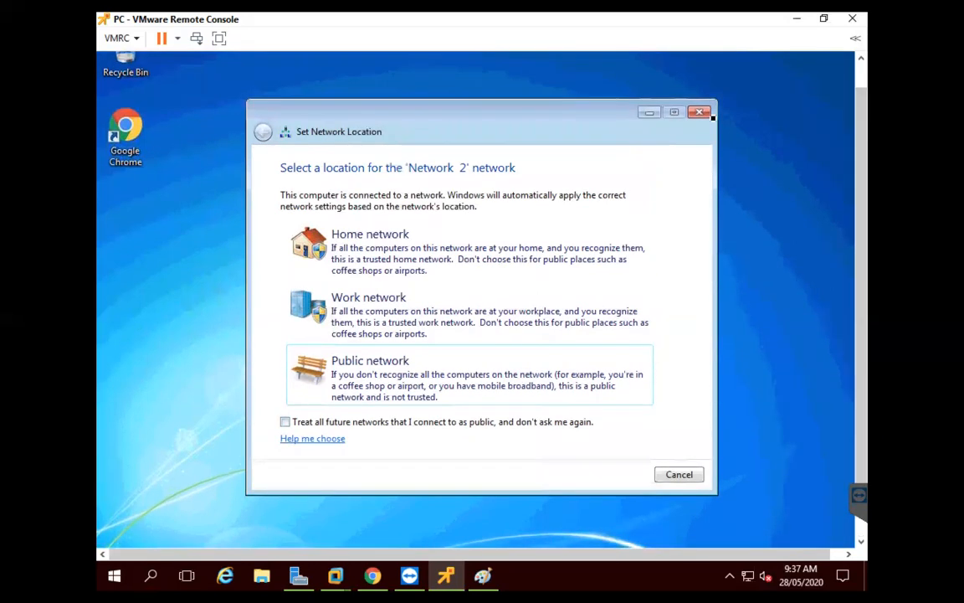
pyautogui.click(699, 108)
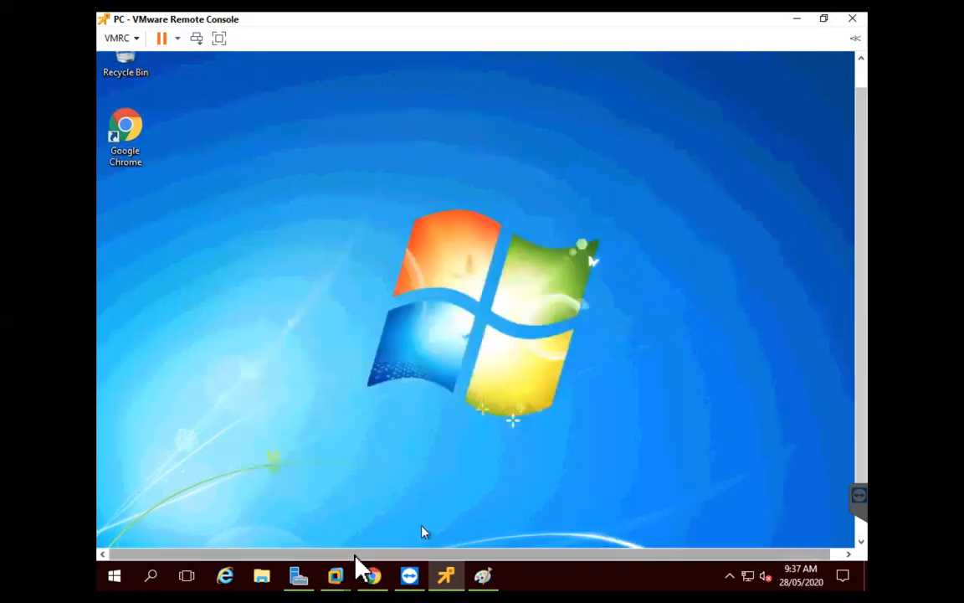
pyautogui.click(376, 574)
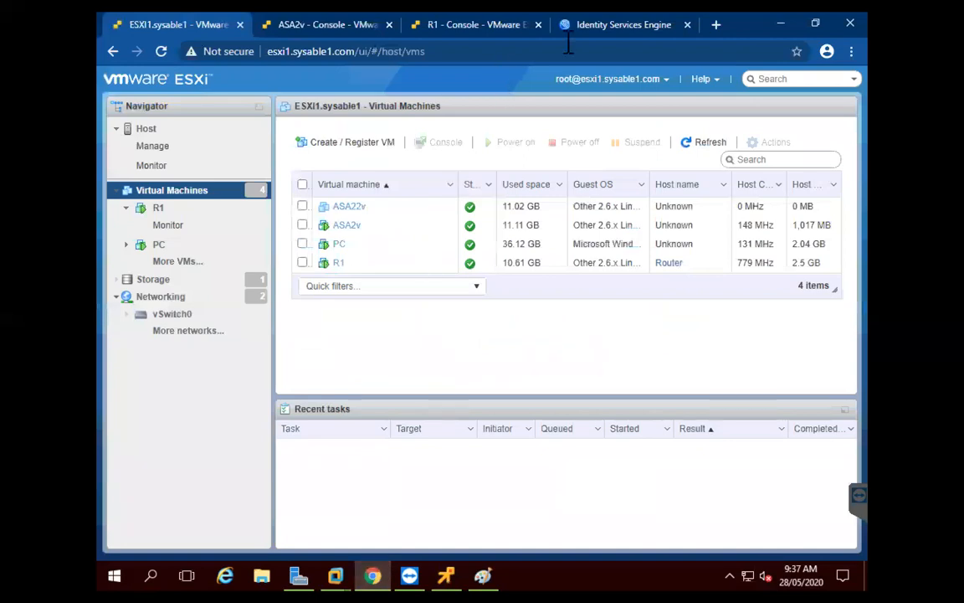
# Open ISE's RADIUS Live Logs and widen the Authentication Policy column
pyautogui.click(609, 27)
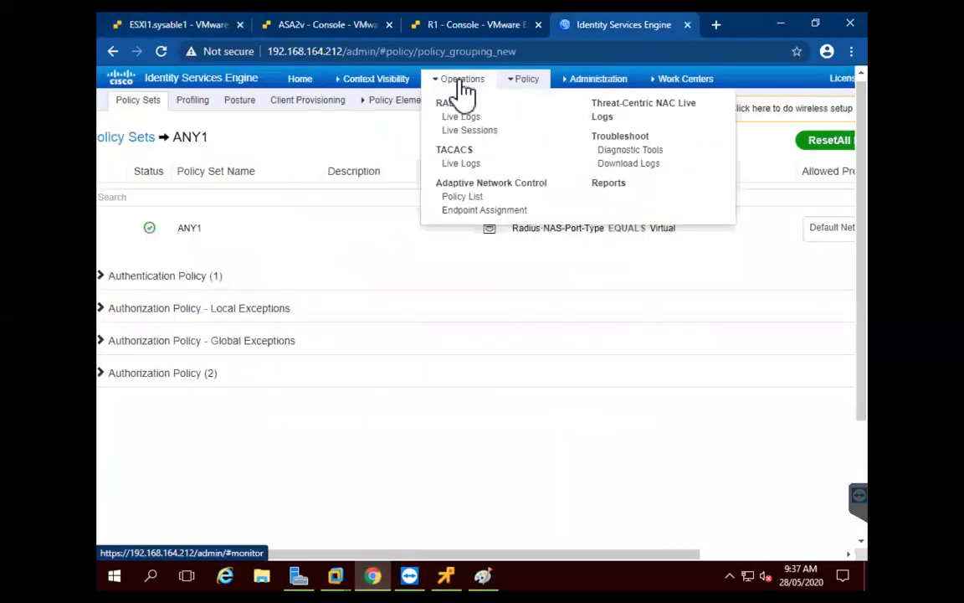
pyautogui.click(482, 127)
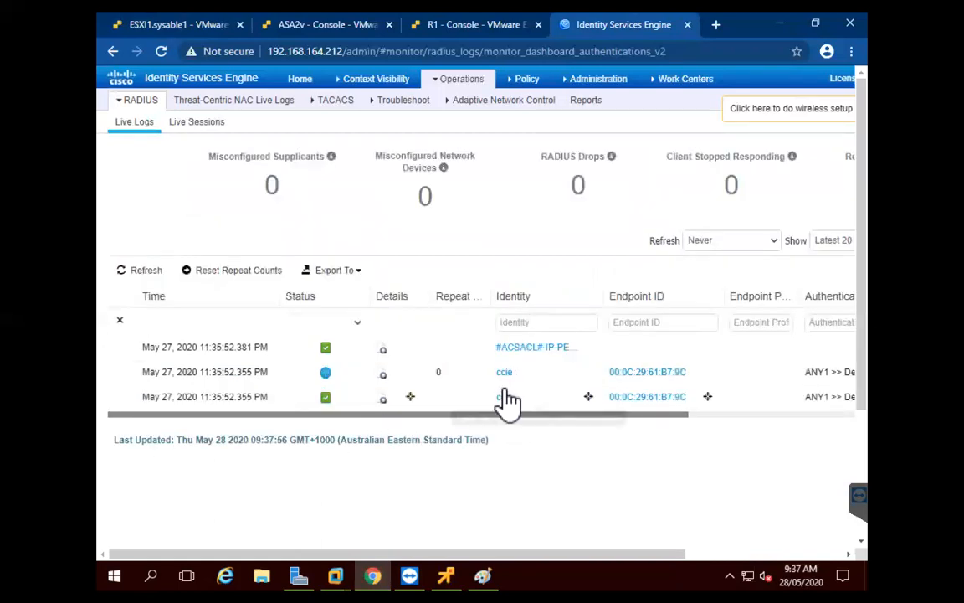
pyautogui.moveTo(602, 414); pyautogui.dragTo(808, 413)
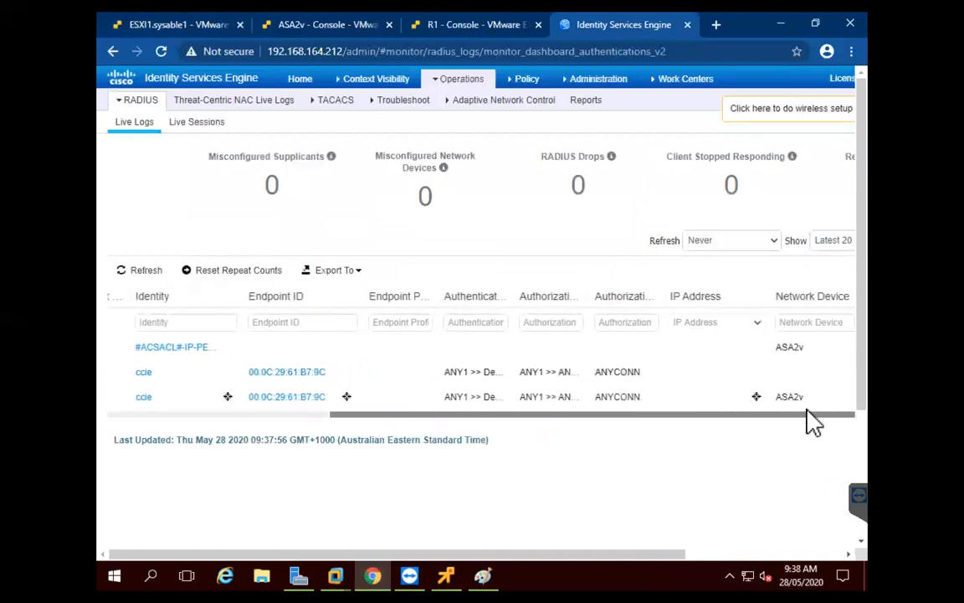
pyautogui.moveTo(511, 291); pyautogui.dragTo(577, 291)
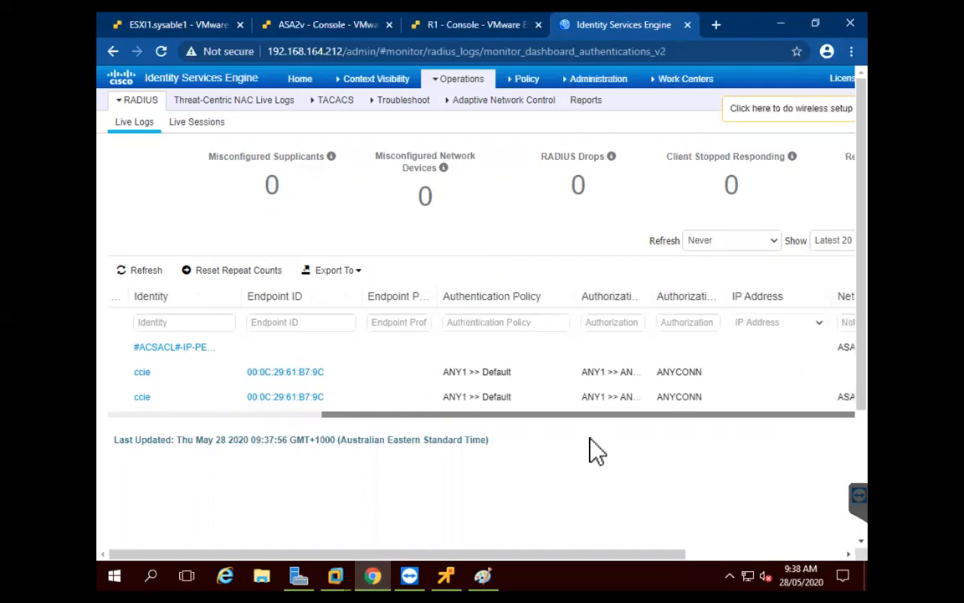
# Widen the Authorization Profile and Identity Group columns to show ANYCONN and Employee in full
pyautogui.moveTo(495, 556); pyautogui.dragTo(659, 558)
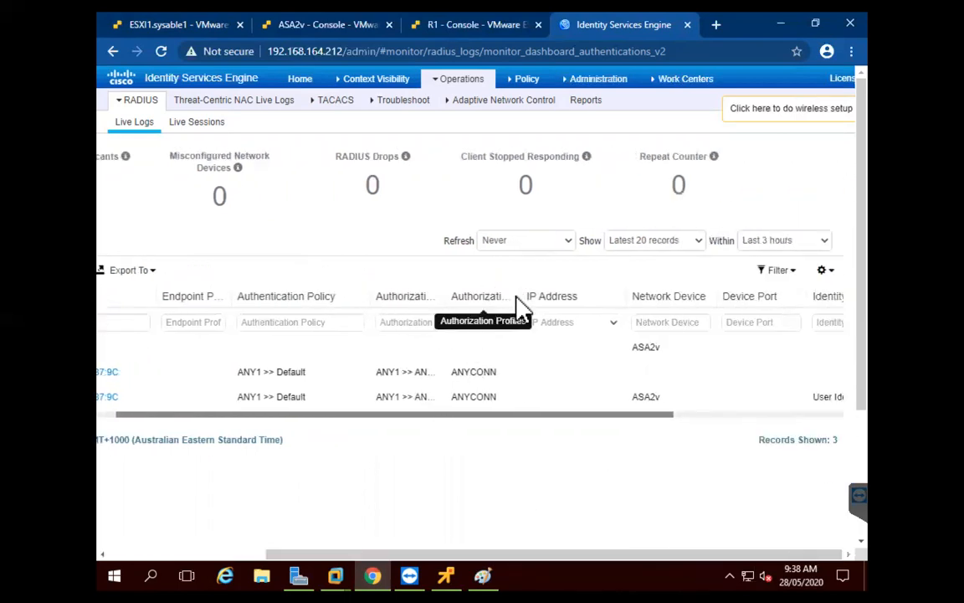
pyautogui.moveTo(519, 293); pyautogui.dragTo(555, 298)
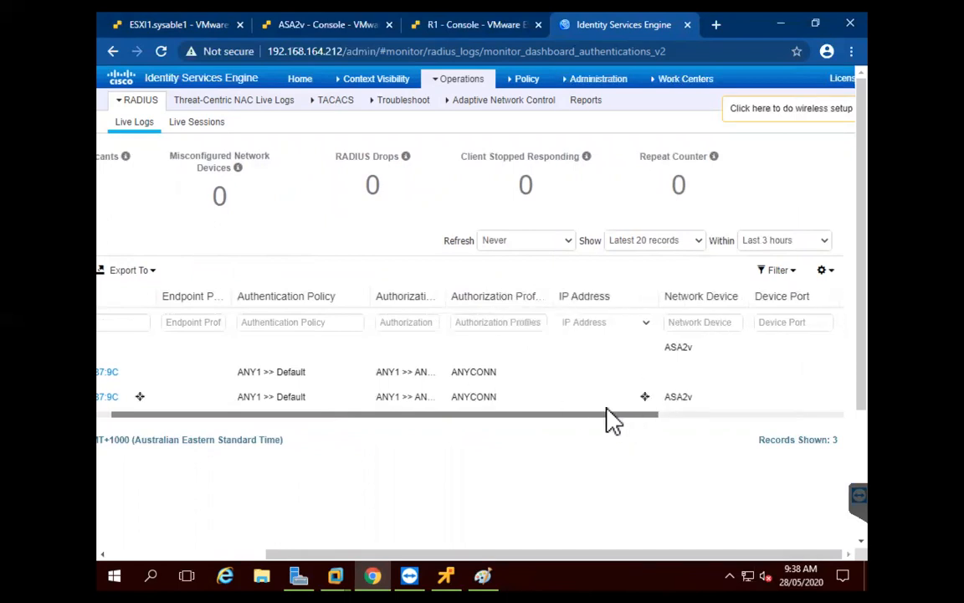
pyautogui.moveTo(591, 414); pyautogui.dragTo(808, 417)
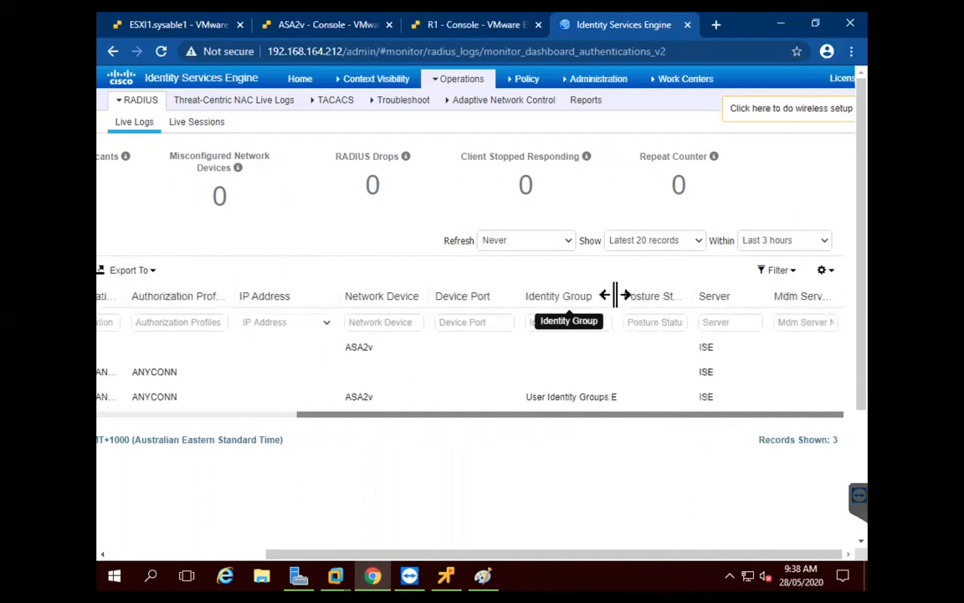
pyautogui.moveTo(616, 294); pyautogui.dragTo(633, 295)
pyautogui.moveTo(700, 293); pyautogui.dragTo(716, 303)
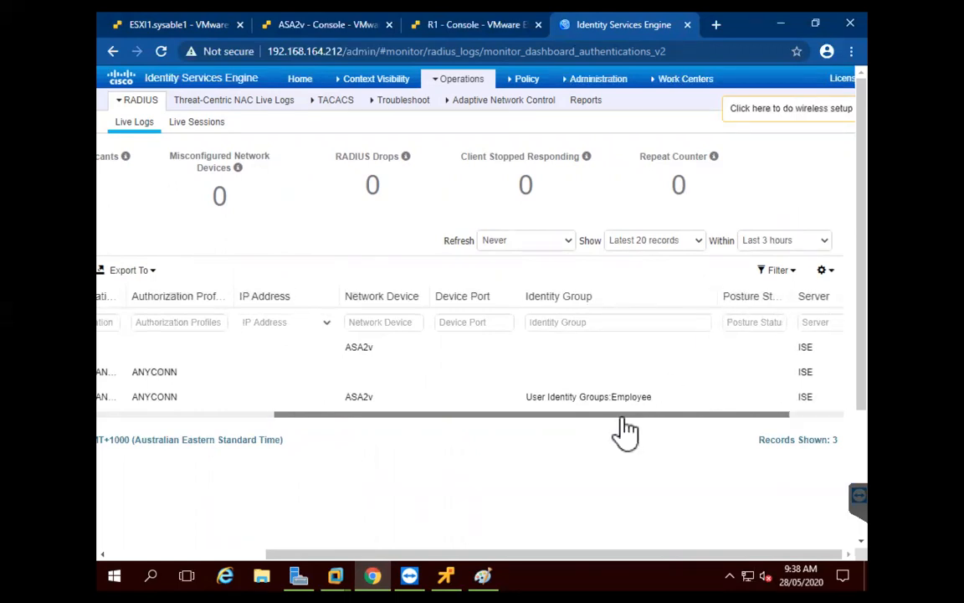
pyautogui.hscroll(3, 707, 398)
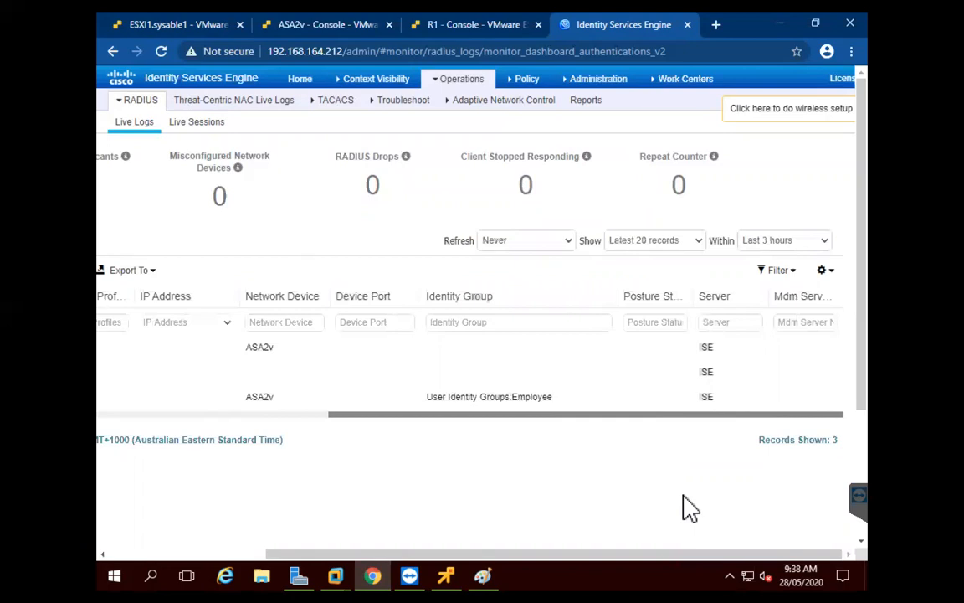
pyautogui.moveTo(444, 413); pyautogui.dragTo(188, 421)
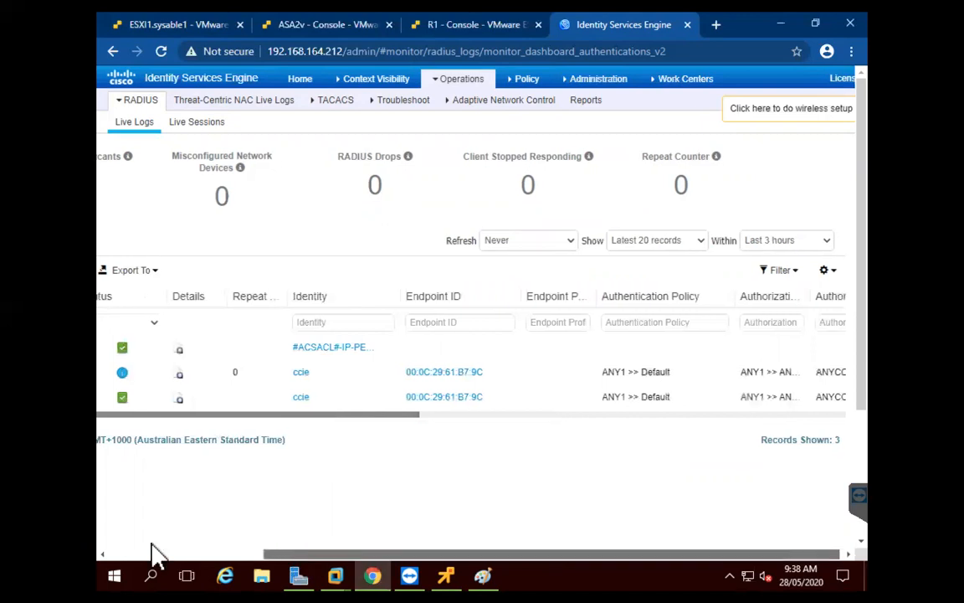
pyautogui.click(112, 551)
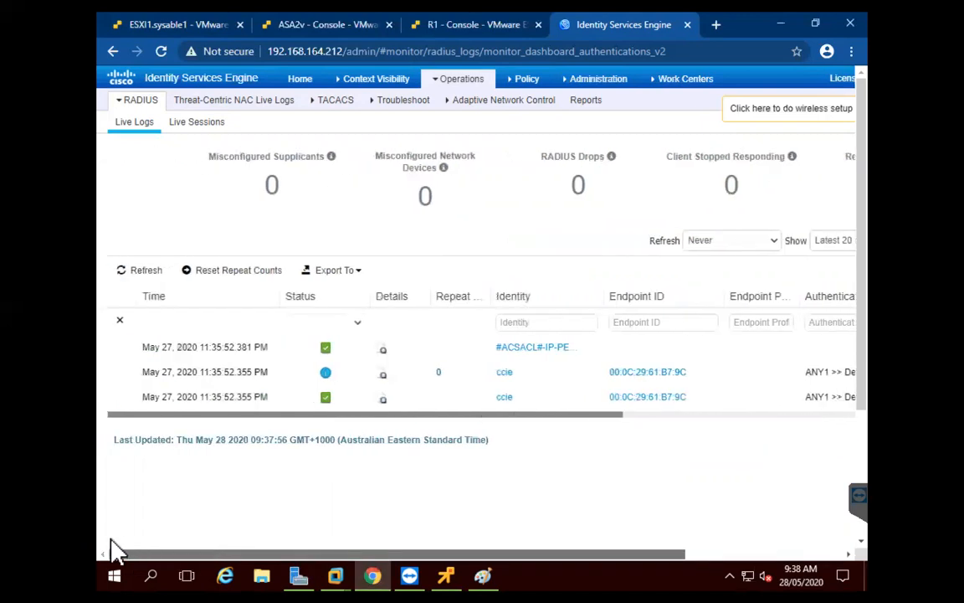
# Open the detail report for ccie's VPN authentication and review its steps, highlighting the ANYCONN profile
pyautogui.click(383, 378)
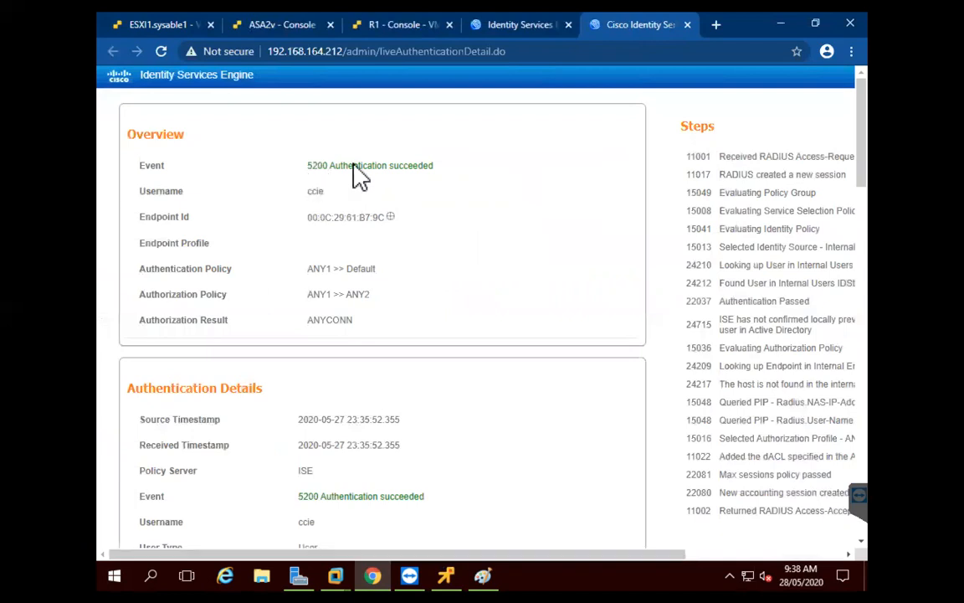
pyautogui.scroll(-3, 454, 477)
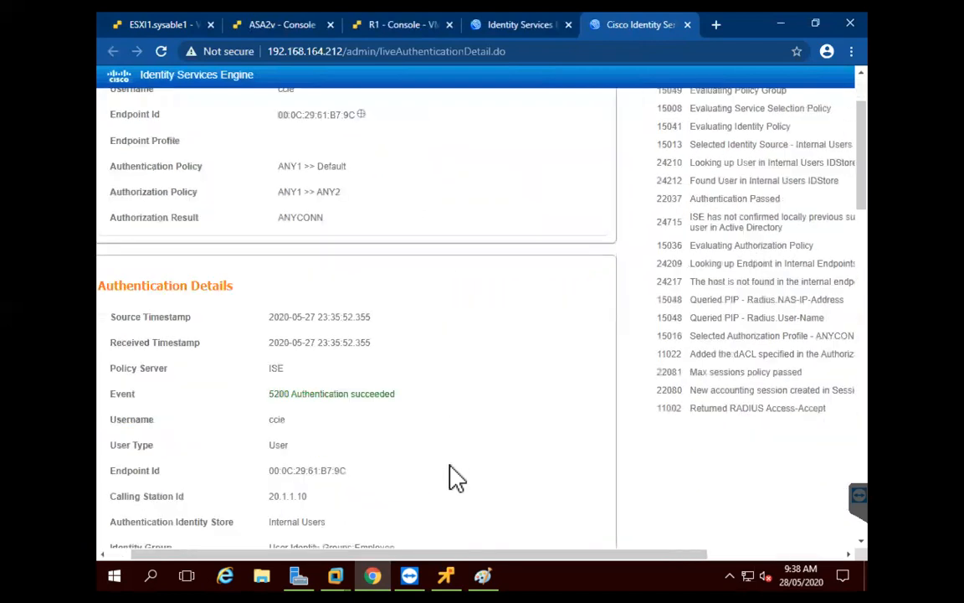
pyautogui.moveTo(464, 554); pyautogui.dragTo(684, 554)
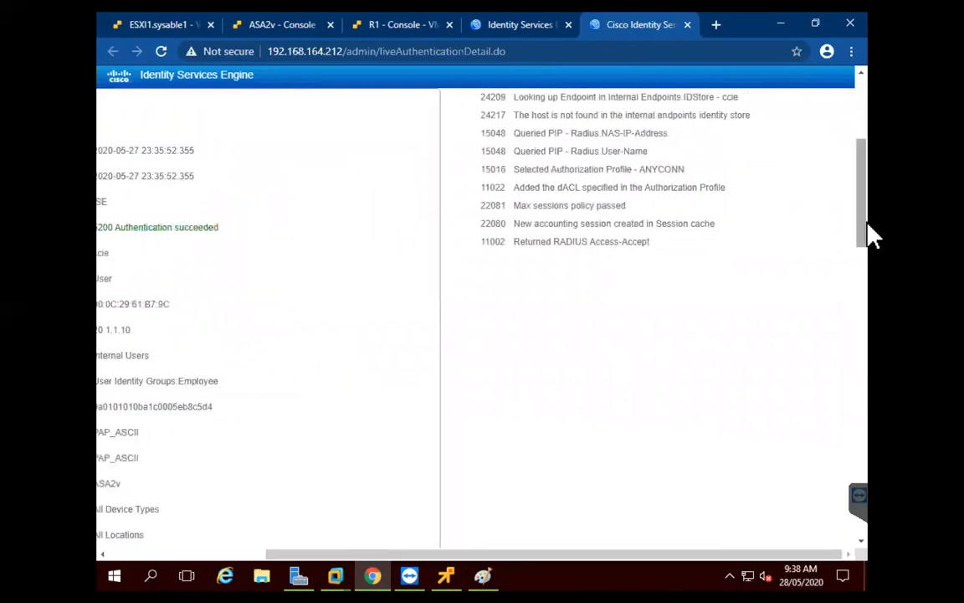
pyautogui.moveTo(868, 233); pyautogui.dragTo(864, 163)
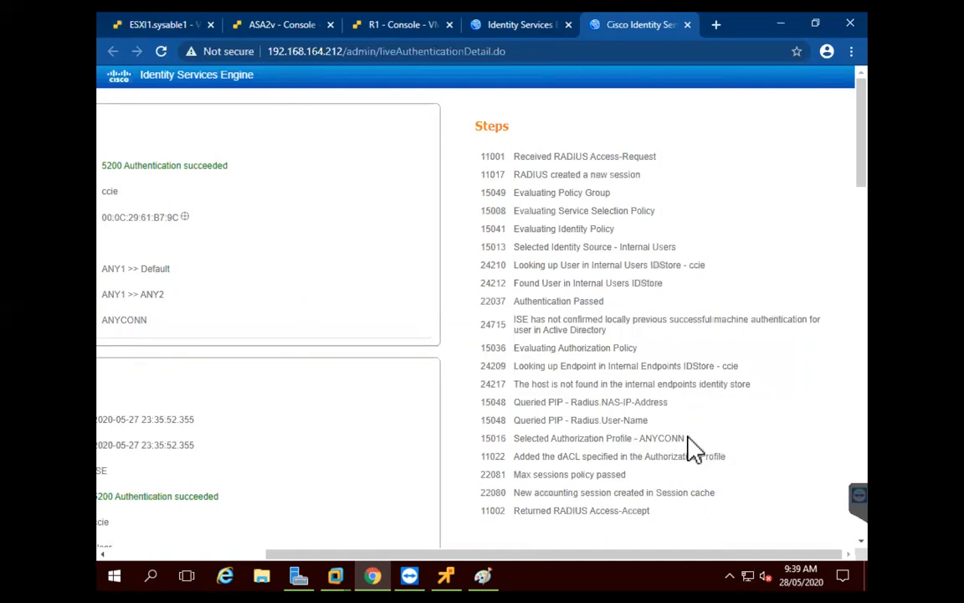
pyautogui.moveTo(684, 437); pyautogui.dragTo(639, 437)
# On the Windows 7 PC's remote console, run ipconfig in Command Prompt
pyautogui.click(448, 572)
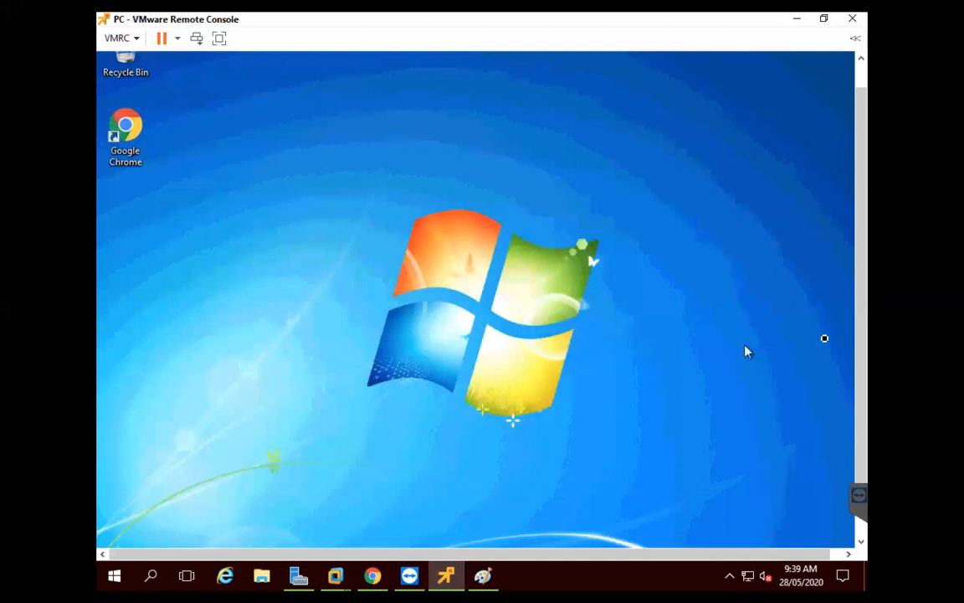
pyautogui.moveTo(863, 295); pyautogui.dragTo(864, 387)
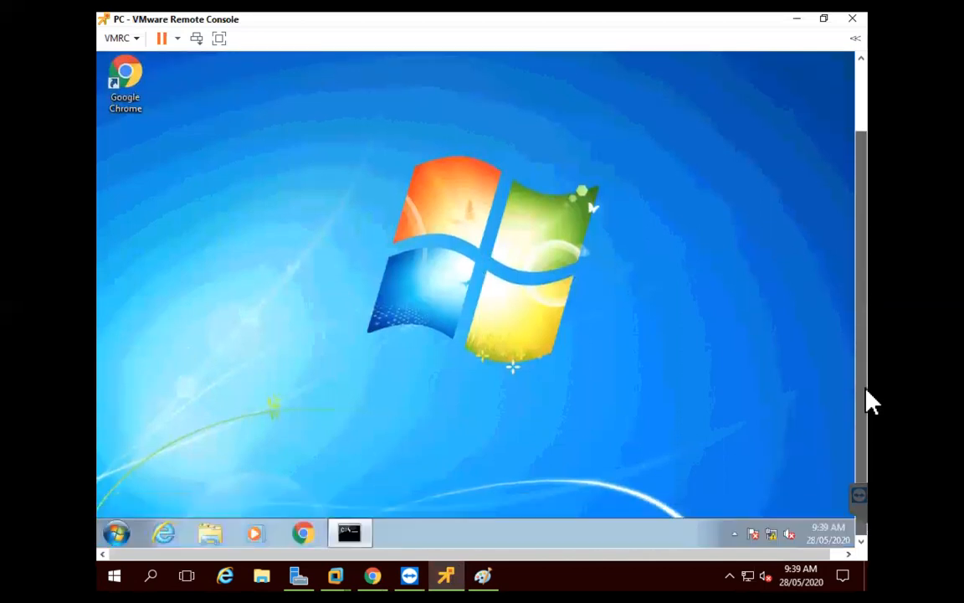
pyautogui.click(350, 532)
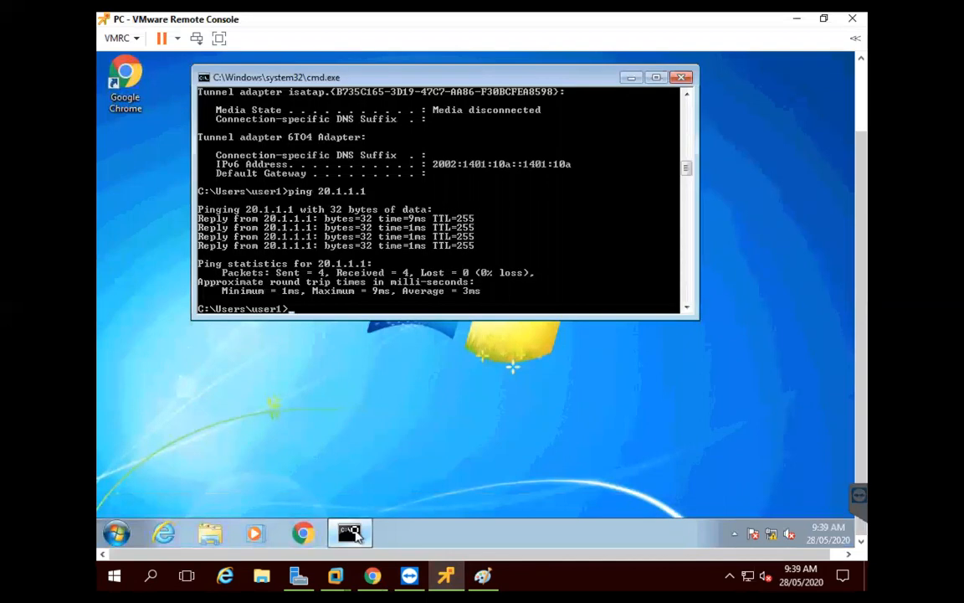
pyautogui.press('Return')
pyautogui.press('Return')
pyautogui.press('Return')
pyautogui.press('Return')
pyautogui.press('Return')
pyautogui.press('Return')
pyautogui.press('Return')
pyautogui.write('ipconfig')
pyautogui.press('Return')
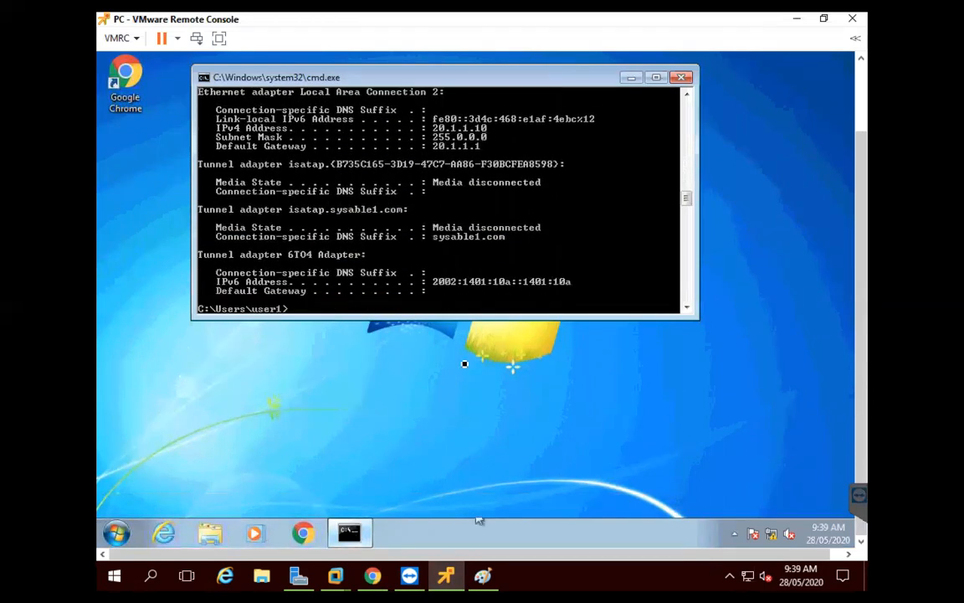
# Ping 192.168.164.200 successfully, then ping sysable1.com, which fails to resolve
pyautogui.click(686, 97)
pyautogui.scroll(4, 685, 97)
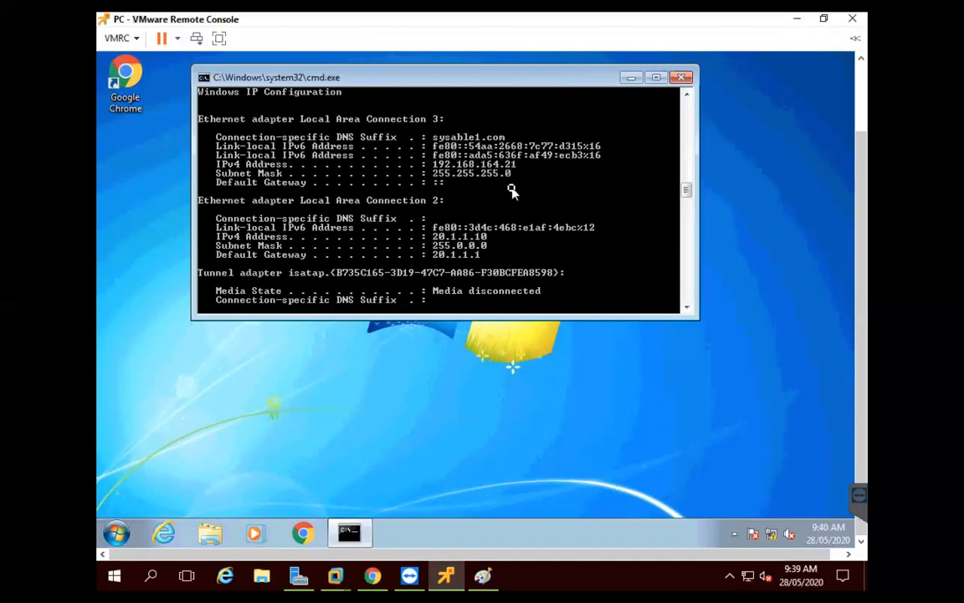
pyautogui.scroll(-5, 512, 191)
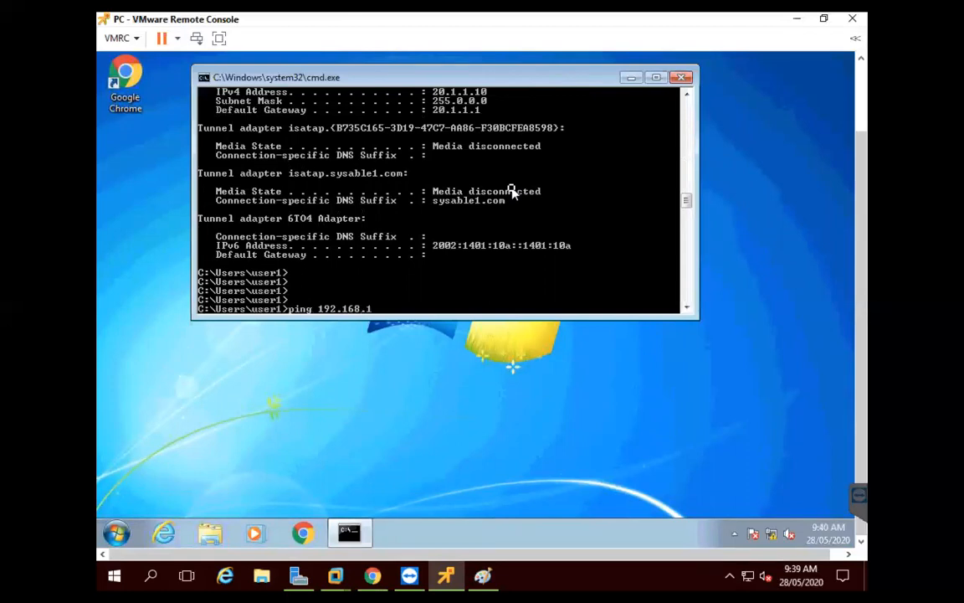
pyautogui.press('Return')
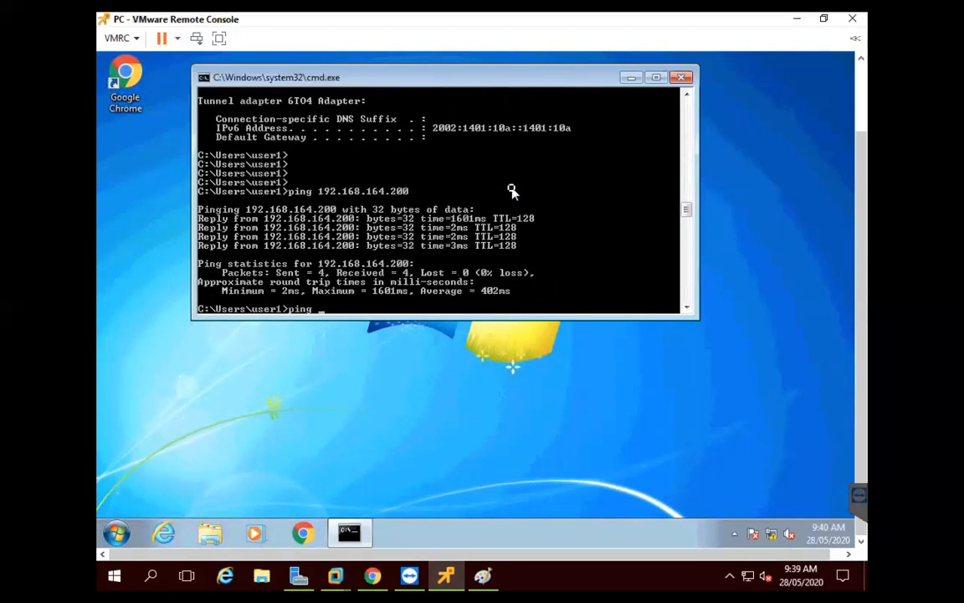
pyautogui.write('able1.com')
pyautogui.press('Return')
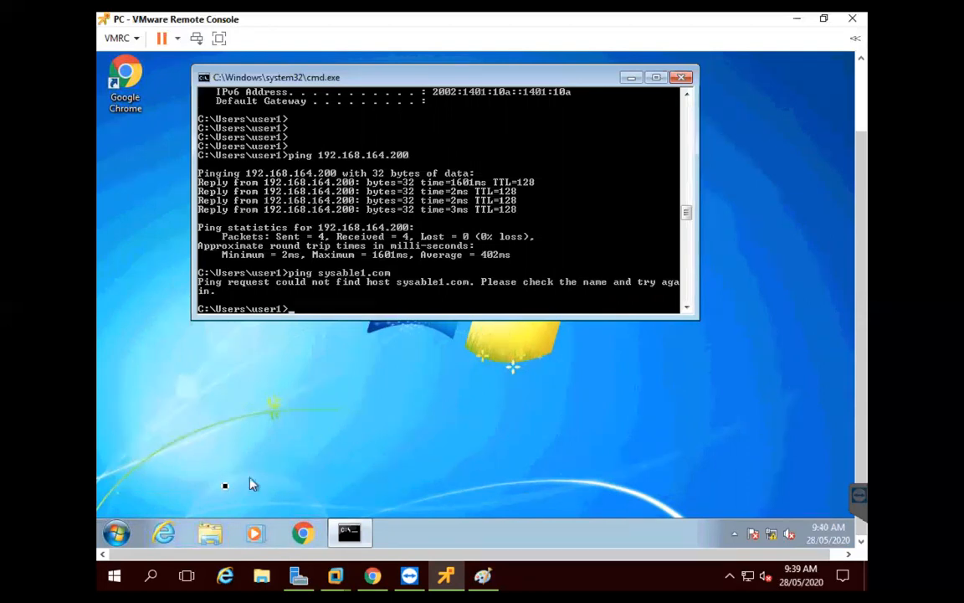
# Inspect the AnyConnect adapter's IPv4 properties, showing preferred DNS server 192.168.164.200
pyautogui.click(116, 532)
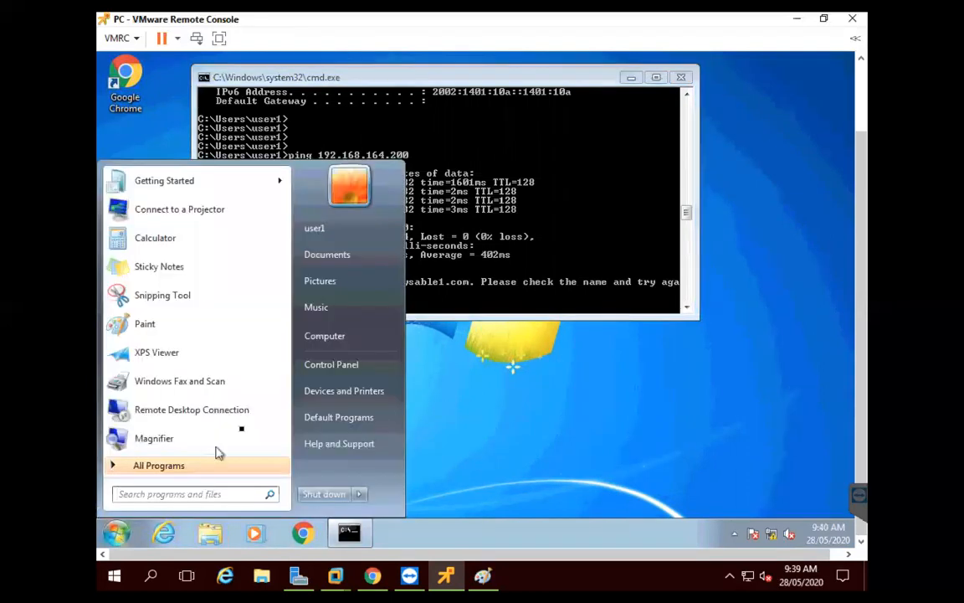
pyautogui.click(344, 365)
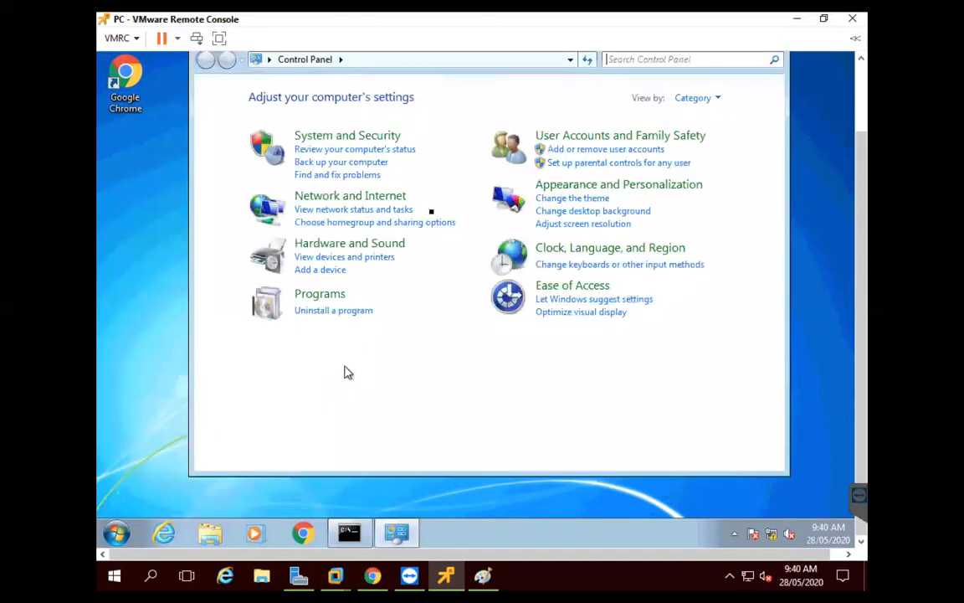
pyautogui.click(379, 198)
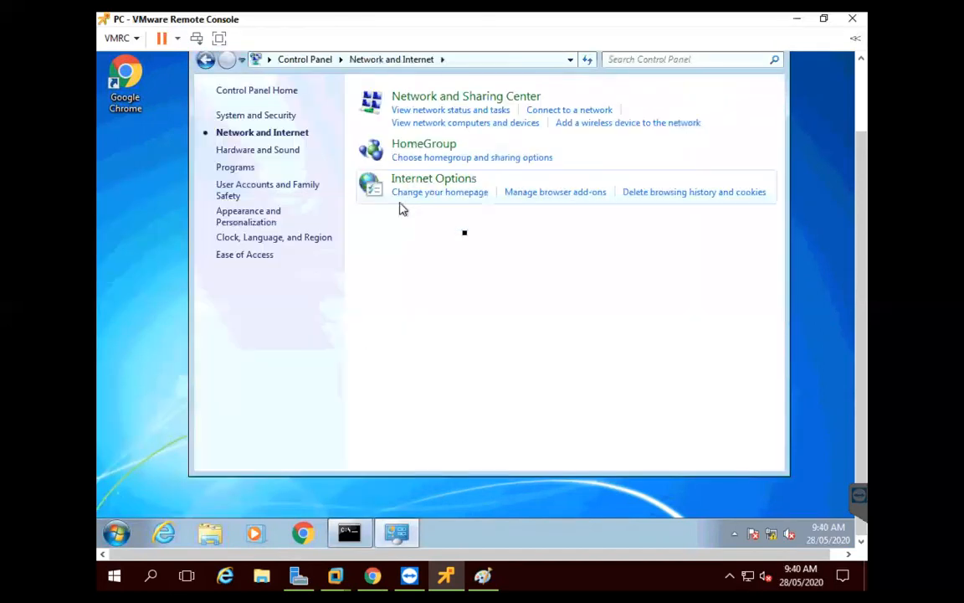
pyautogui.click(459, 98)
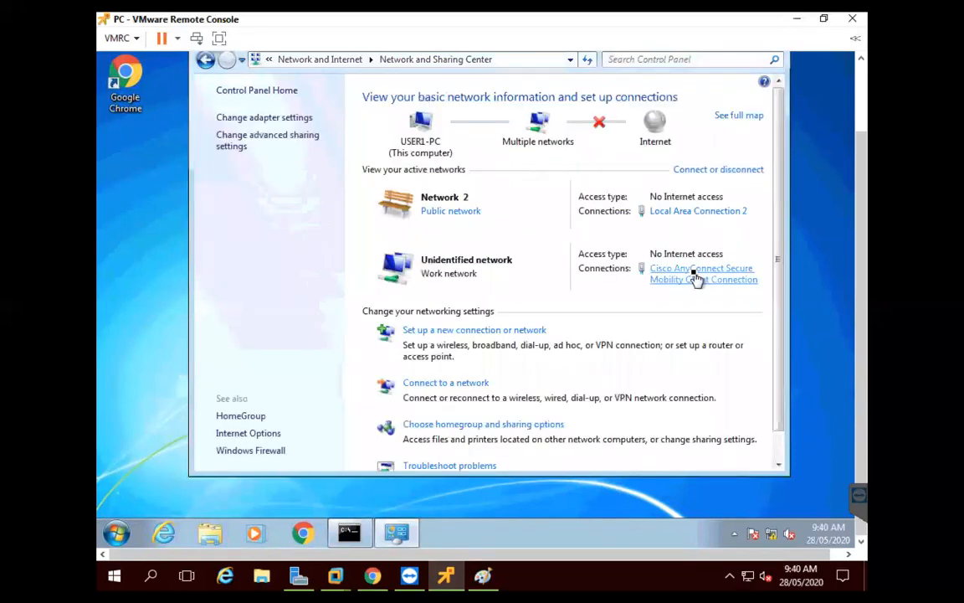
pyautogui.click(693, 280)
pyautogui.click(409, 374)
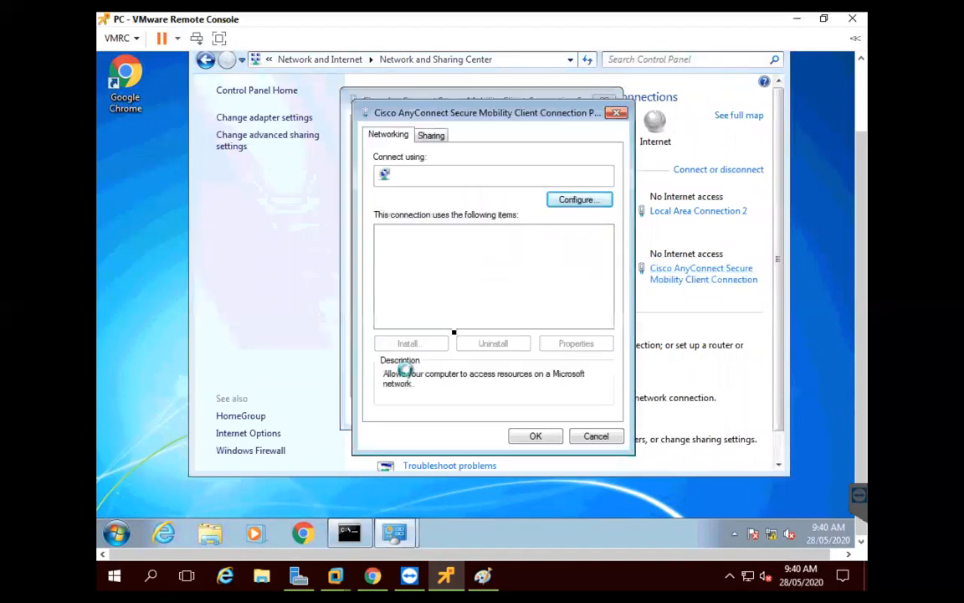
pyautogui.click(503, 284)
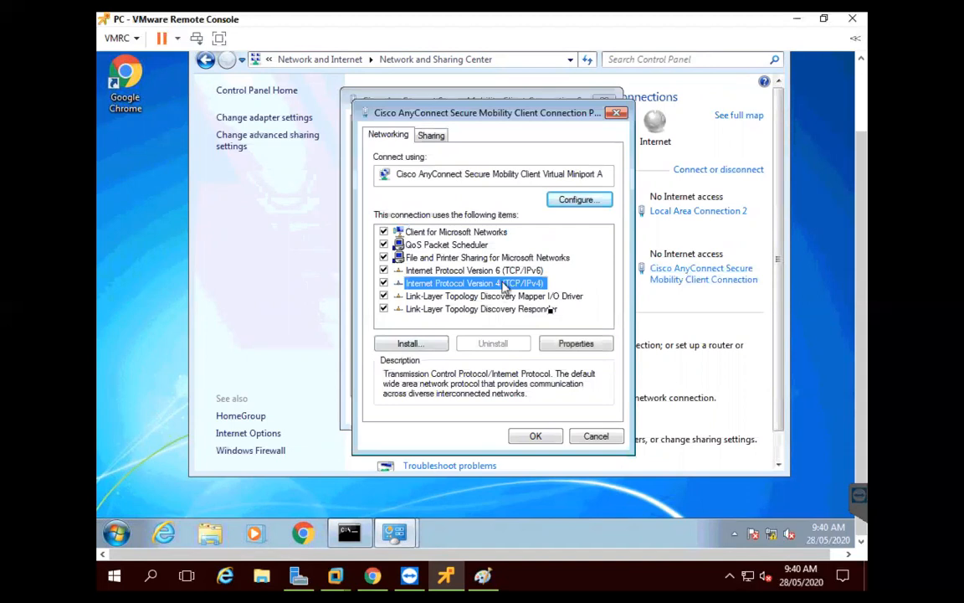
pyautogui.click(577, 343)
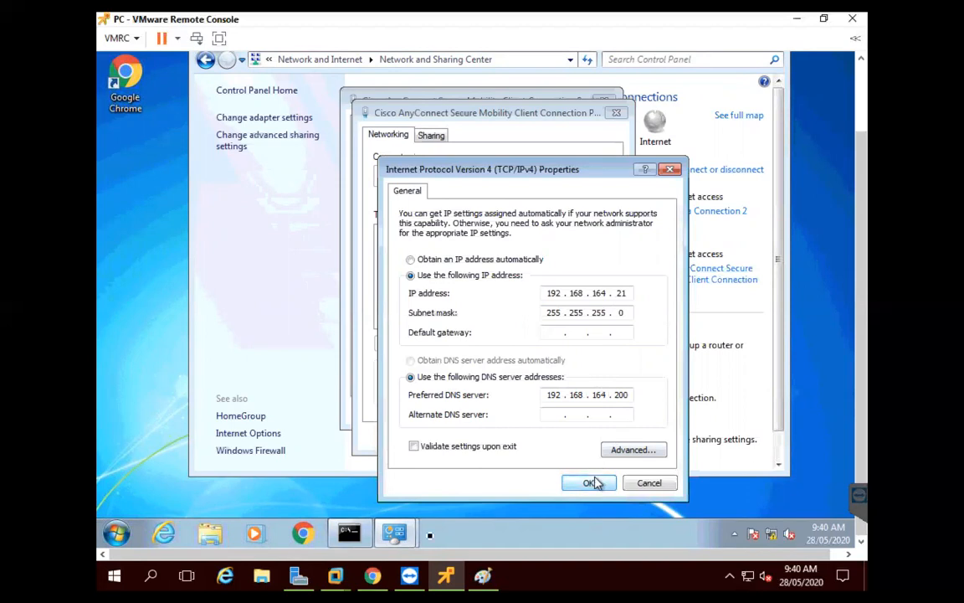
pyautogui.click(350, 534)
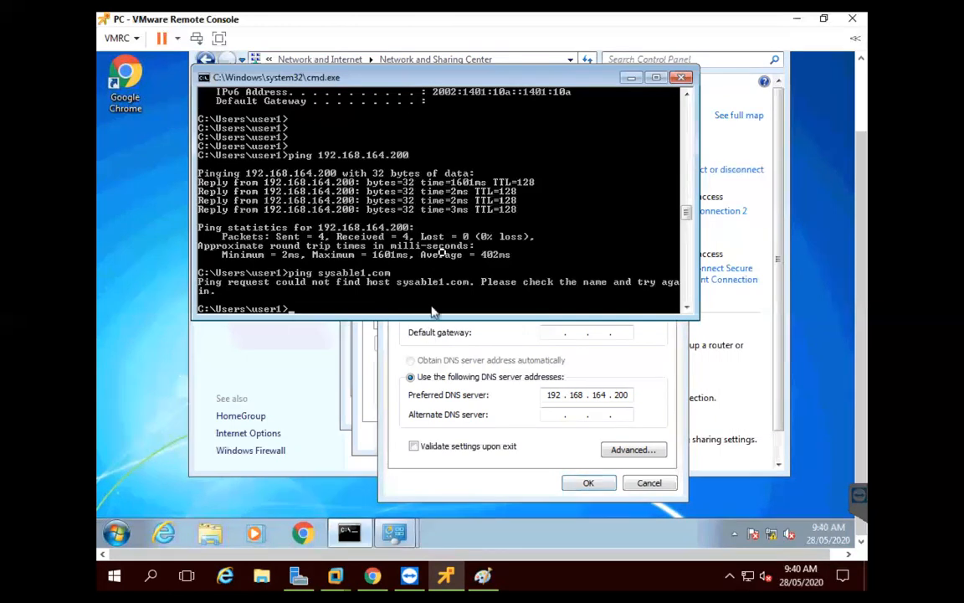
# Rerun the pings of sysable1.com and 192.168.164.200; sysable1.com still fails to resolve
pyautogui.press('Up')
pyautogui.press('Return')
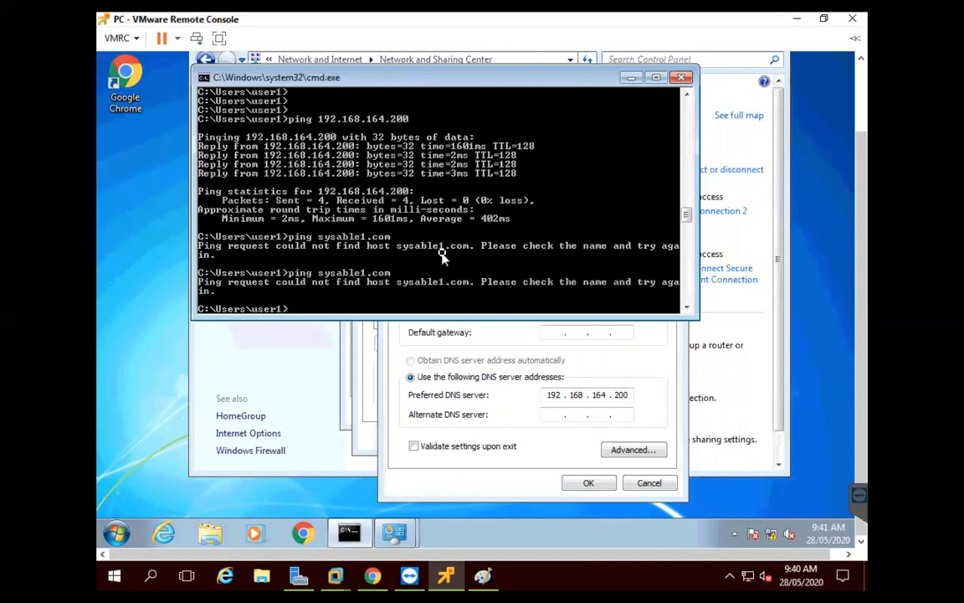
pyautogui.press('Up')
pyautogui.press('Up')
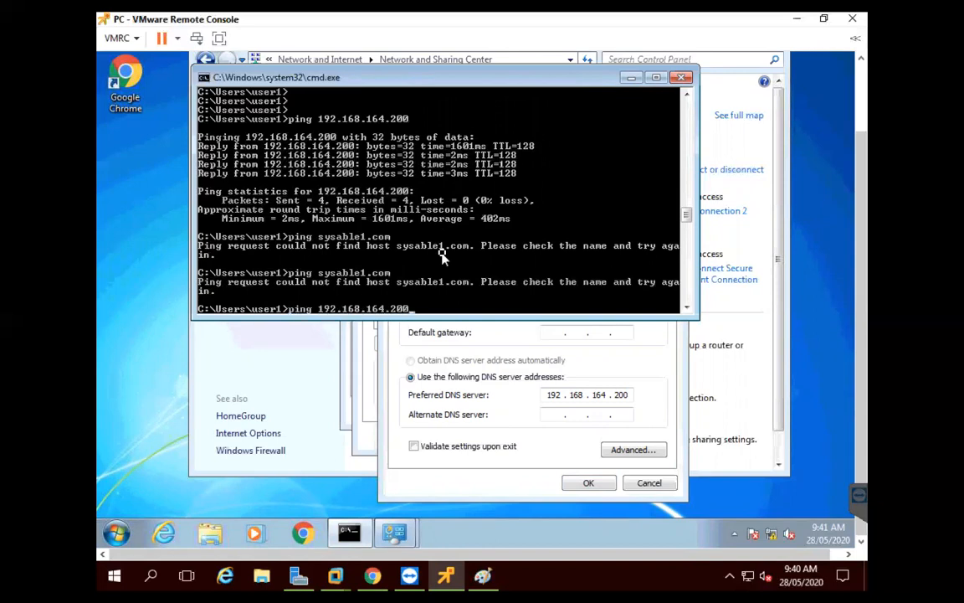
pyautogui.press('Return')
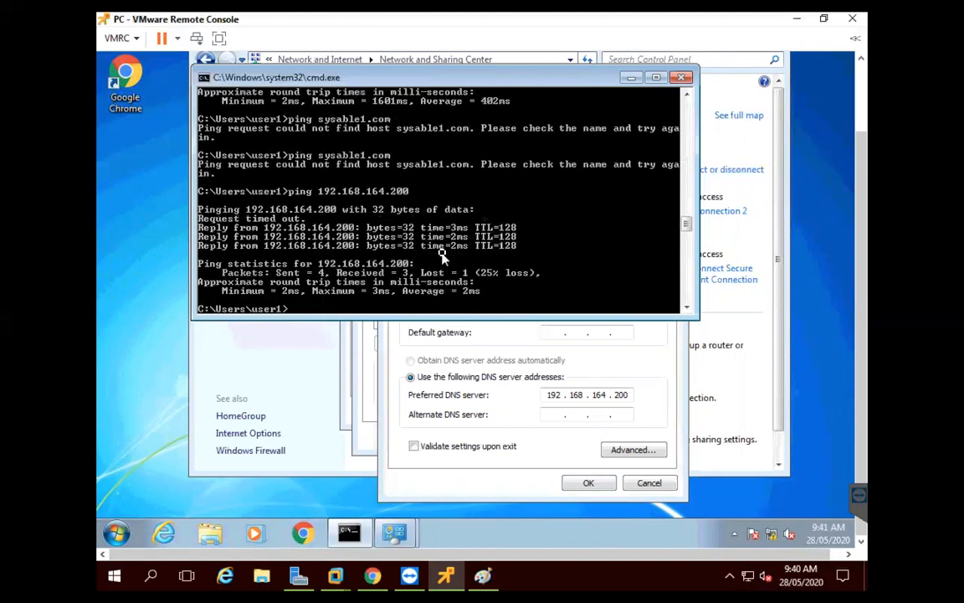
pyautogui.press('Up')
pyautogui.press('Return')
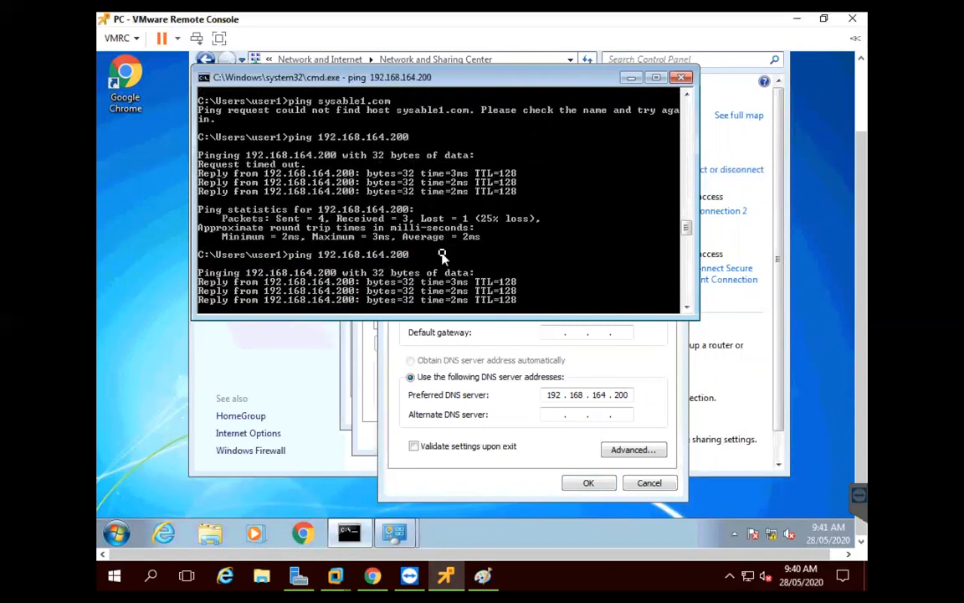
pyautogui.write('ipconfig')
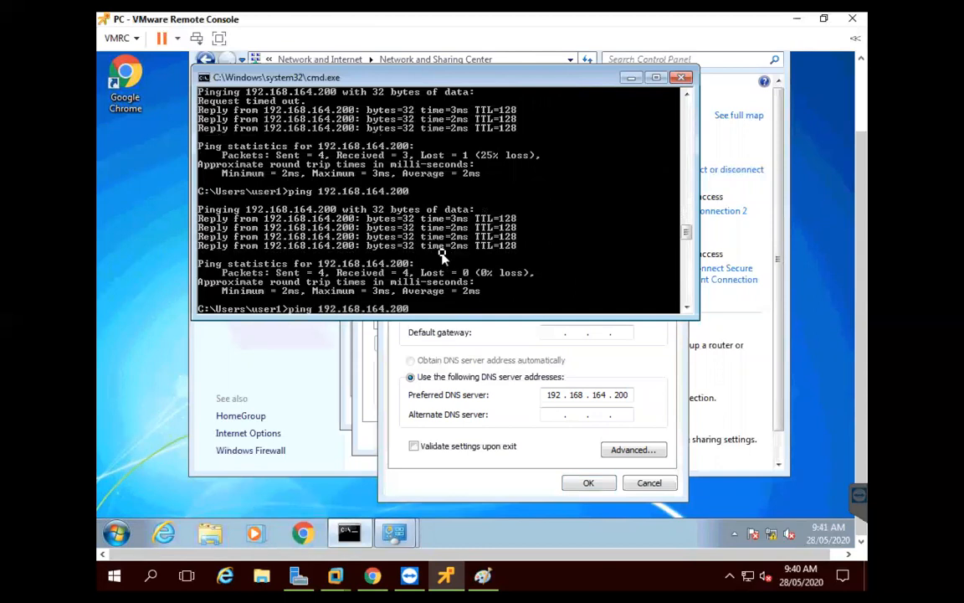
pyautogui.press('Up')
pyautogui.press('Up')
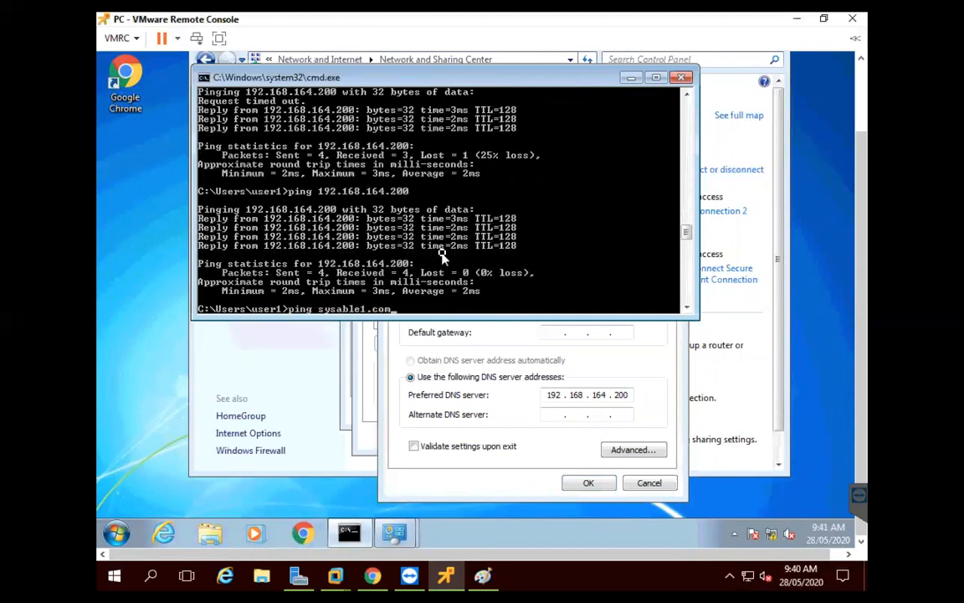
pyautogui.press('Return')
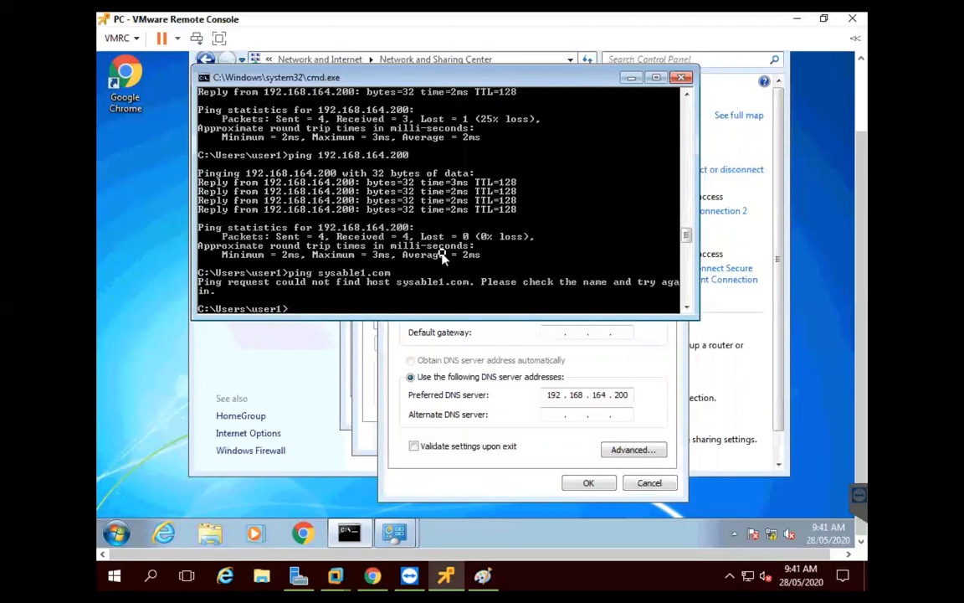
pyautogui.press('Return')
pyautogui.press('Return')
pyautogui.press('Return')
# Ping server1.sysable1.com, which fails to resolve, and ping 192.168.101.3
pyautogui.write('ping server1')
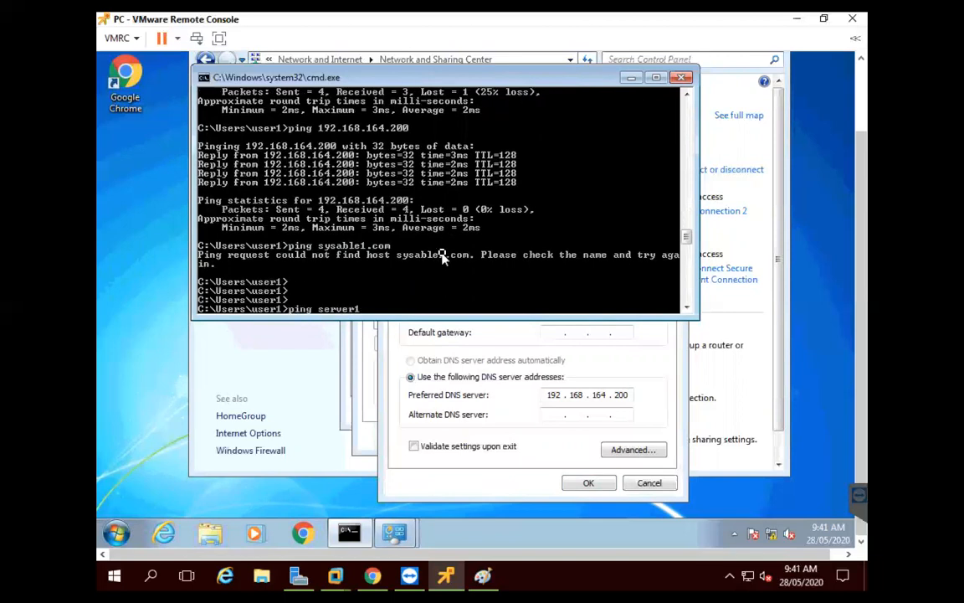
pyautogui.write('.sysable1.com')
pyautogui.press('Return')
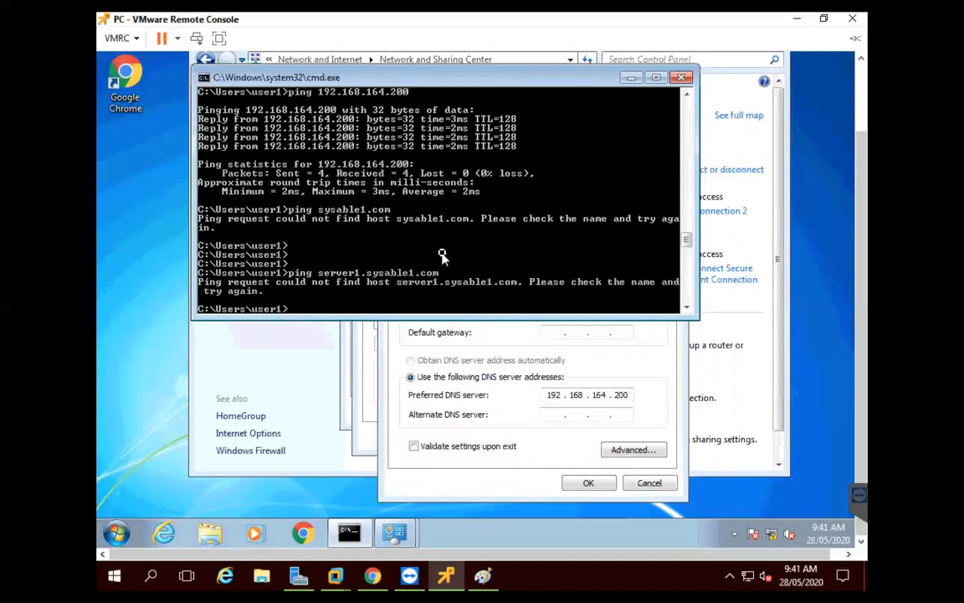
pyautogui.write('ping 192.168.101.3')
pyautogui.press('Return')
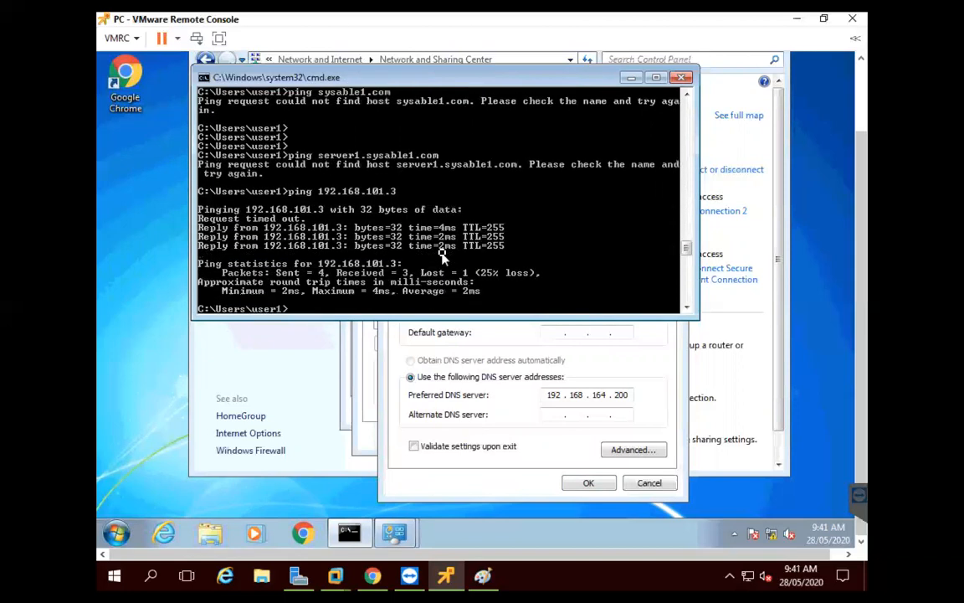
# Ping 192.168.102.3 successfully and retry sysable1.com, which still does not resolve
pyautogui.write('ping')
pyautogui.write(' 192.168.101')
pyautogui.write('.')
pyautogui.press('BackSpace')
pyautogui.press('BackSpace')
pyautogui.write('2.3')
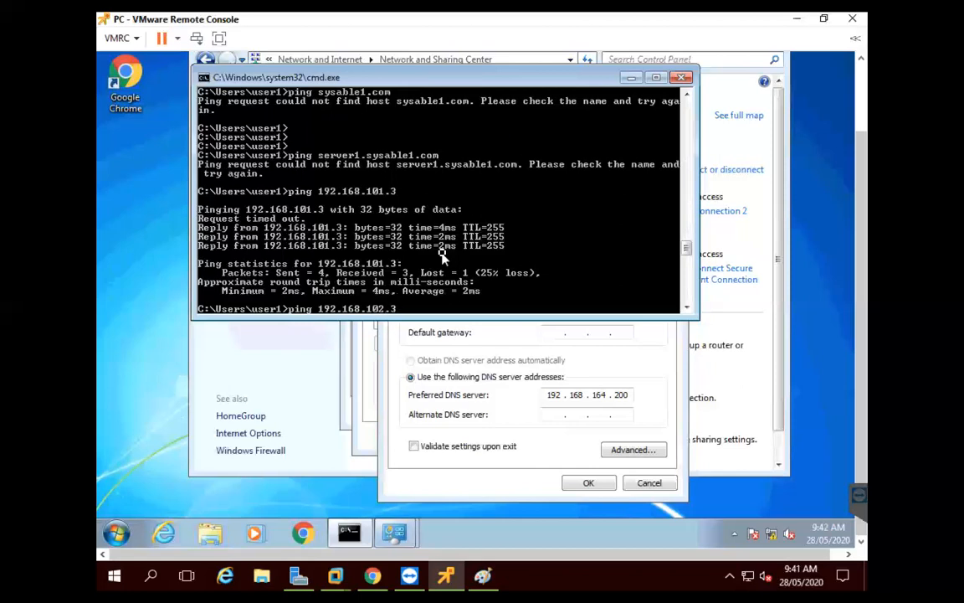
pyautogui.press('Return')
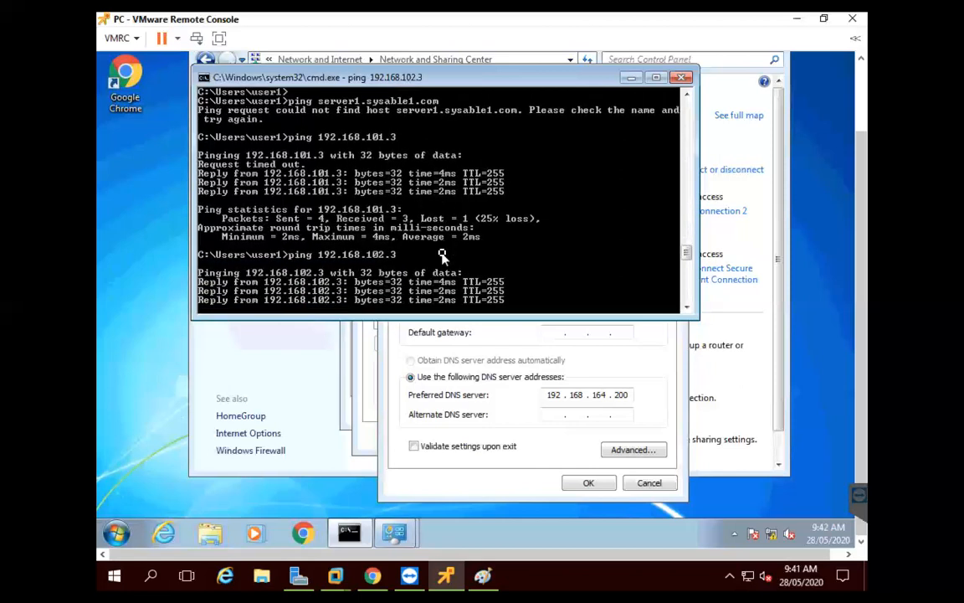
pyautogui.write('p')
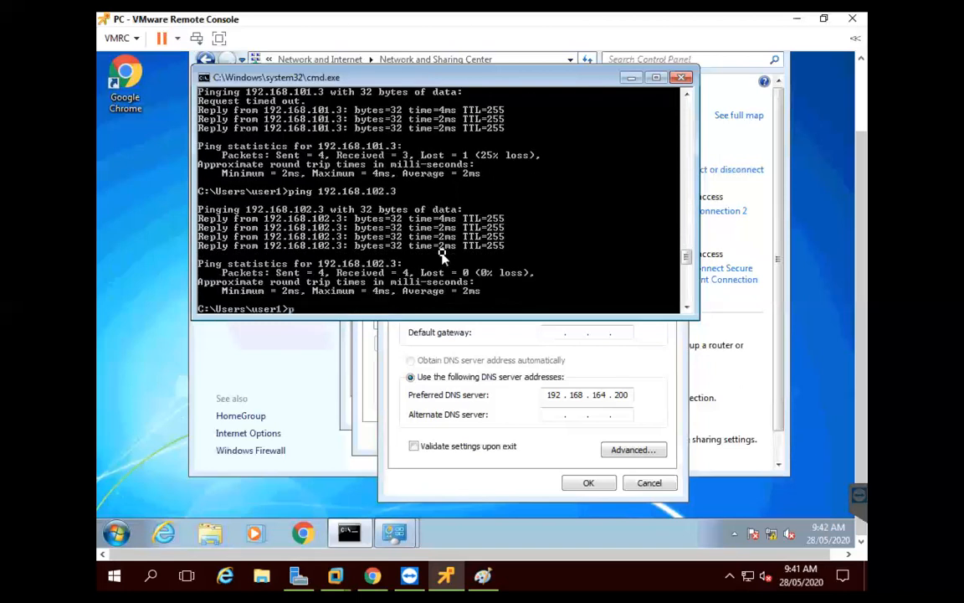
pyautogui.write('ing sysable1.com')
pyautogui.press('Return')
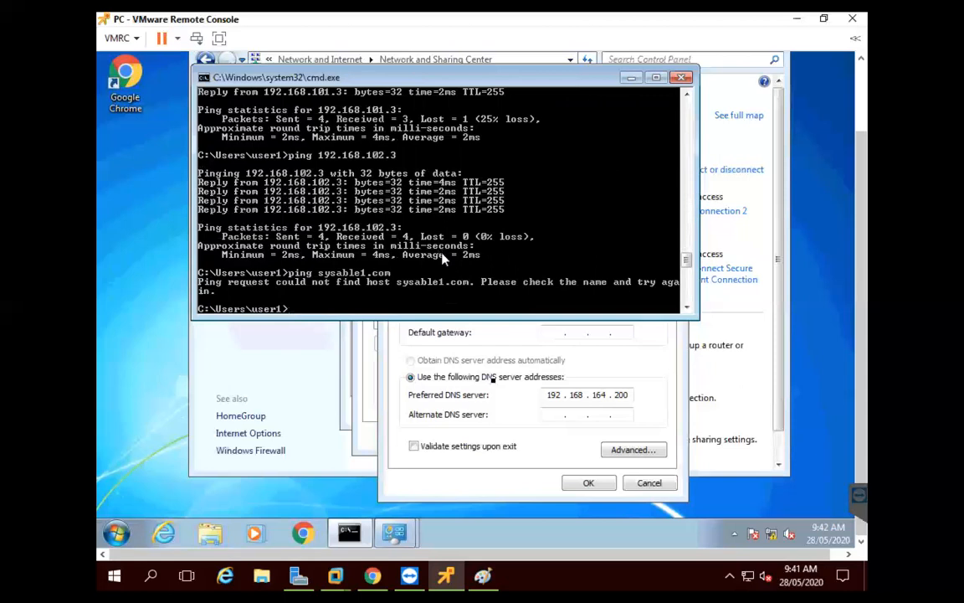
# Close the IPv4 Properties, adapter Properties and AnyConnect Status dialogs, keeping DNS 192.168.164.200
pyautogui.click(528, 443)
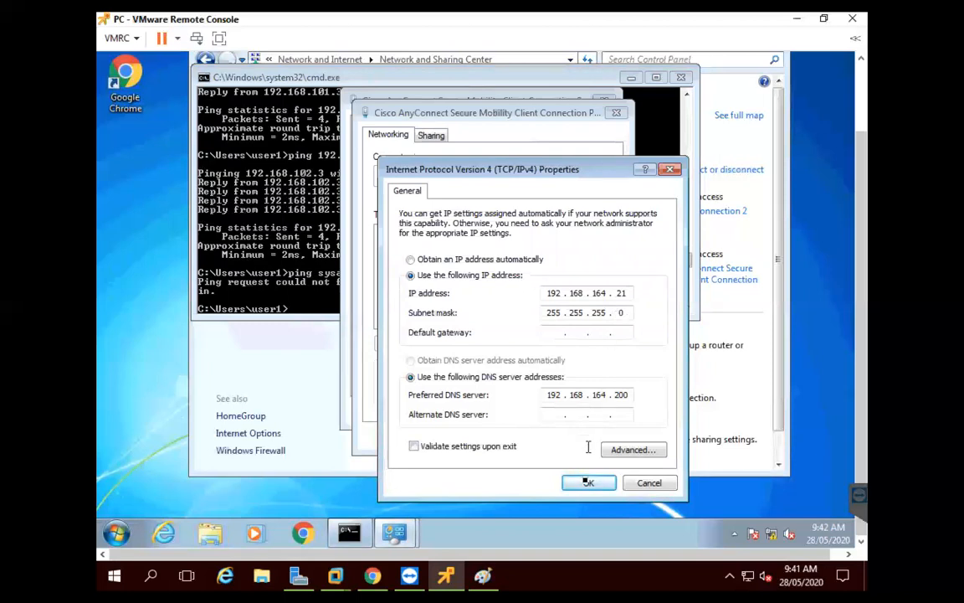
pyautogui.click(587, 484)
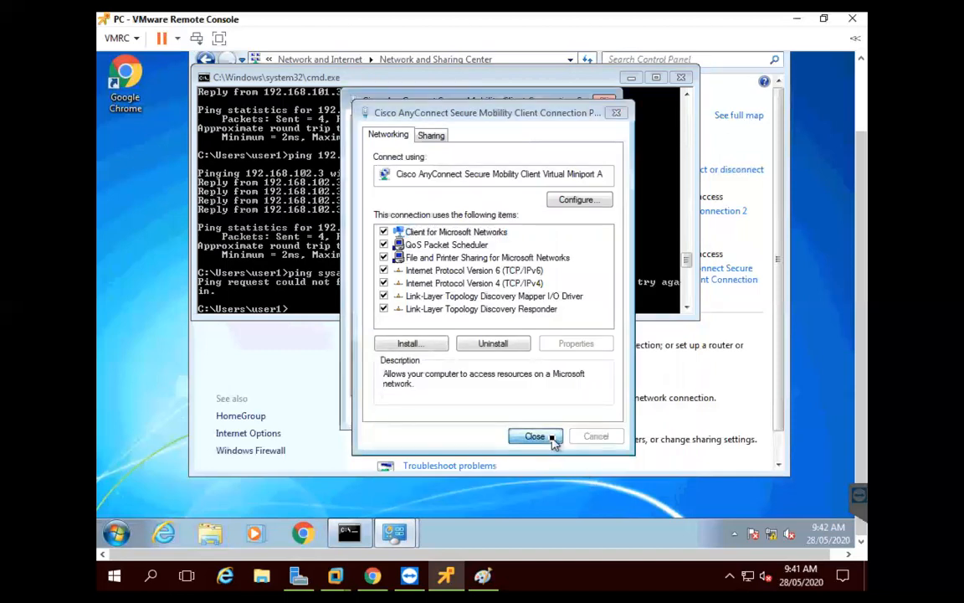
pyautogui.click(552, 439)
pyautogui.click(584, 411)
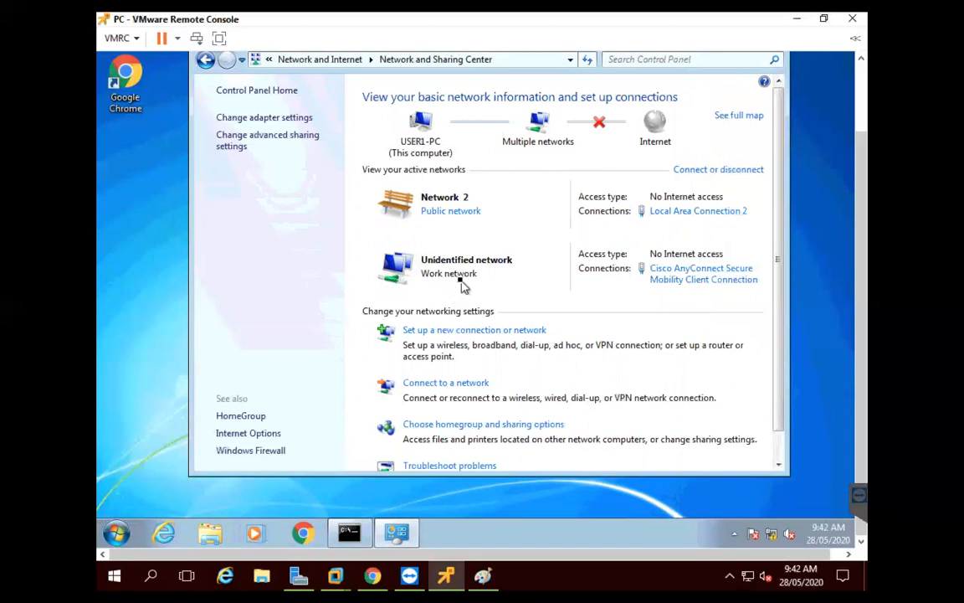
pyautogui.click(335, 573)
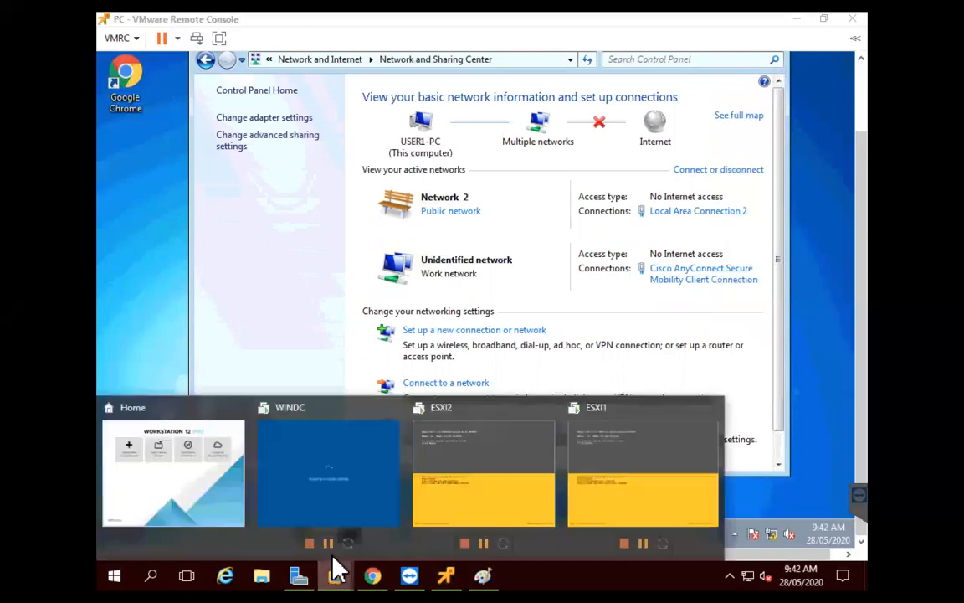
# Sign in to the WINDC domain controller with the admin password and dismiss the Shutdown Event Tracker
pyautogui.click(334, 474)
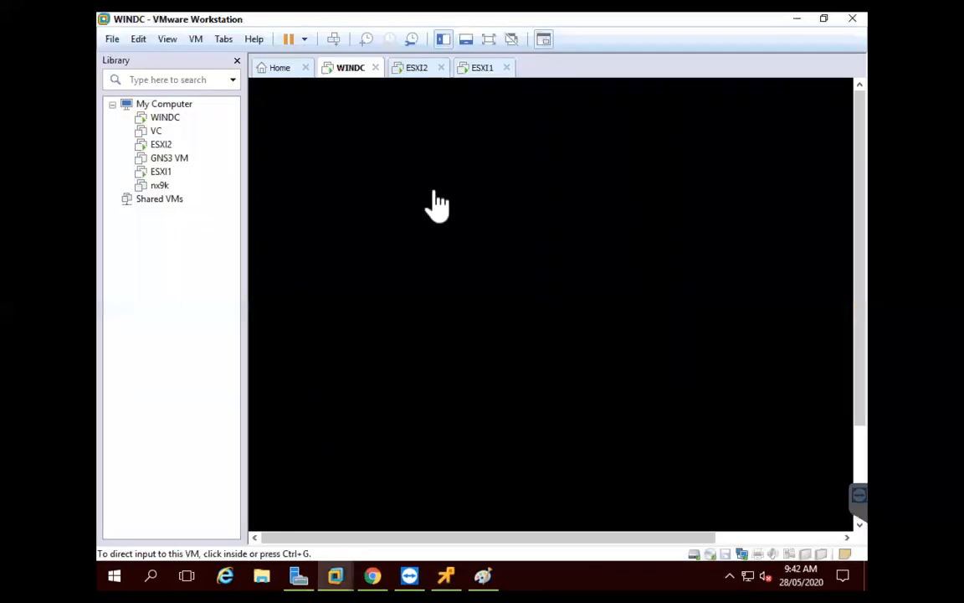
pyautogui.click(434, 193)
pyautogui.click(334, 39)
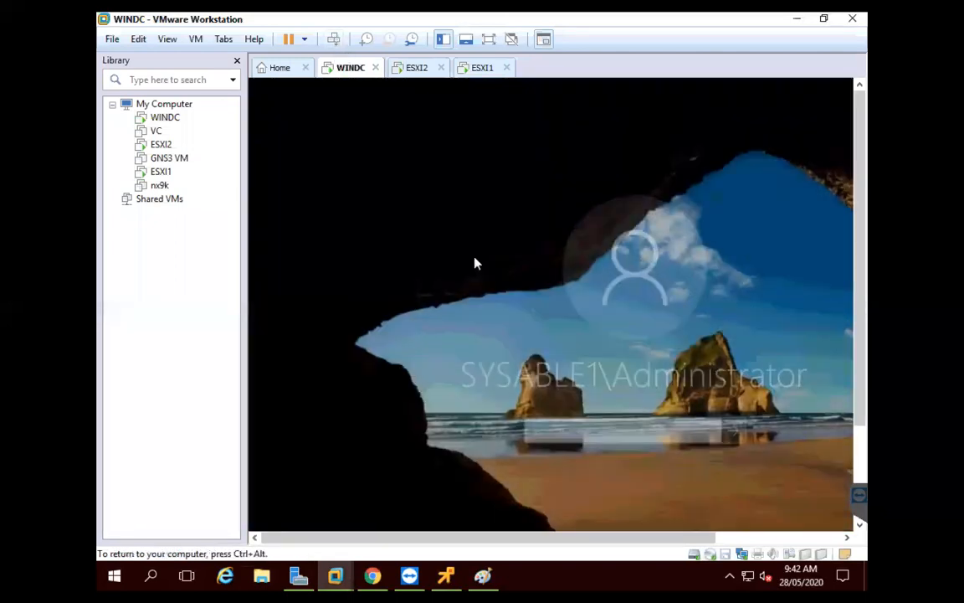
pyautogui.write('*******')
pyautogui.press('Return')
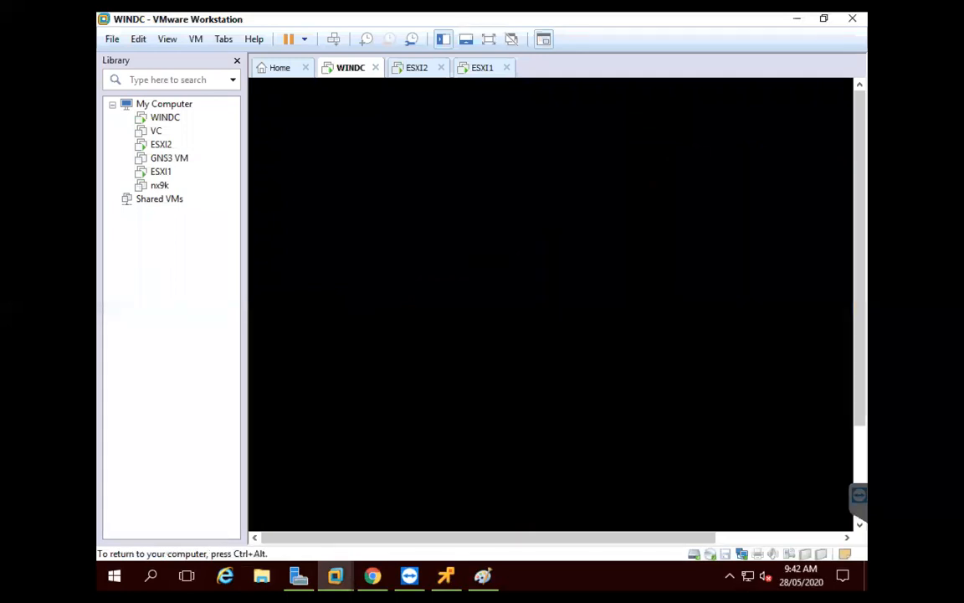
pyautogui.click(488, 38)
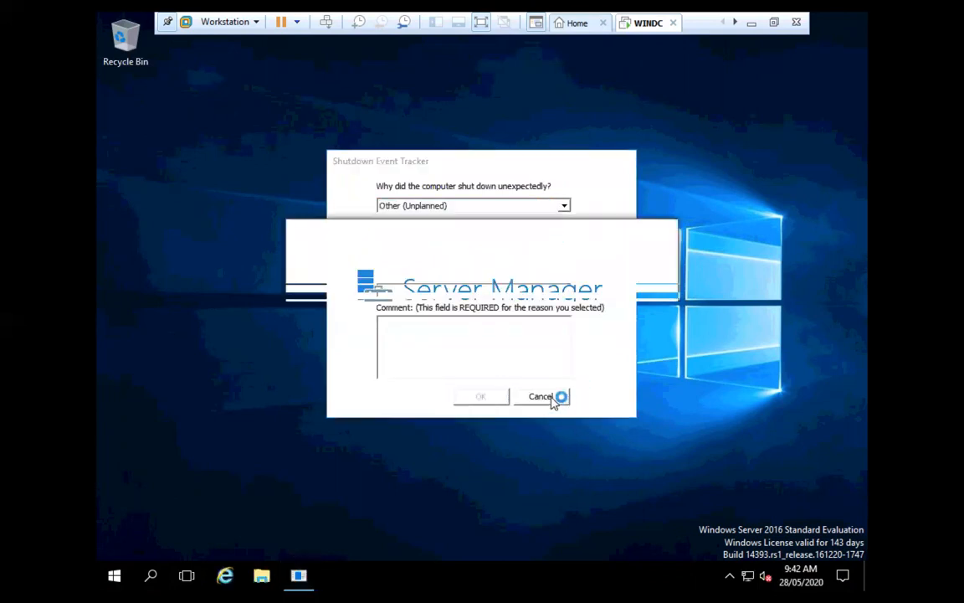
pyautogui.click(555, 397)
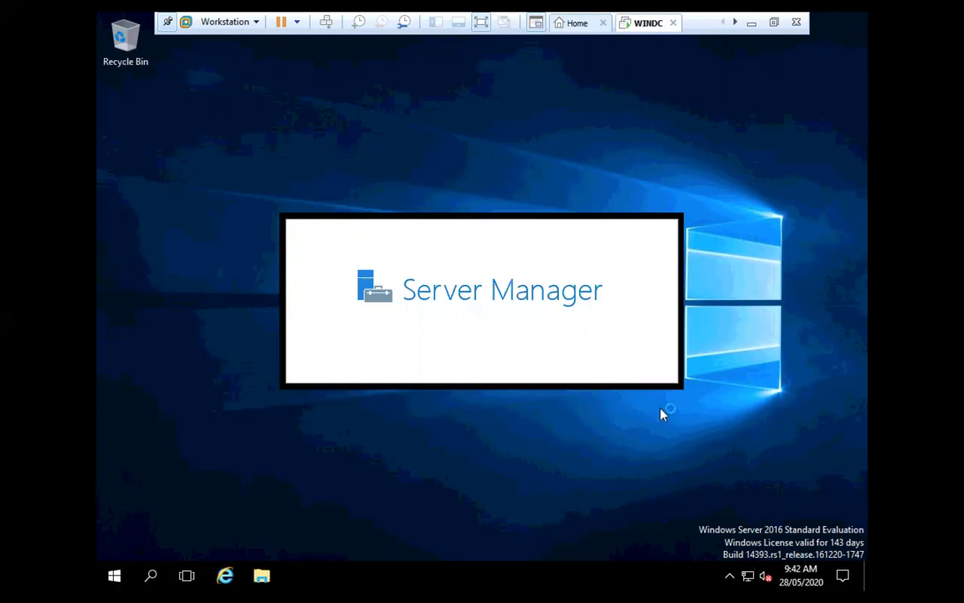
pyautogui.click(482, 23)
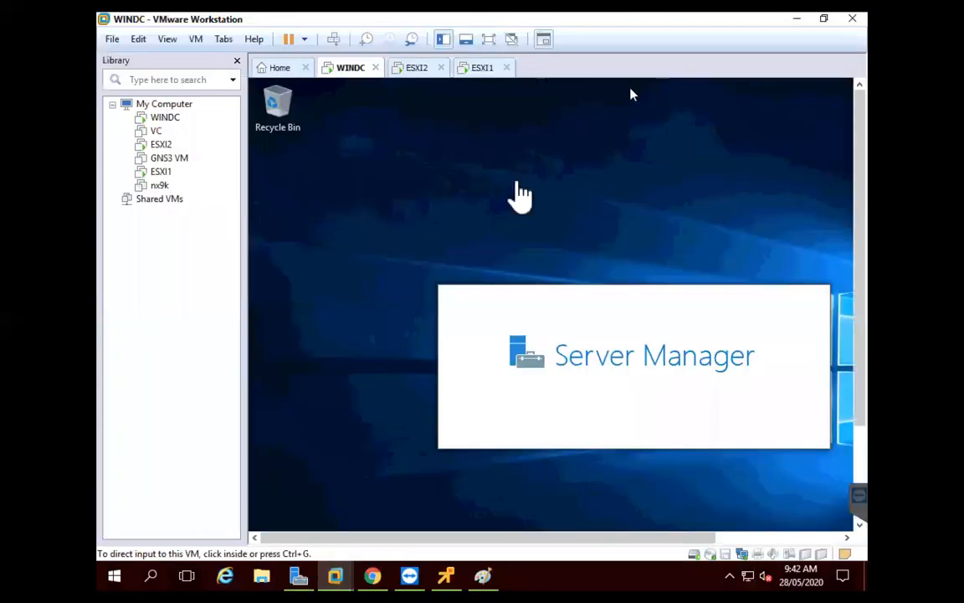
pyautogui.click(445, 574)
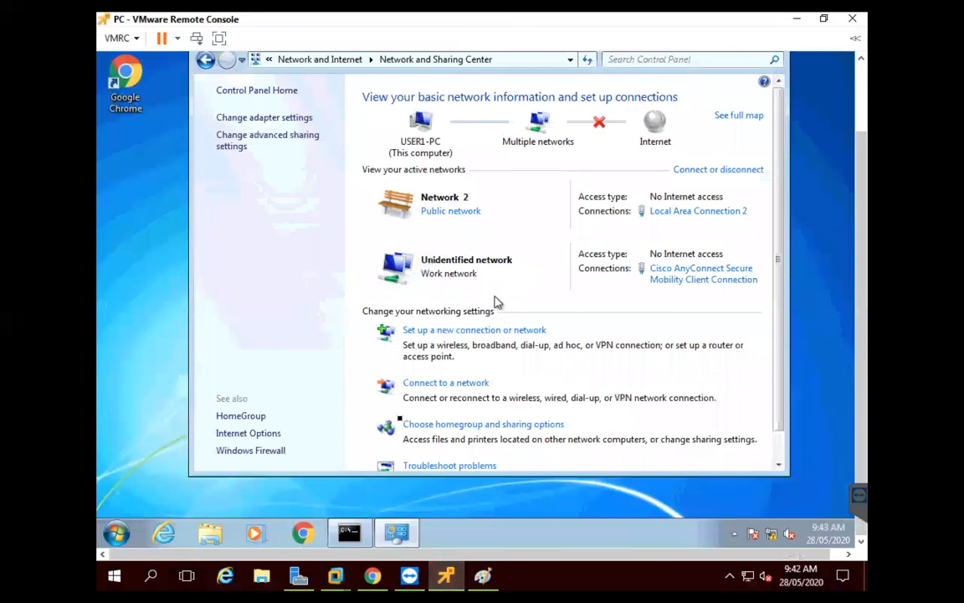
# Rerun ping sysable1.com, now resolving to 192.168.164.200, and ping server1.sysable1.com twice, still failing
pyautogui.click(358, 533)
pyautogui.press('Up')
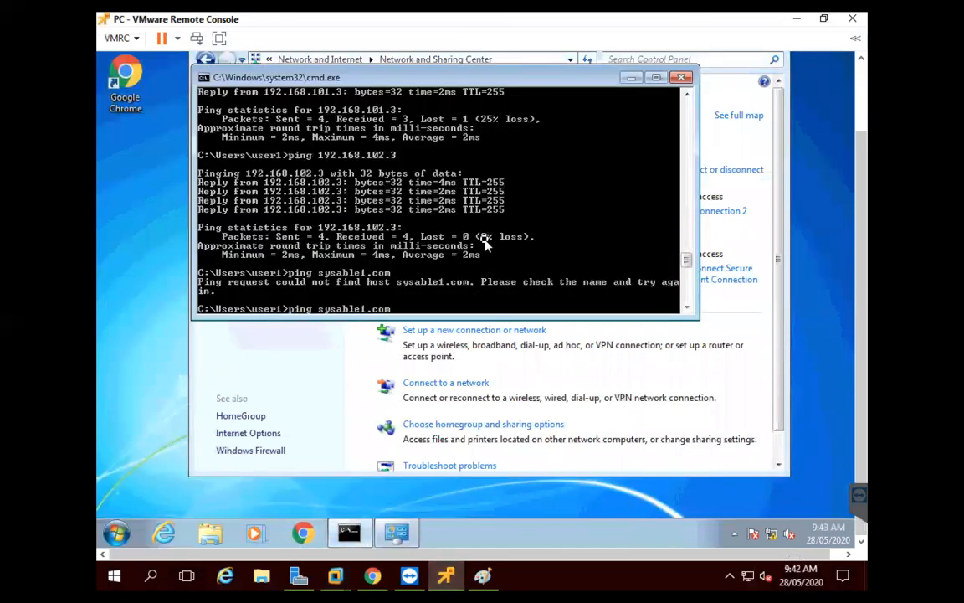
pyautogui.press('Return')
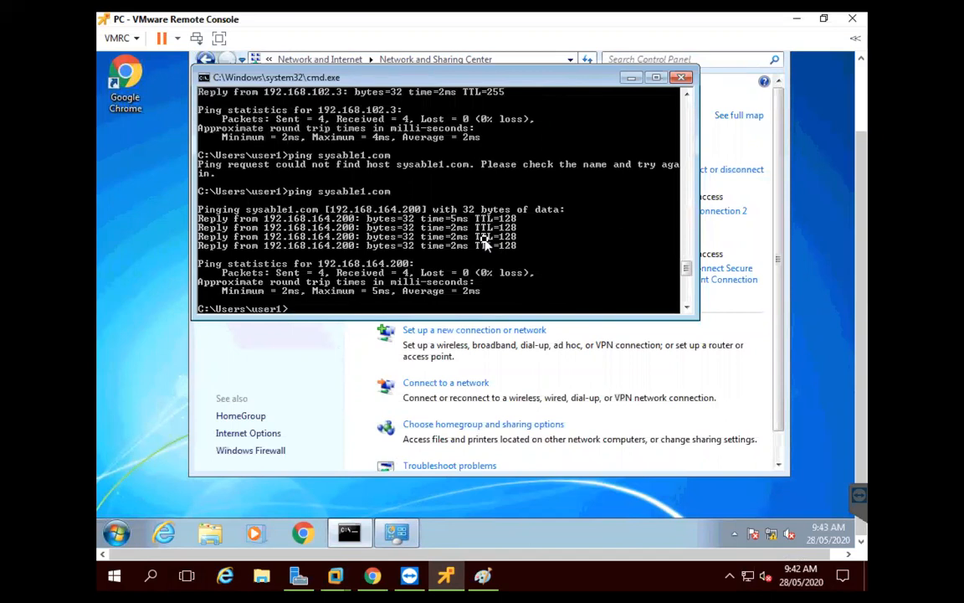
pyautogui.write('ping server1.sys')
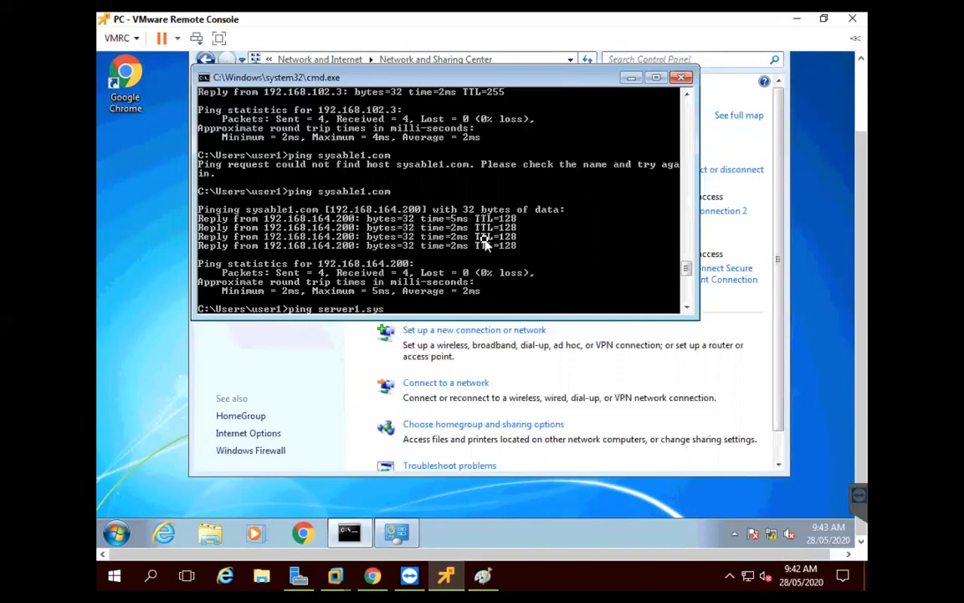
pyautogui.write('able1.com')
pyautogui.press('Return')
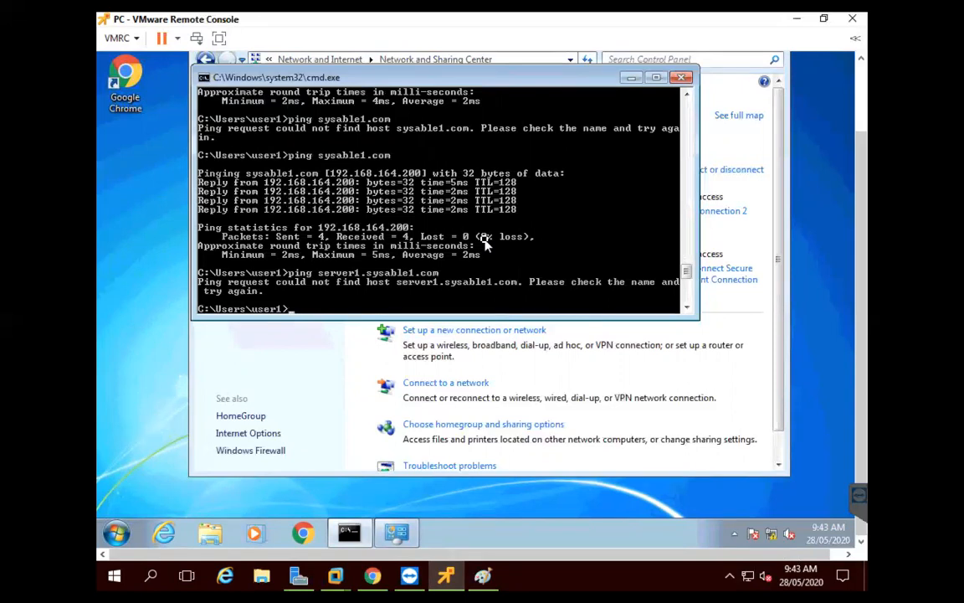
pyautogui.press('Up')
pyautogui.press('Return')
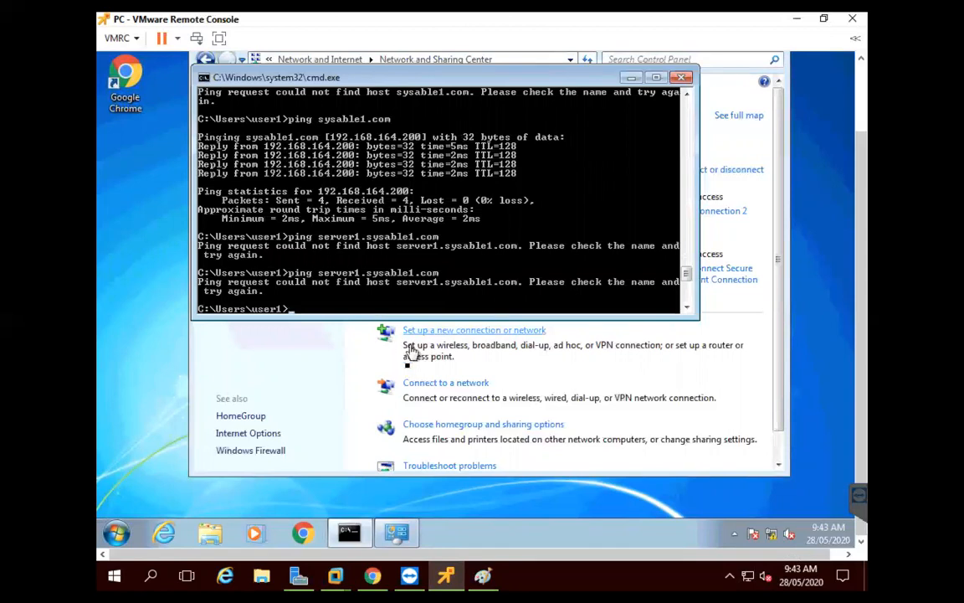
pyautogui.click(338, 566)
# Launch DNS Manager from WINDC's Server Manager and display the sysable1.com forward lookup zone
pyautogui.click(350, 452)
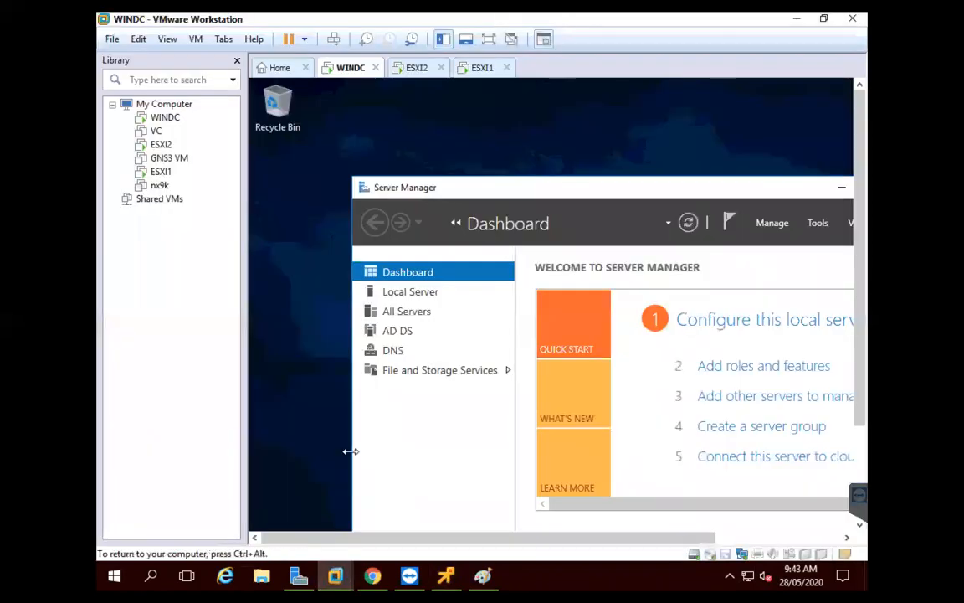
pyautogui.click(492, 42)
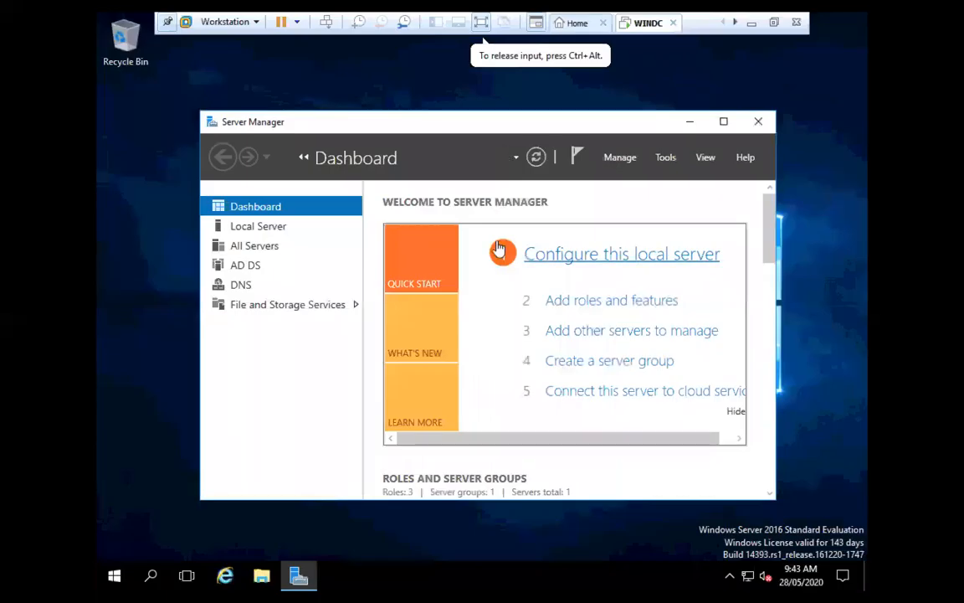
pyautogui.click(227, 283)
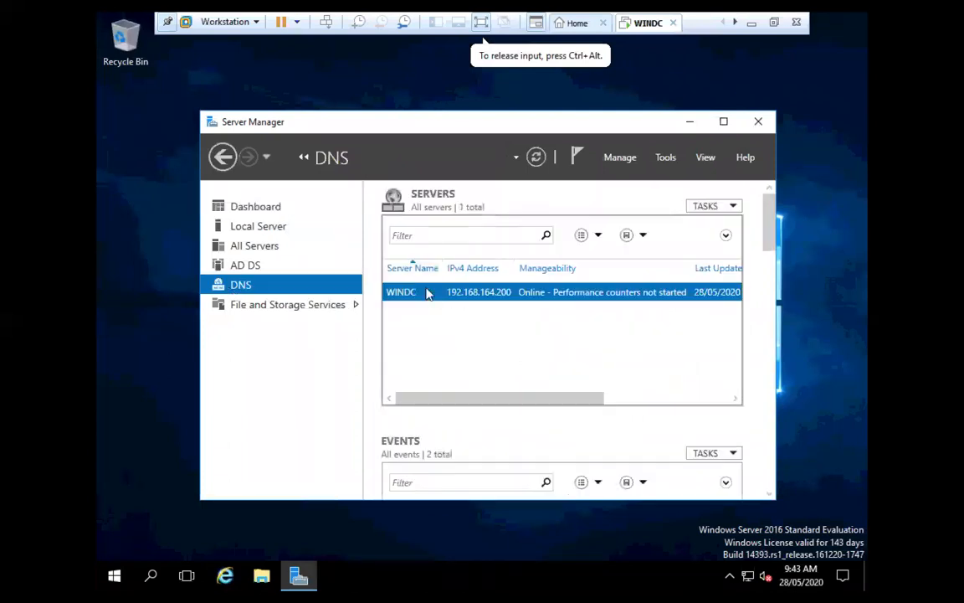
pyautogui.rightClick(426, 291)
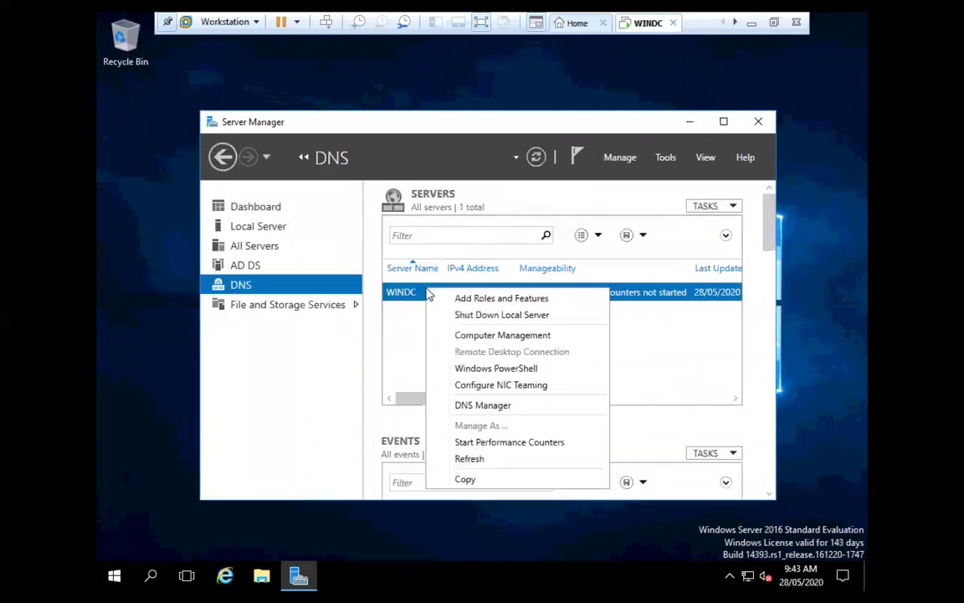
pyautogui.click(494, 405)
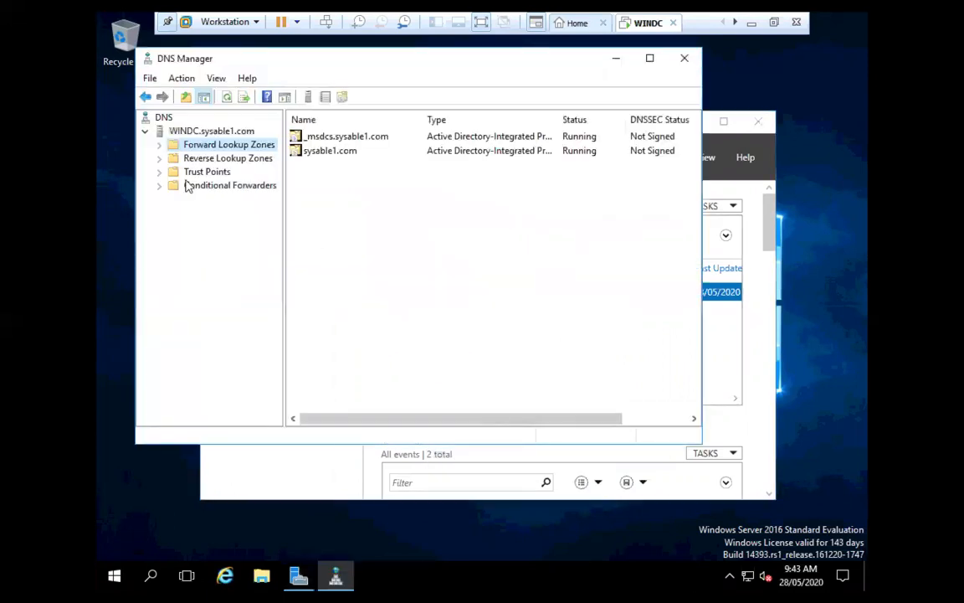
pyautogui.click(159, 144)
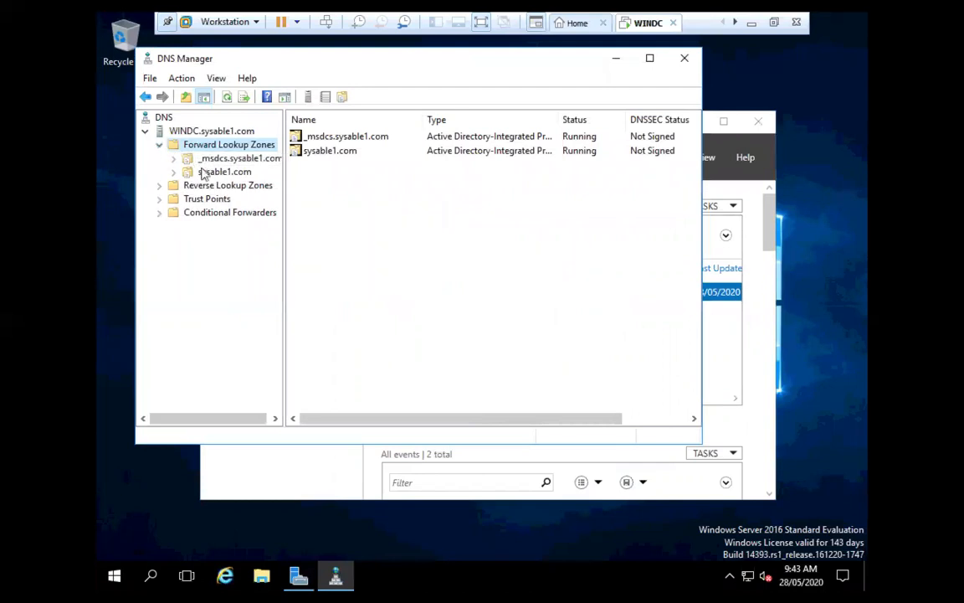
pyautogui.click(220, 172)
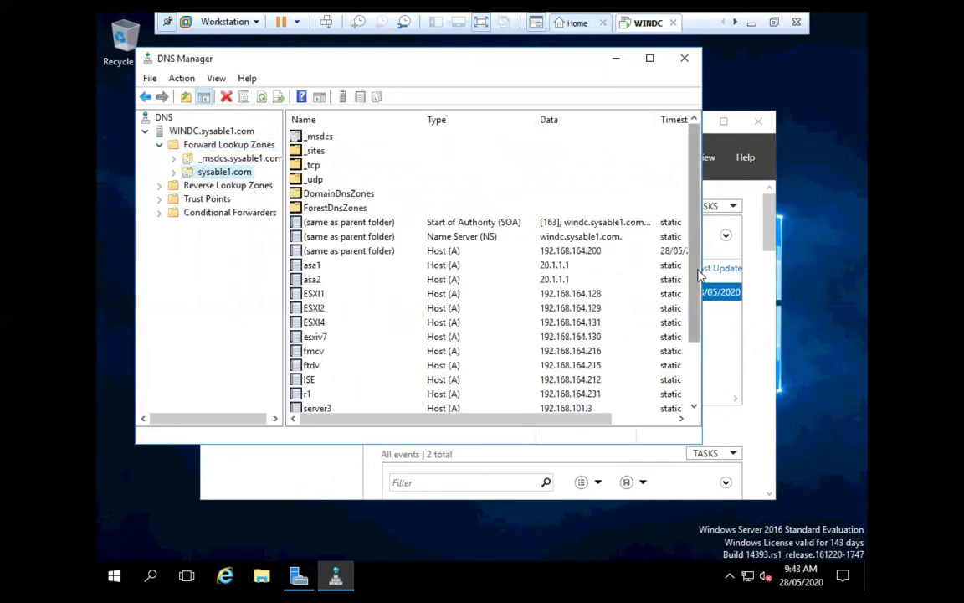
pyautogui.scroll(-2, 698, 273)
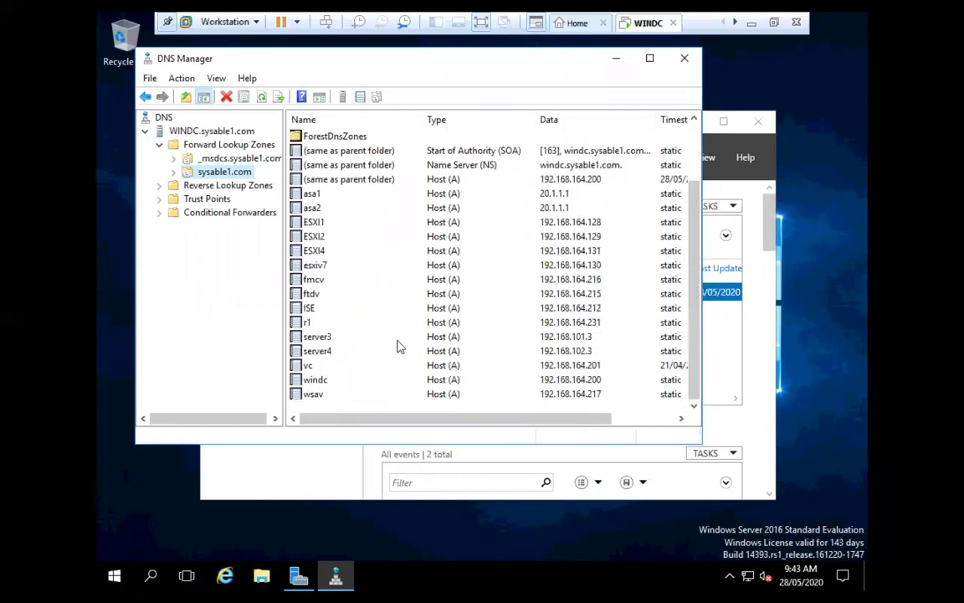
# Delete the server3 and server4 host records, confirming each deletion
pyautogui.rightClick(321, 337)
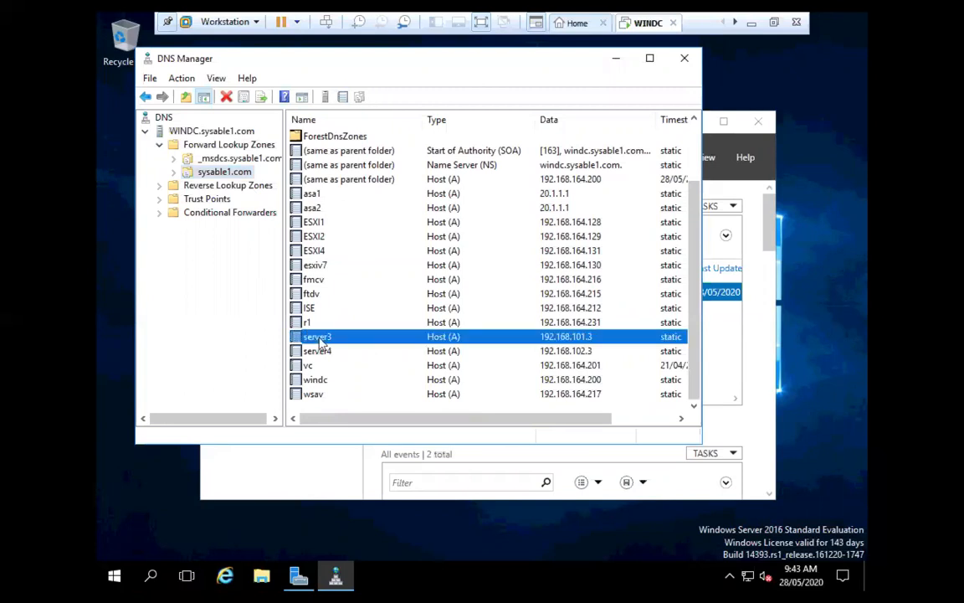
pyautogui.click(357, 346)
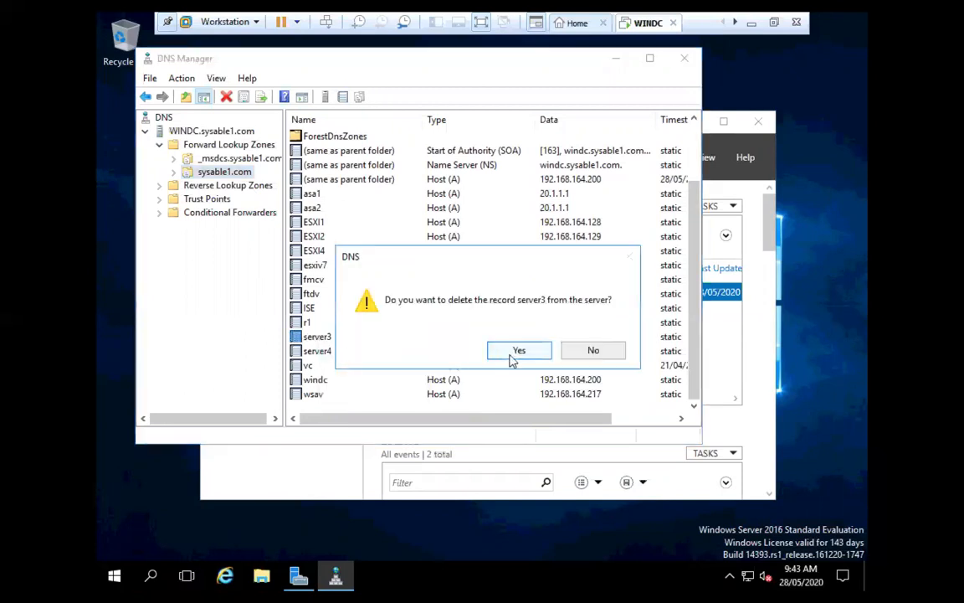
pyautogui.click(511, 351)
pyautogui.click(337, 350)
pyautogui.rightClick(335, 353)
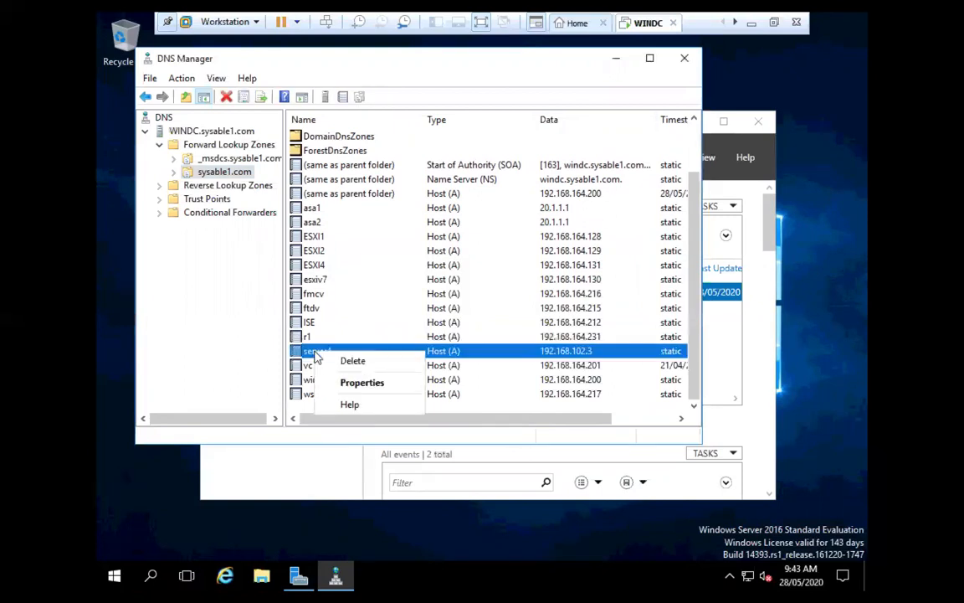
pyautogui.click(338, 362)
pyautogui.click(502, 351)
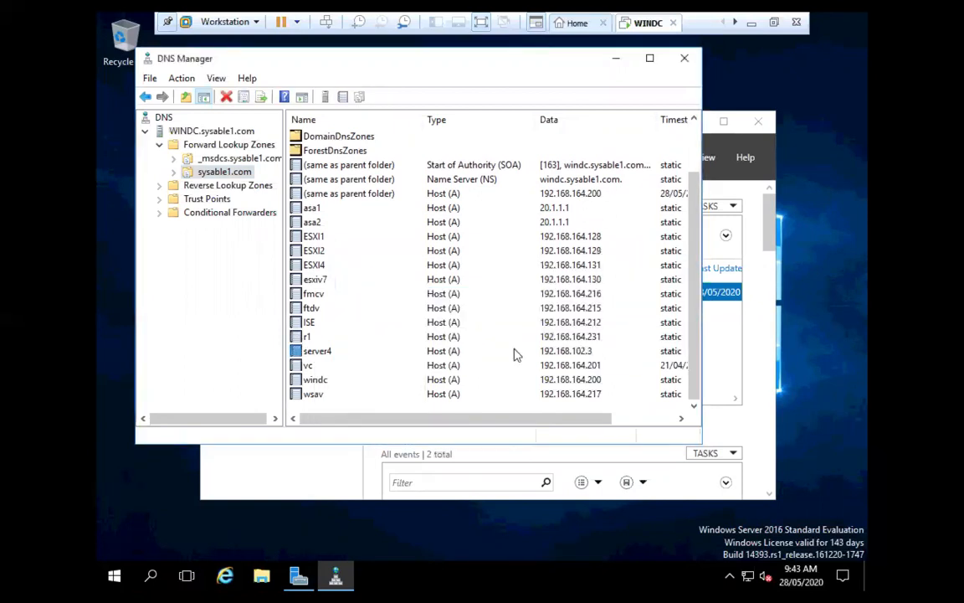
# Add host record server1 at 192.168.101.3 to the sysable1.com zone
pyautogui.rightClick(203, 171)
pyautogui.click(235, 211)
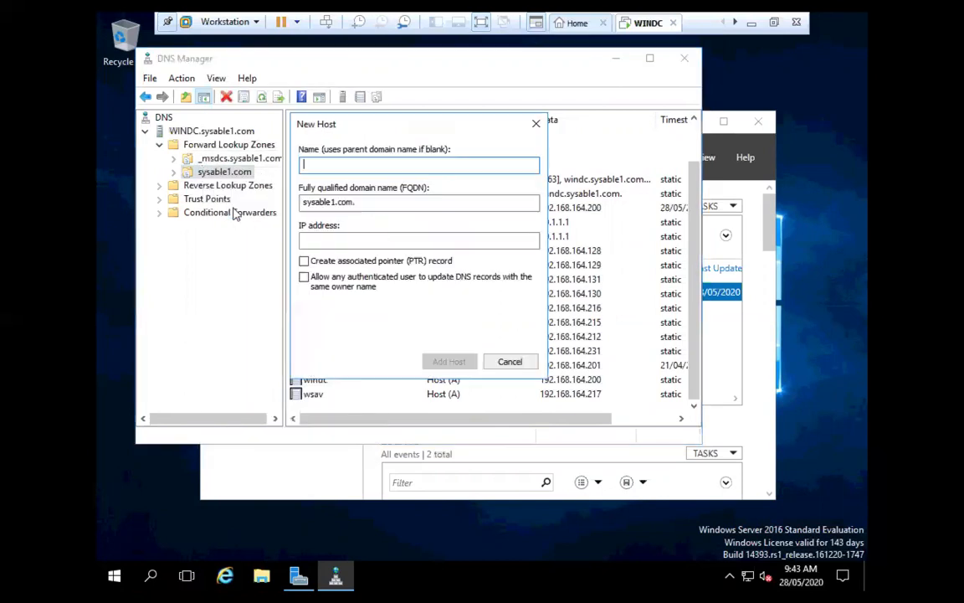
pyautogui.write('server1')
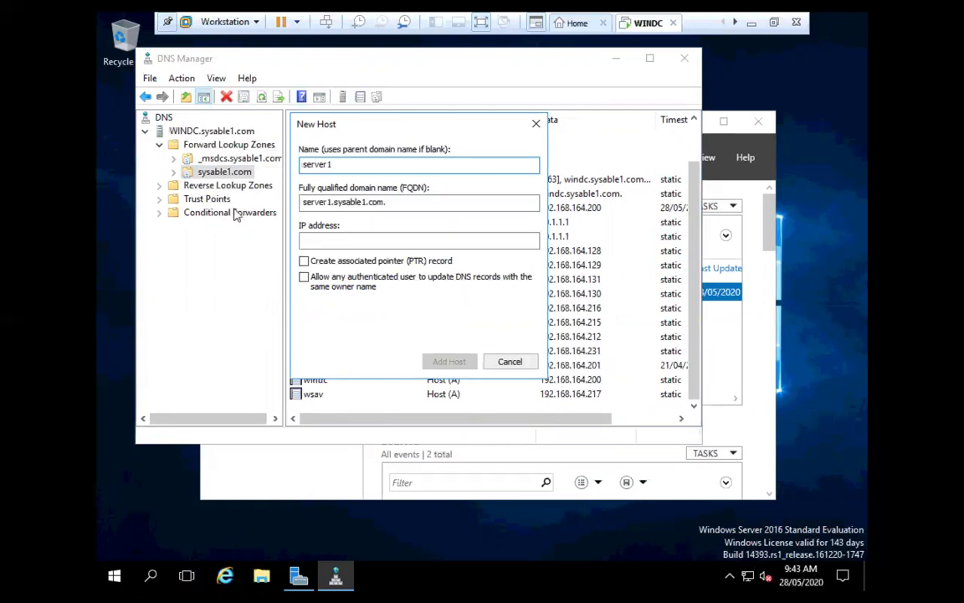
pyautogui.click(363, 241)
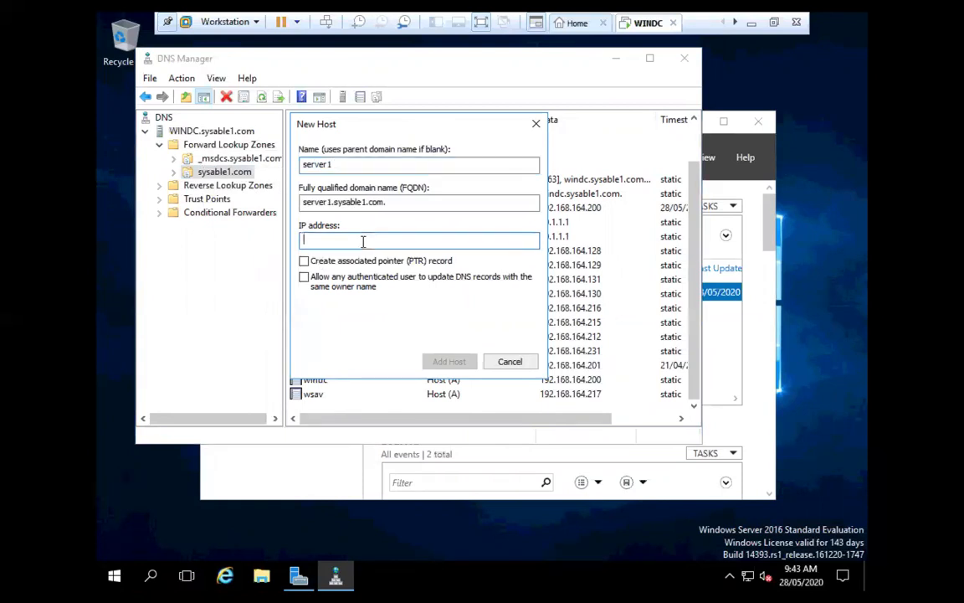
pyautogui.write('192.168.101.3')
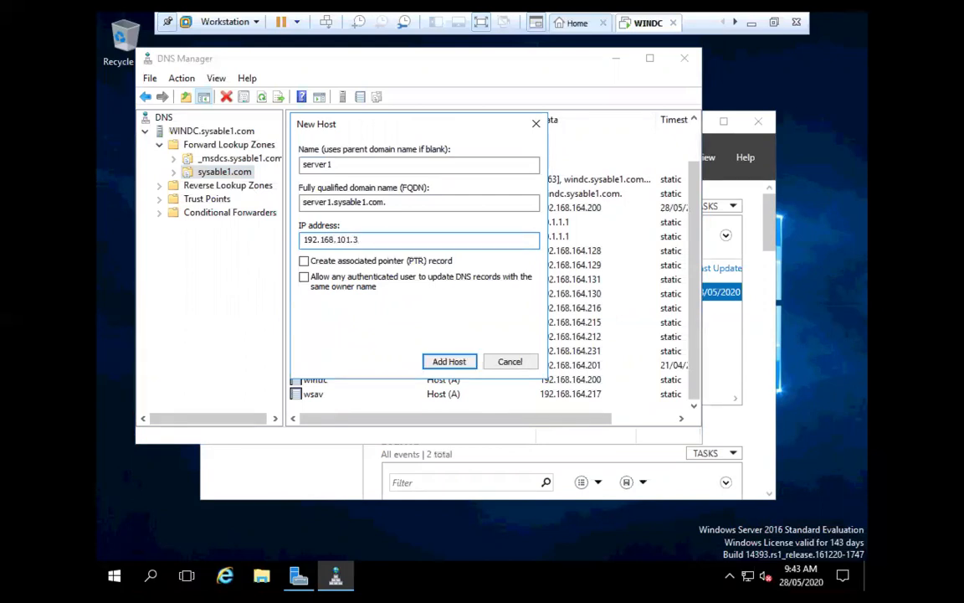
pyautogui.click(451, 362)
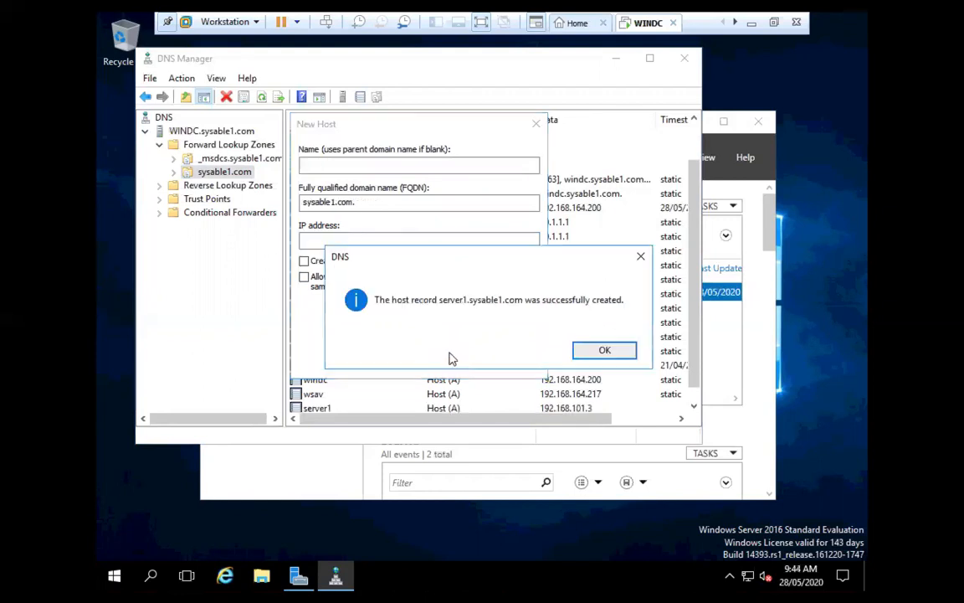
pyautogui.click(585, 347)
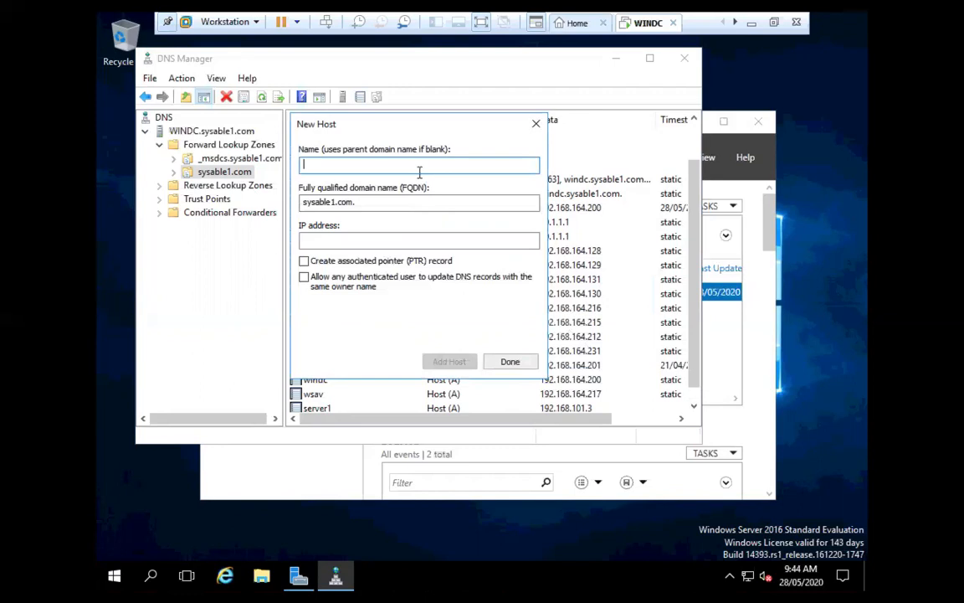
# Add a second host record named seerver2 at 192.168.102.3
pyautogui.write('seerver2')
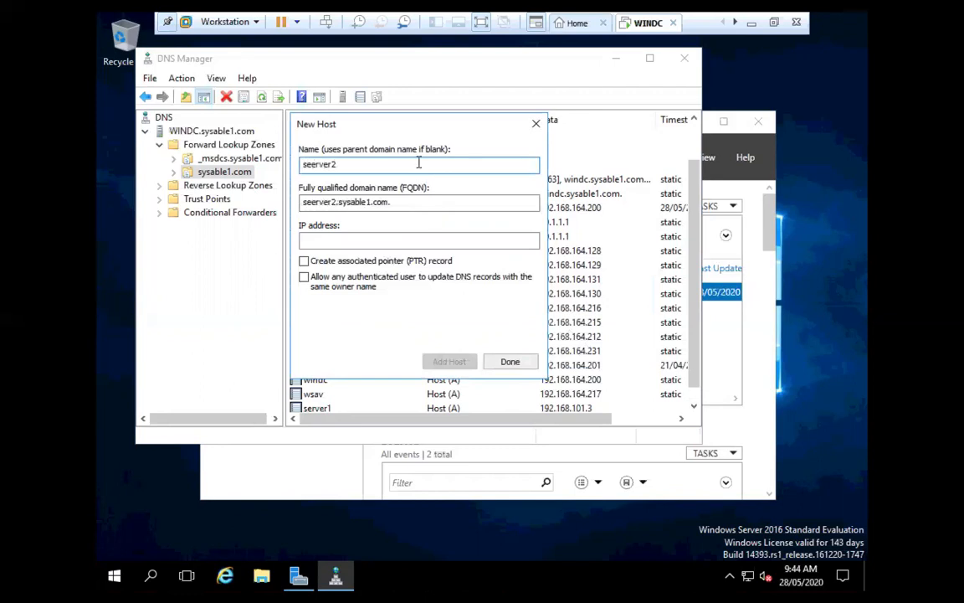
pyautogui.click(415, 240)
pyautogui.write('192.168.102.3')
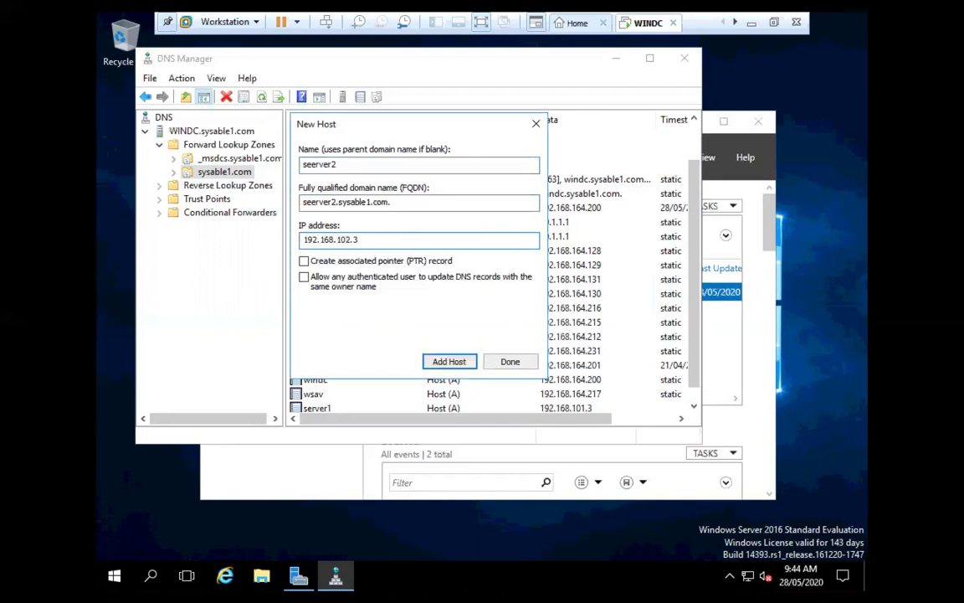
pyautogui.click(449, 361)
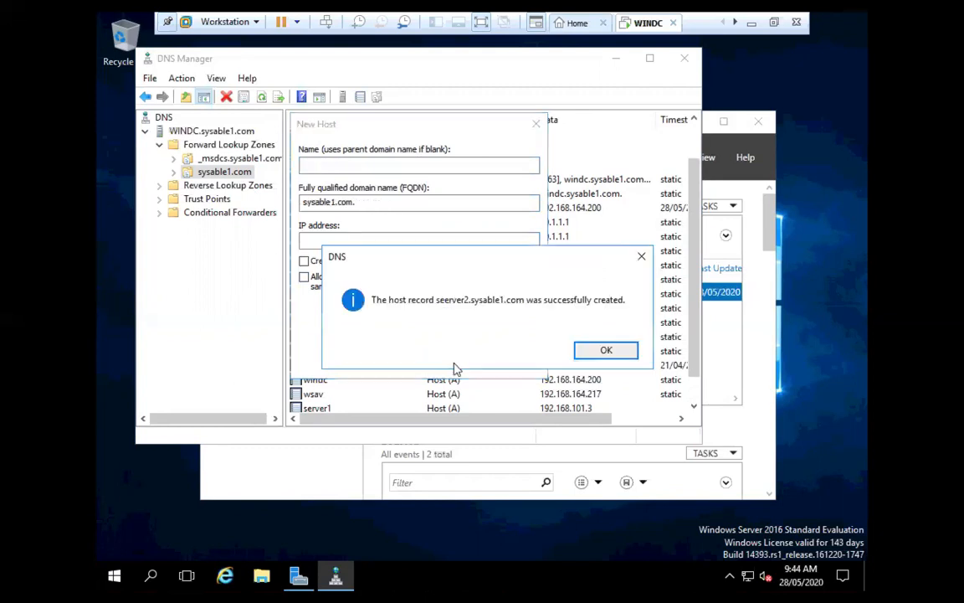
# Acknowledge the record-created message, close the New Host dialog, and exit VM full screen
pyautogui.click(583, 351)
pyautogui.click(510, 362)
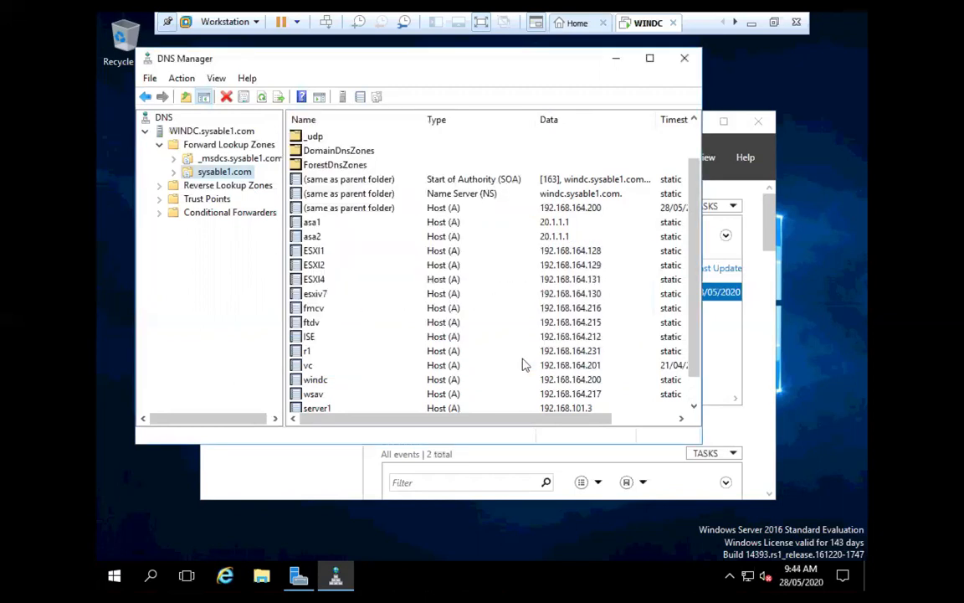
pyautogui.click(481, 22)
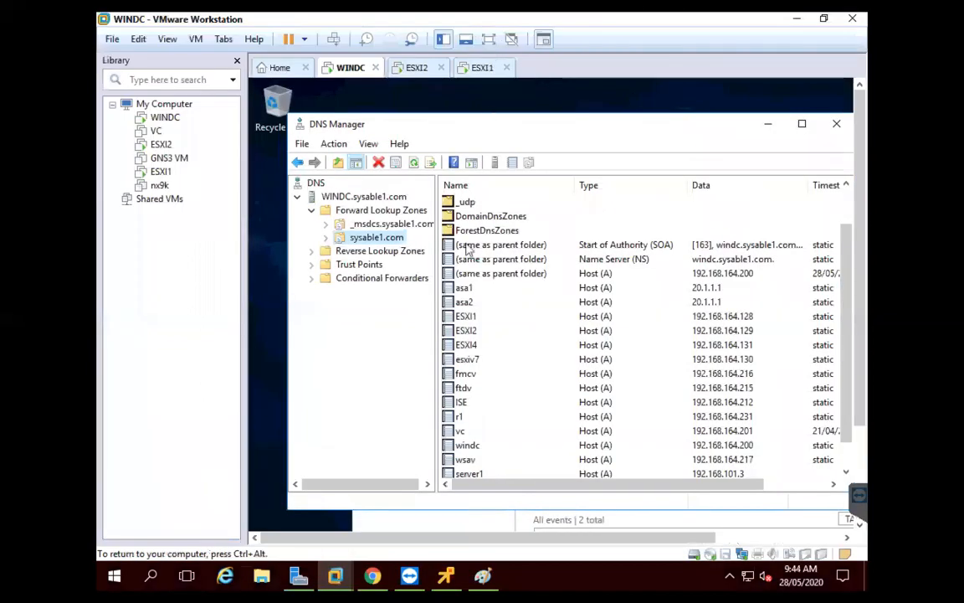
# On the client PC, rerun ping server1.sysable1.com twice from command history
pyautogui.click(445, 574)
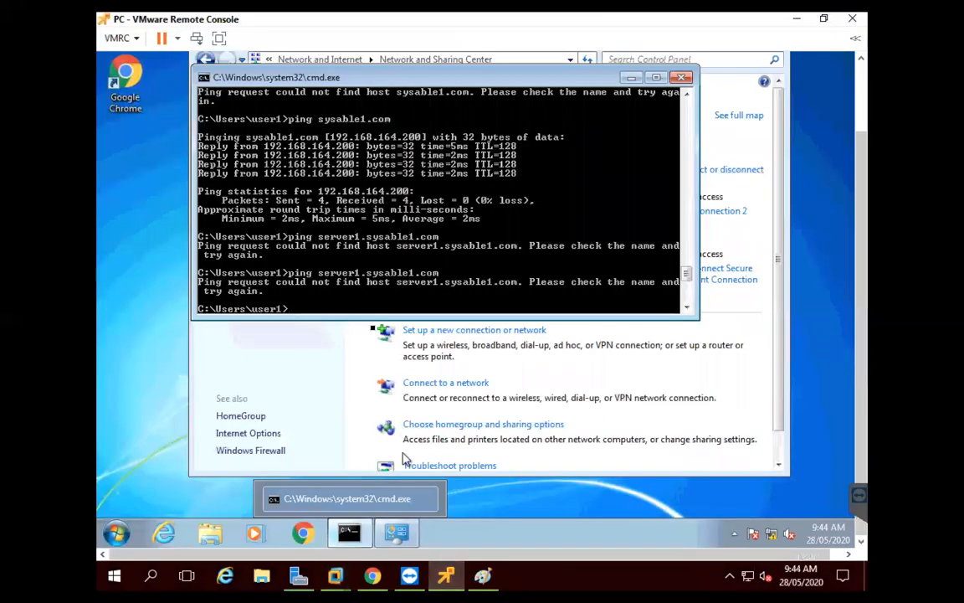
pyautogui.press('Up')
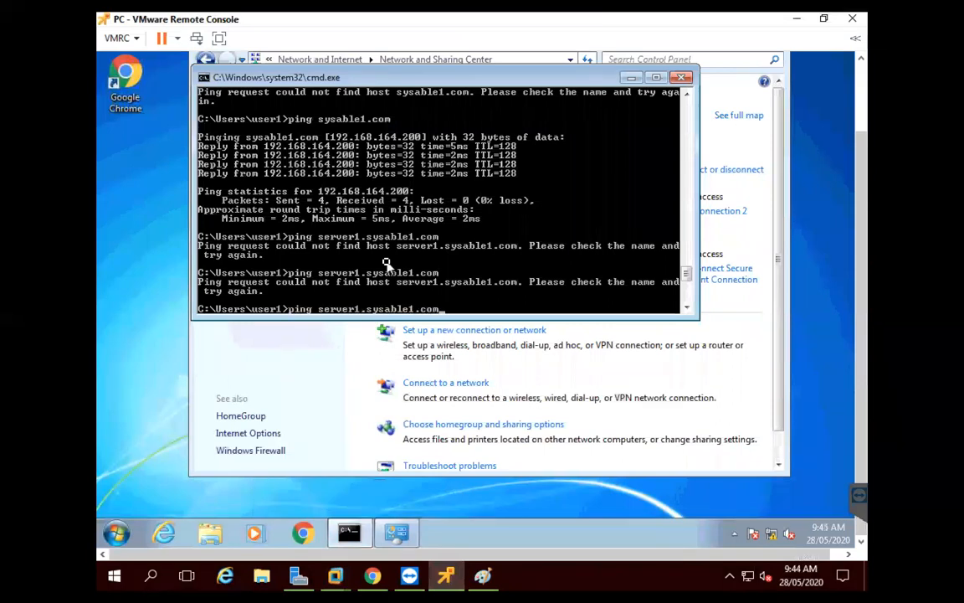
pyautogui.press('Return')
pyautogui.press('Up')
pyautogui.press('Return')
pyautogui.press('Return')
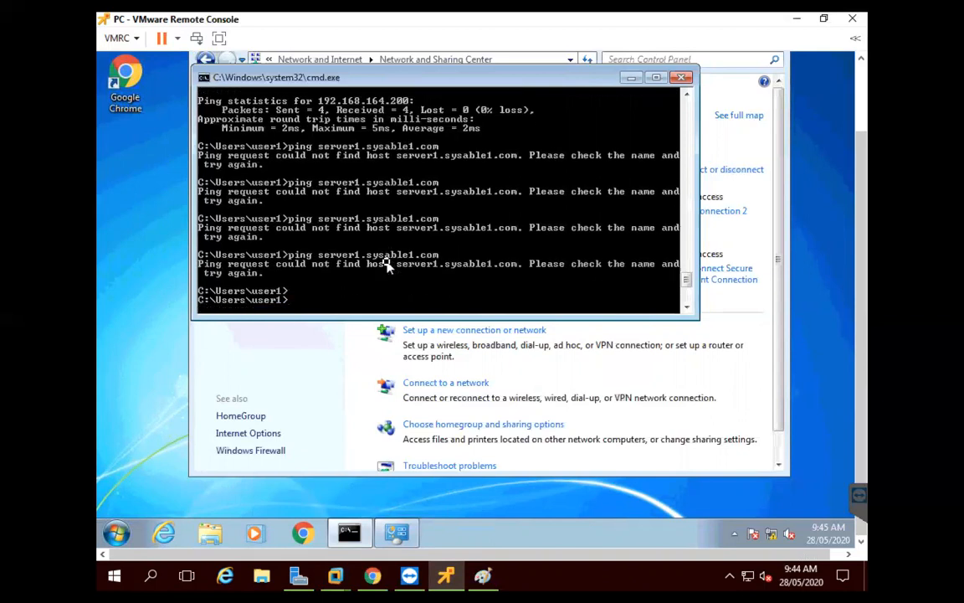
# Ping sysable1.com, then enter a ping to 192.168.101.3
pyautogui.press('Return')
pyautogui.press('Return')
pyautogui.press('Return')
pyautogui.write('ping sysable1.com')
pyautogui.press('Return')
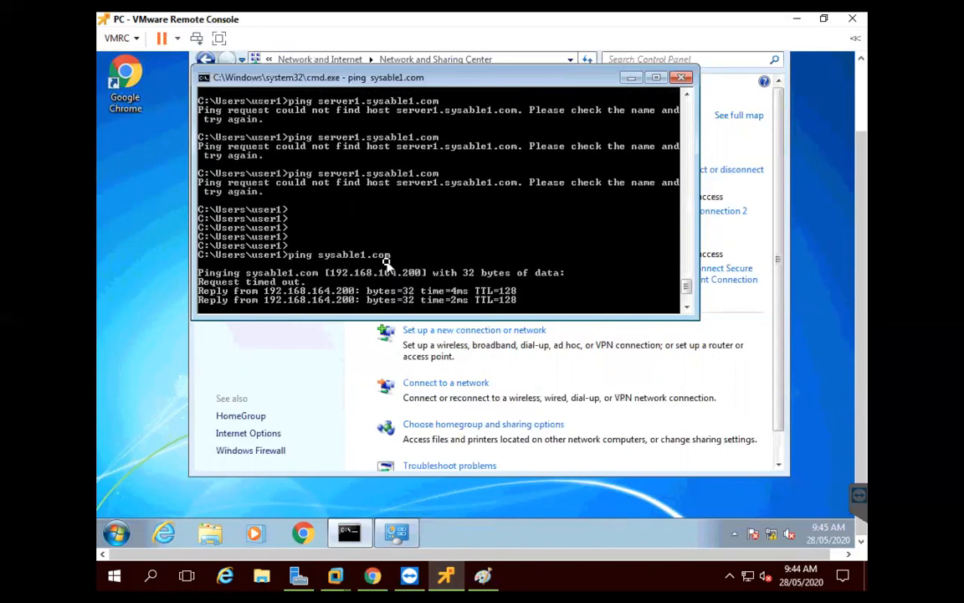
pyautogui.write('ping 192.168.102.3')
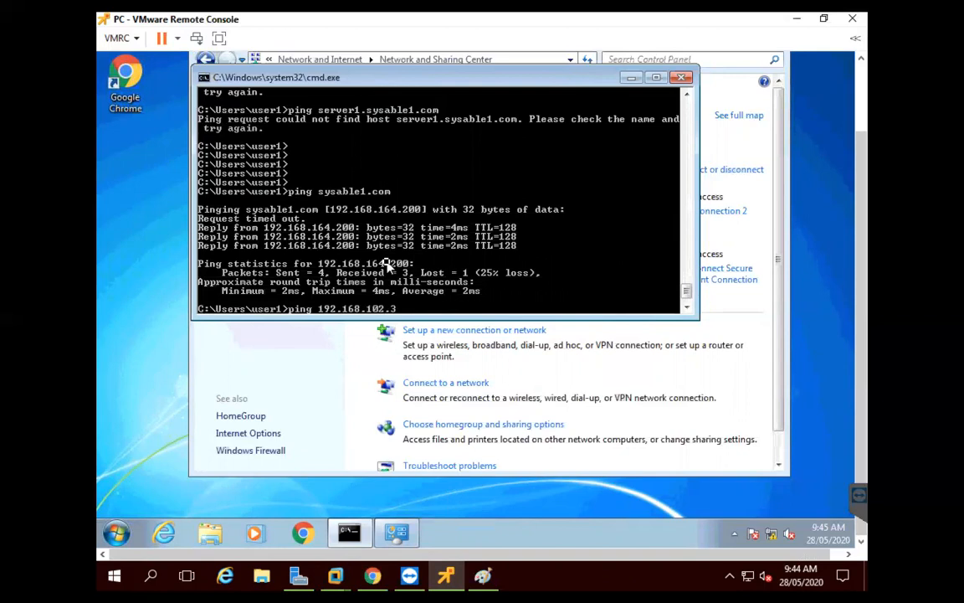
pyautogui.press('BackSpace')
pyautogui.press('BackSpace')
pyautogui.press('BackSpace')
pyautogui.write('1.3')
# Rerun ping server1.sysable1.com from history twice more; the host is still not found
pyautogui.press('Up')
pyautogui.press('Up')
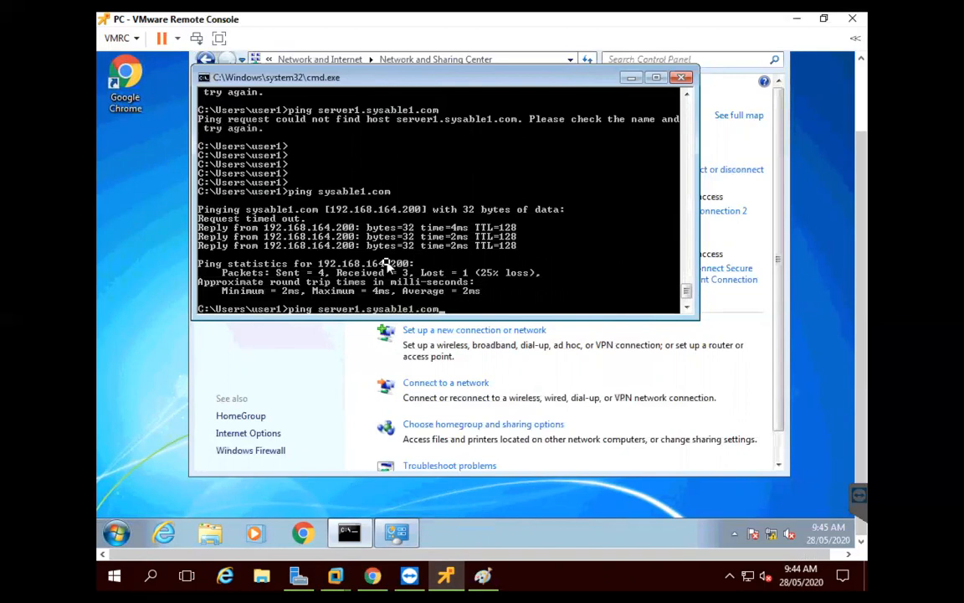
pyautogui.press('Return')
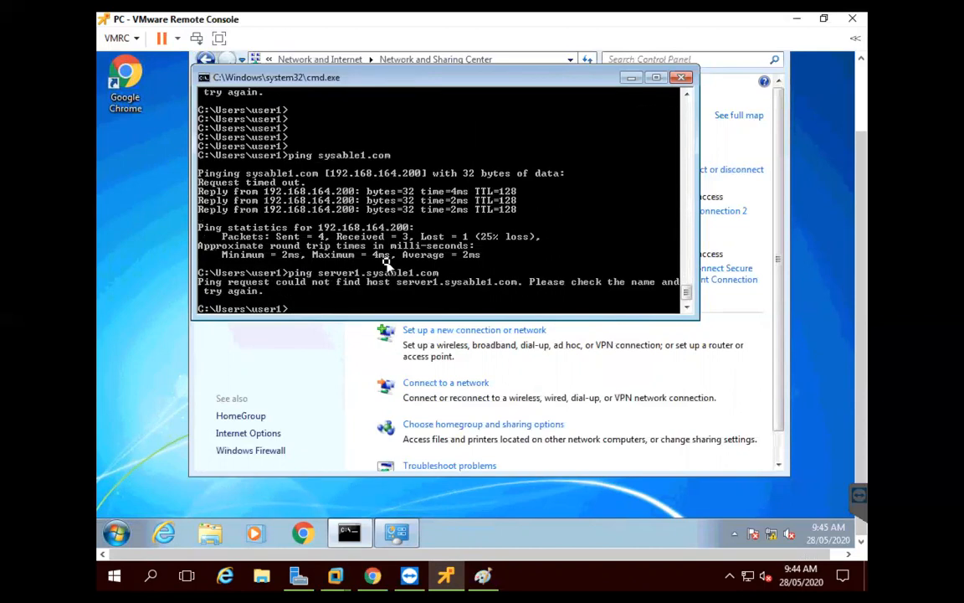
pyautogui.press('Return')
pyautogui.press('Return')
pyautogui.press('Return')
pyautogui.press('Return')
pyautogui.press('Return')
pyautogui.press('Return')
pyautogui.press('Up')
pyautogui.press('Up')
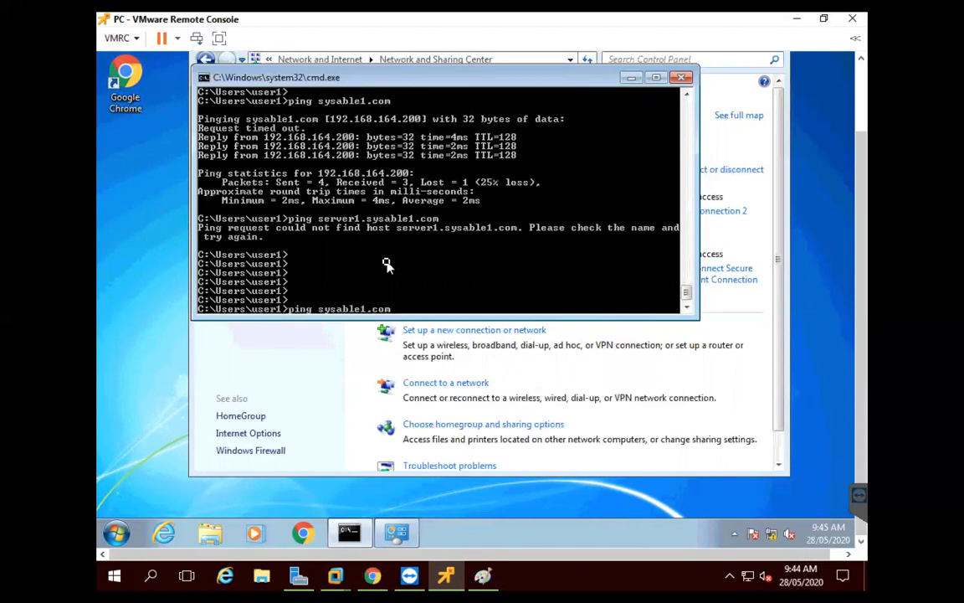
pyautogui.press('Down')
pyautogui.press('Return')
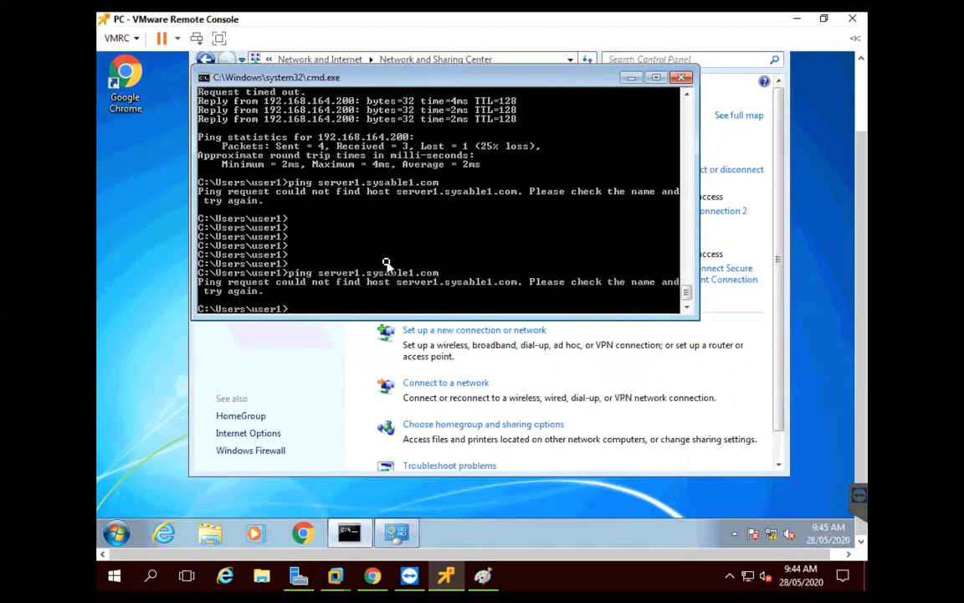
pyautogui.press('Return')
pyautogui.press('Return')
pyautogui.press('Return')
pyautogui.press('Return')
pyautogui.press('Return')
pyautogui.press('Return')
pyautogui.press('Return')
pyautogui.press('Return')
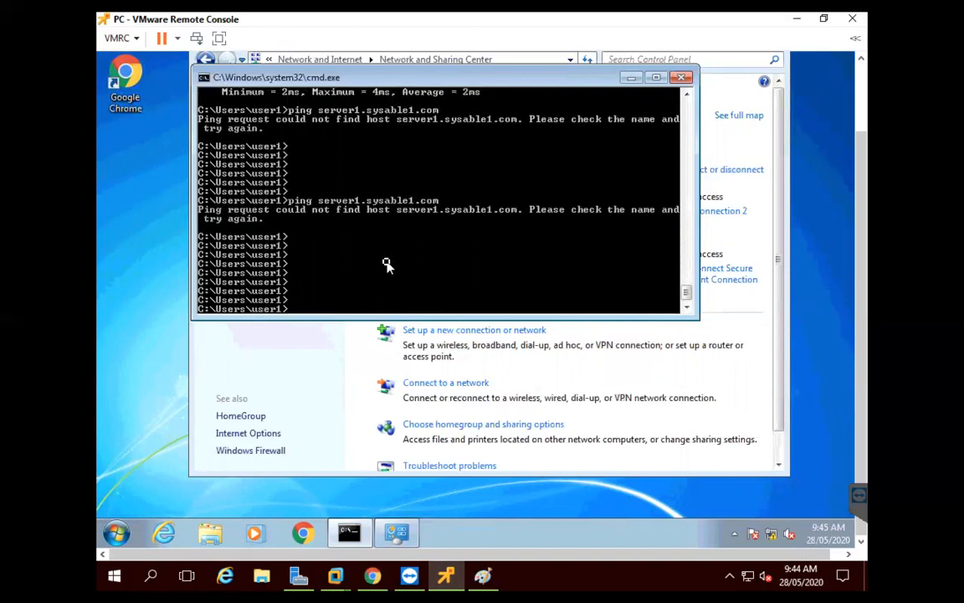
# On WINDC, delete the misspelled seerver2 host record from sysable1.com, confirming with Yes
pyautogui.moveTo(338, 570)
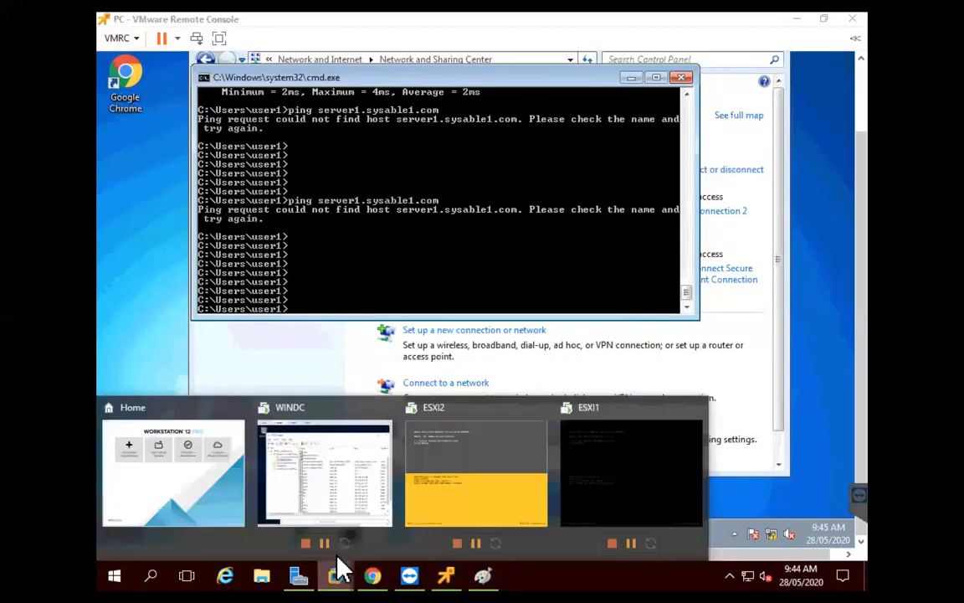
pyautogui.click(344, 499)
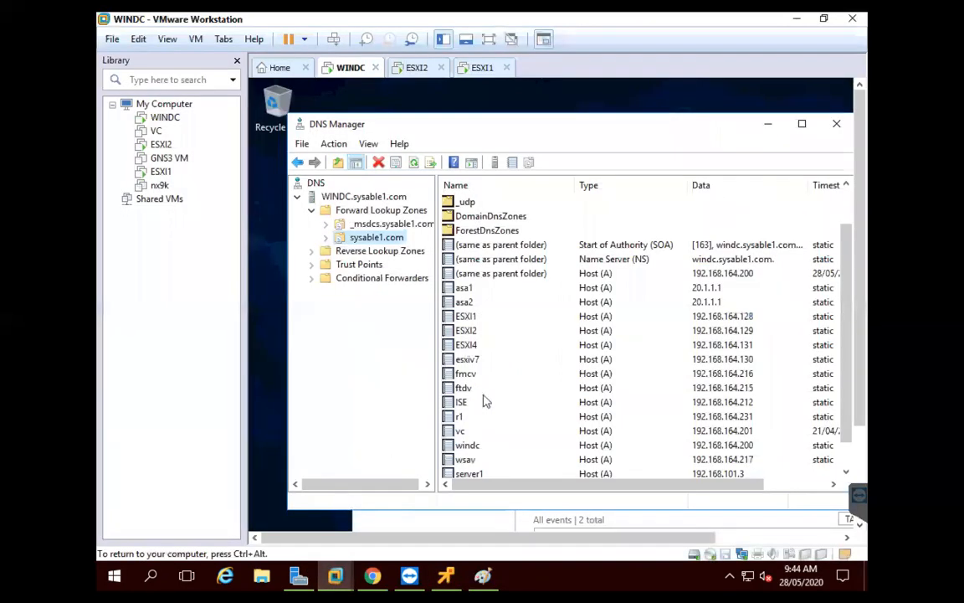
pyautogui.scroll(-1, 483, 401)
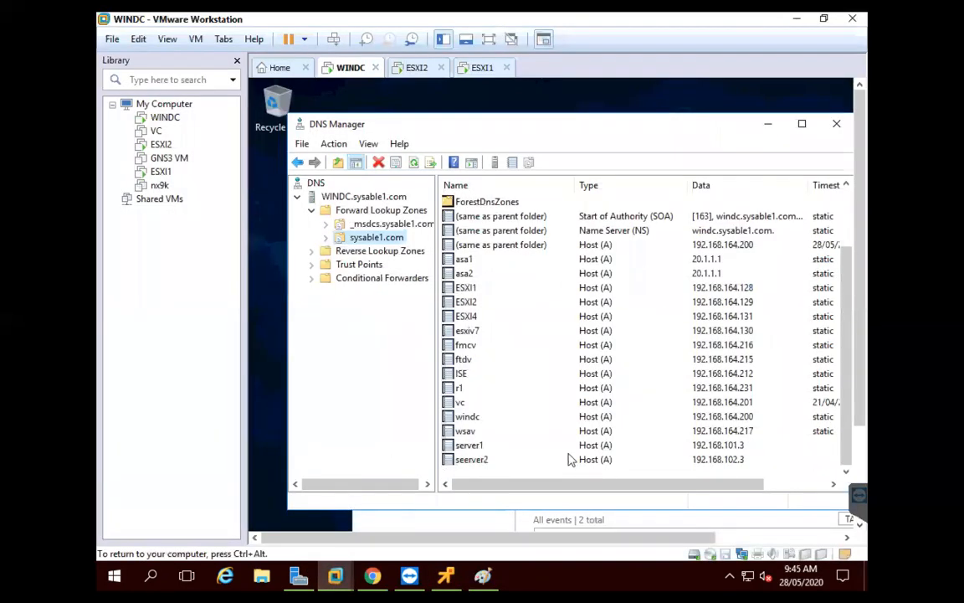
pyautogui.click(689, 448)
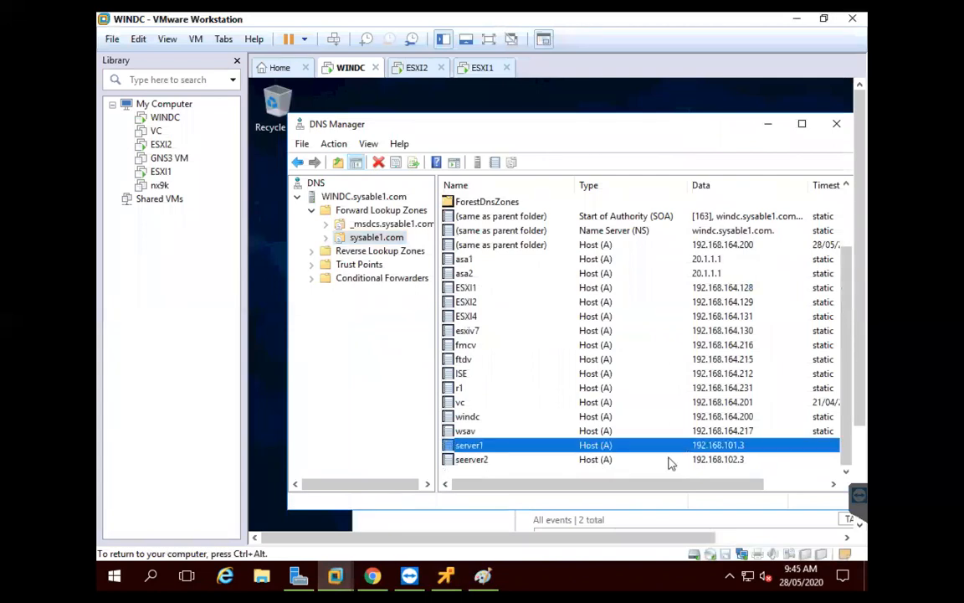
pyautogui.click(489, 461)
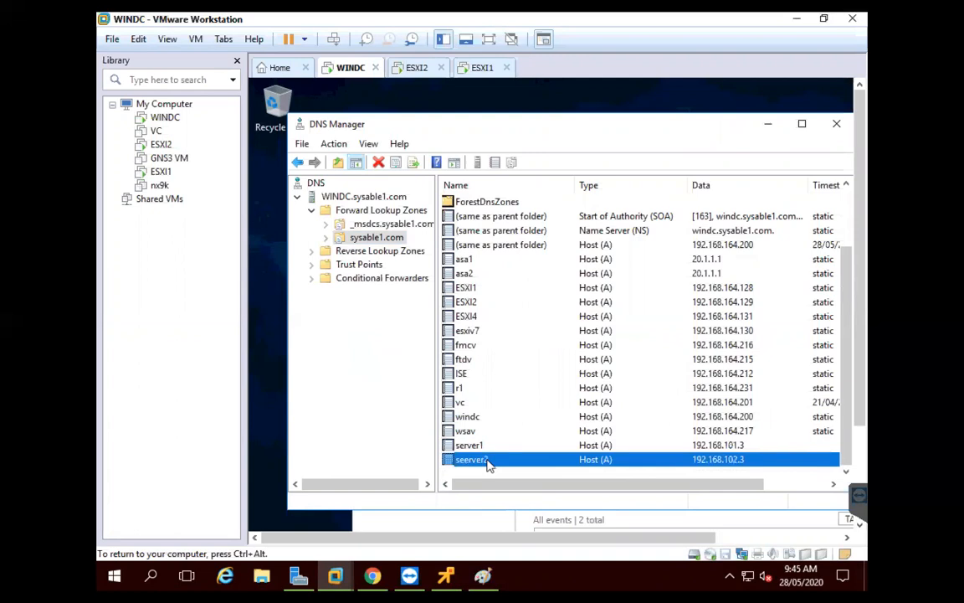
pyautogui.rightClick(488, 462)
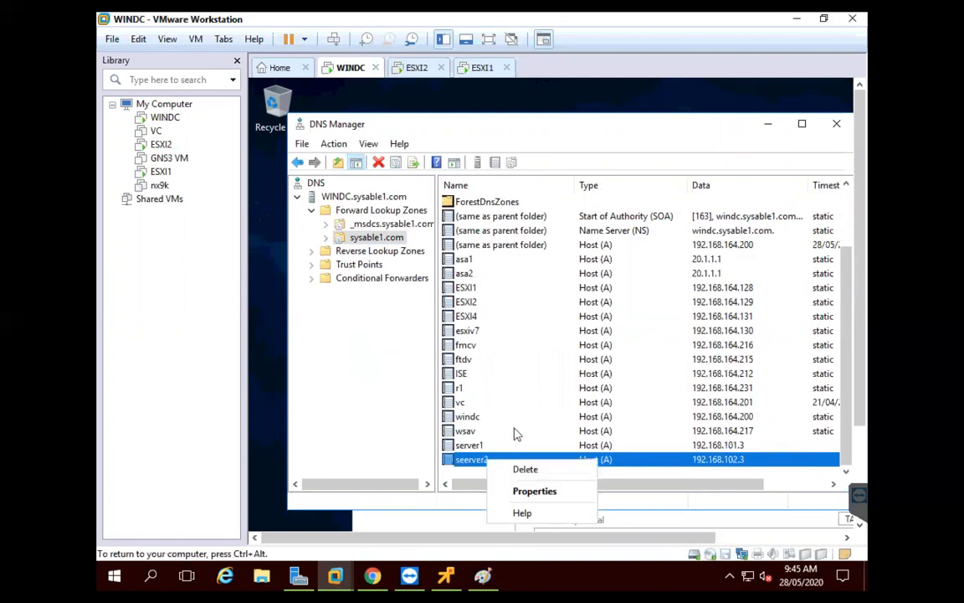
pyautogui.click(525, 469)
pyautogui.click(648, 420)
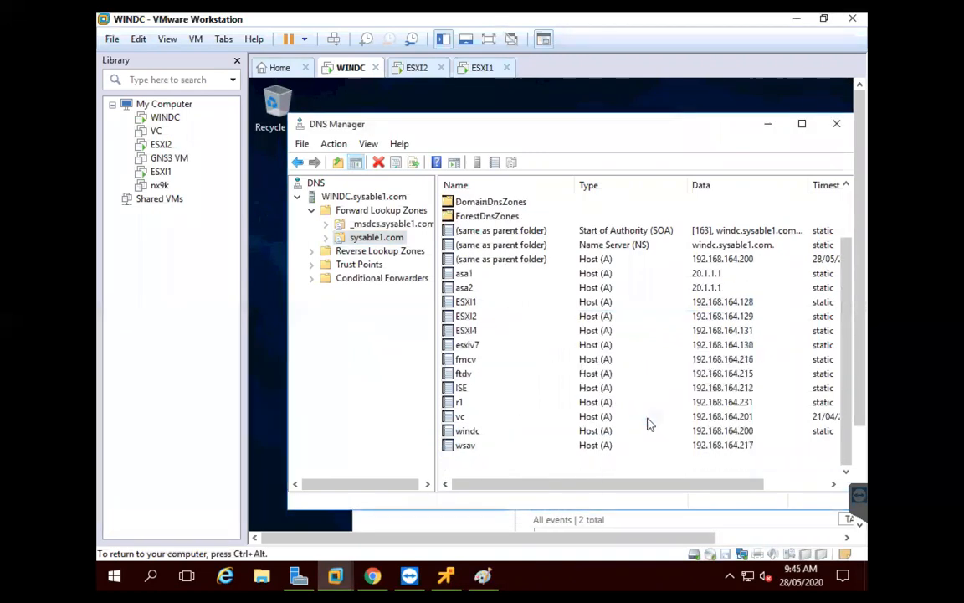
pyautogui.click(468, 463)
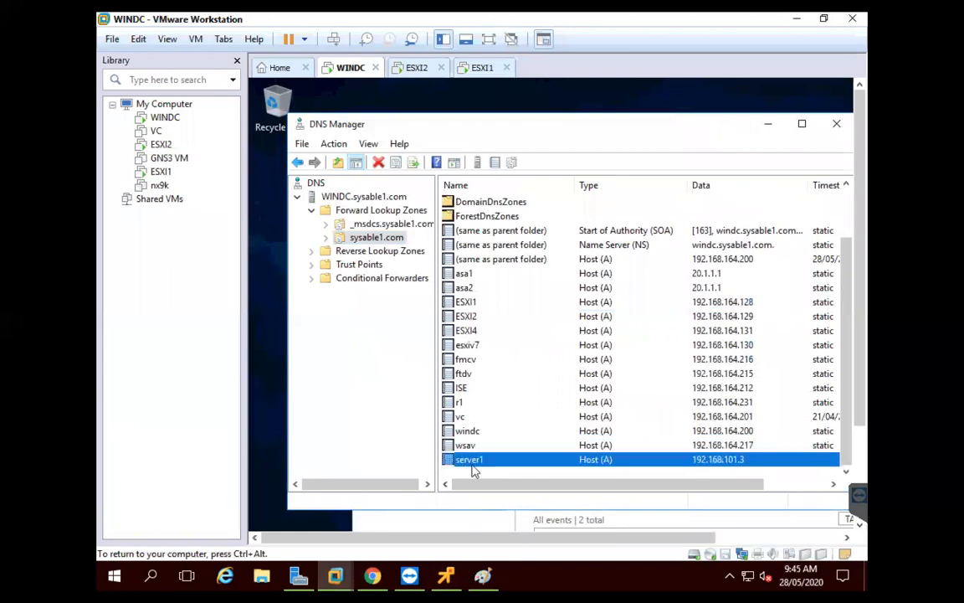
pyautogui.rightClick(380, 240)
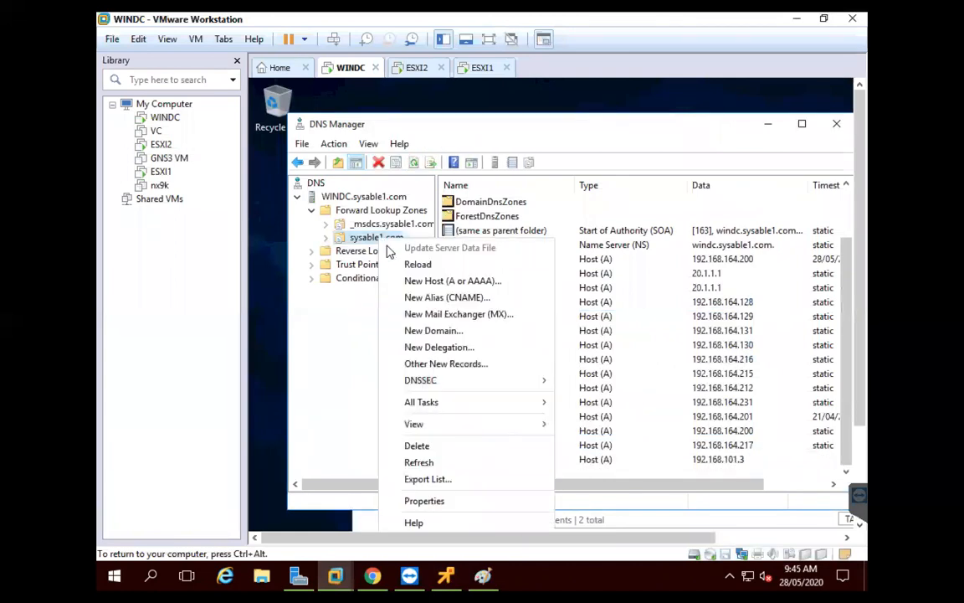
# Create host record server2 at 192.168.102.3 in sysable1.com
pyautogui.click(410, 282)
pyautogui.write('server2')
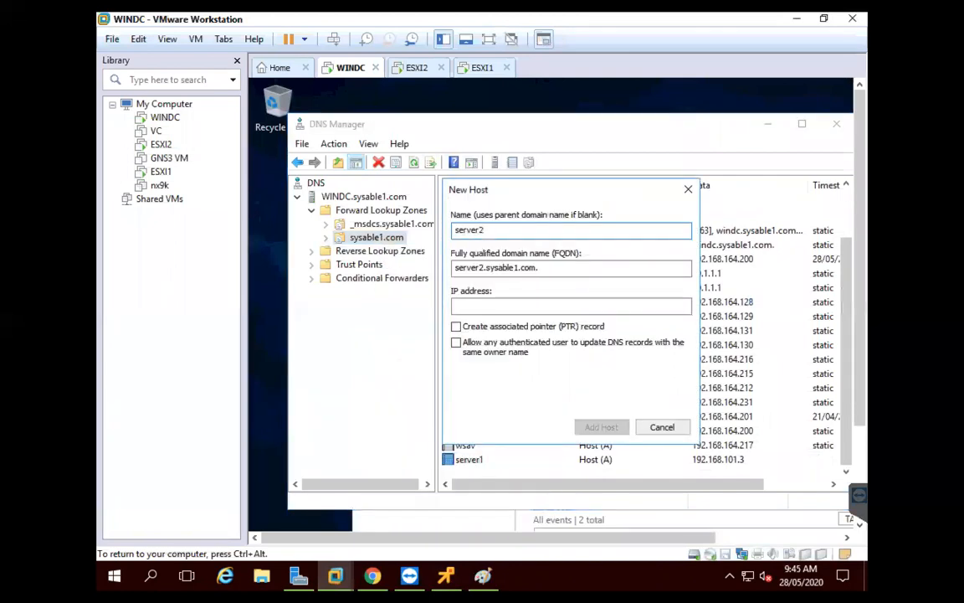
pyautogui.click(490, 303)
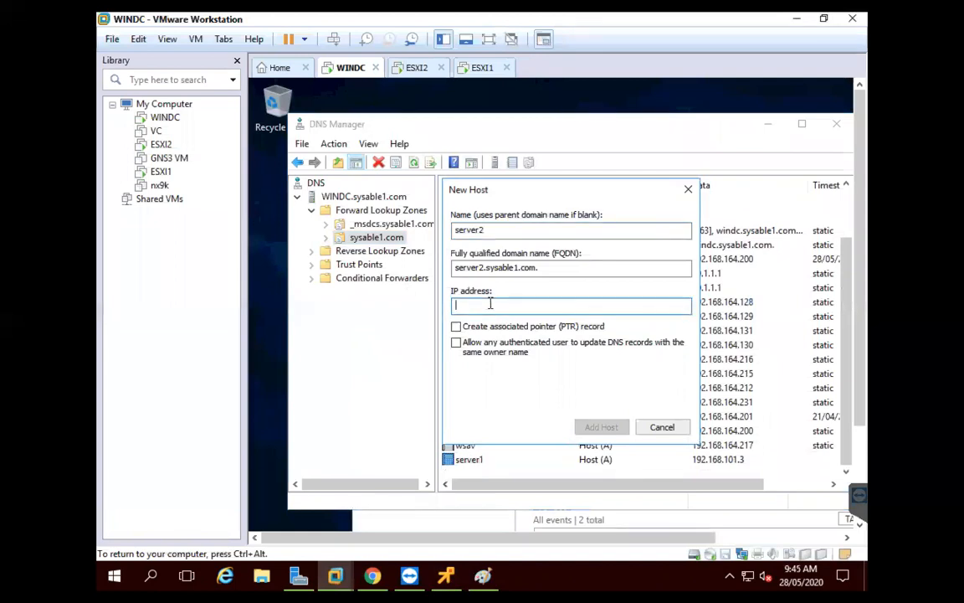
pyautogui.write('192.168.102.3')
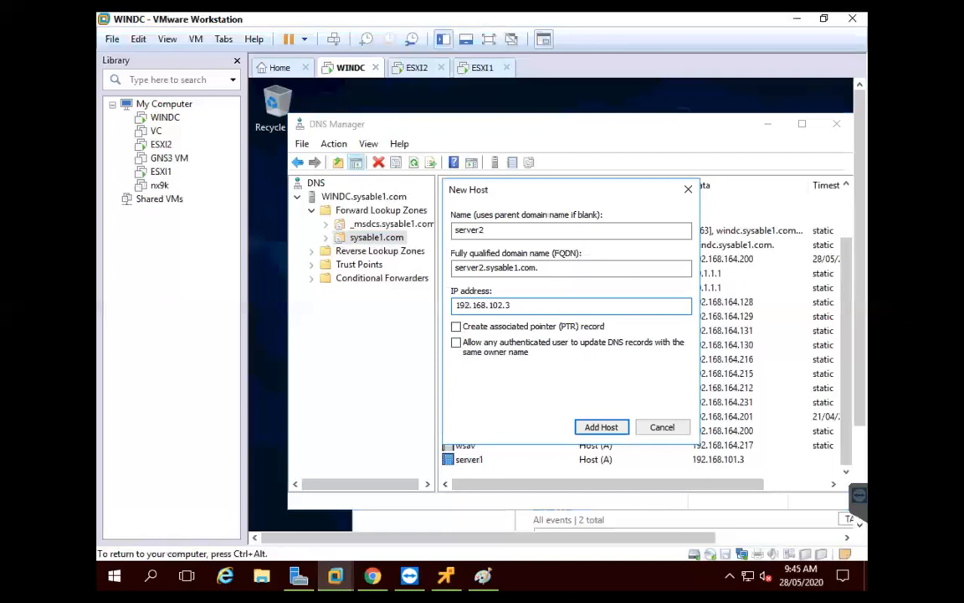
pyautogui.click(591, 432)
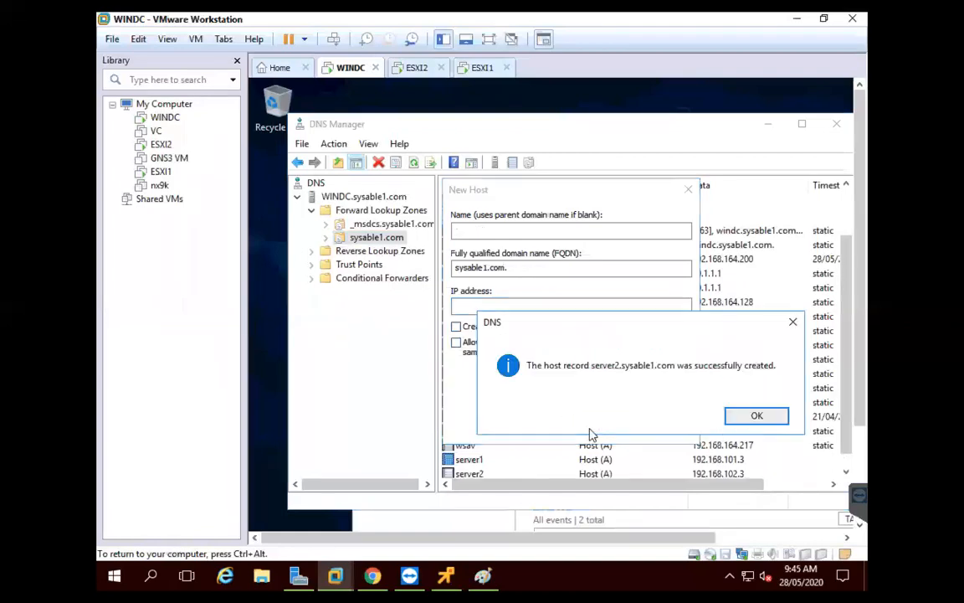
pyautogui.click(737, 416)
pyautogui.click(685, 432)
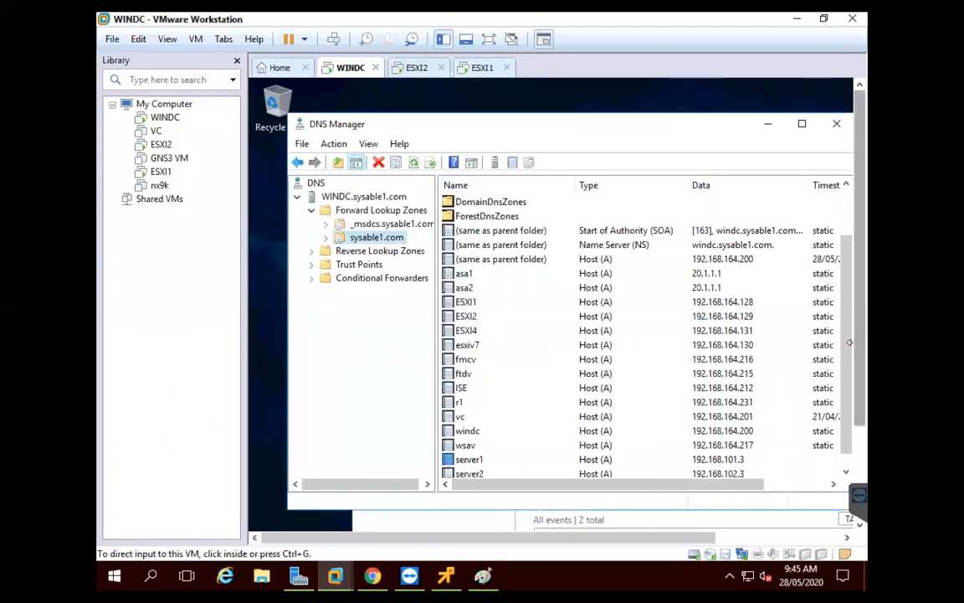
# Review the server1 record in the zone list, then switch to the client PC console
pyautogui.moveTo(847, 323); pyautogui.dragTo(846, 356)
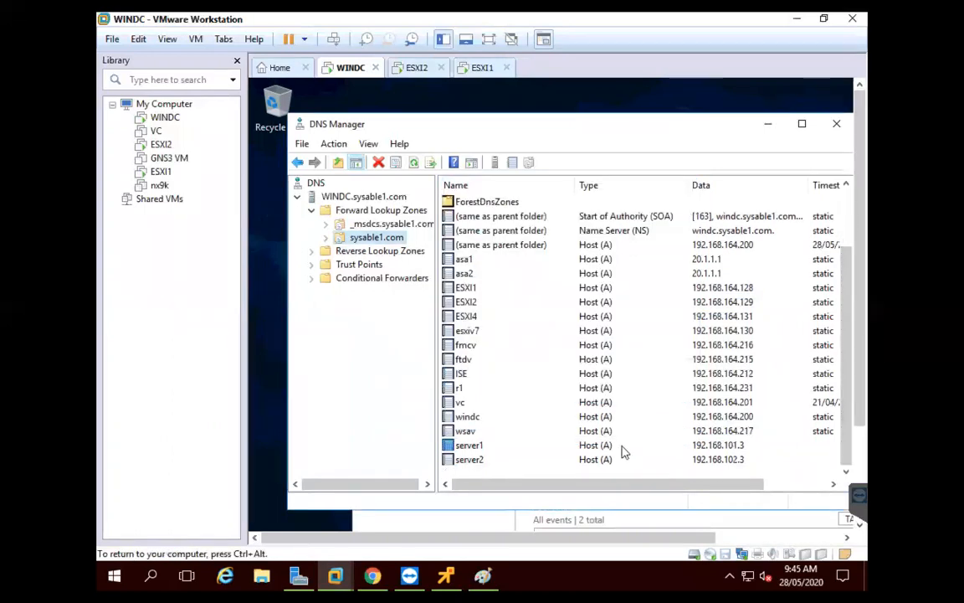
pyautogui.click(517, 448)
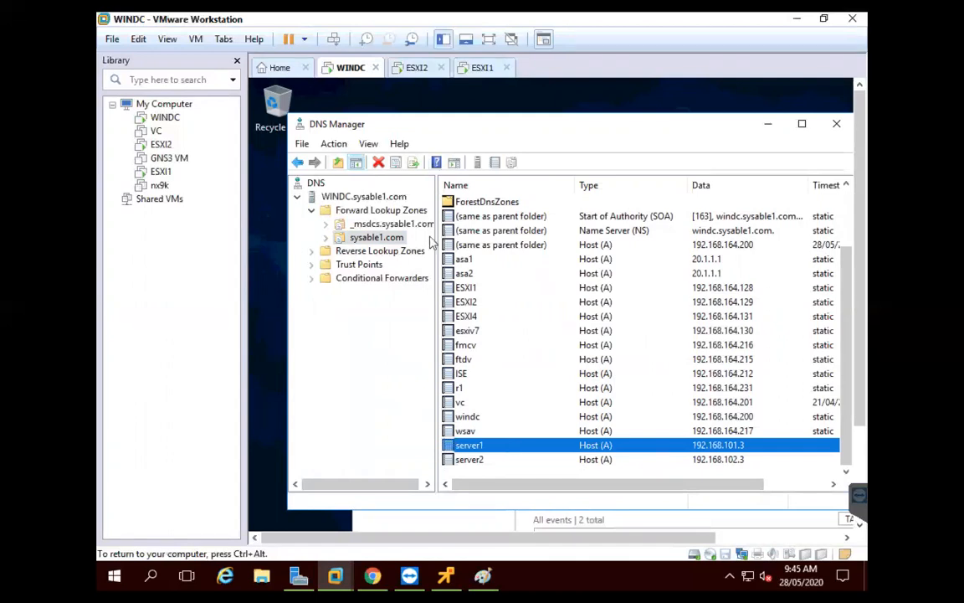
pyautogui.click(450, 566)
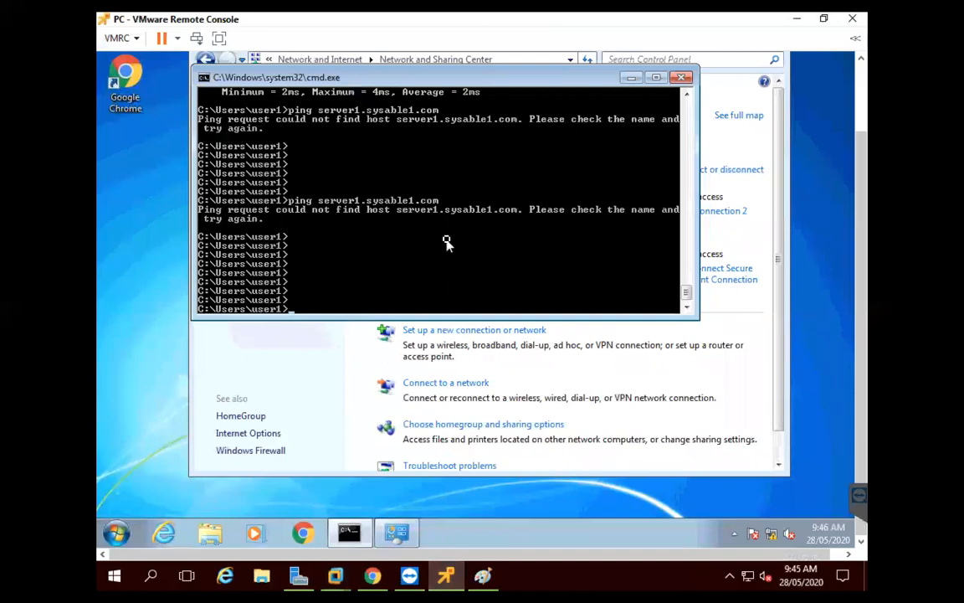
# Rerun ping server1.sysable1.com from history; it still cannot find the host
pyautogui.press('Up')
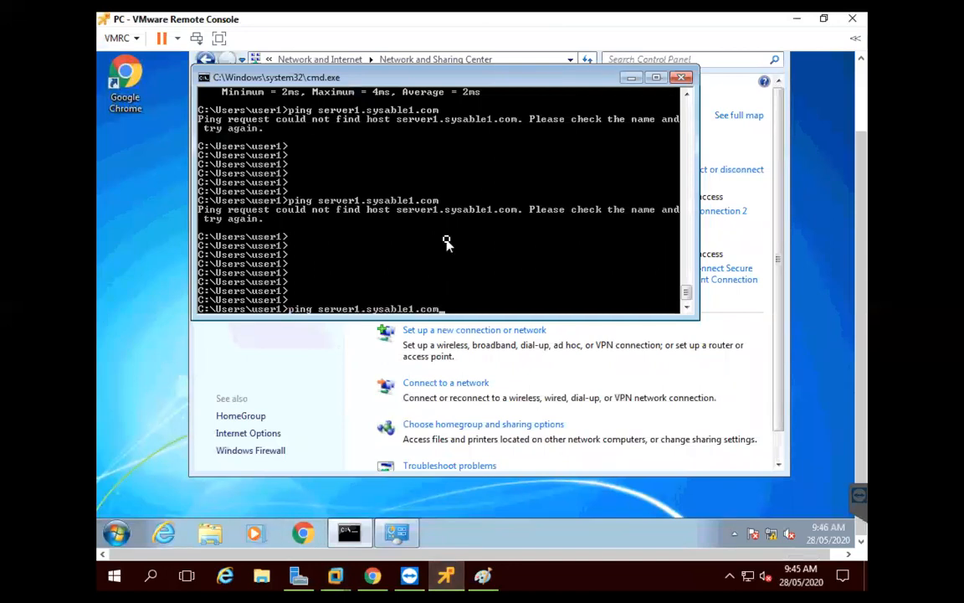
pyautogui.press('Return')
pyautogui.press('Return')
pyautogui.press('Return')
pyautogui.press('Return')
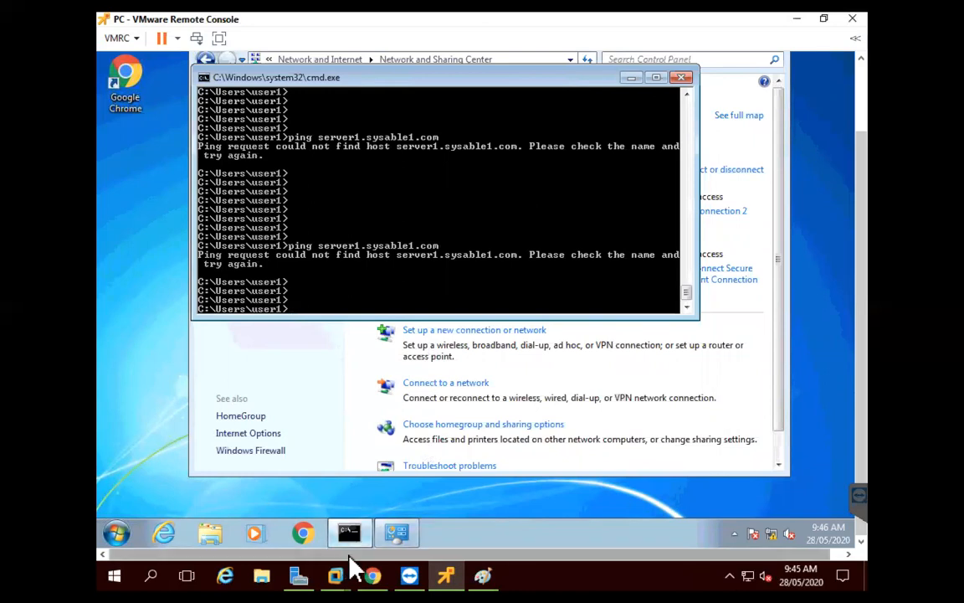
pyautogui.moveTo(343, 573)
pyautogui.click(358, 507)
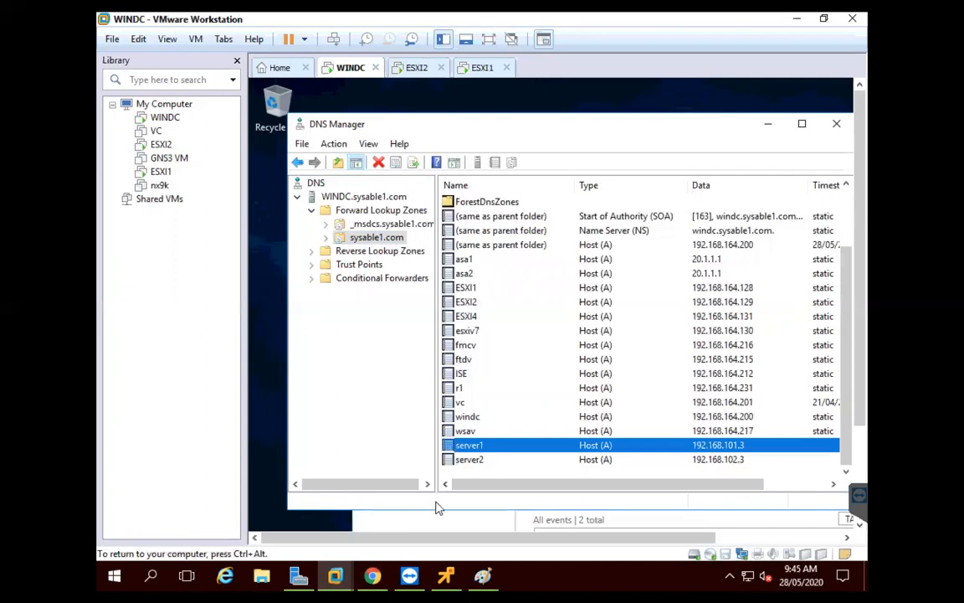
pyautogui.moveTo(493, 488); pyautogui.dragTo(566, 493)
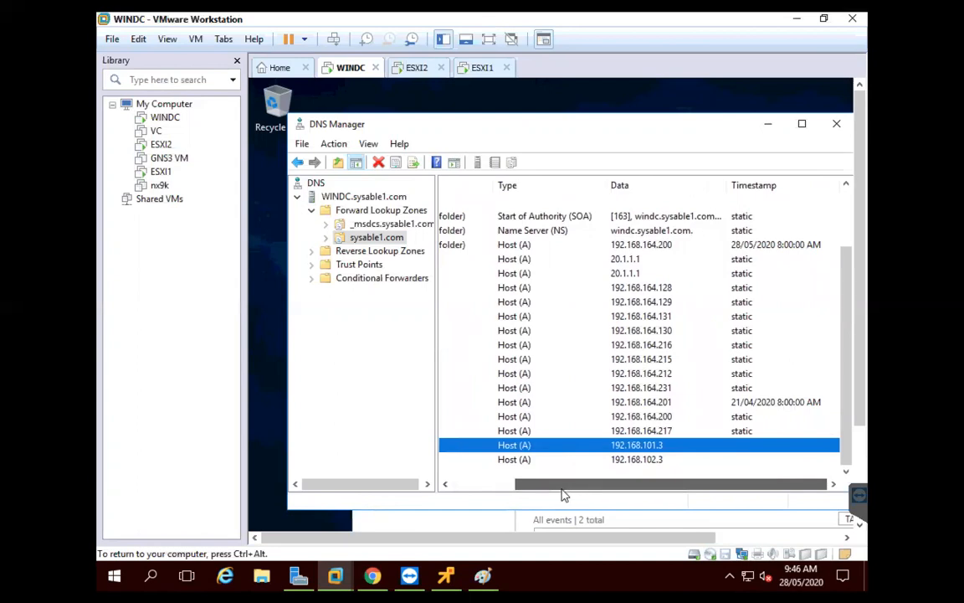
pyautogui.moveTo(559, 492); pyautogui.dragTo(490, 497)
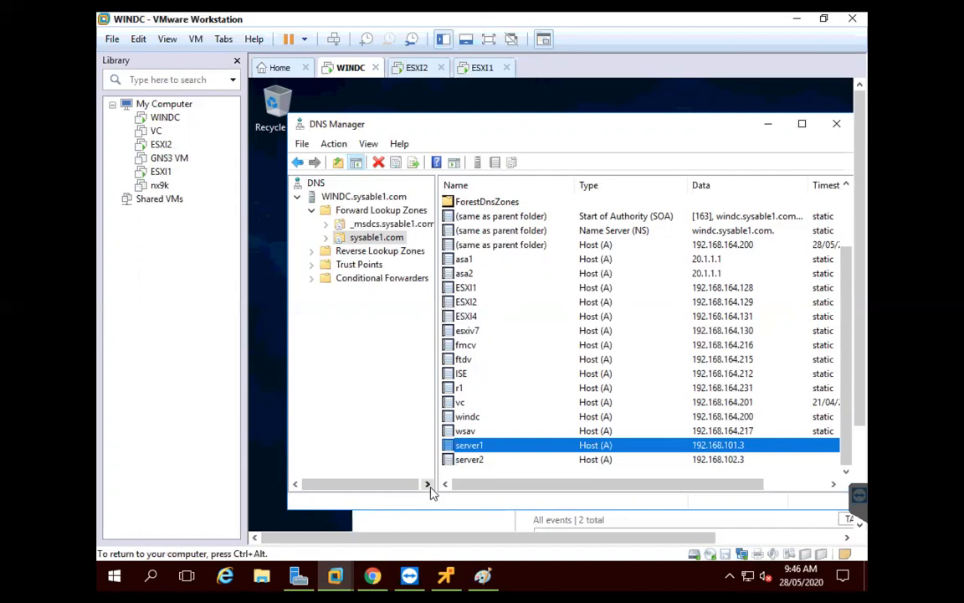
pyautogui.click(446, 574)
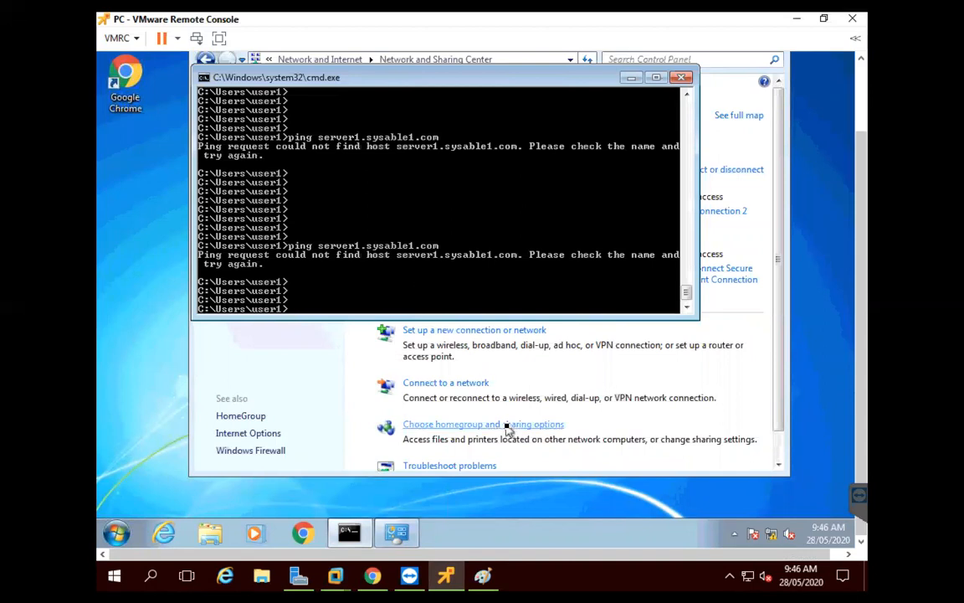
# Open AnyConnect from the system tray and disconnect the current VPN session
pyautogui.click(618, 505)
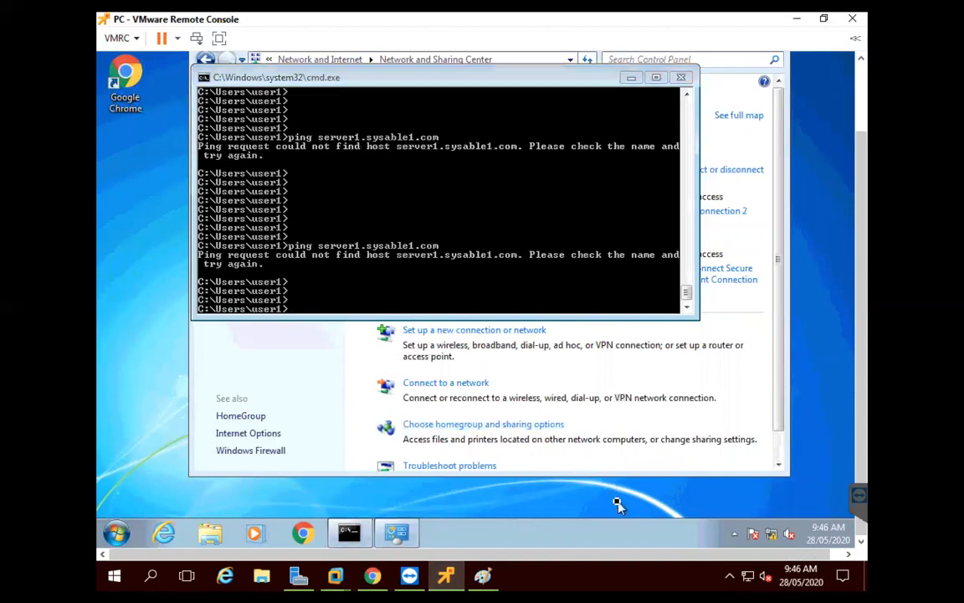
pyautogui.click(733, 533)
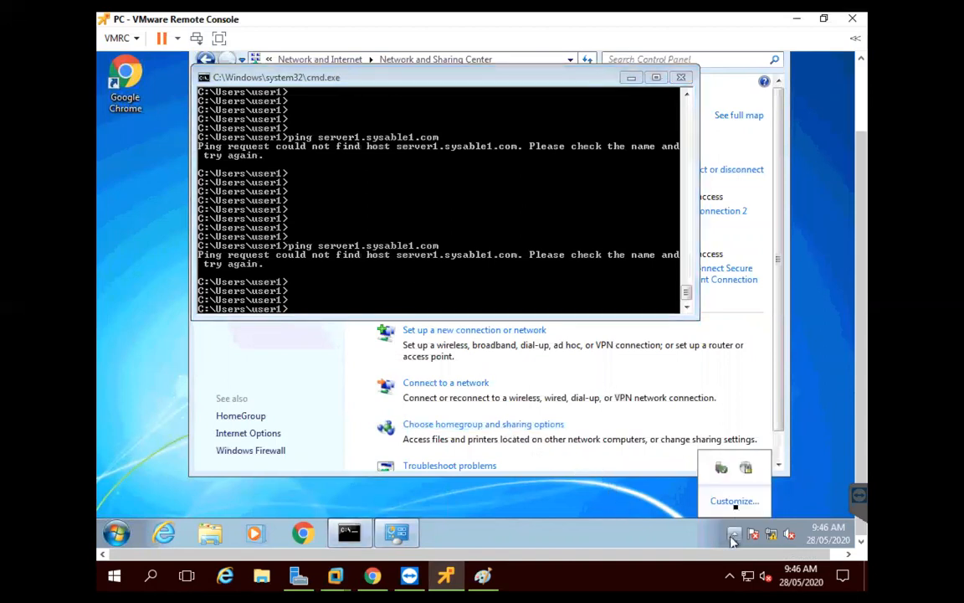
pyautogui.click(744, 467)
pyautogui.click(816, 456)
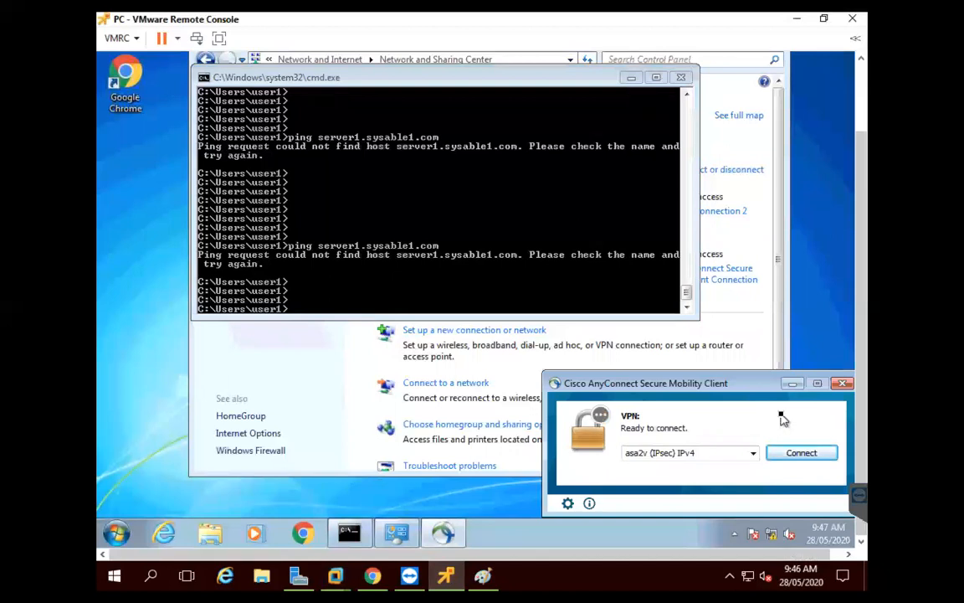
pyautogui.click(752, 455)
pyautogui.click(721, 457)
# Connect to 20.1.1.1, accept the untrusted certificate, and submit the account password
pyautogui.write('20.1.1.1')
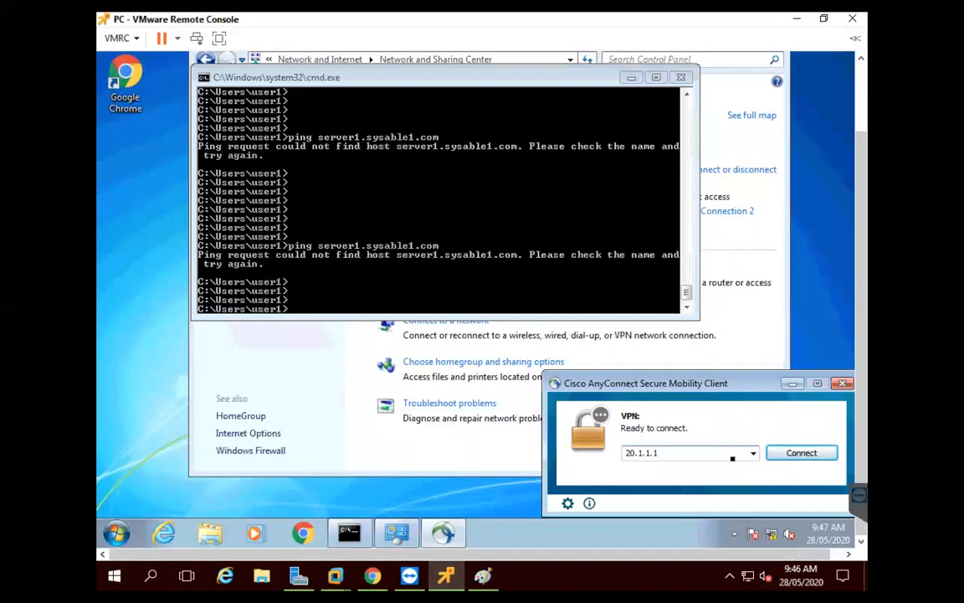
pyautogui.click(786, 461)
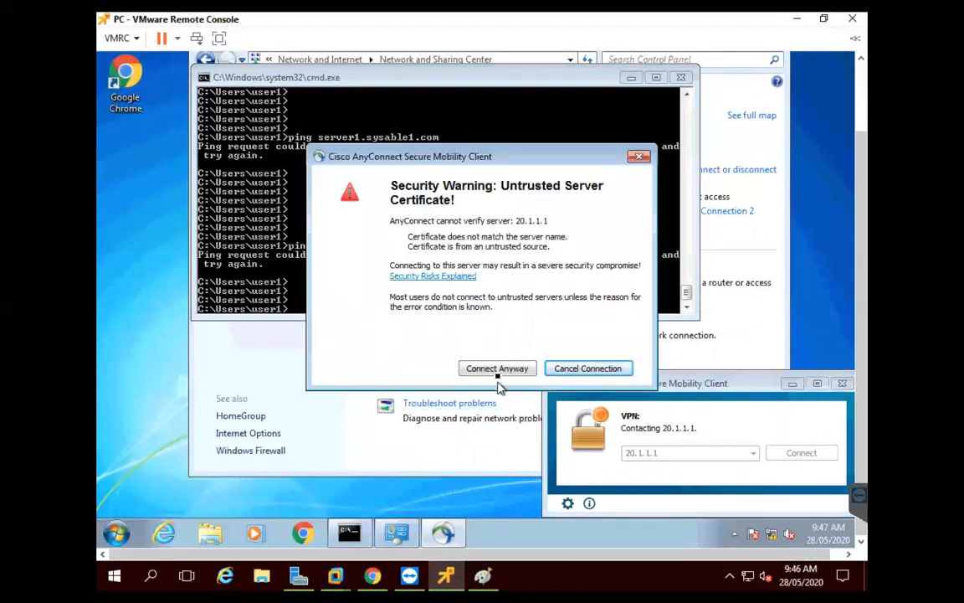
pyautogui.click(497, 373)
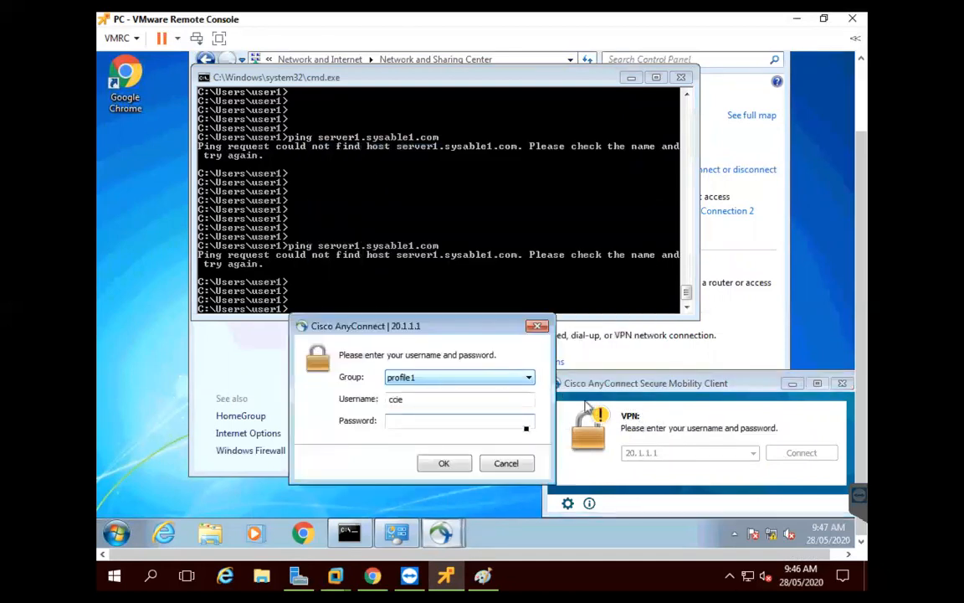
pyautogui.write('****')
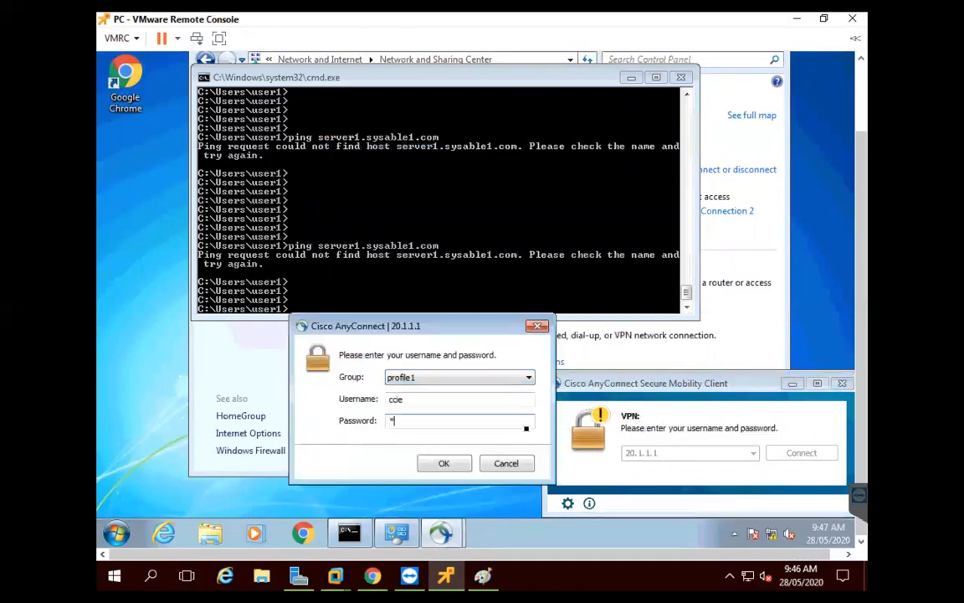
pyautogui.press('Return')
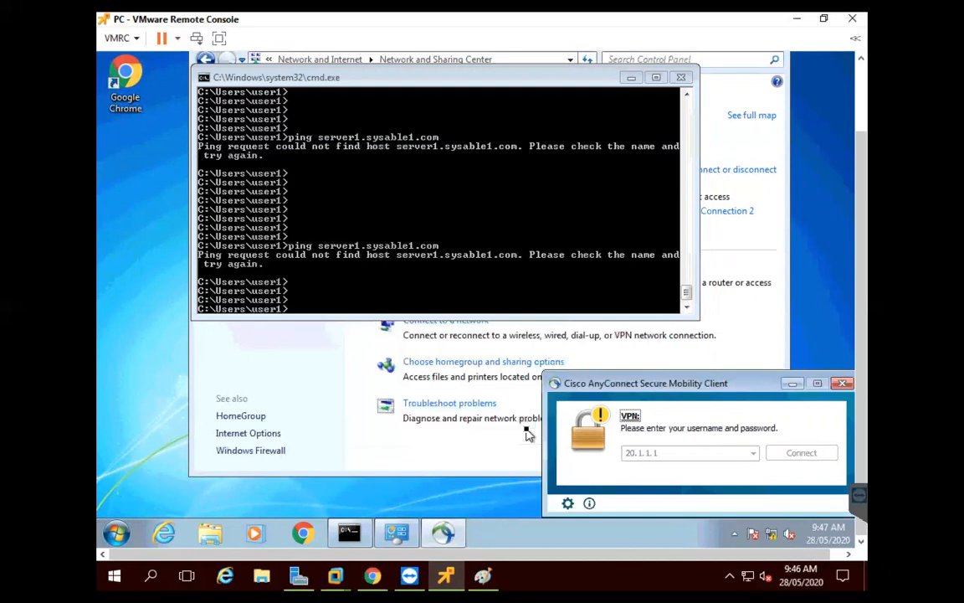
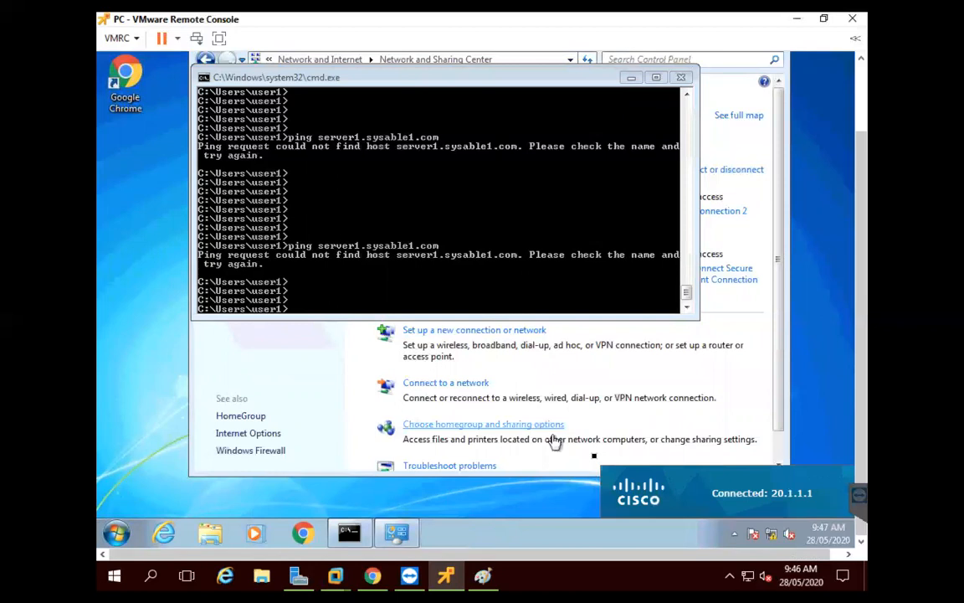
# Ping server1.sysable1.com in Command Prompt, which now resolves and replies
pyautogui.click(497, 268)
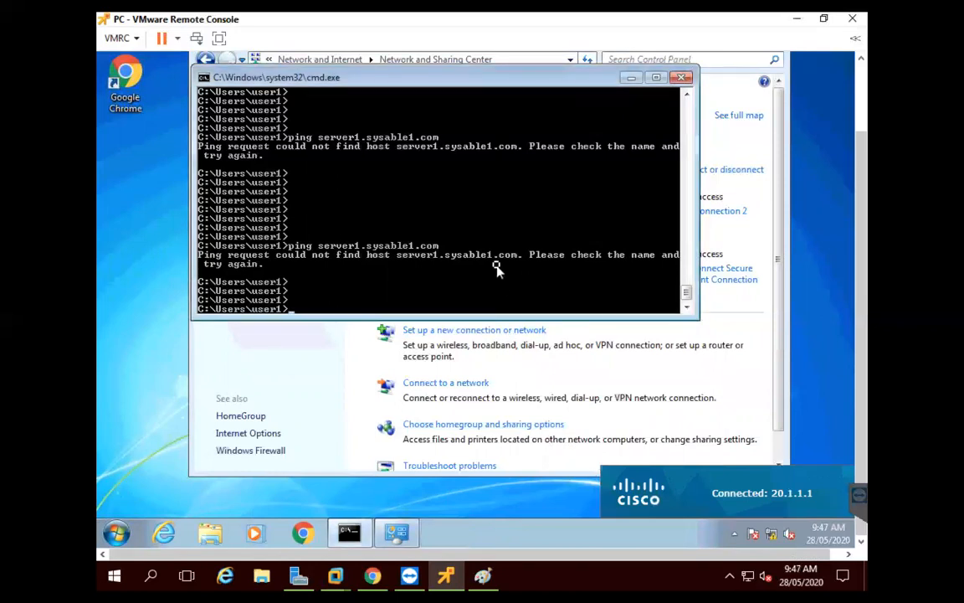
pyautogui.press('Return')
pyautogui.press('Return')
pyautogui.press('Return')
pyautogui.write('ping server1.sysable1.com')
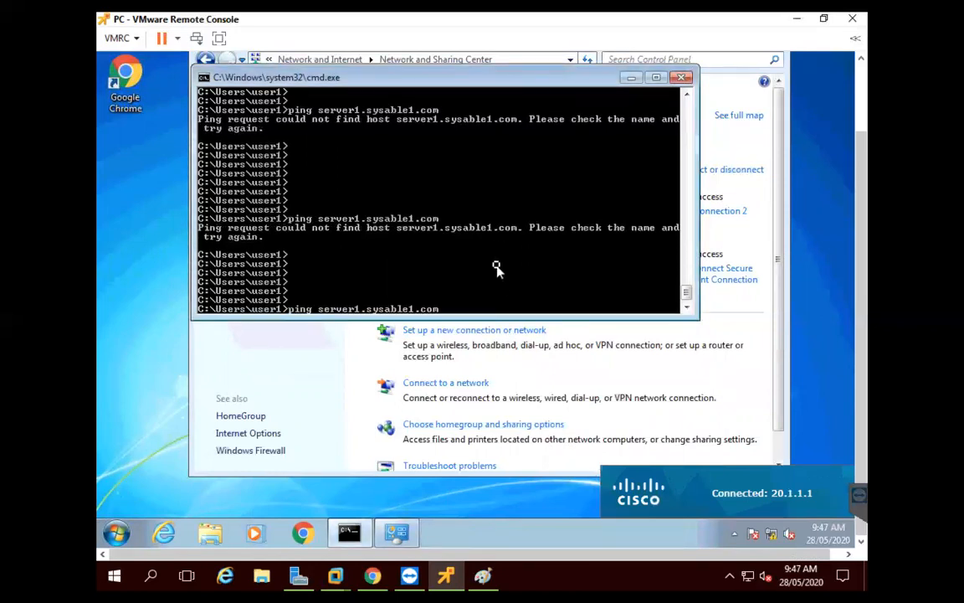
pyautogui.press('Return')
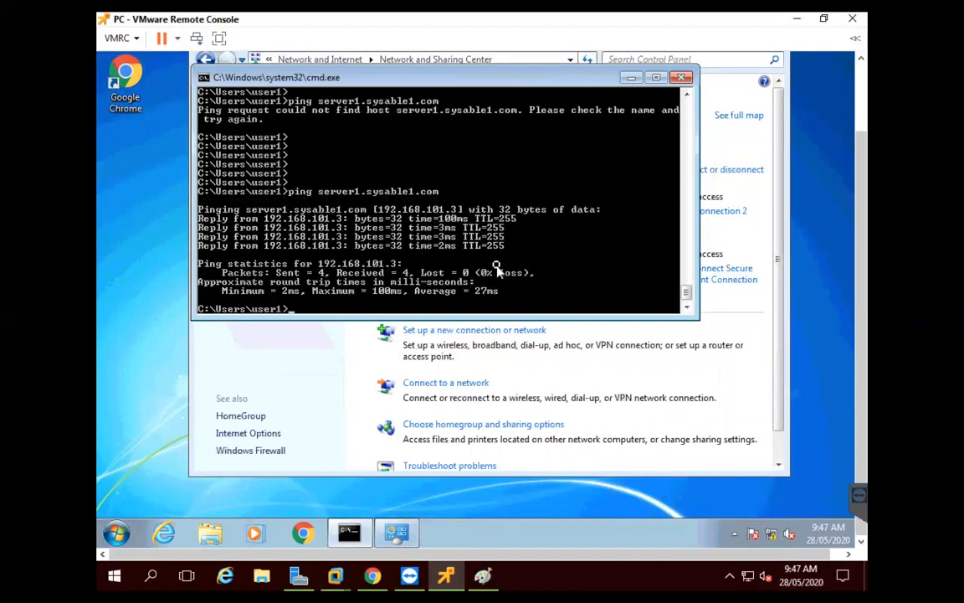
# Ping server2.sysable1.com with 0% loss and close the Network and Sharing Center window
pyautogui.press('Up')
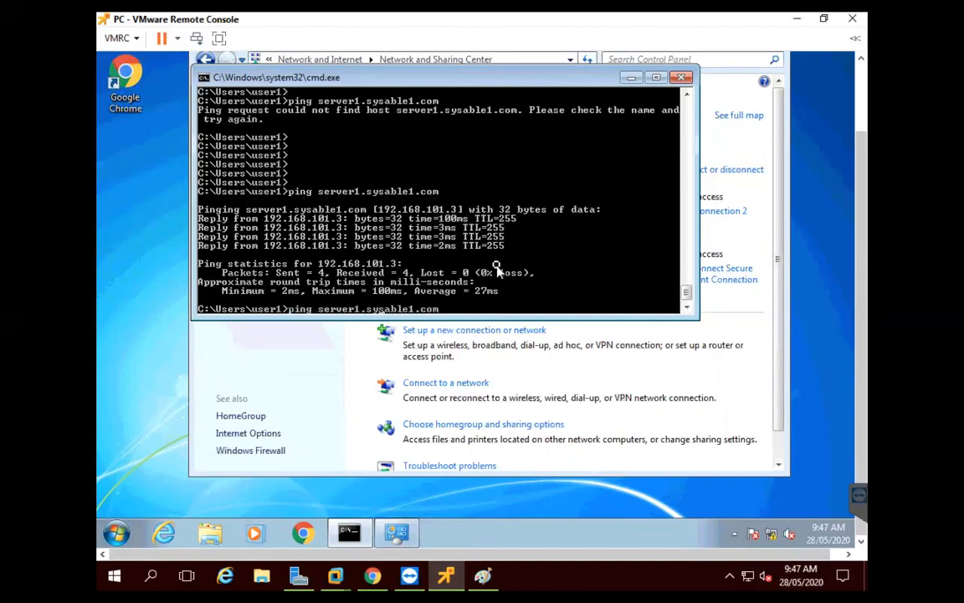
pyautogui.press('BackSpace')
pyautogui.write('2')
pyautogui.press('Return')
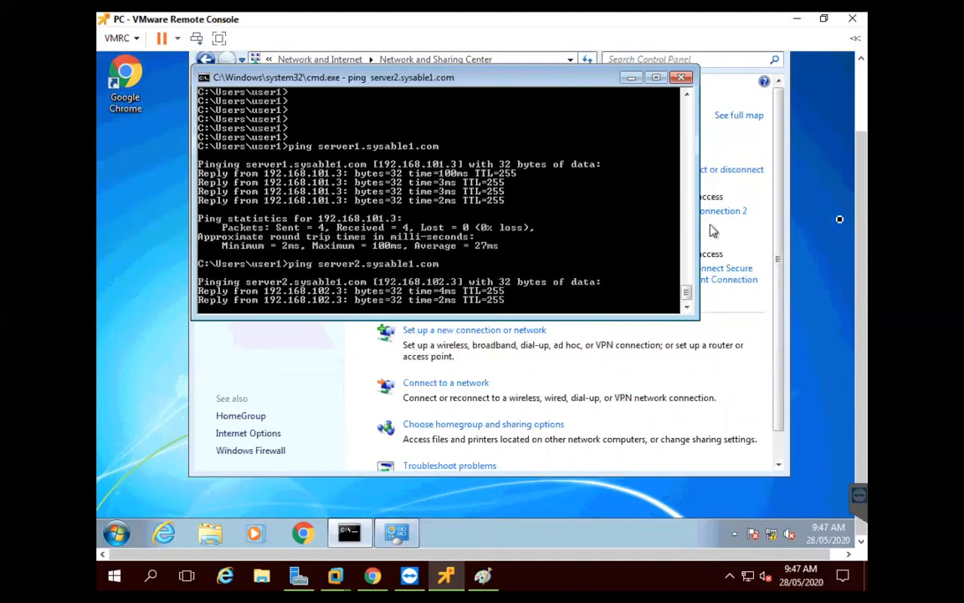
pyautogui.moveTo(860, 194); pyautogui.dragTo(859, 154)
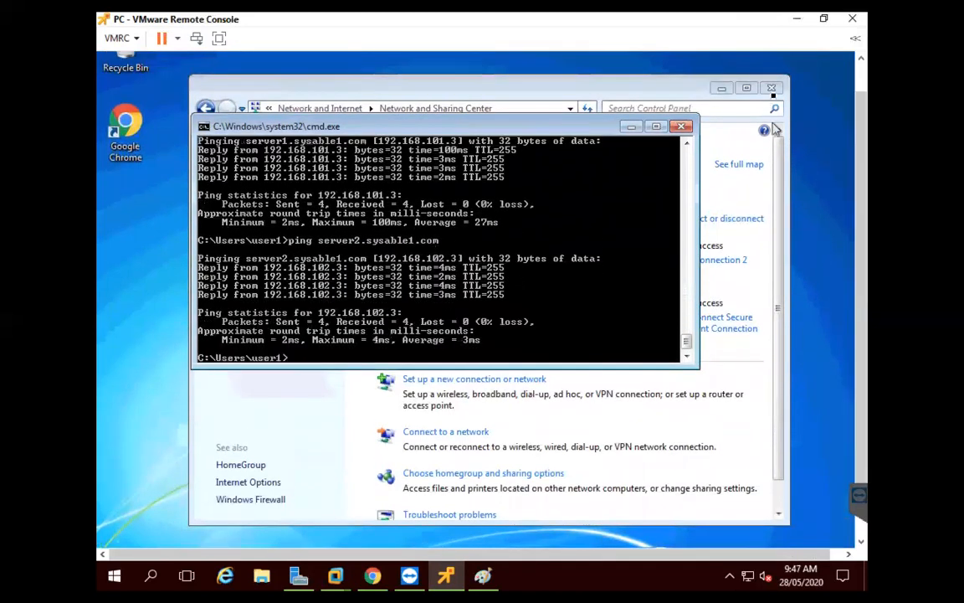
pyautogui.click(774, 88)
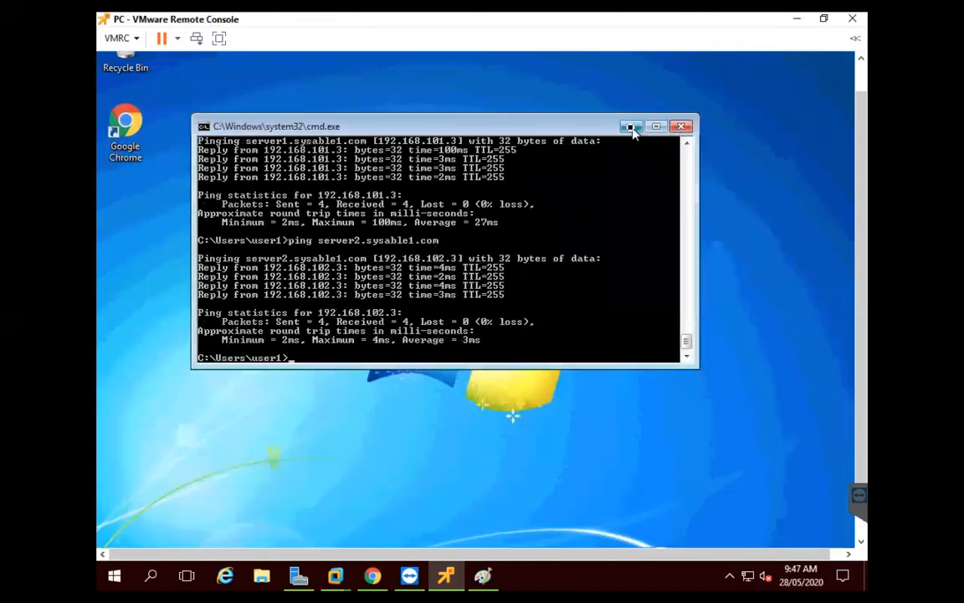
pyautogui.click(630, 126)
pyautogui.click(126, 132)
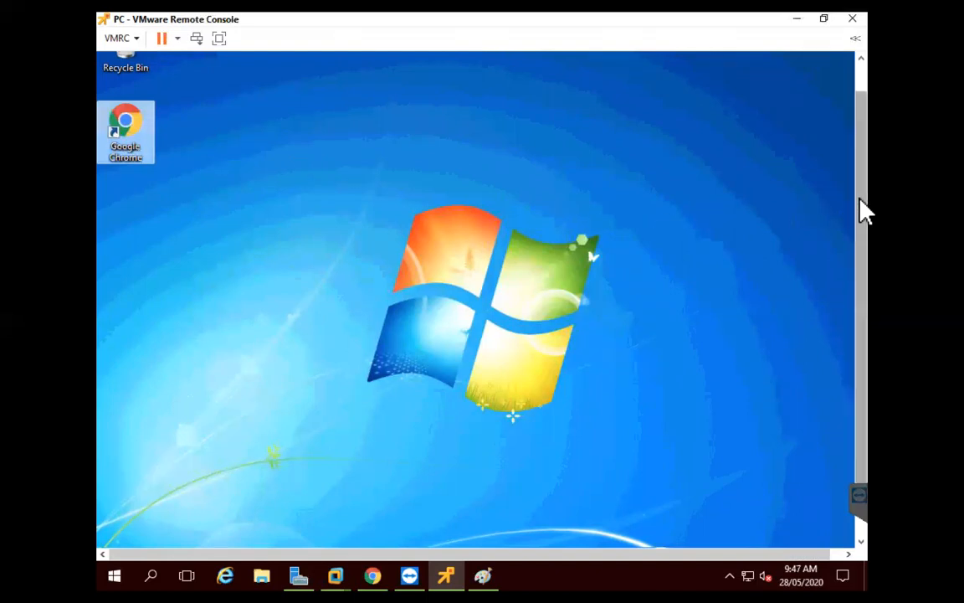
pyautogui.moveTo(862, 208); pyautogui.dragTo(864, 183)
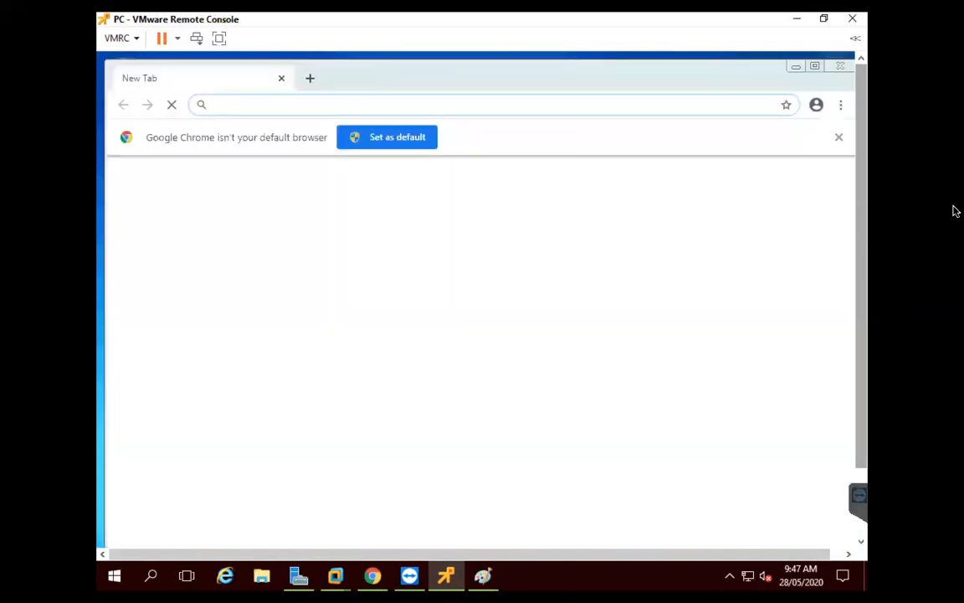
pyautogui.click(838, 136)
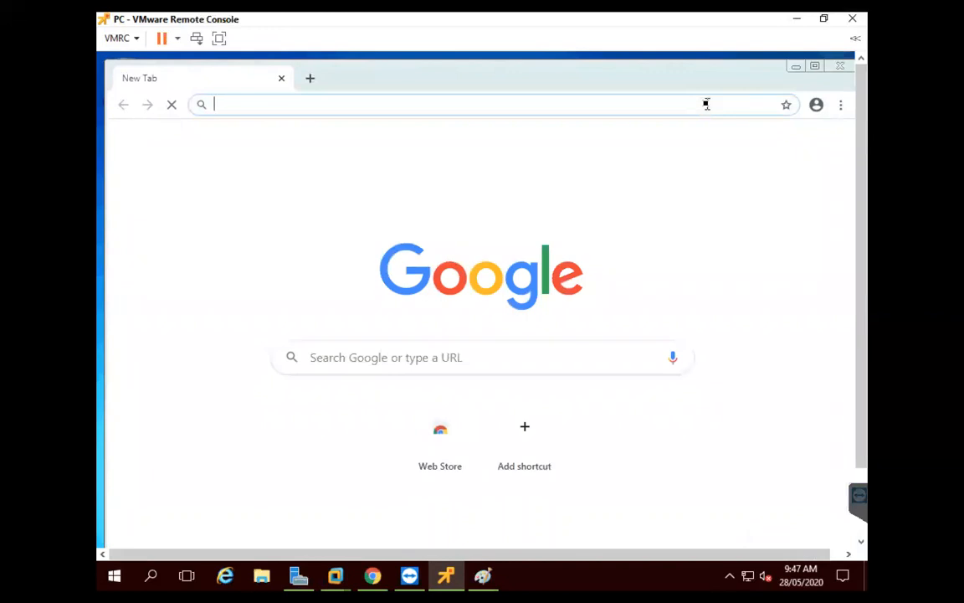
pyautogui.write('http://server1.sysable1.com')
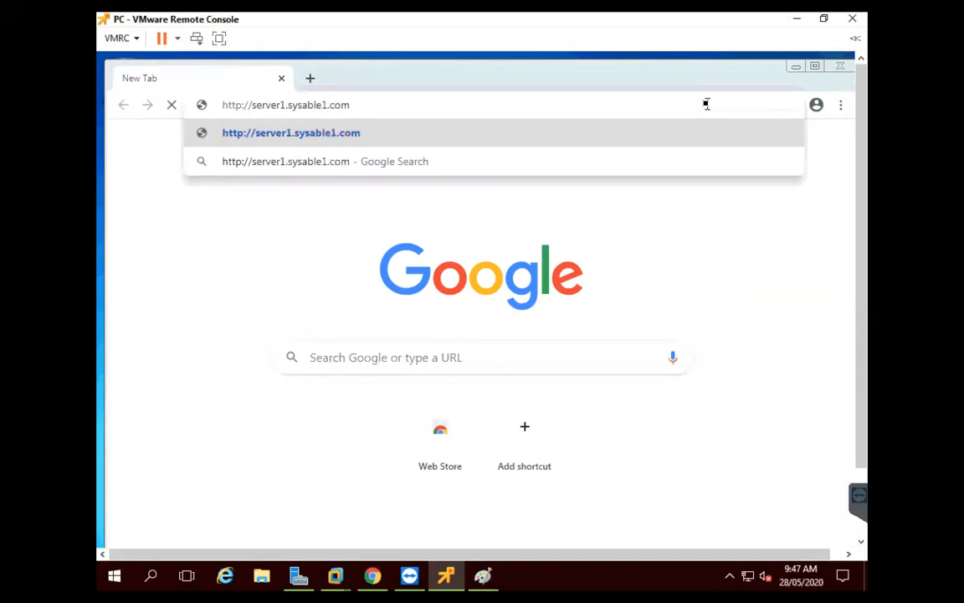
pyautogui.press('Return')
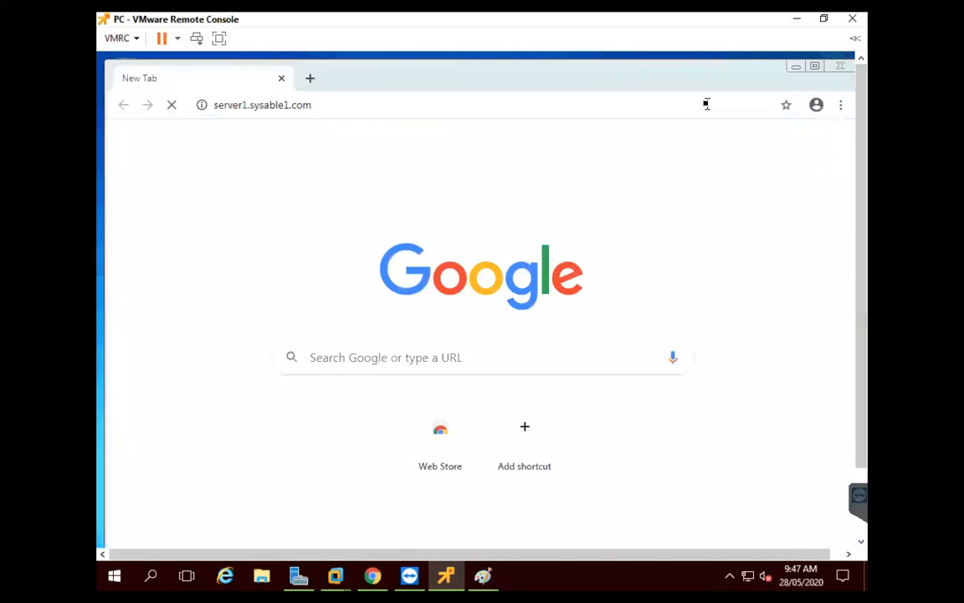
# Sign in to the server1 router page without saving the password and open level 15 access
pyautogui.write('cisco')
pyautogui.press('Tab')
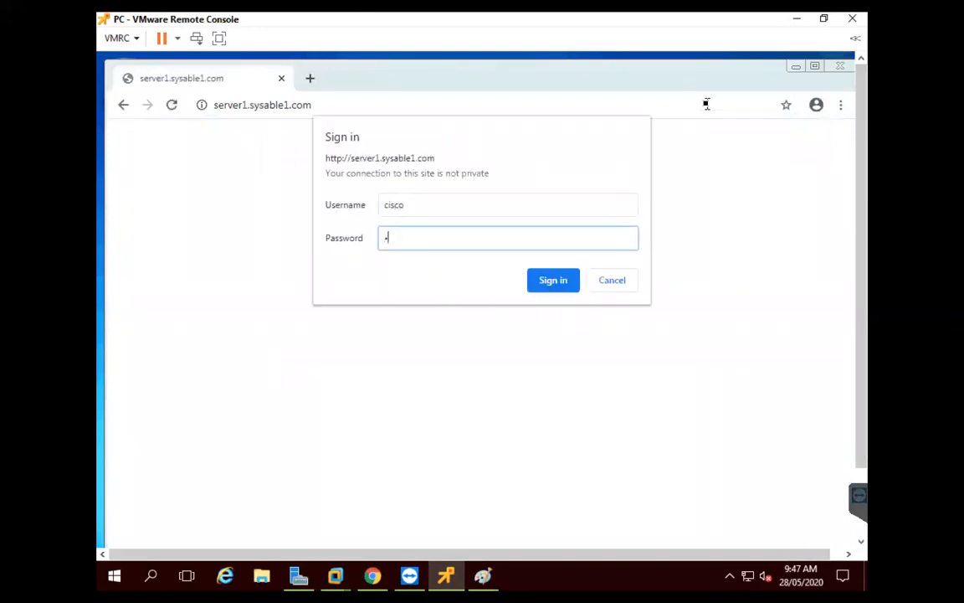
pyautogui.press('Return')
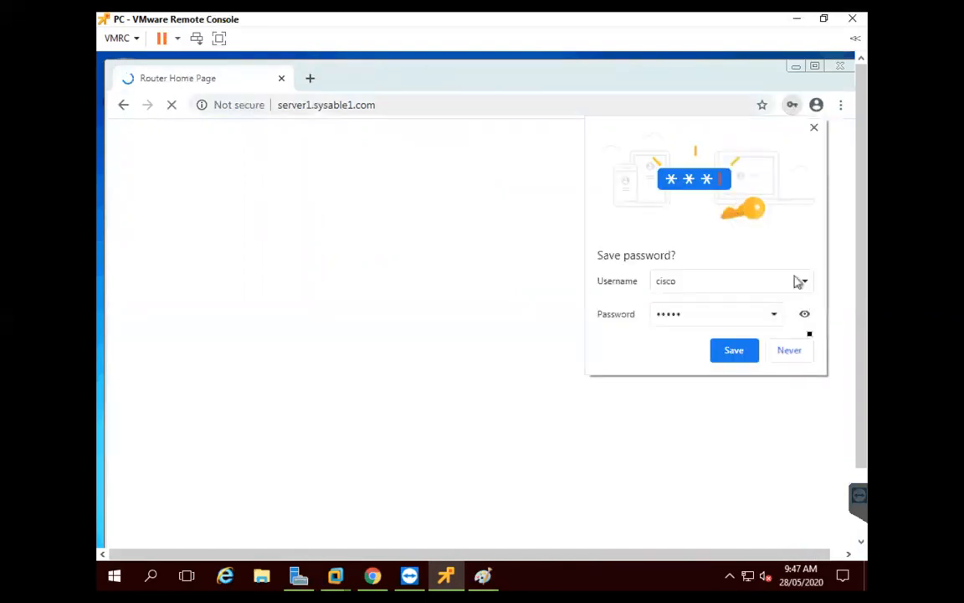
pyautogui.click(799, 352)
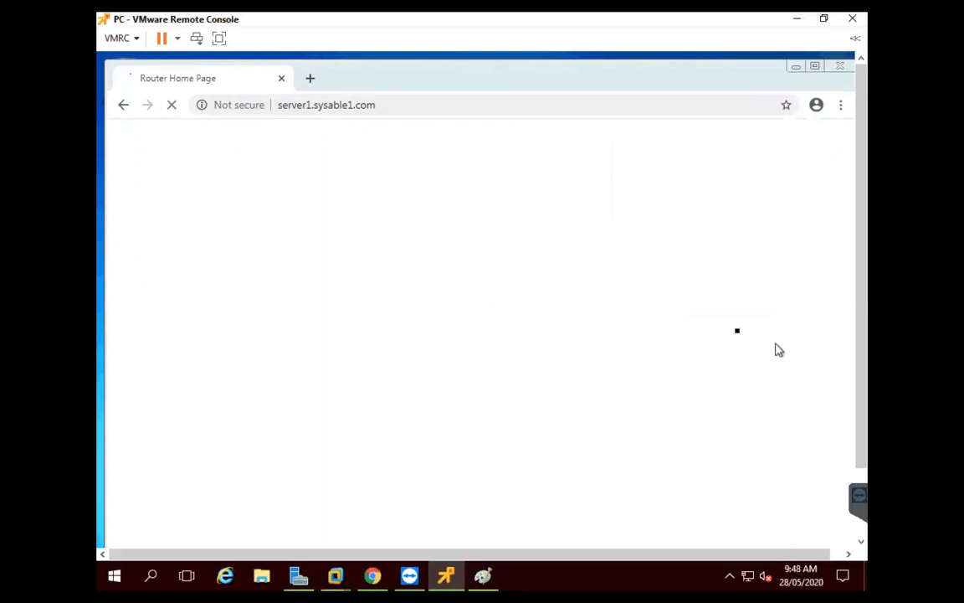
pyautogui.click(817, 67)
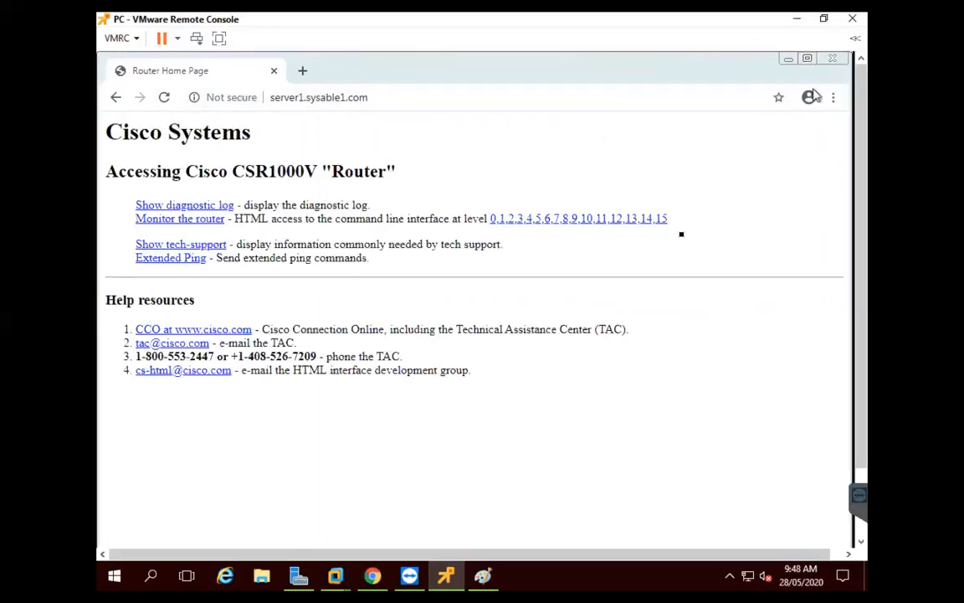
pyautogui.click(660, 215)
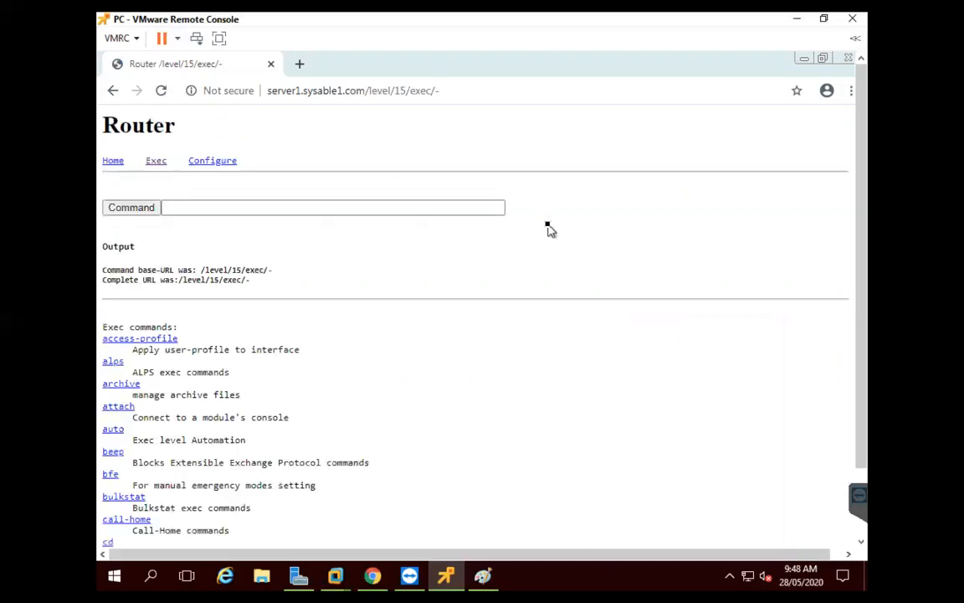
# Run sh ip int br to list interfaces, including Loopback0 192.168.101.3 and Loopback1 192.168.102.3
pyautogui.click(480, 212)
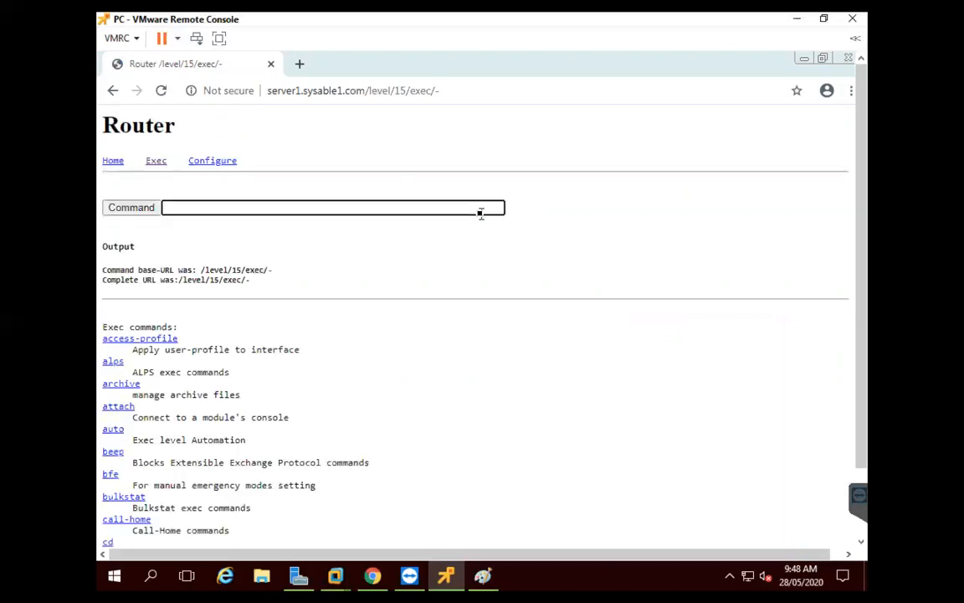
pyautogui.write('sh ip int br')
pyautogui.click(143, 213)
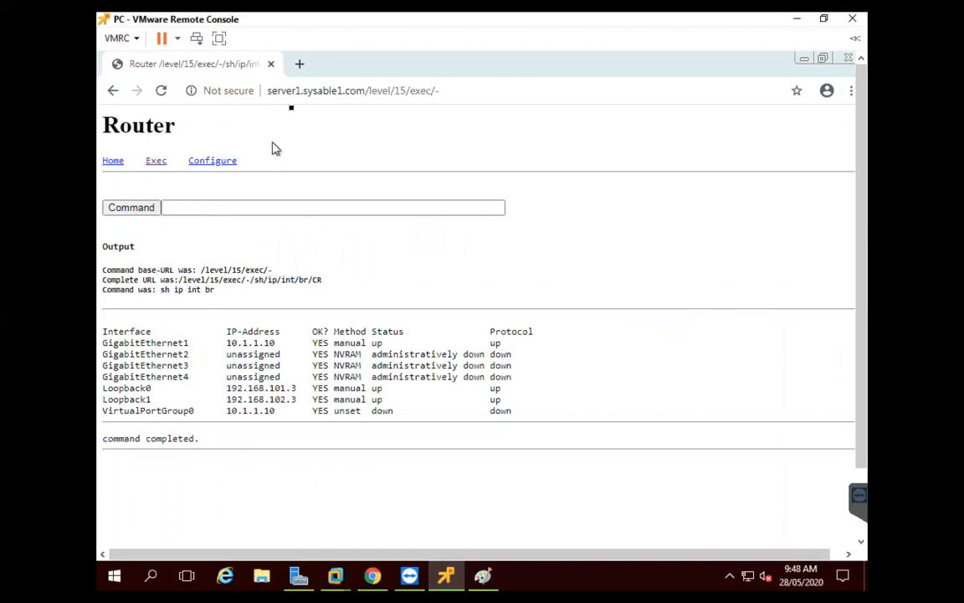
pyautogui.click(302, 65)
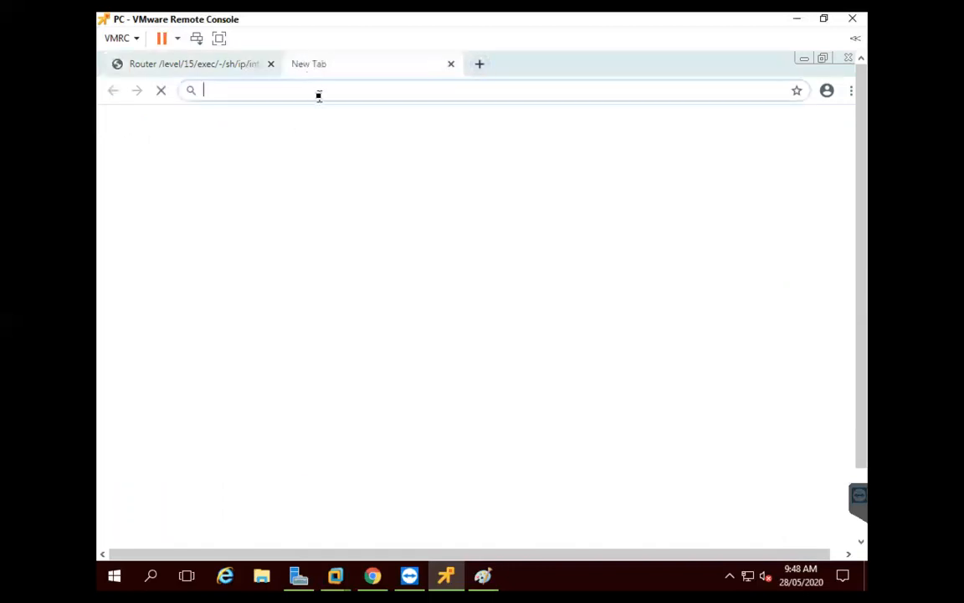
pyautogui.write('http')
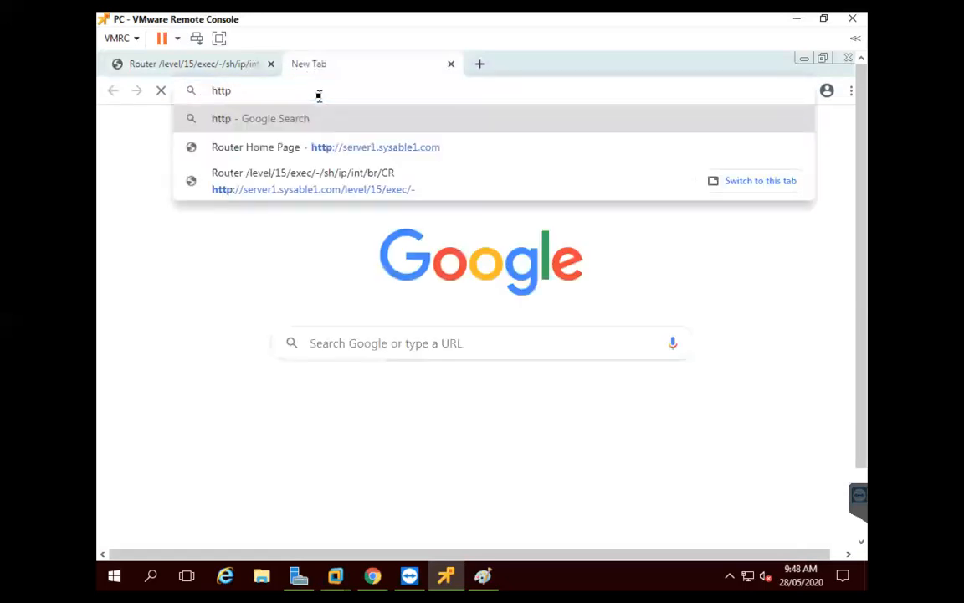
pyautogui.write('://server')
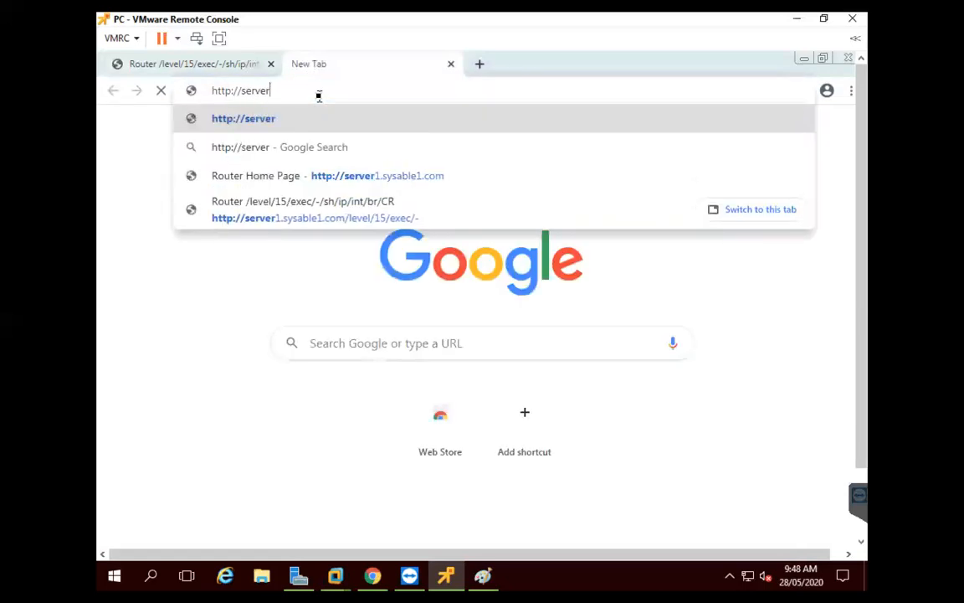
pyautogui.write('2.')
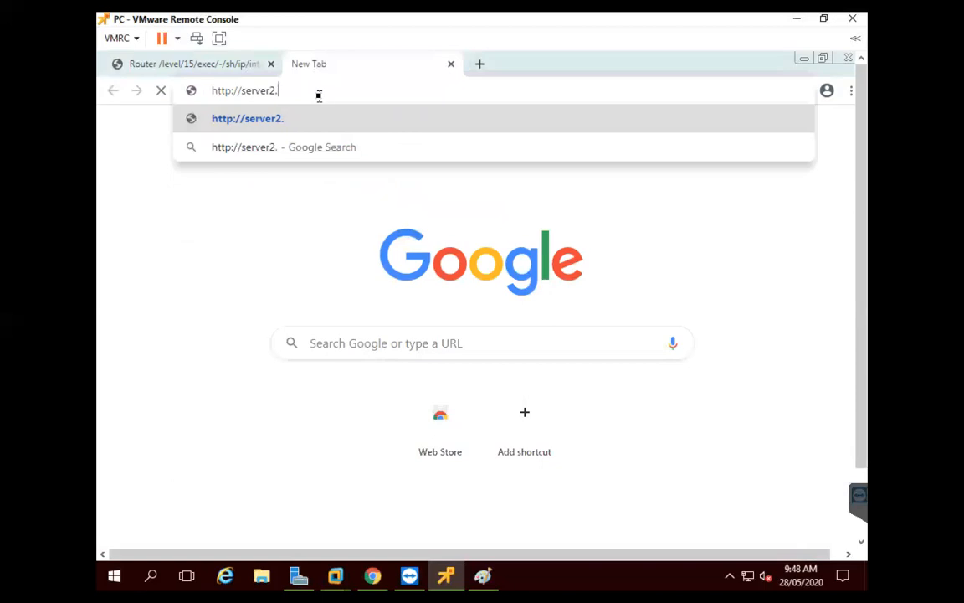
pyautogui.write('sysable')
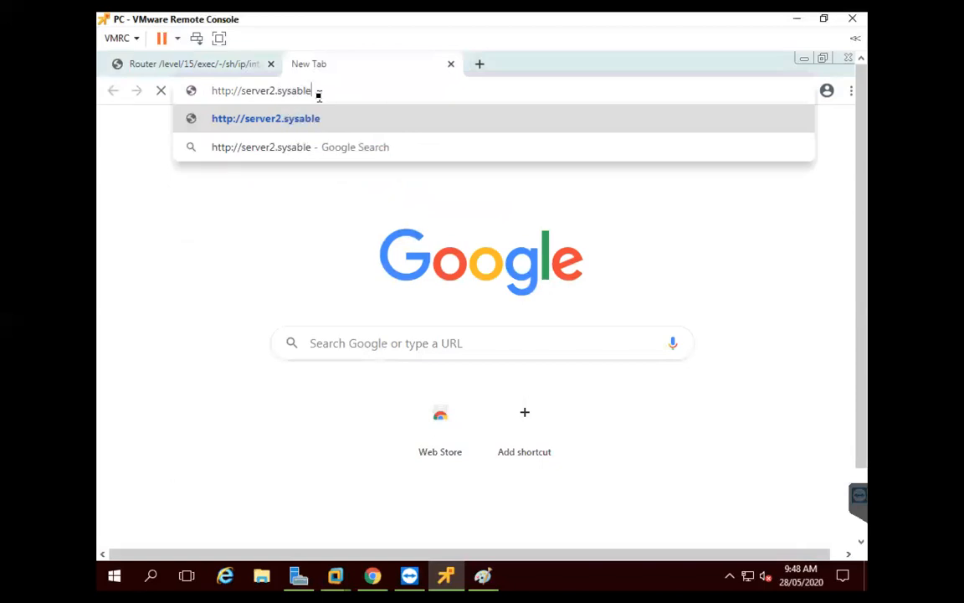
pyautogui.write('1.com')
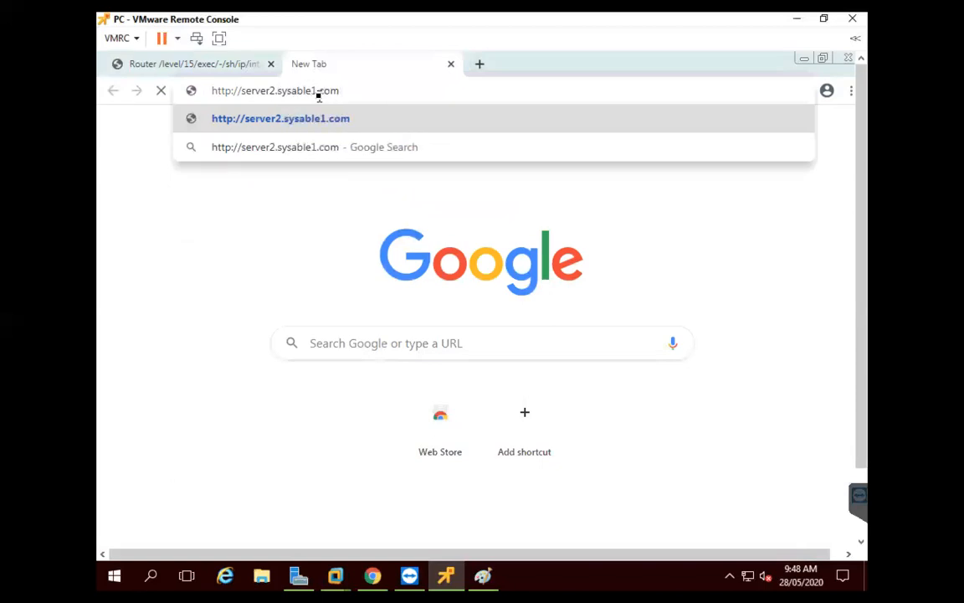
pyautogui.press('Return')
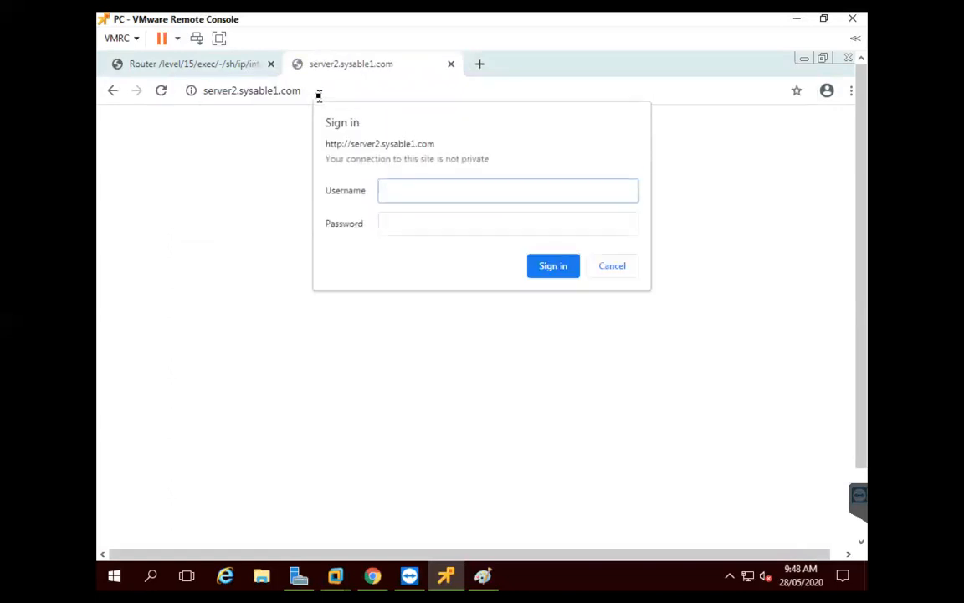
pyautogui.press('Tab')
pyautogui.press('Return')
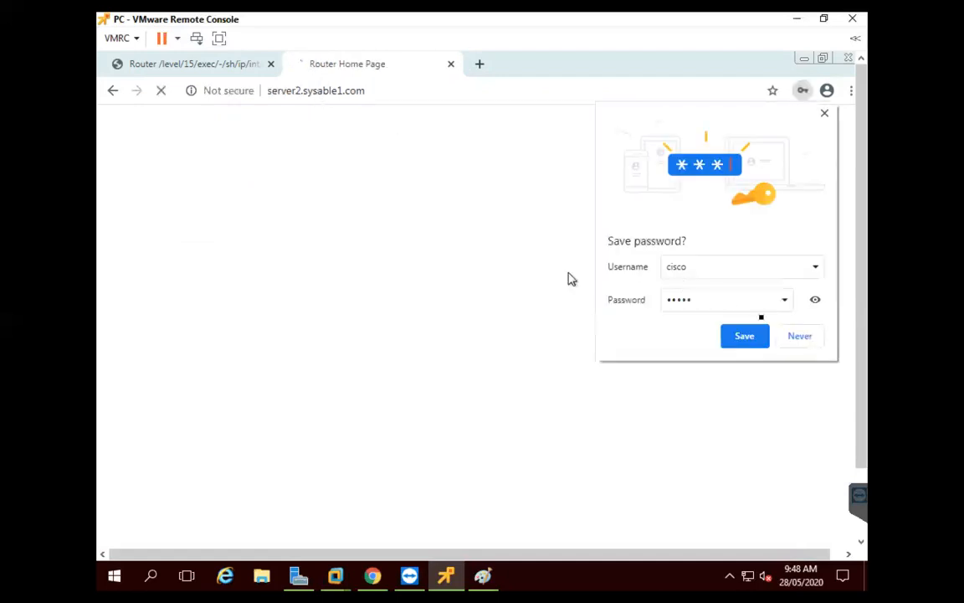
pyautogui.click(797, 337)
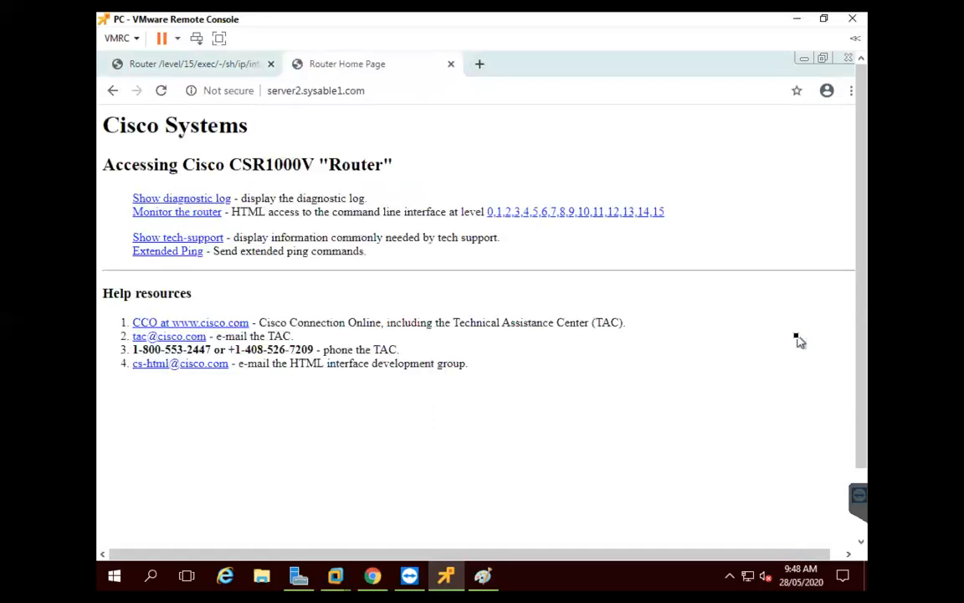
pyautogui.click(660, 214)
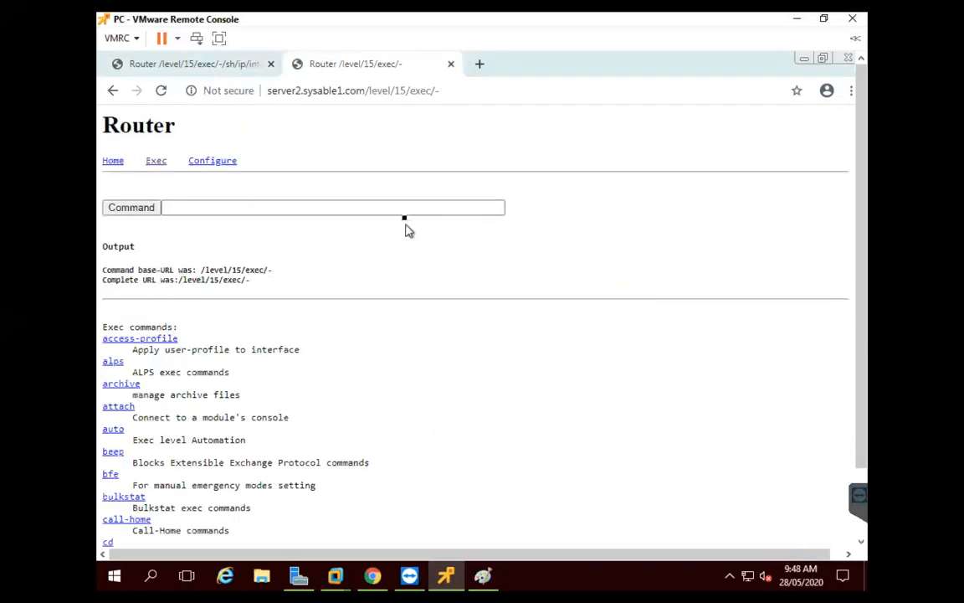
# Run sh run to view server2's 1311-byte running configuration, then return to server1's tab
pyautogui.click(403, 214)
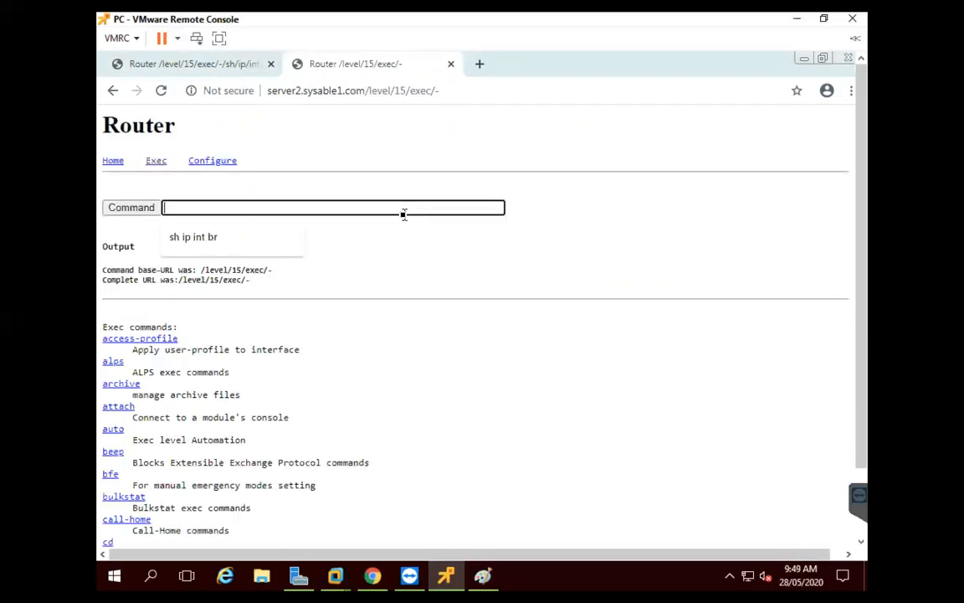
pyautogui.write('sh run')
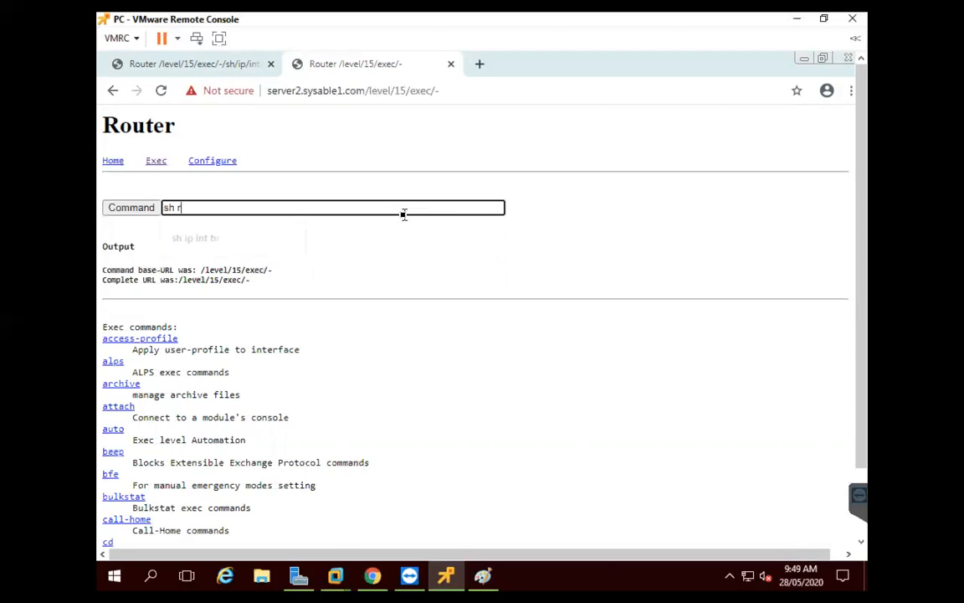
pyautogui.click(135, 211)
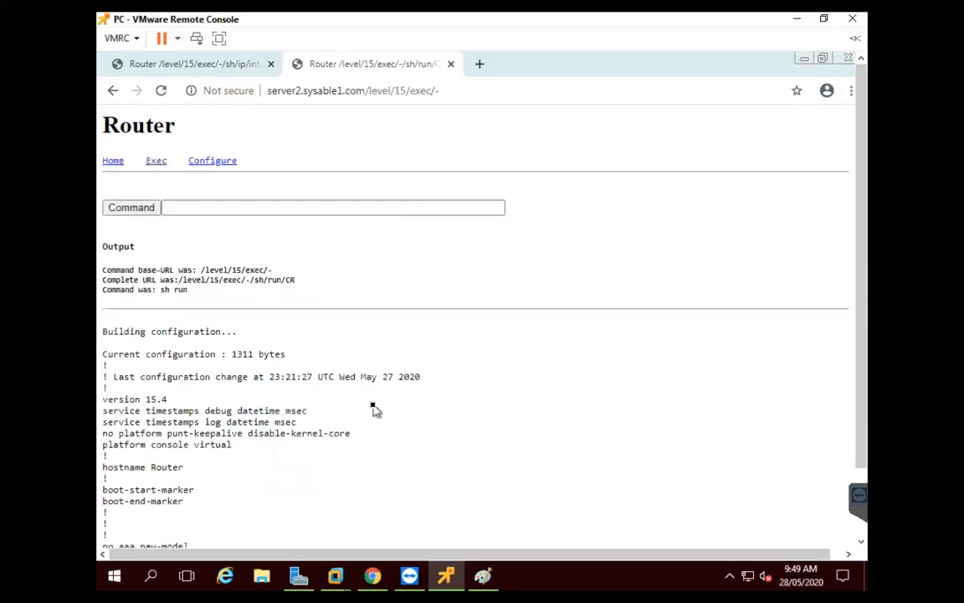
pyautogui.scroll(-15, 375, 410)
pyautogui.scroll(-8, 374, 410)
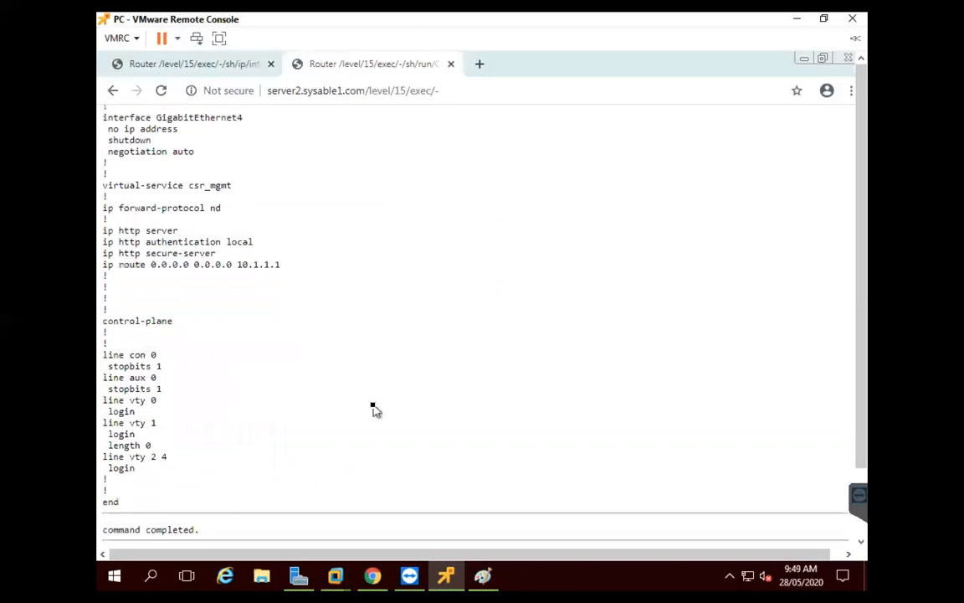
pyautogui.scroll(20, 374, 410)
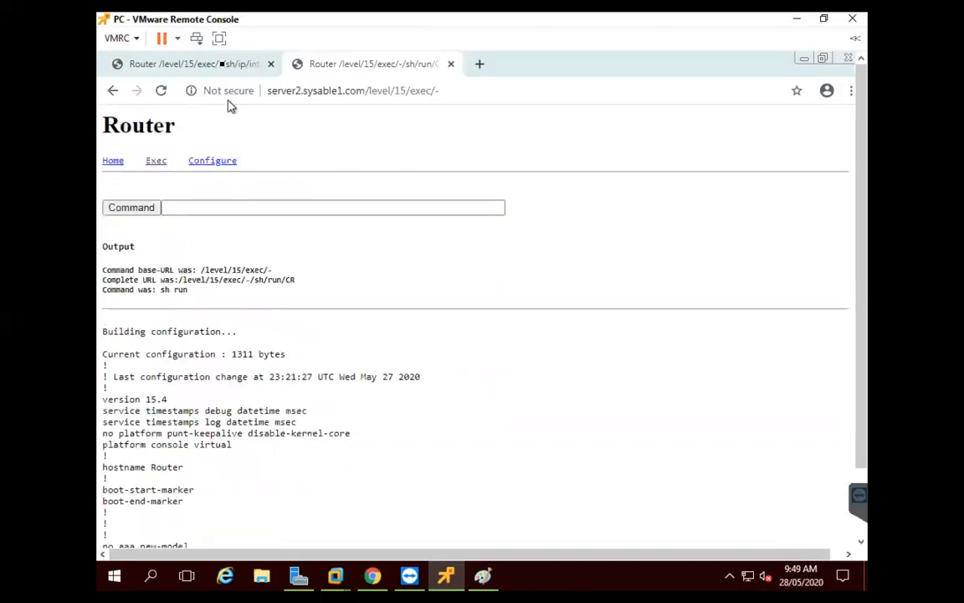
pyautogui.click(219, 64)
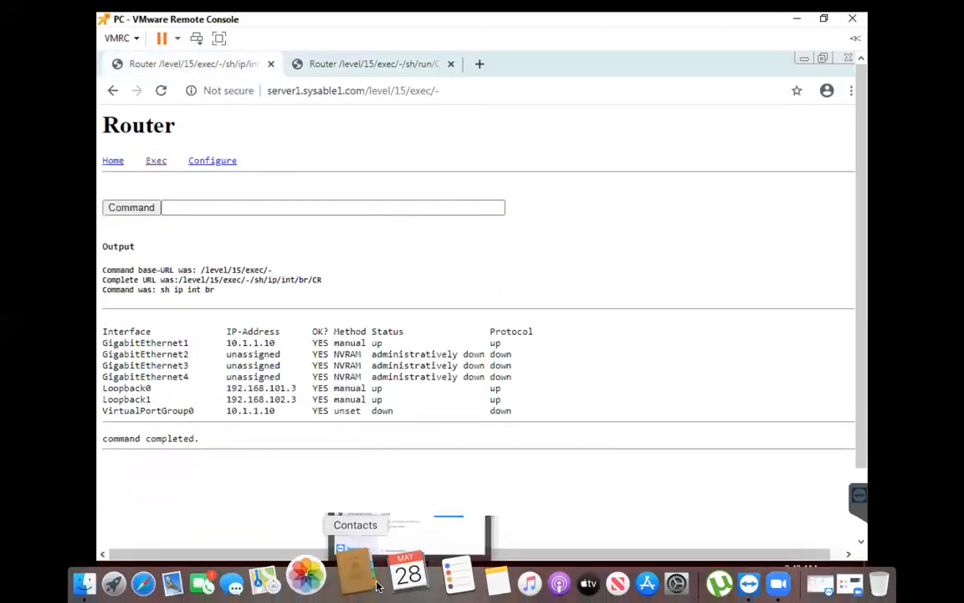
# Reload ISE RADIUS Live Logs and scroll to the AnyConnect authentications through ASA2v with ANYCONN authorization
pyautogui.click(370, 570)
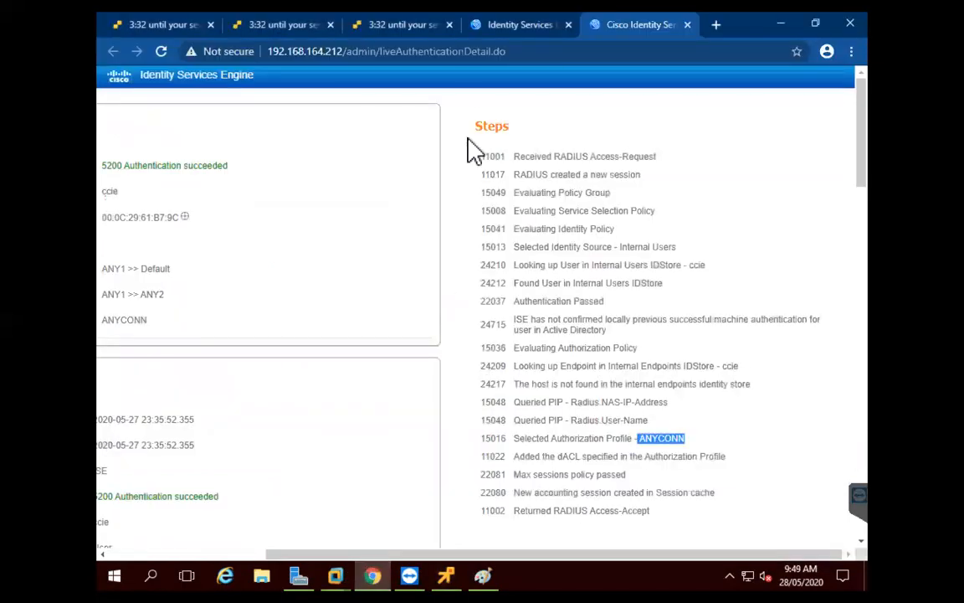
pyautogui.click(686, 26)
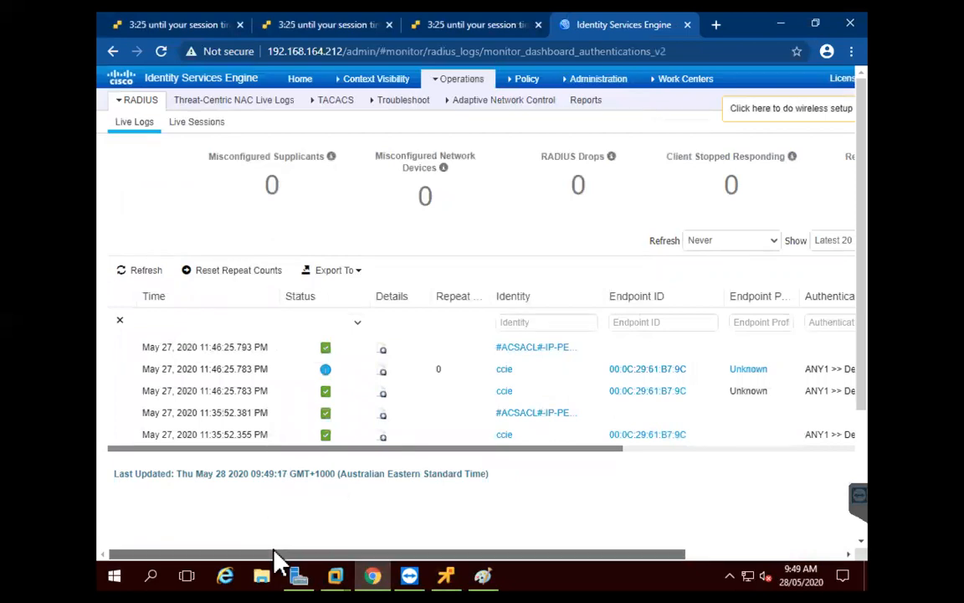
pyautogui.moveTo(470, 80)
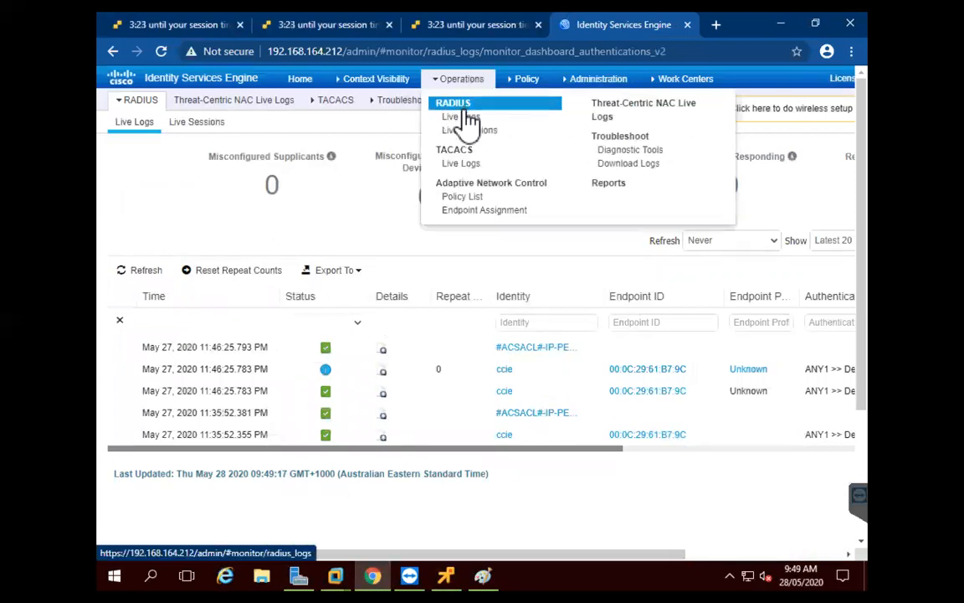
pyautogui.click(465, 118)
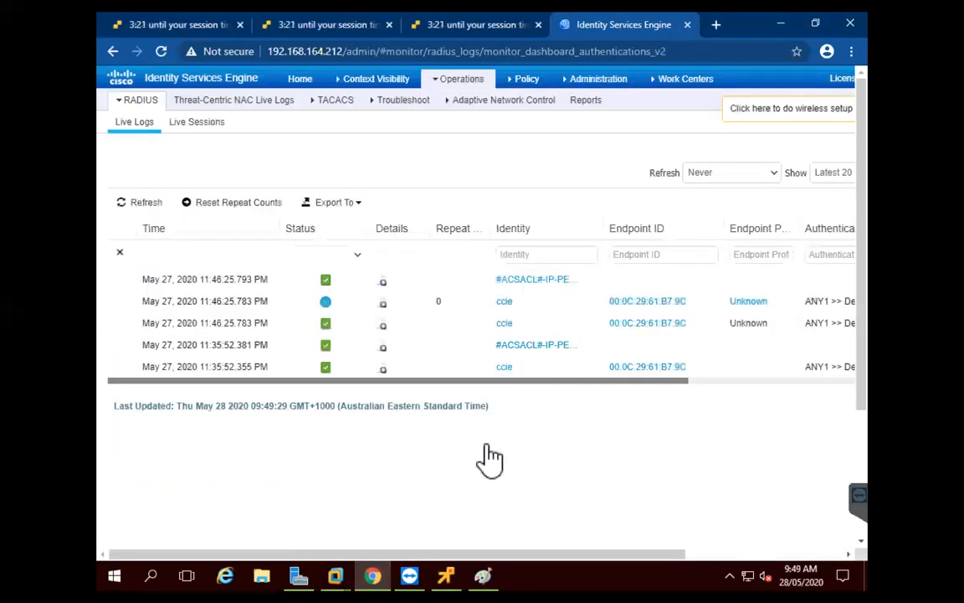
pyautogui.hscroll(2, 554, 387)
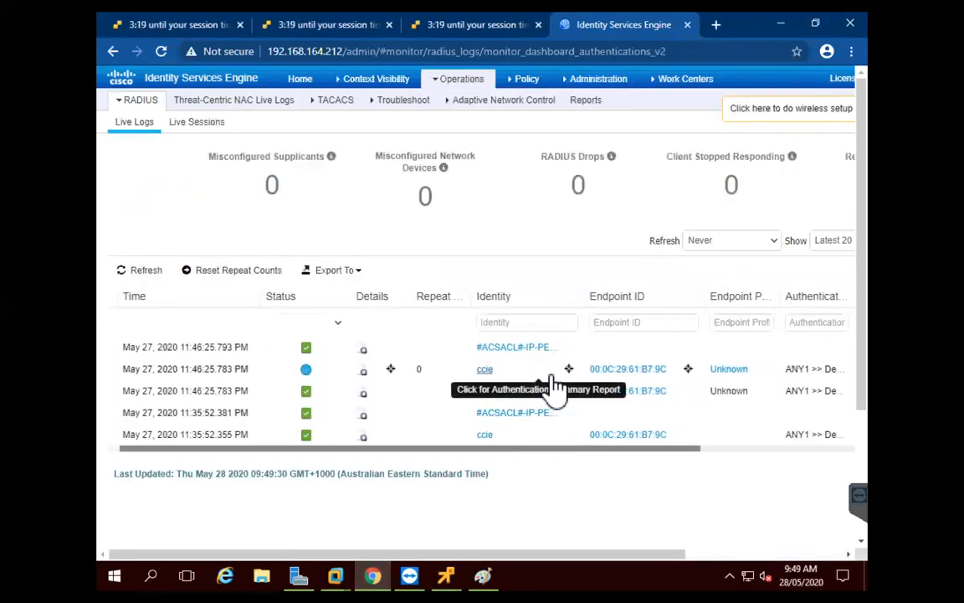
pyautogui.hscroll(7, 555, 388)
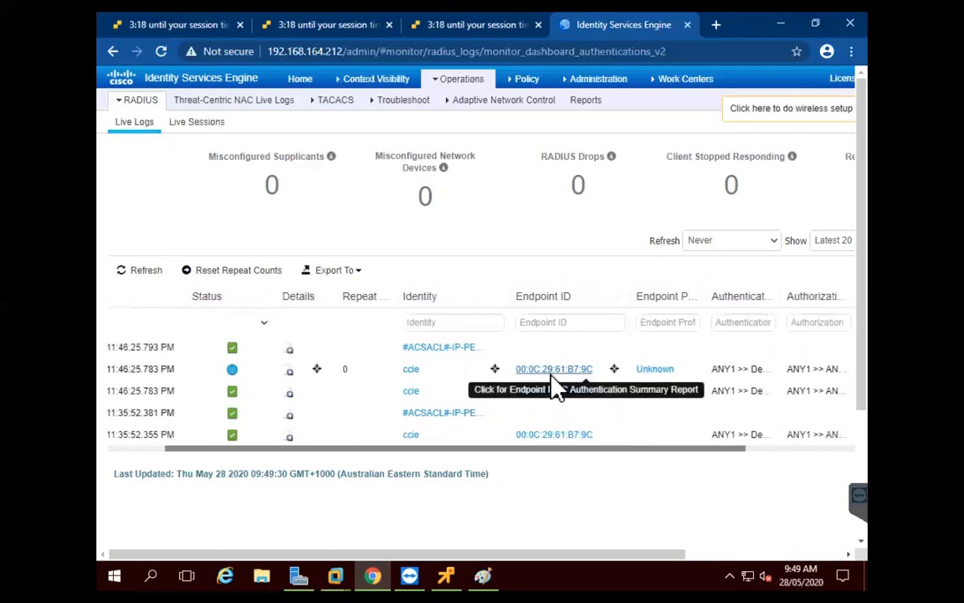
pyautogui.hscroll(8, 421, 461)
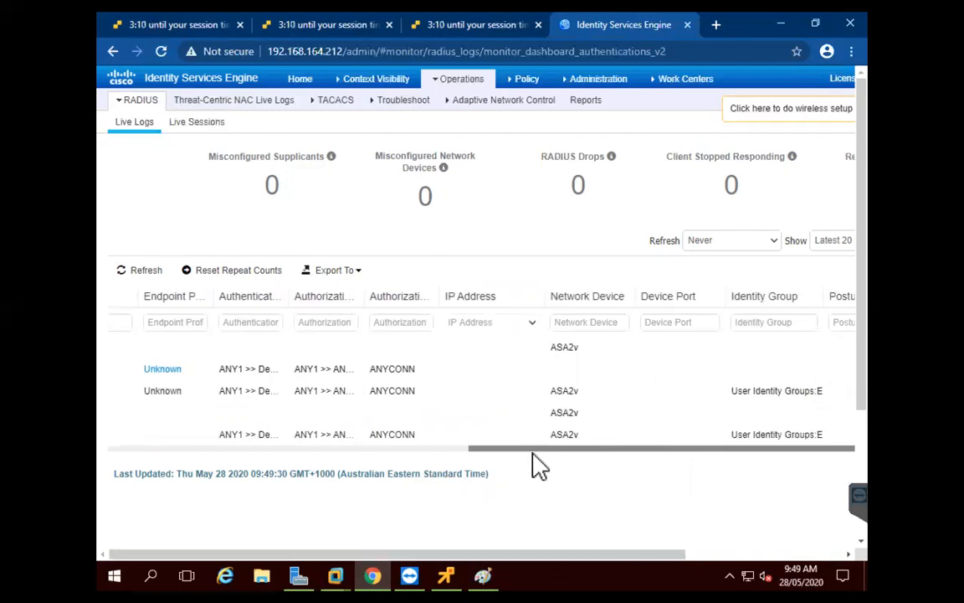
pyautogui.click(190, 450)
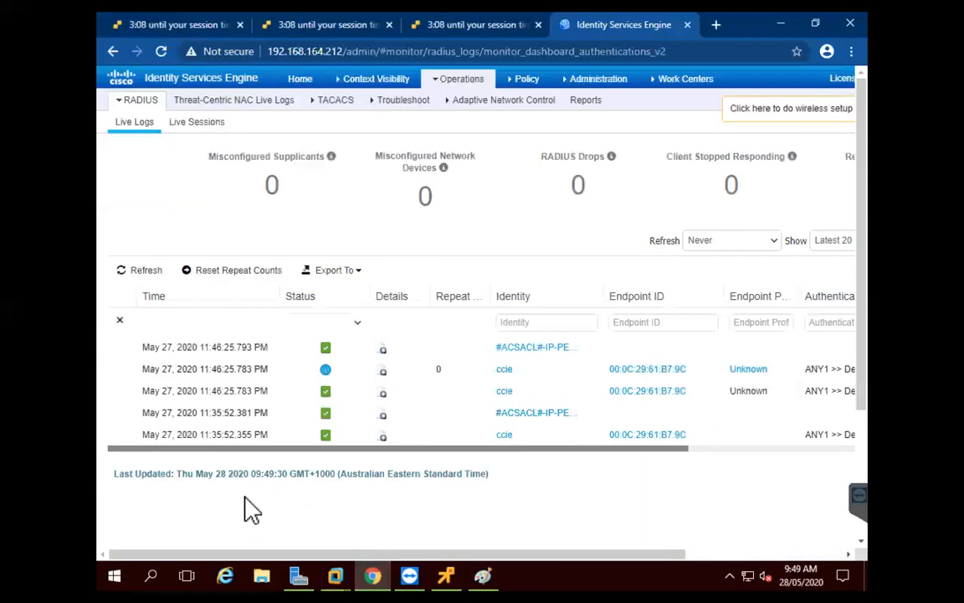